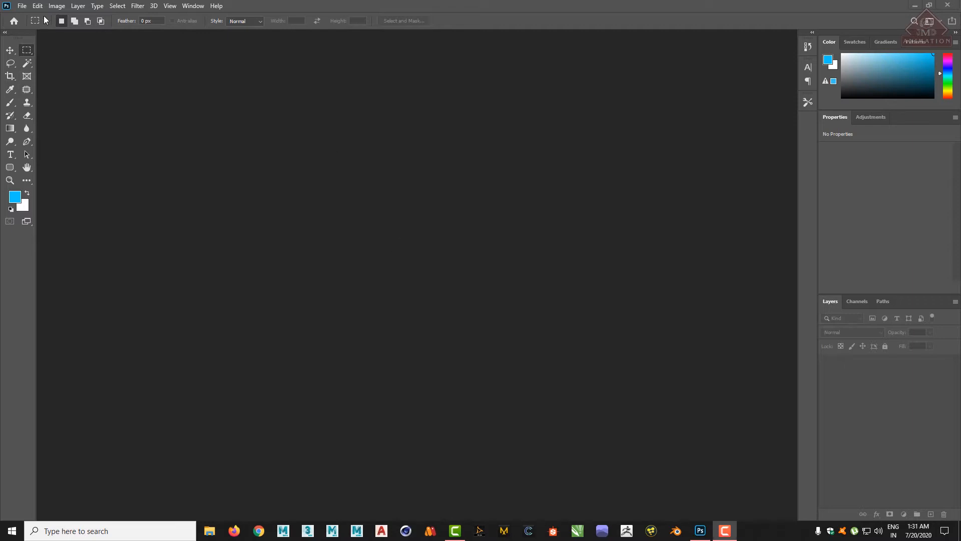
# Step: Start a new document and move its settings window to a clear area for viewing the size options
pyautogui.click(22, 6)
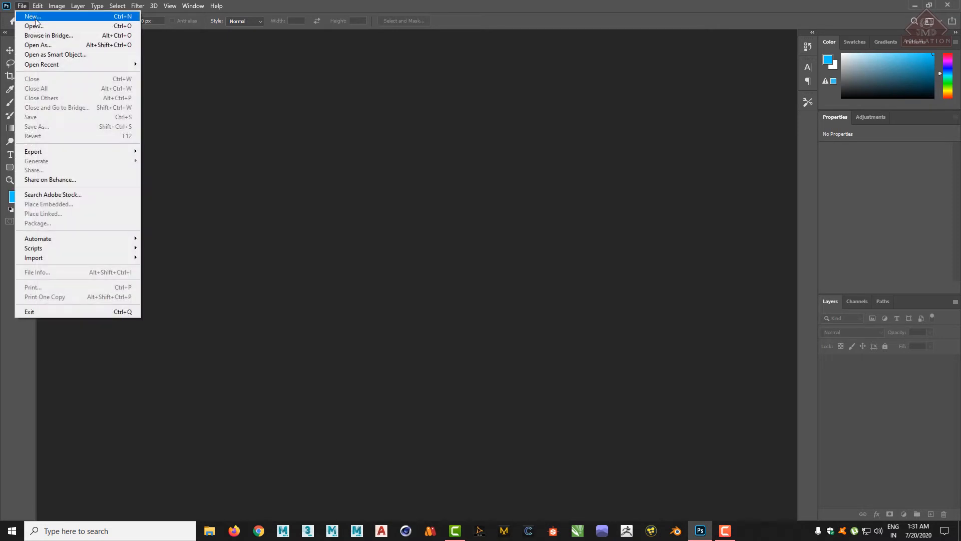
pyautogui.click(33, 16)
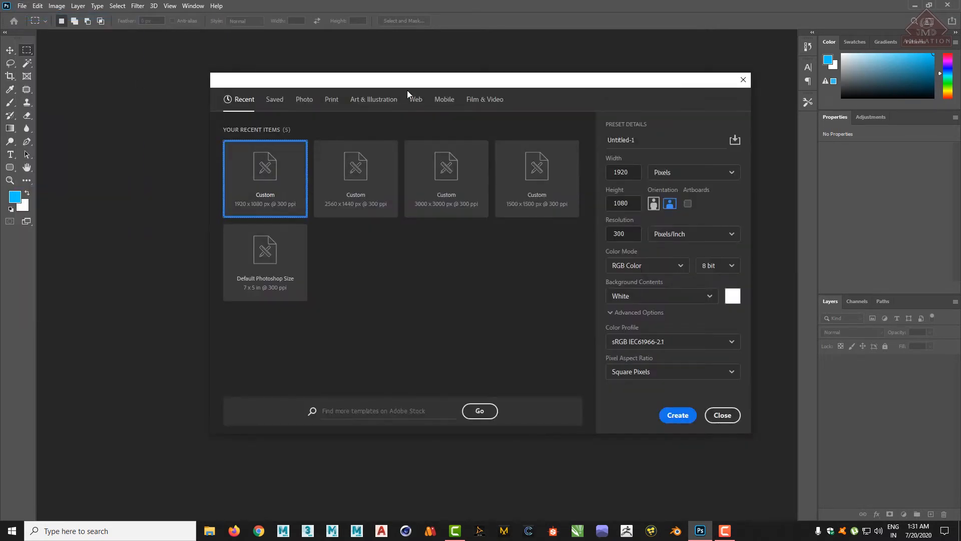
pyautogui.moveTo(407, 91); pyautogui.dragTo(340, 85)
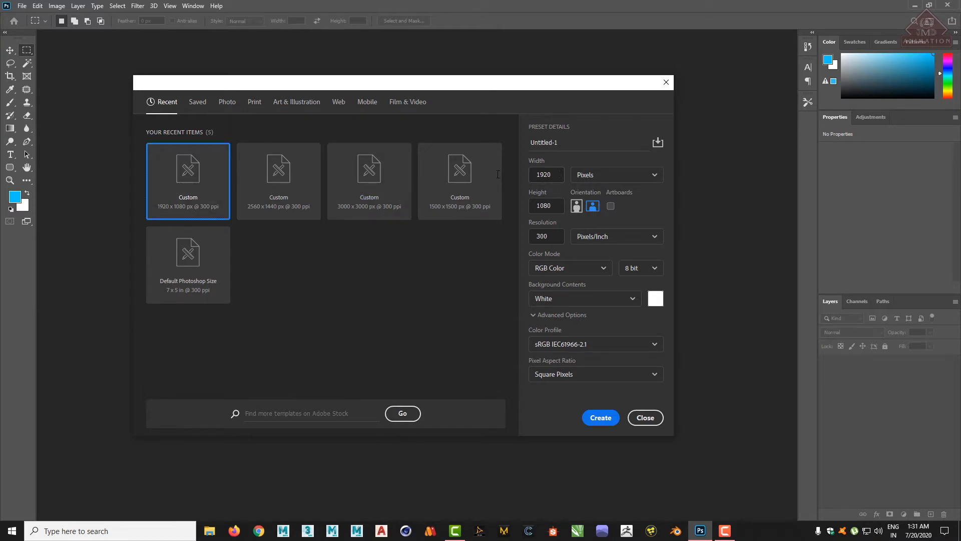
pyautogui.doubleClick(554, 176)
# Step: Switch to Firefox and search Google Images for "interior"
pyautogui.click(233, 530)
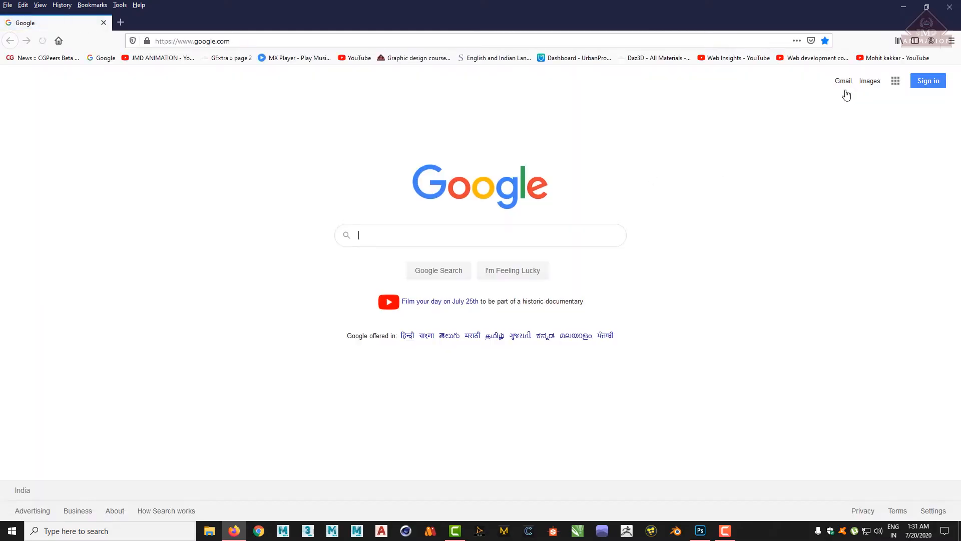
pyautogui.click(869, 82)
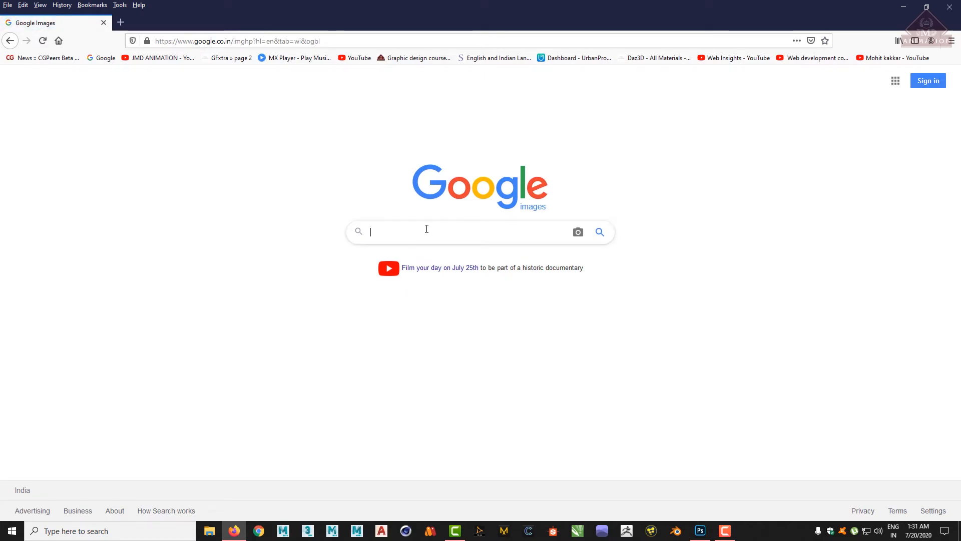
pyautogui.write('inter')
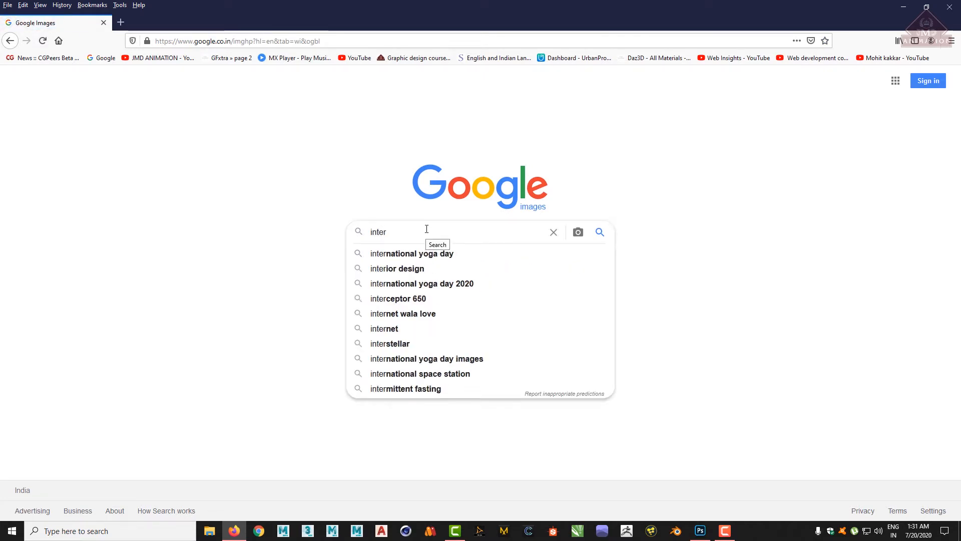
pyautogui.write('ior')
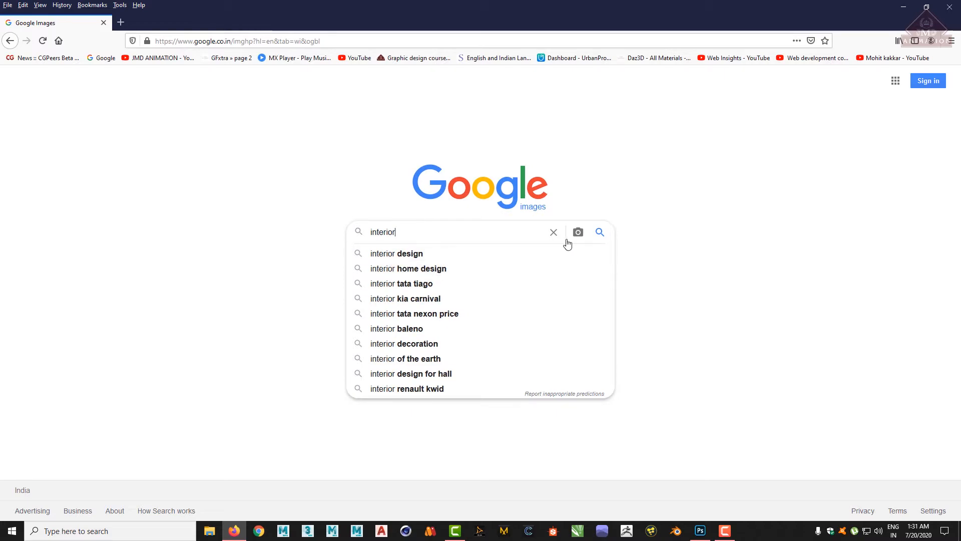
pyautogui.click(600, 232)
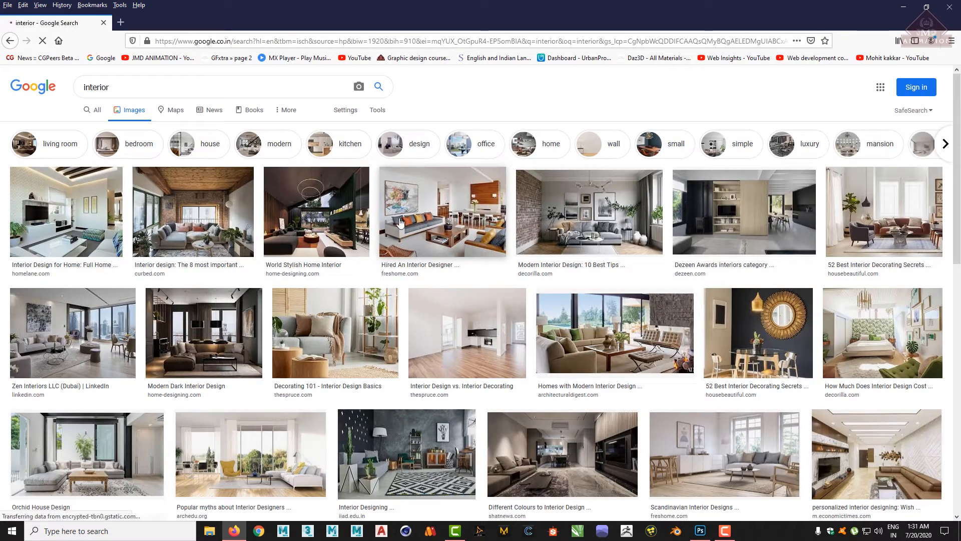
# Step: Filter the interior image results to the Large size
pyautogui.click(378, 111)
pyautogui.click(87, 129)
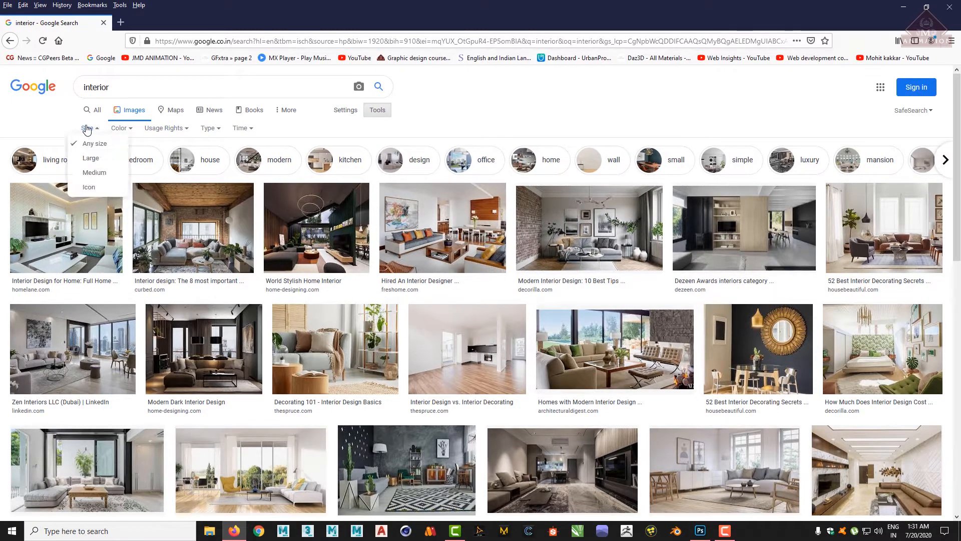
pyautogui.click(91, 160)
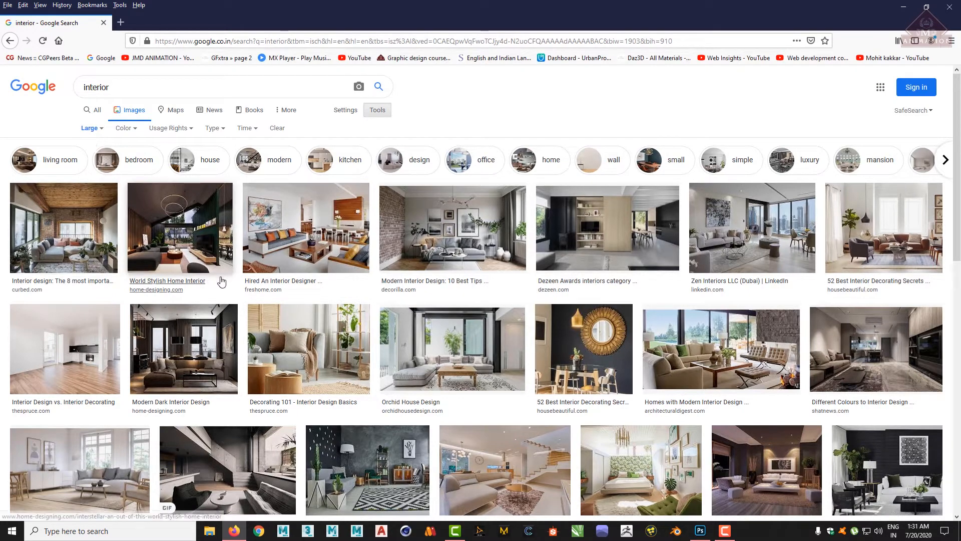
pyautogui.click(95, 129)
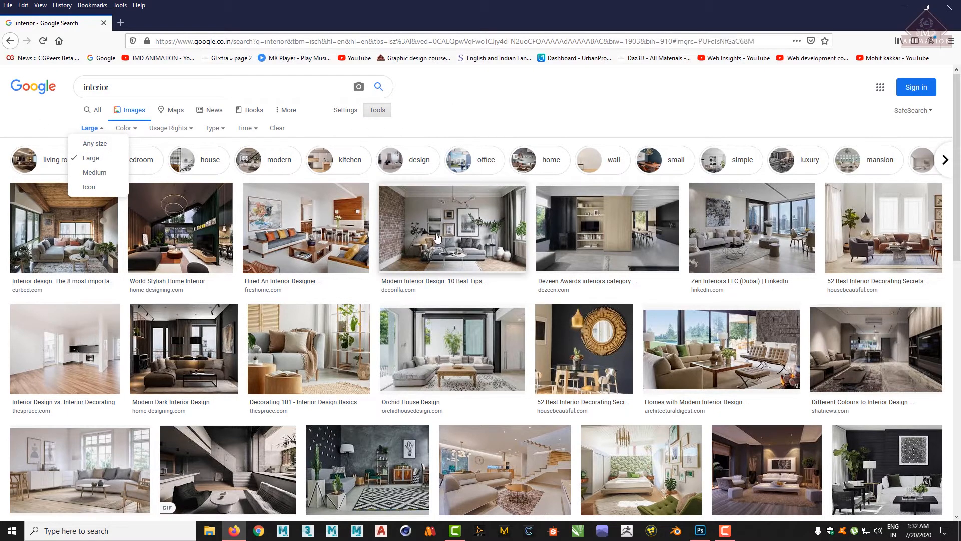
# Step: Preview the Decorilla "Modern Interior Design" image from the results and check its pixel dimensions
pyautogui.click(462, 199)
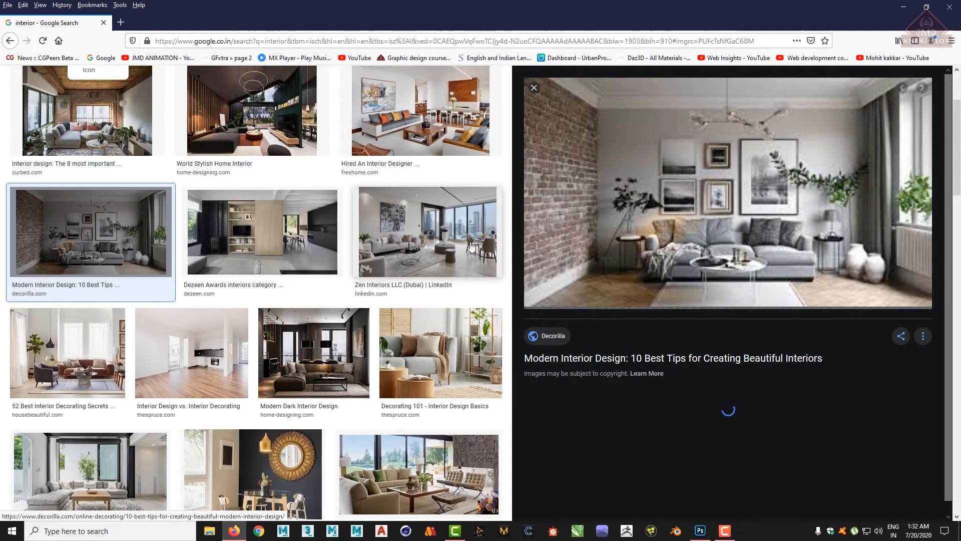
pyautogui.rightClick(698, 173)
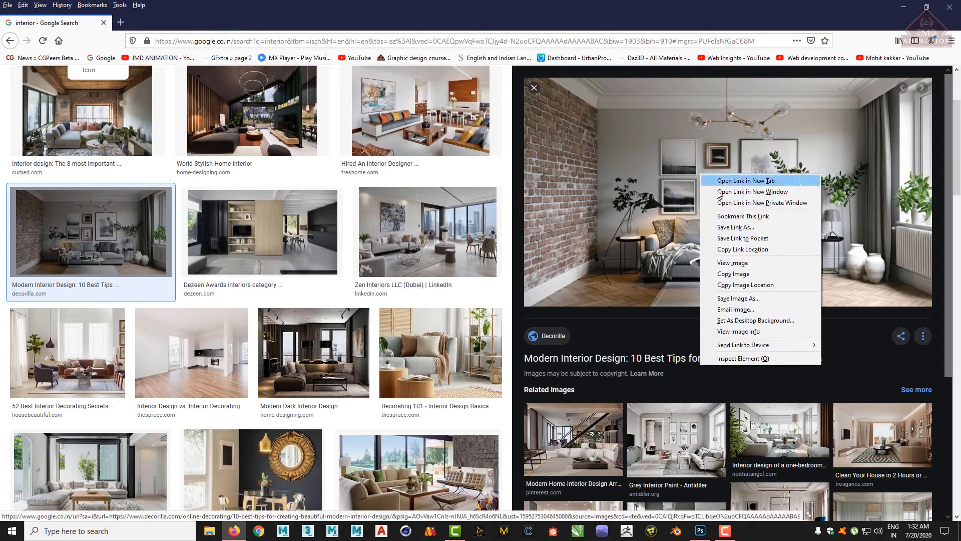
pyautogui.click(950, 328)
pyautogui.moveTo(553, 299)
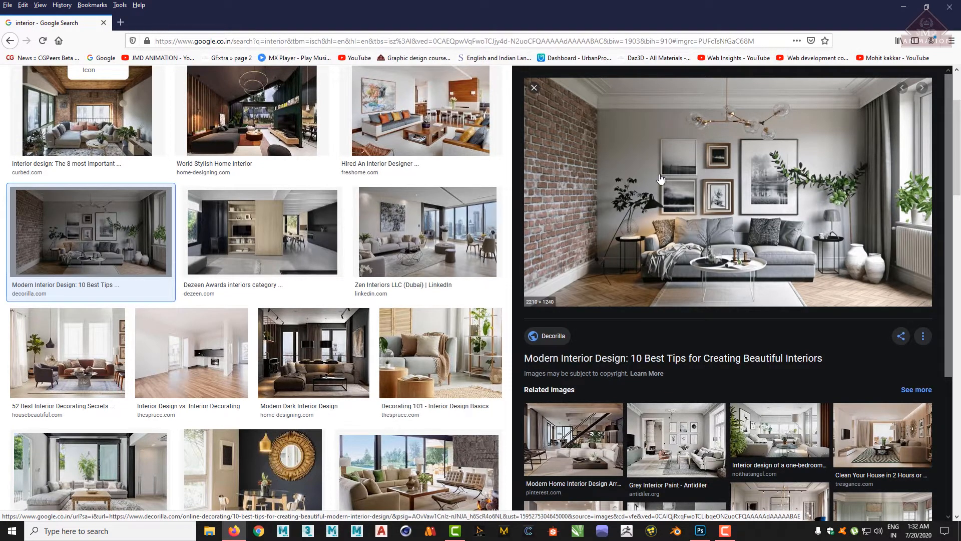
pyautogui.rightClick(660, 179)
pyautogui.click(716, 300)
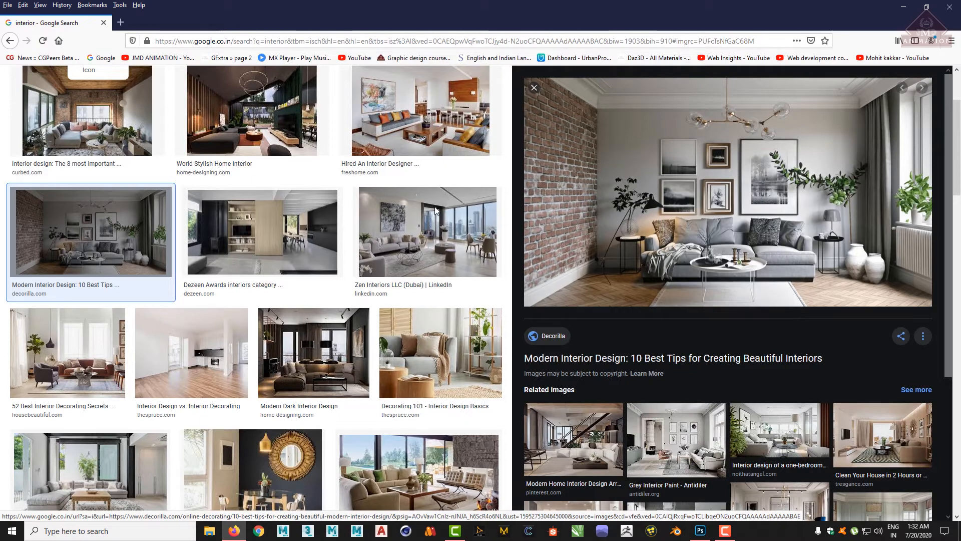
pyautogui.click(592, 316)
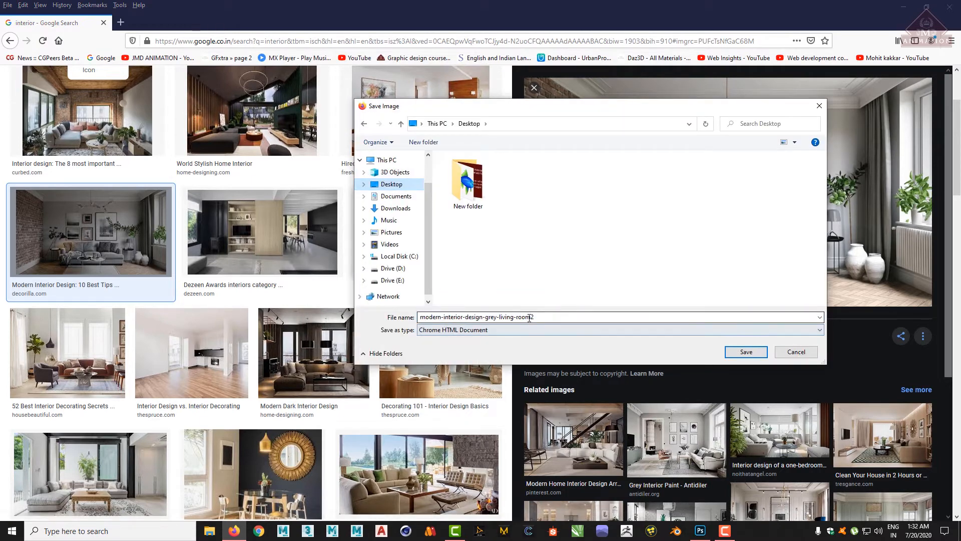
pyautogui.click(796, 352)
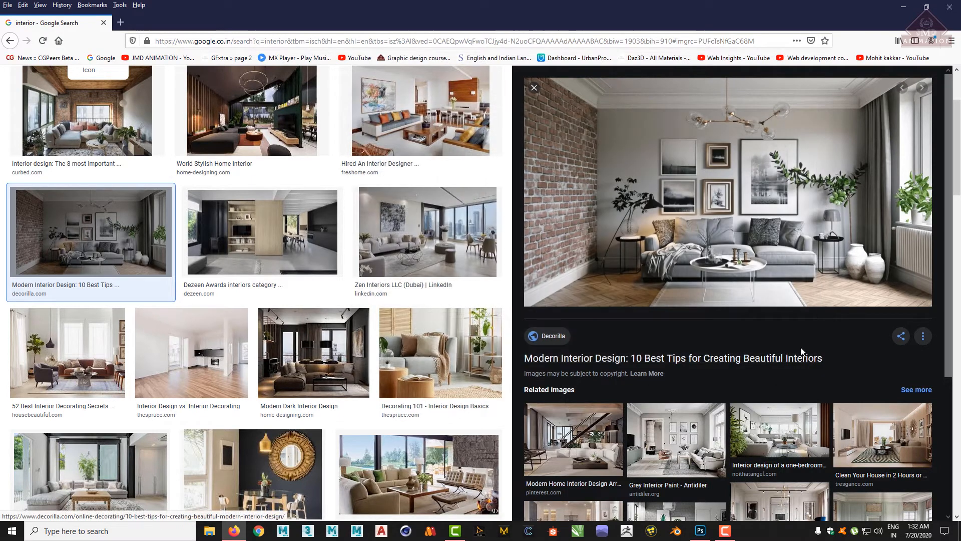
# Step: Preview the related Tresgance living-room image and save it to the Desktop as a JPEG named housedd
pyautogui.click(888, 441)
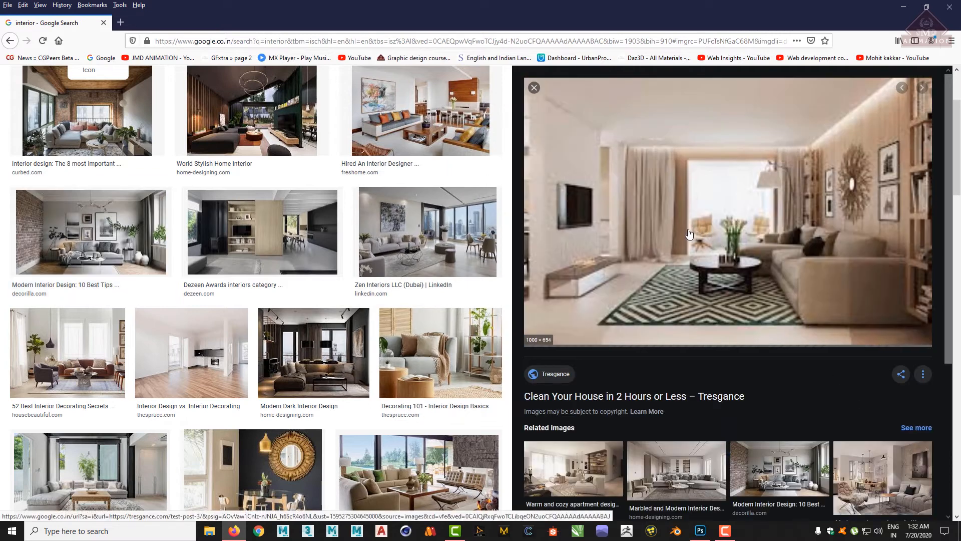
pyautogui.rightClick(681, 186)
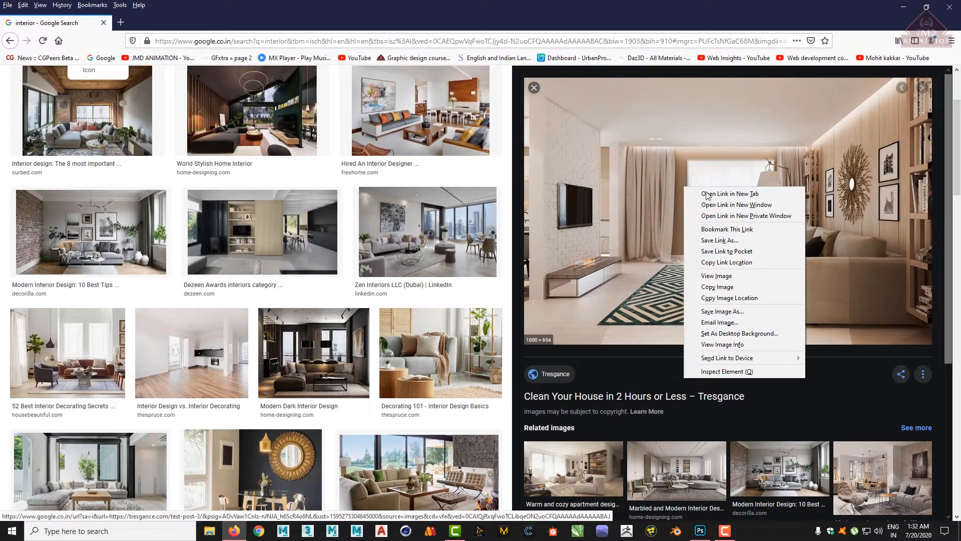
pyautogui.click(722, 311)
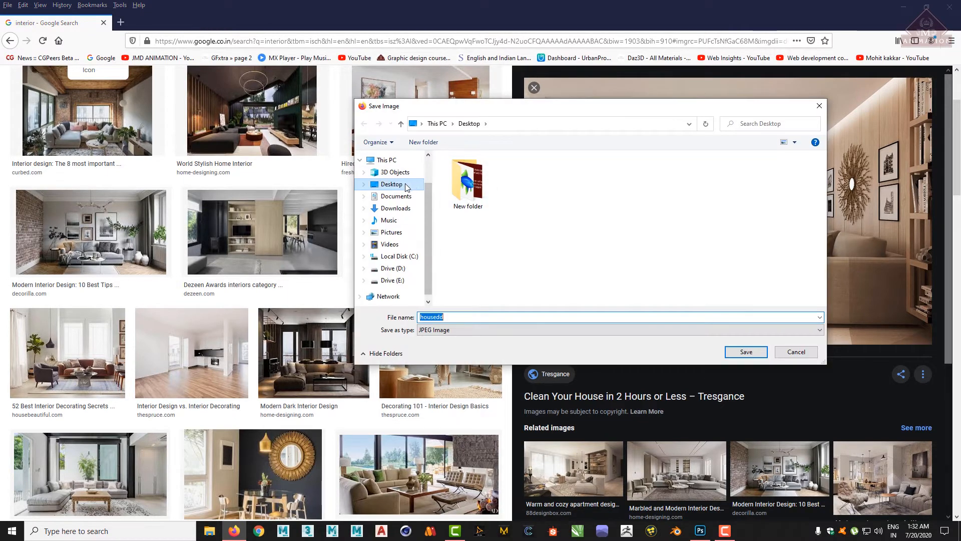
pyautogui.click(405, 186)
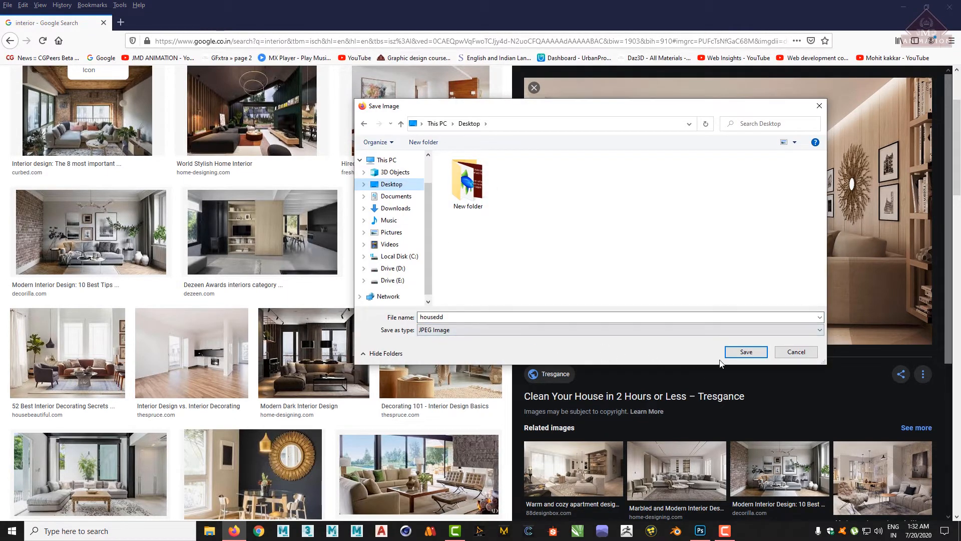
pyautogui.click(746, 351)
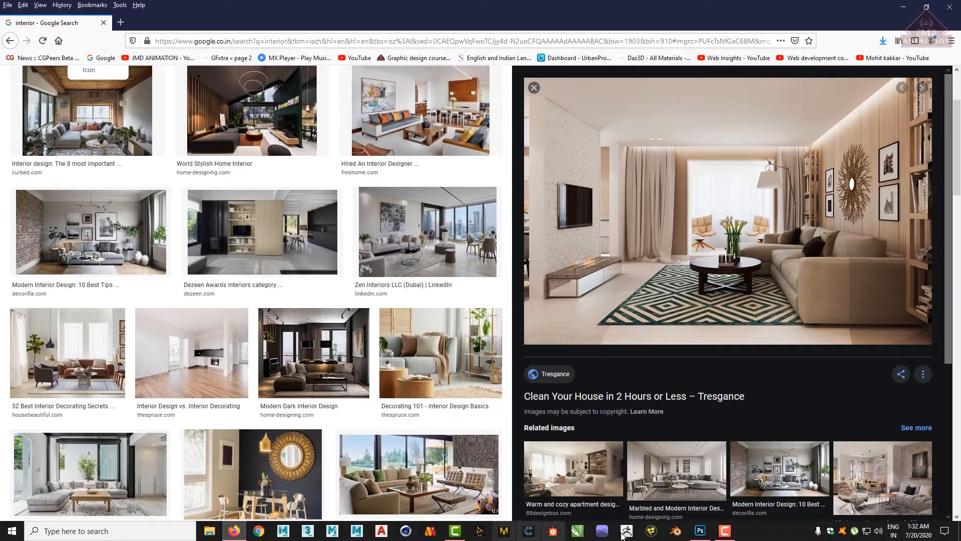
# Step: Switch back to Photoshop and create the new document at 1920 pixels wide and 1080 pixels high
pyautogui.click(700, 530)
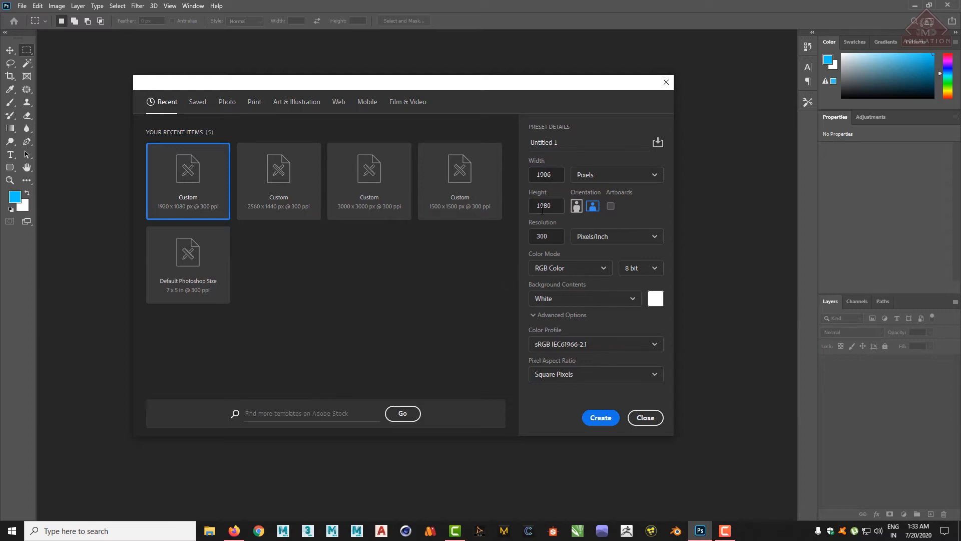
pyautogui.click(236, 530)
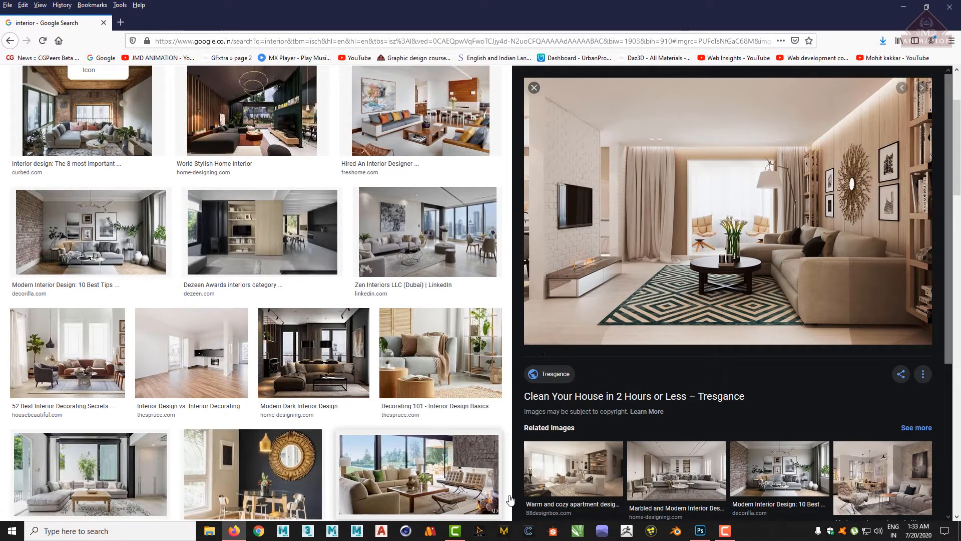
pyautogui.click(702, 531)
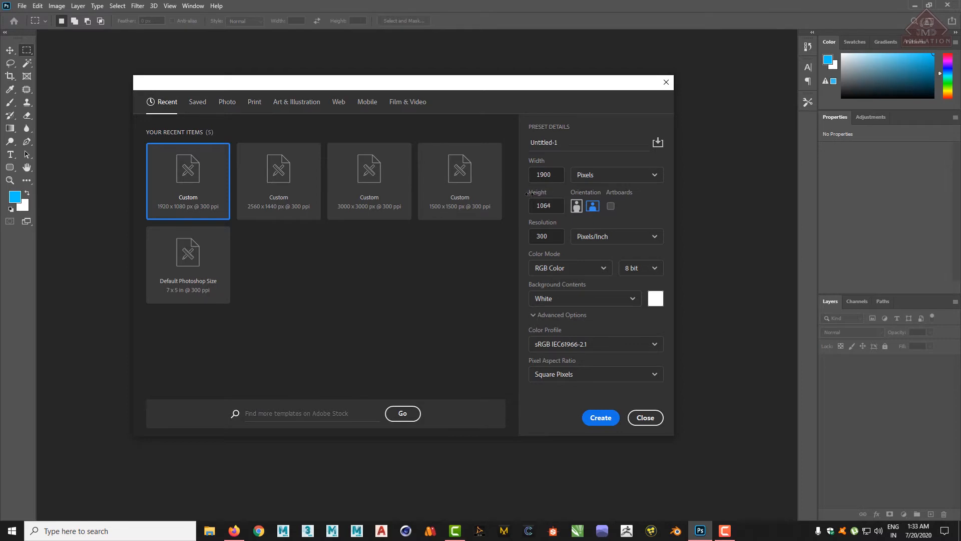
pyautogui.moveTo(469, 162); pyautogui.dragTo(575, 153)
pyautogui.click(563, 174)
pyautogui.write('1')
pyautogui.click(562, 208)
pyautogui.write('1')
pyautogui.click(600, 417)
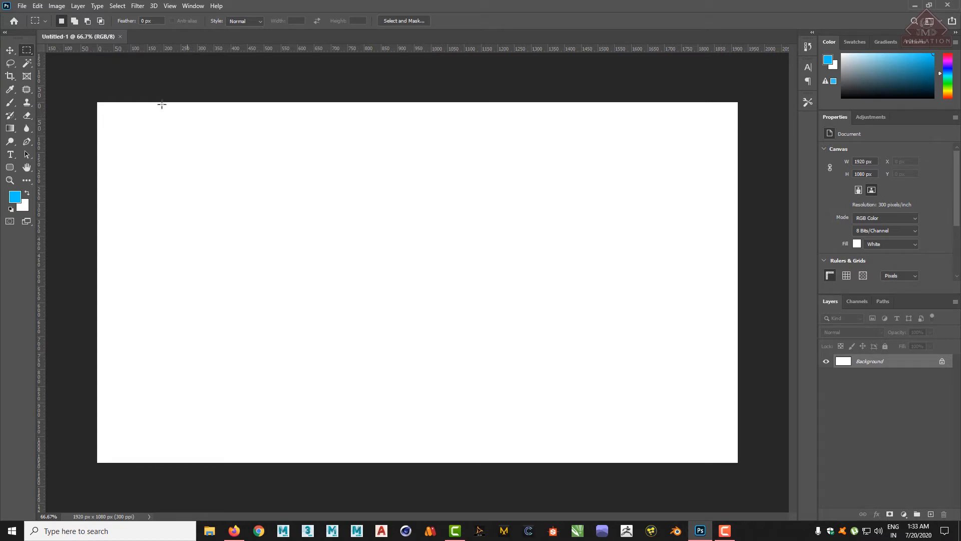
# Step: Unlock the new document's Background so it becomes a regular editable layer
pyautogui.moveTo(87, 90); pyautogui.dragTo(730, 492)
pyautogui.click(937, 361)
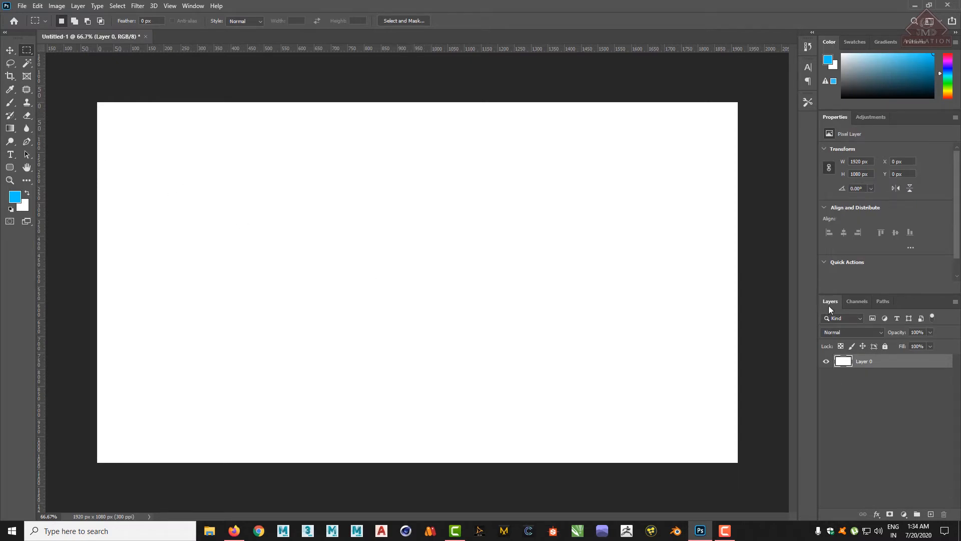
# Step: Open housedd.jpeg from the Desktop and compare it with the blank Untitled-1 document
pyautogui.click(22, 6)
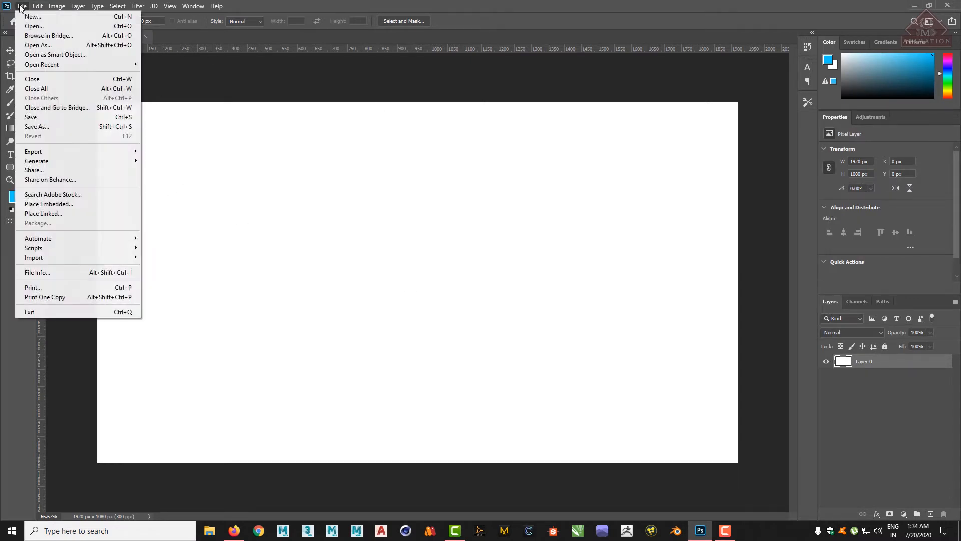
pyautogui.click(41, 22)
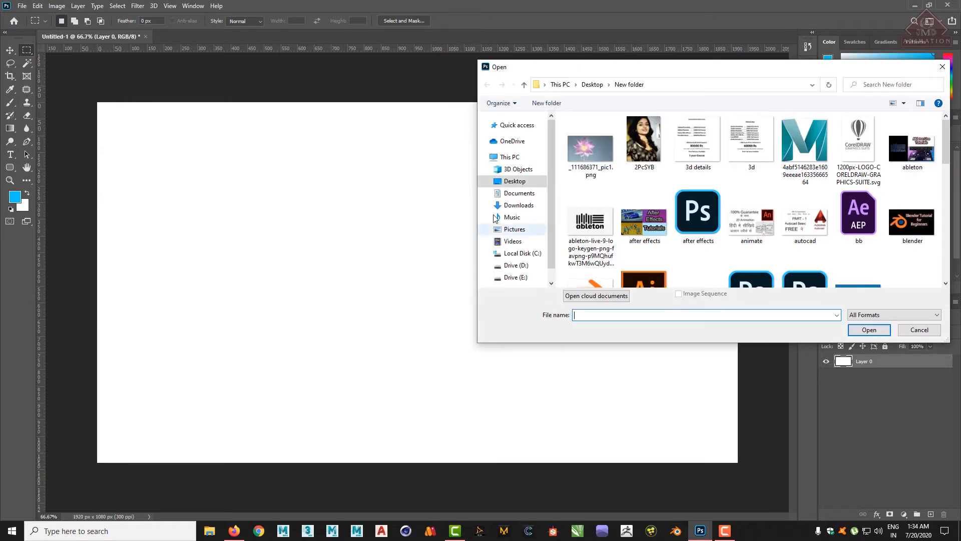
pyautogui.click(515, 180)
pyautogui.doubleClick(768, 159)
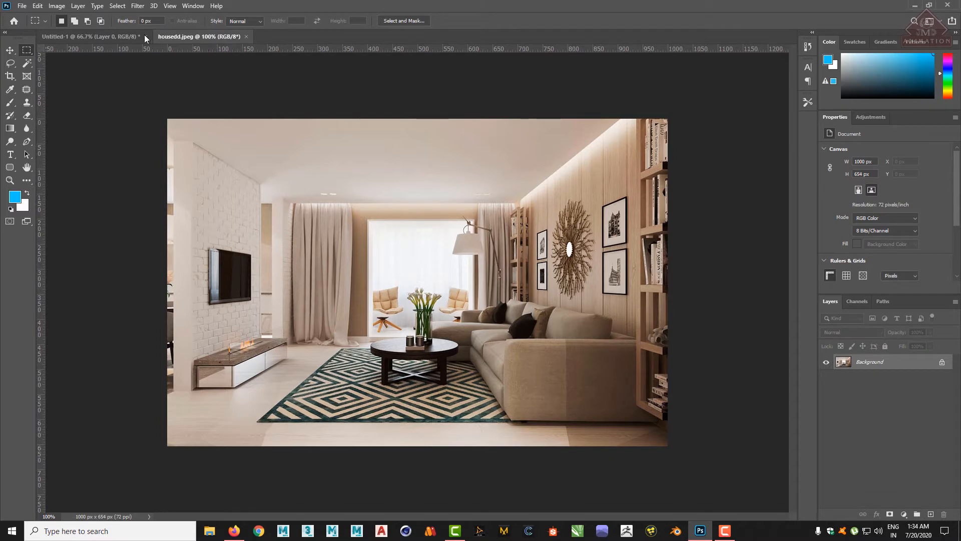
pyautogui.click(105, 34)
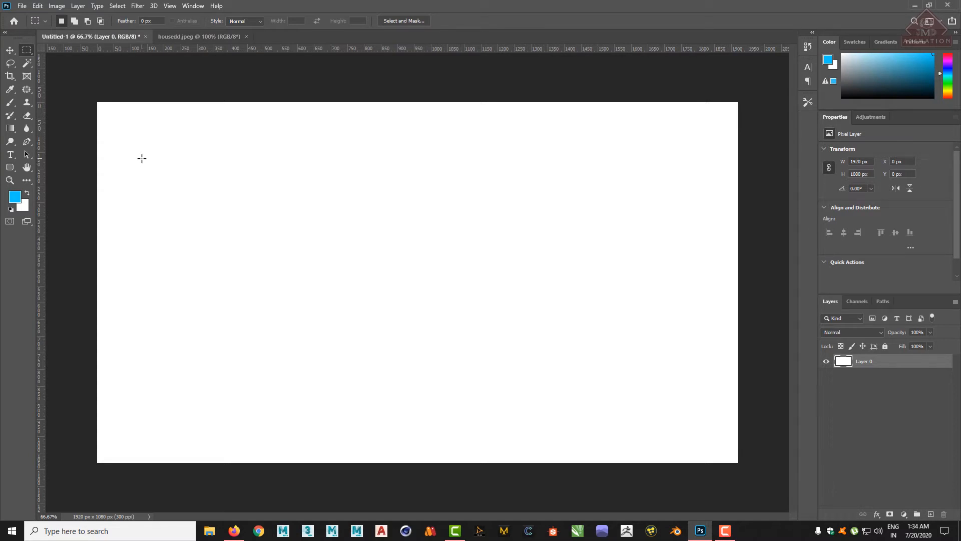
pyautogui.click(188, 40)
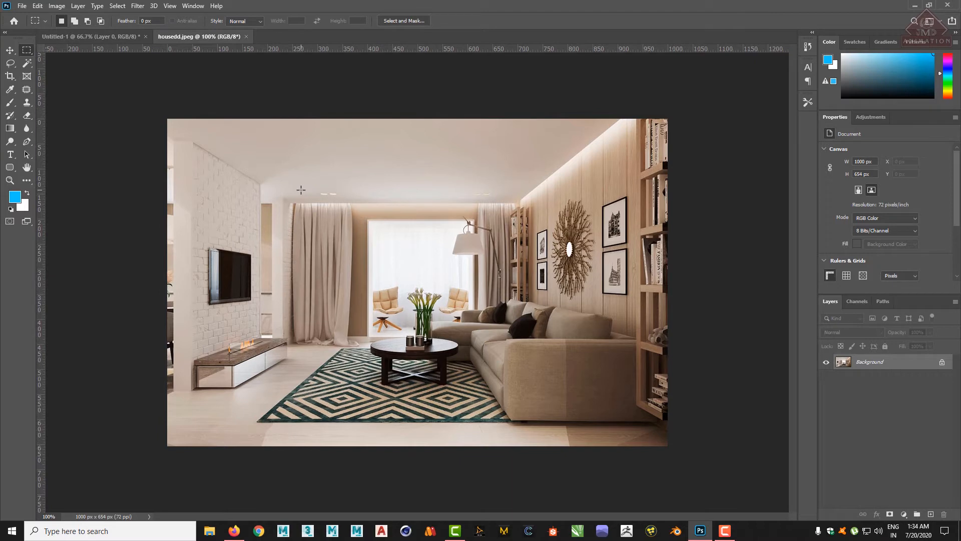
# Step: Start a new document and review the measurement units available for its width
pyautogui.click(22, 6)
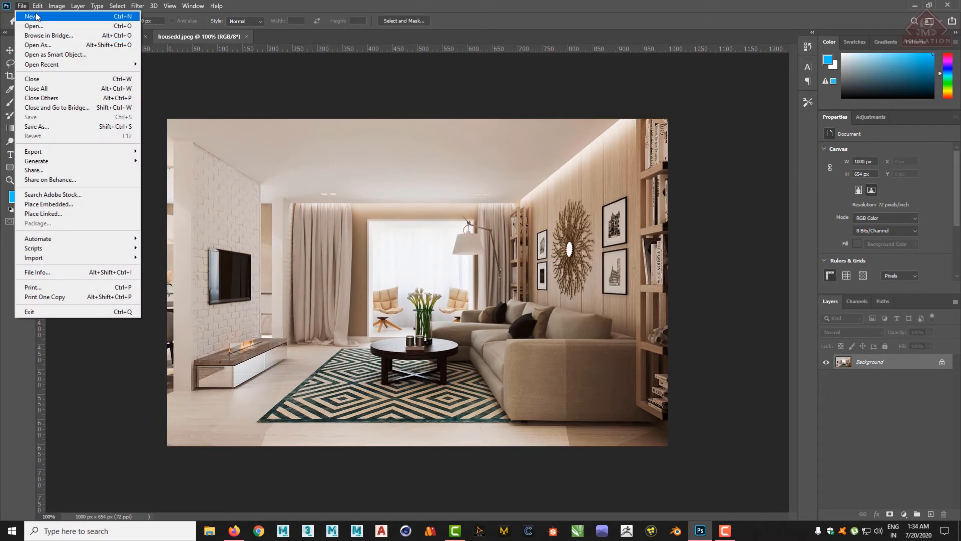
pyautogui.click(32, 17)
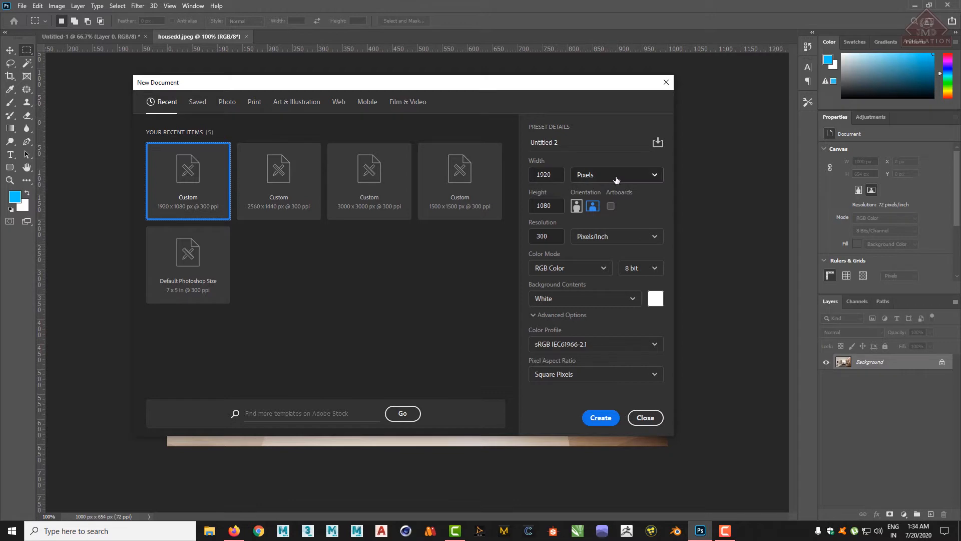
pyautogui.click(640, 176)
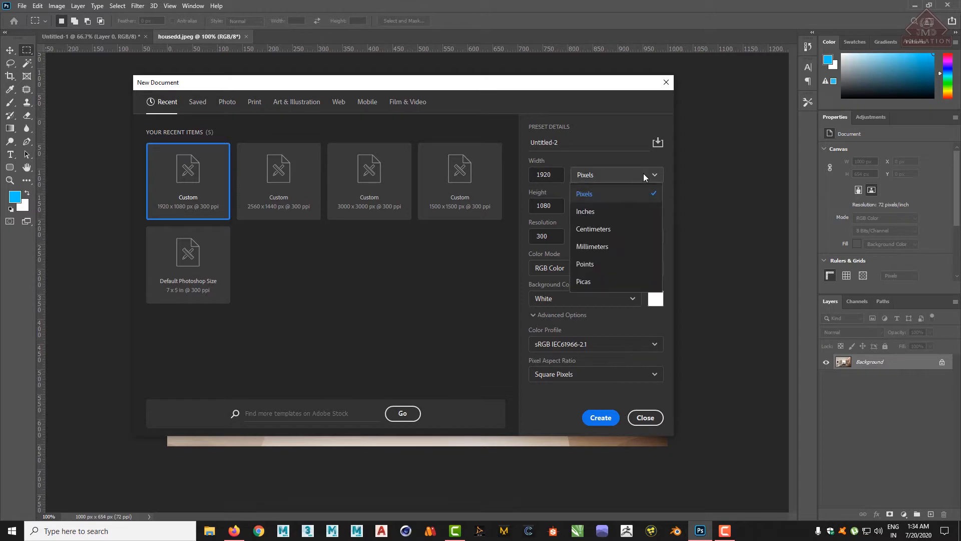
pyautogui.click(644, 173)
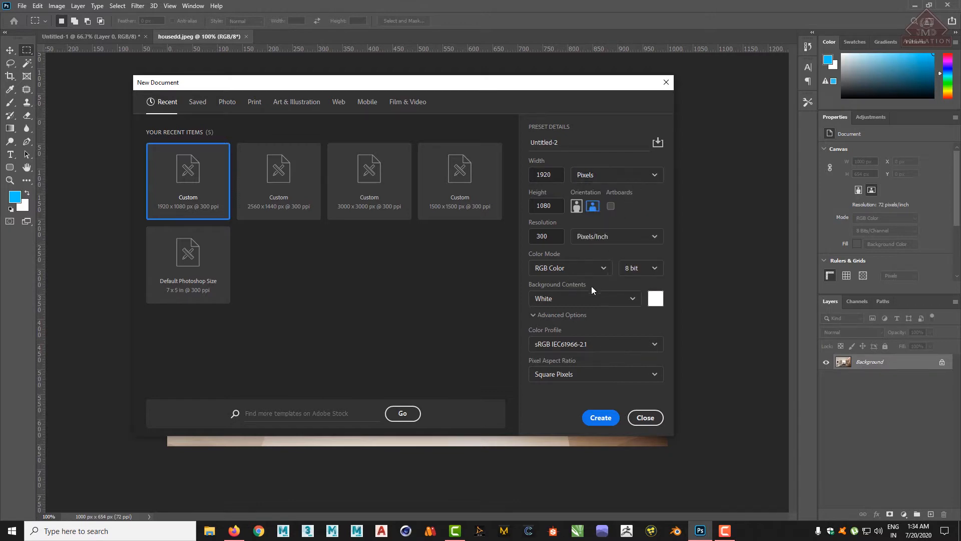
# Step: Switch the new document's color mode to CMYK Color and back to RGB Color
pyautogui.click(595, 272)
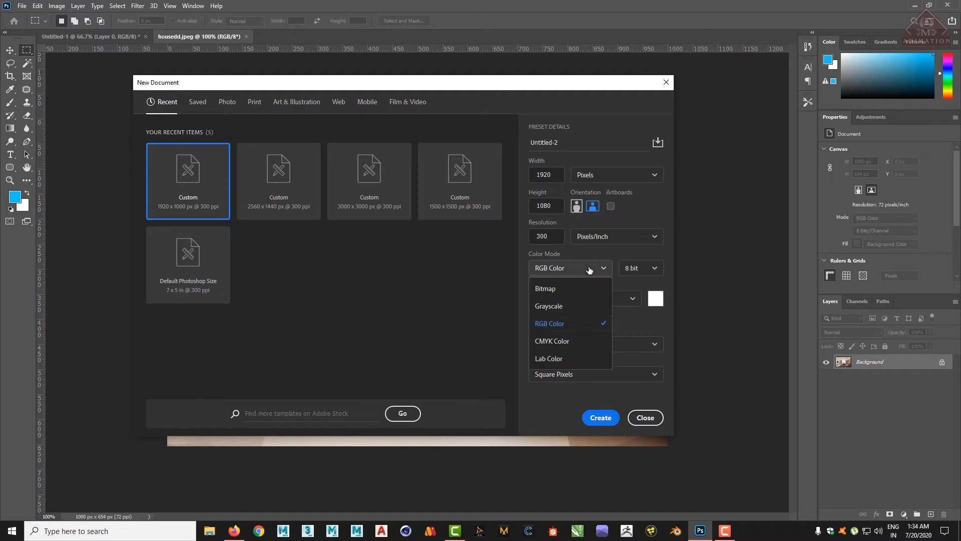
pyautogui.click(554, 342)
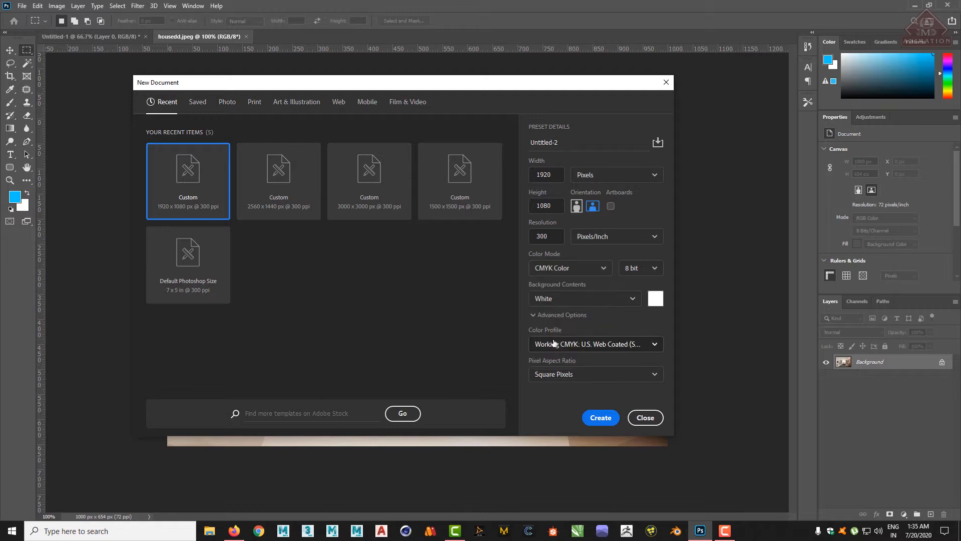
pyautogui.click(574, 268)
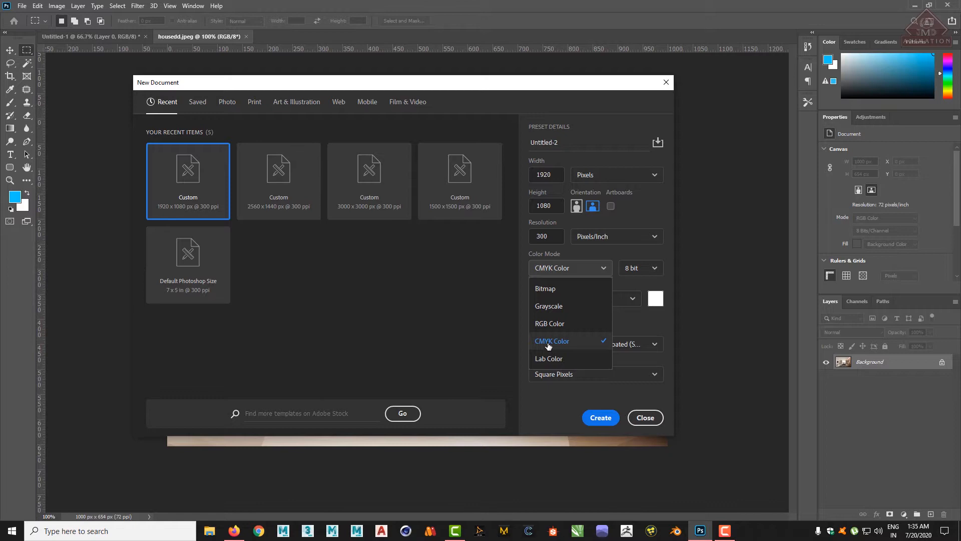
pyautogui.click(548, 326)
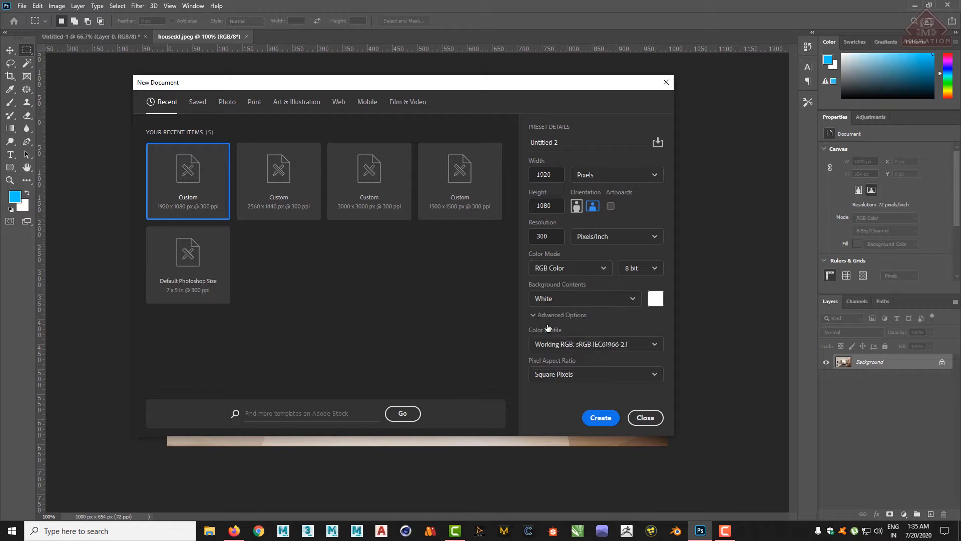
# Step: Review the color mode choices, and examine the Tresgance living-room image in Firefox before returning to Photoshop
pyautogui.click(537, 269)
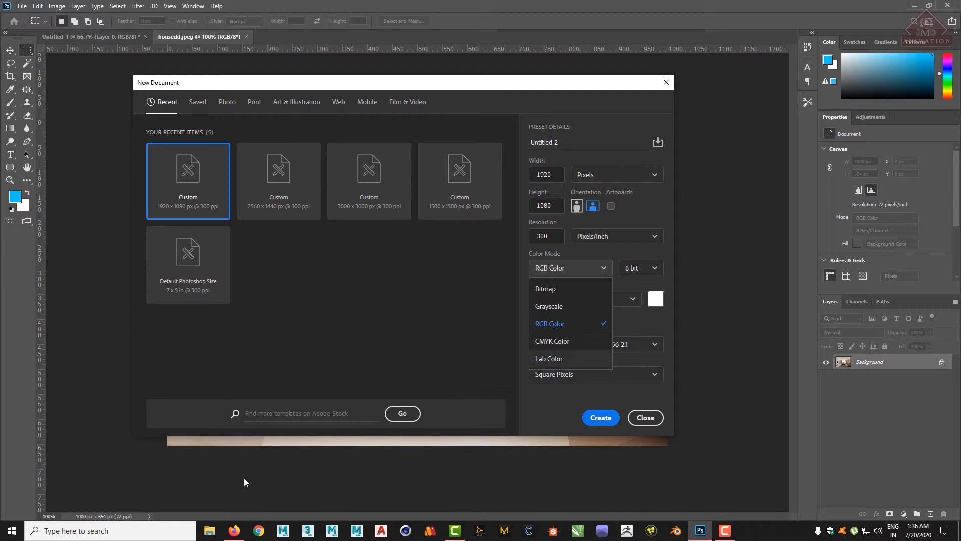
pyautogui.click(234, 531)
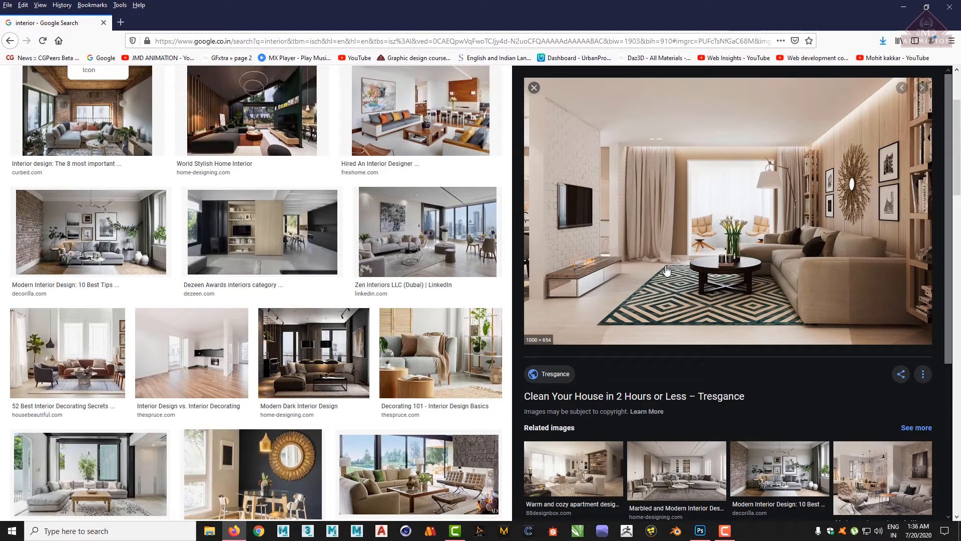
pyautogui.scroll(3, 632, 217)
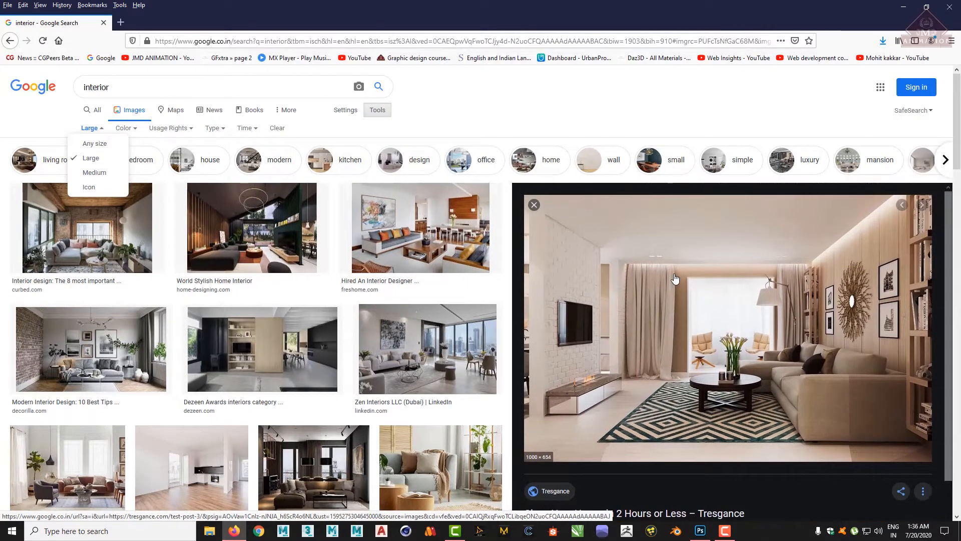
pyautogui.scroll(-1, 616, 333)
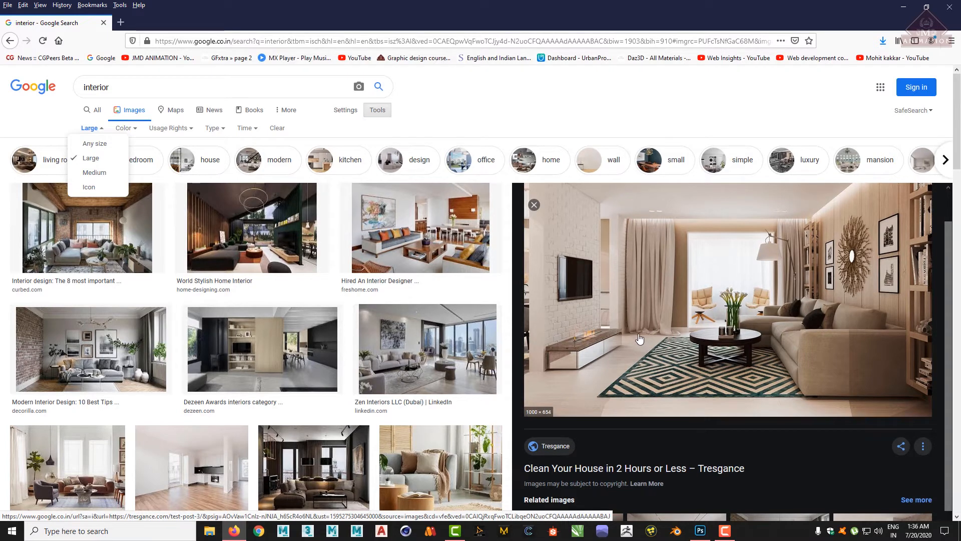
pyautogui.scroll(1, 640, 339)
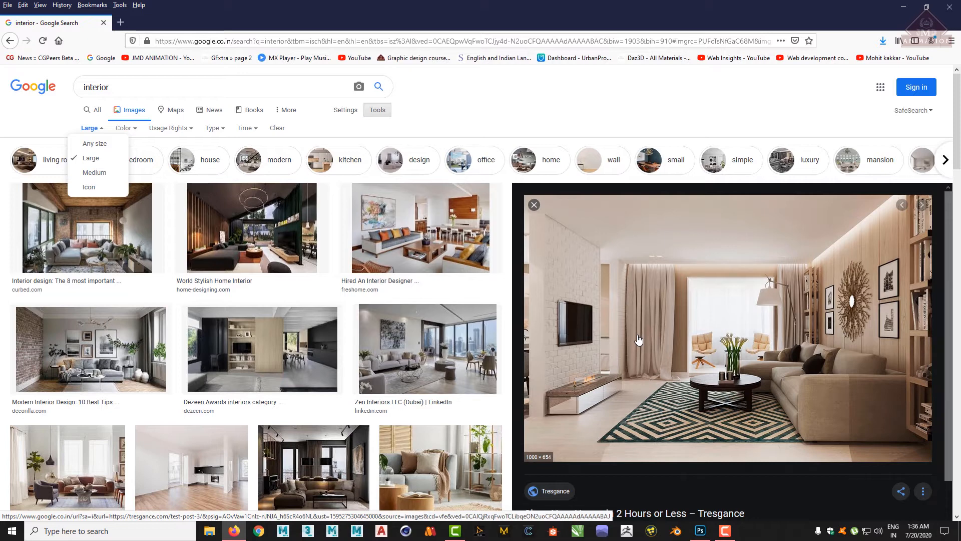
pyautogui.scroll(-2, 638, 340)
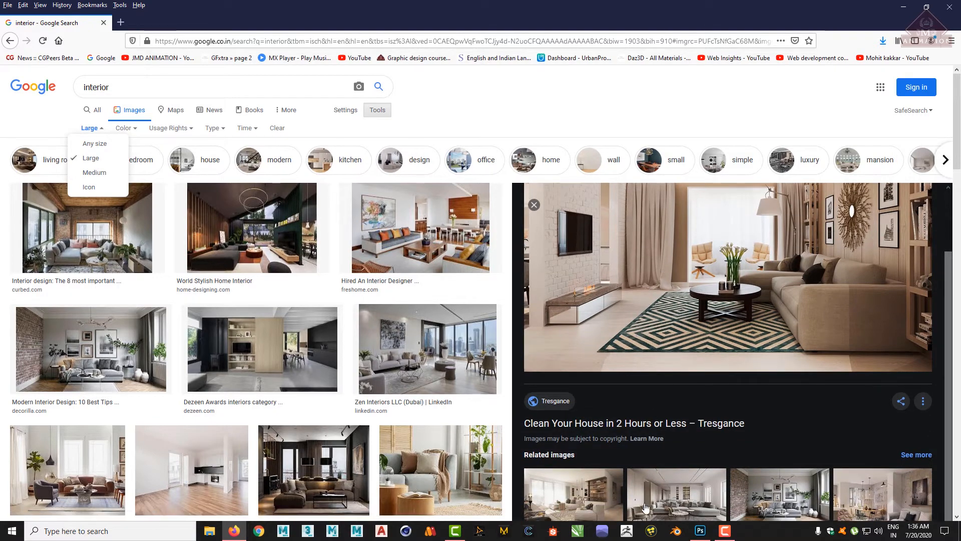
pyautogui.click(700, 531)
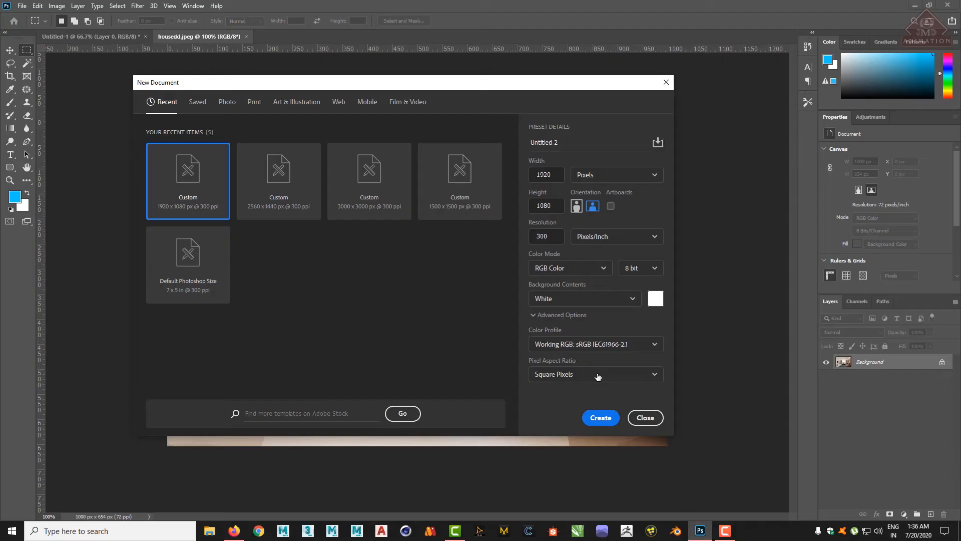
# Step: Set the new document's color mode to CMYK Color and review the width unit choices
pyautogui.click(553, 270)
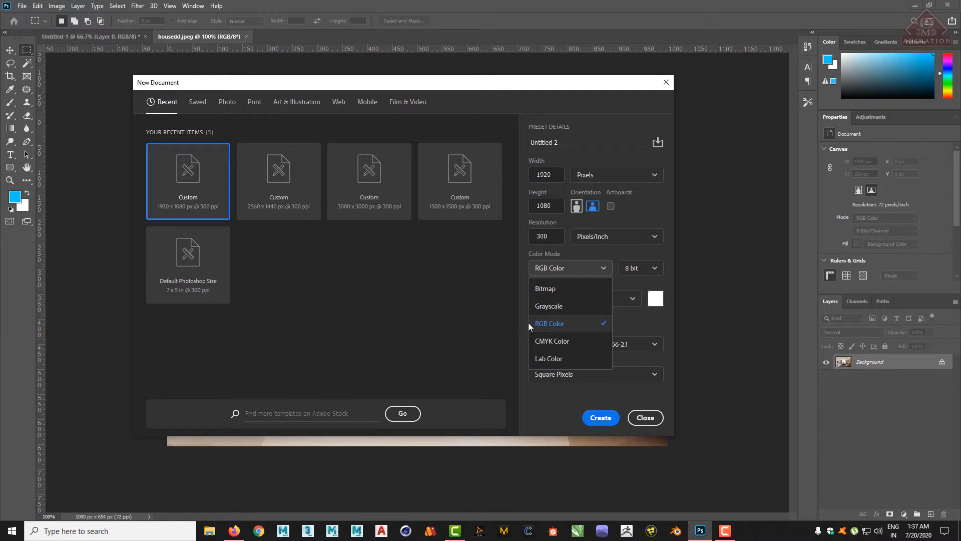
pyautogui.click(547, 395)
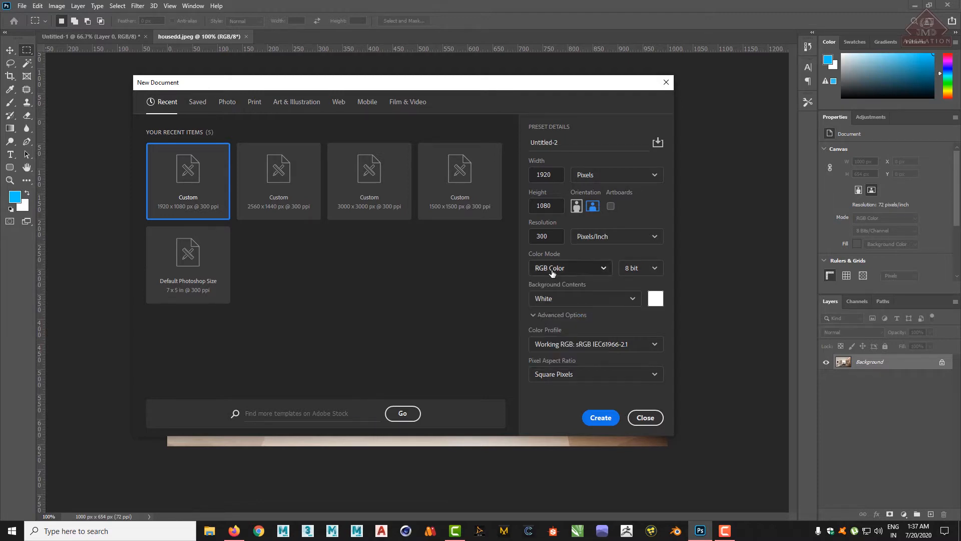
pyautogui.click(552, 270)
pyautogui.click(559, 341)
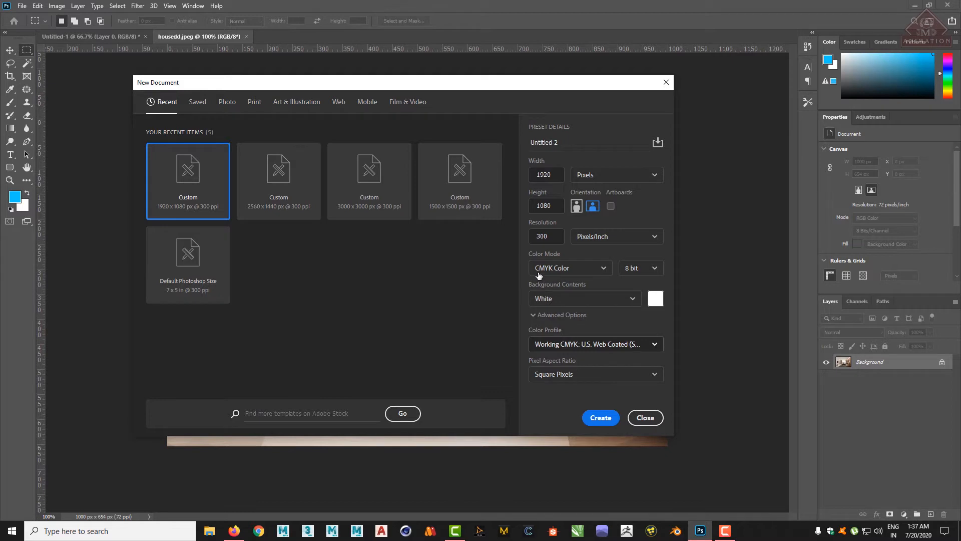
pyautogui.click(635, 179)
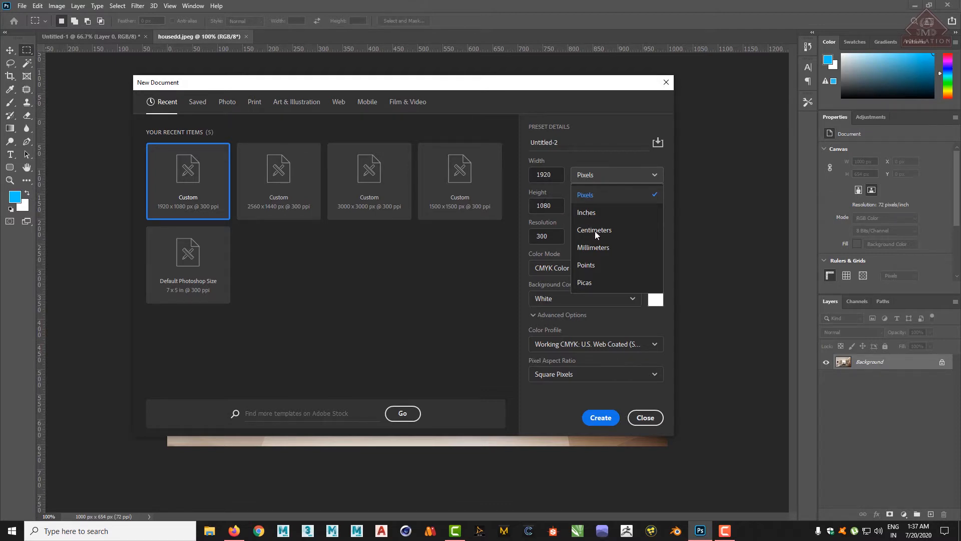
pyautogui.click(639, 328)
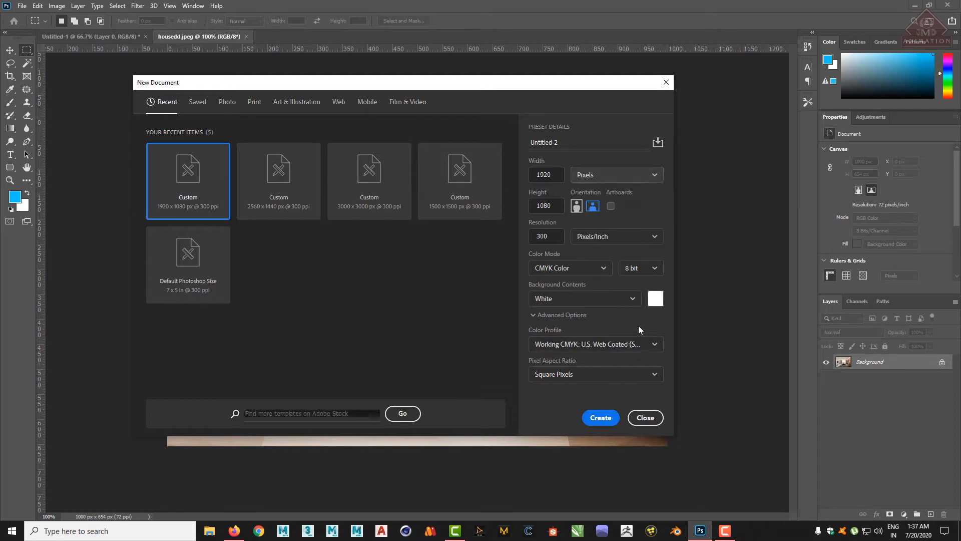
# Step: Set the color mode back to RGB Color and dismiss the new document settings without creating a document
pyautogui.click(563, 268)
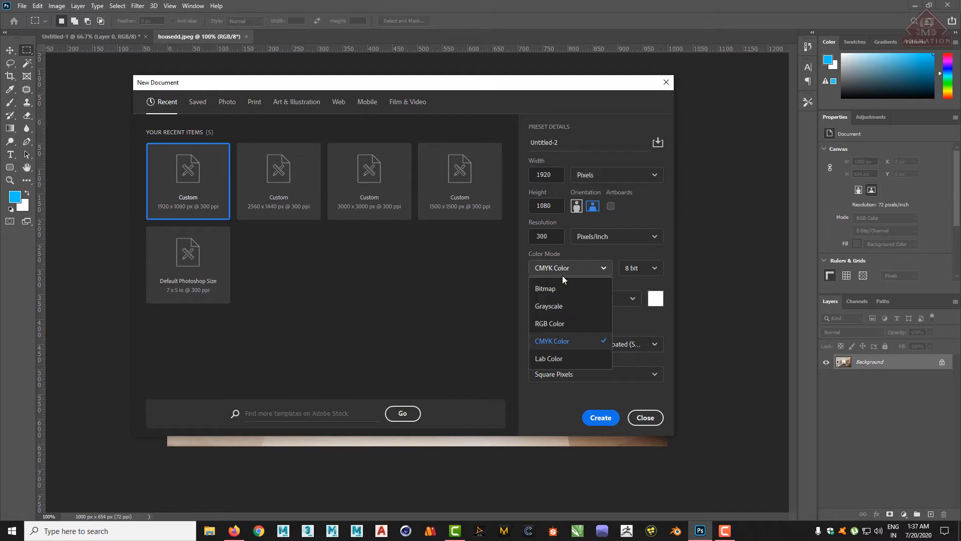
pyautogui.click(561, 324)
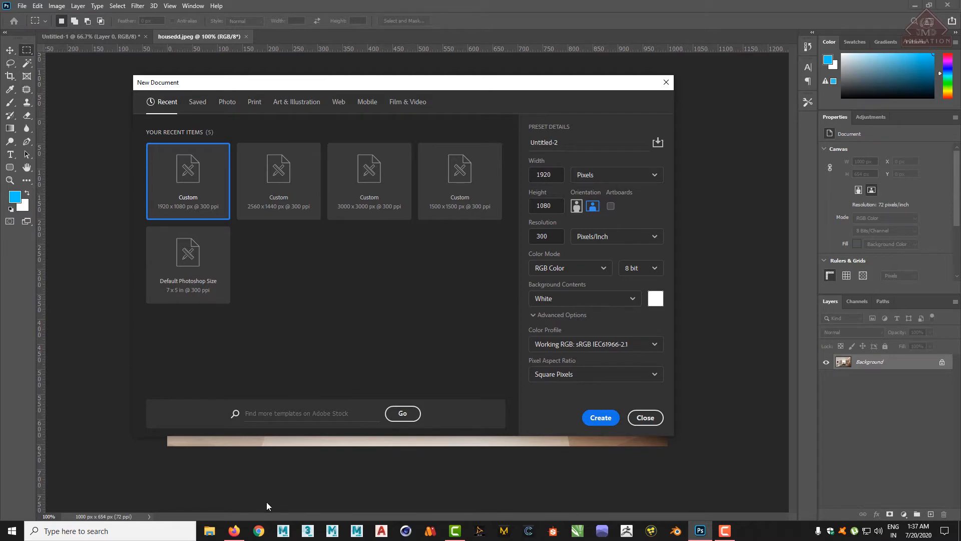
pyautogui.click(233, 531)
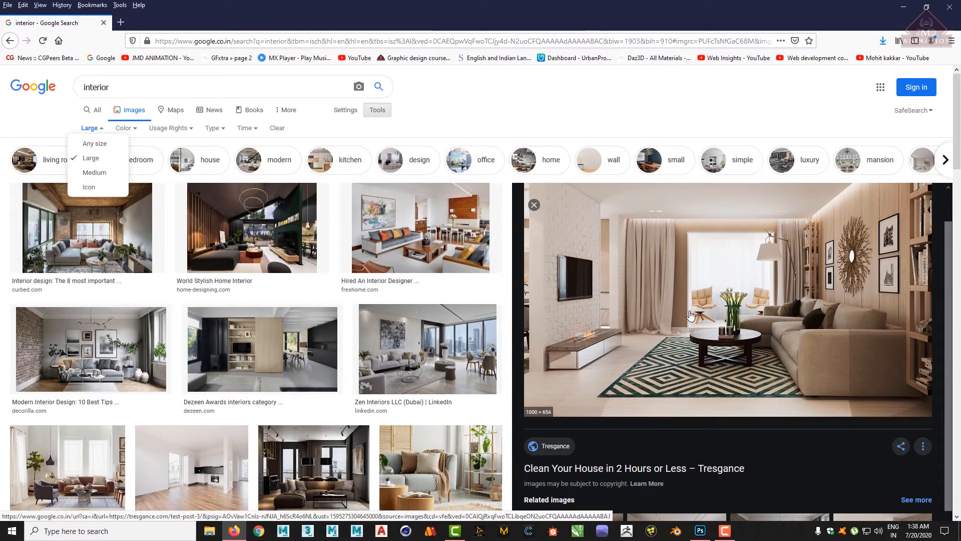
pyautogui.click(701, 529)
pyautogui.click(650, 422)
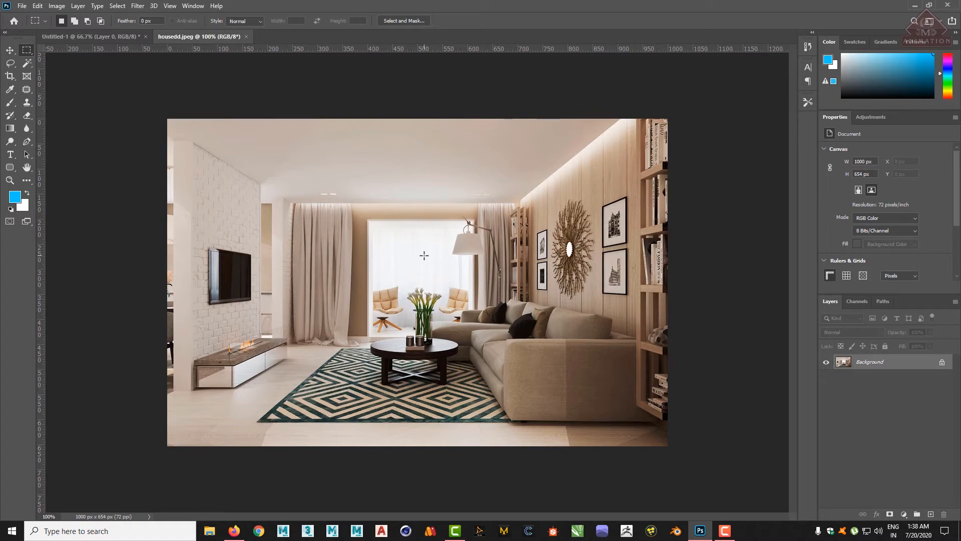
# Step: Magnify housedd.jpeg to 800% around the window and flowers to inspect its pixels, and fit the whole image on screen
pyautogui.scroll(5, 424, 255)
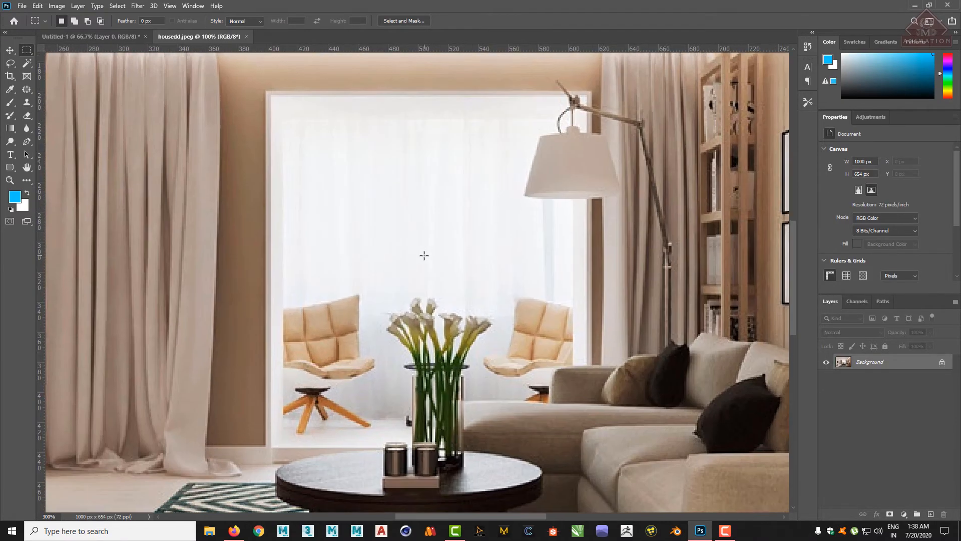
pyautogui.scroll(4, 424, 255)
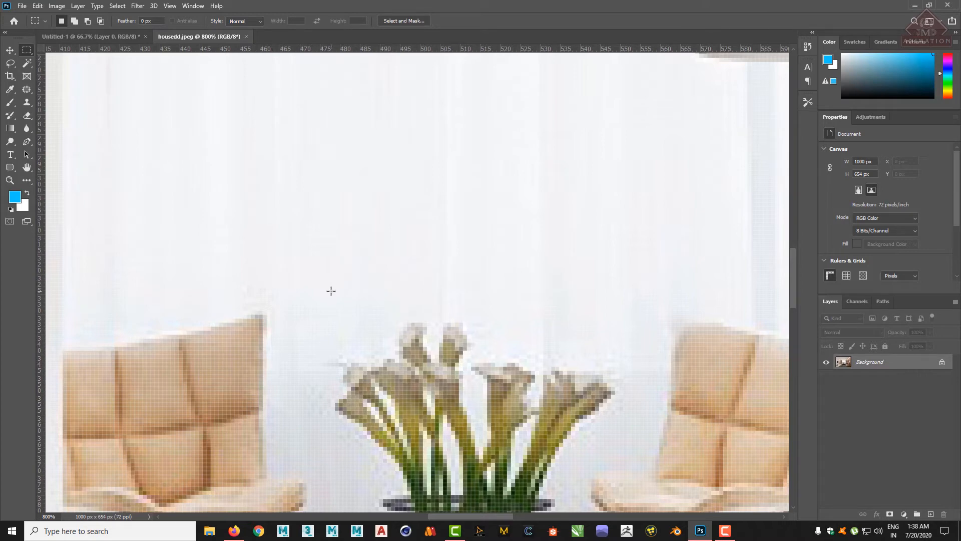
pyautogui.hotkey('ctrl', '0')
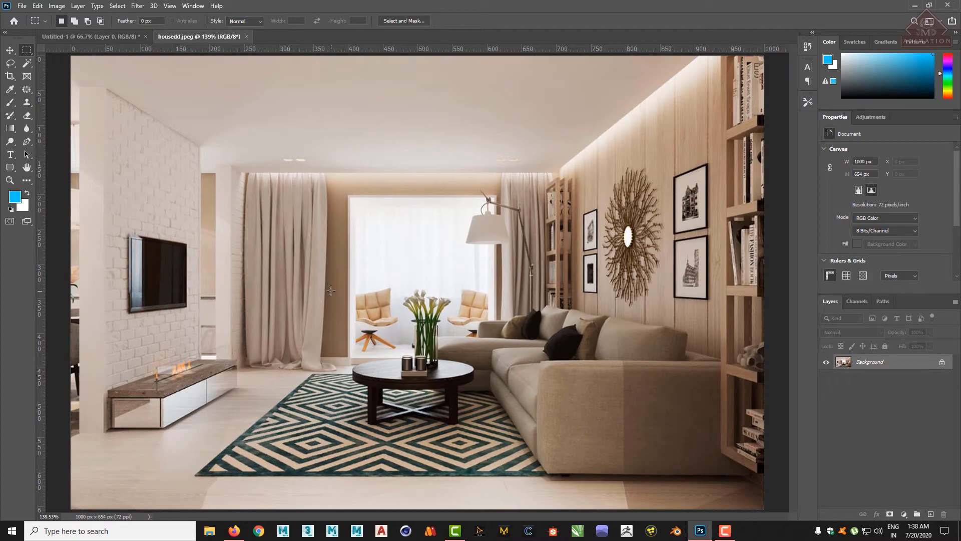
# Step: Bring up the new document settings again and list the units offered for the width
pyautogui.click(22, 6)
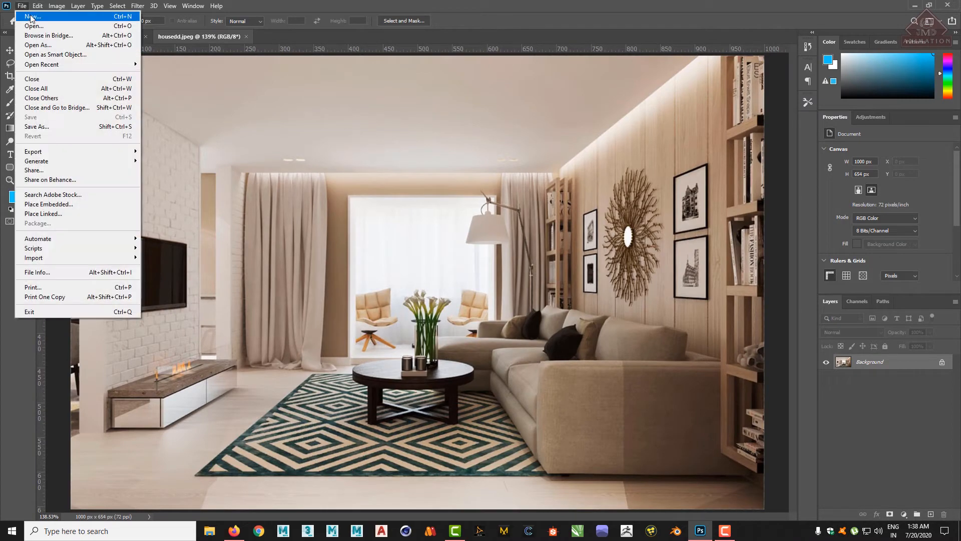
pyautogui.click(33, 19)
pyautogui.click(609, 175)
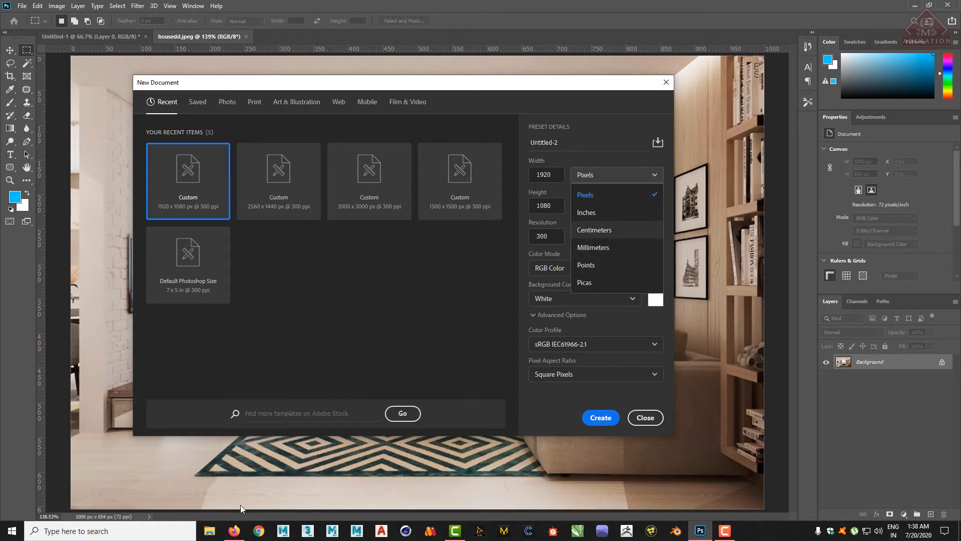
# Step: Switch to Firefox, search Google Images for movie poster, and examine the poster results
pyautogui.click(229, 533)
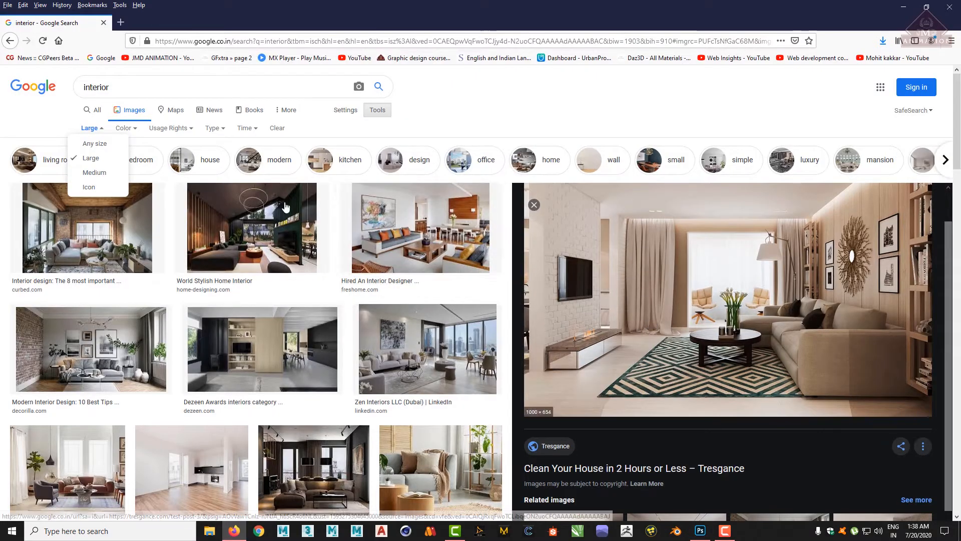
pyautogui.doubleClick(96, 87)
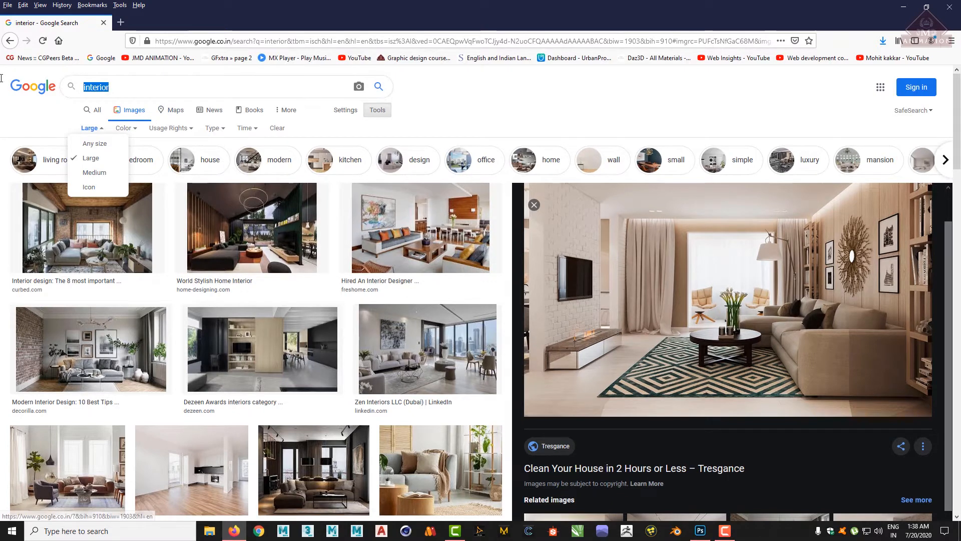
pyautogui.write('mov')
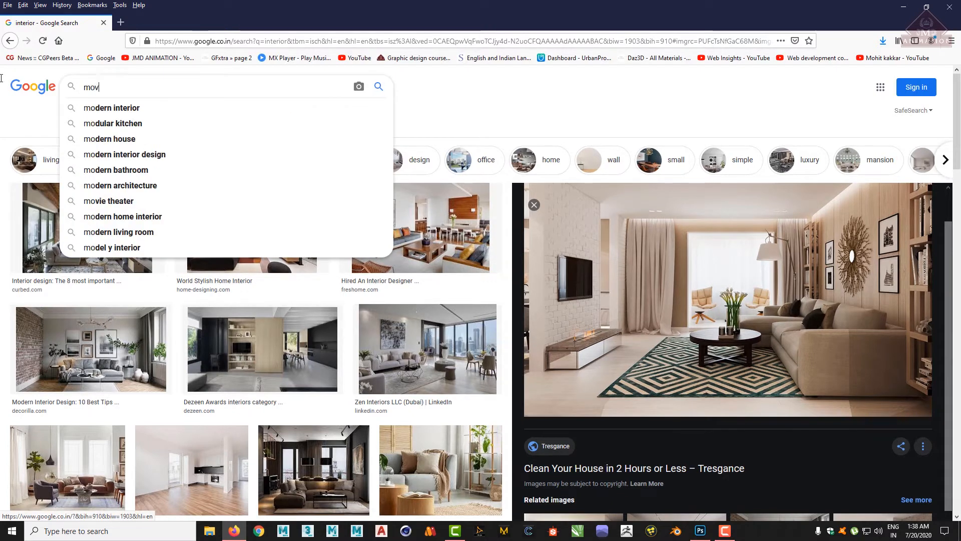
pyautogui.write('ie')
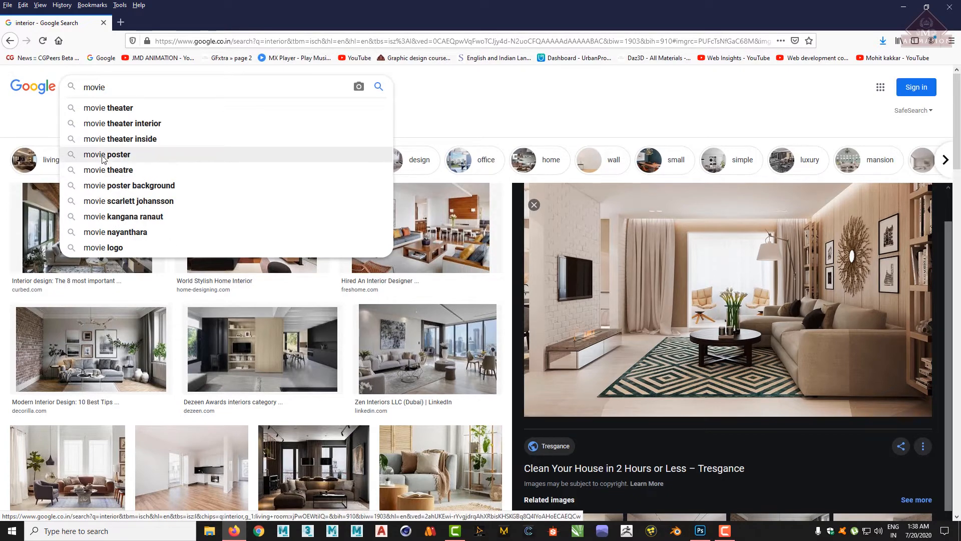
pyautogui.click(150, 153)
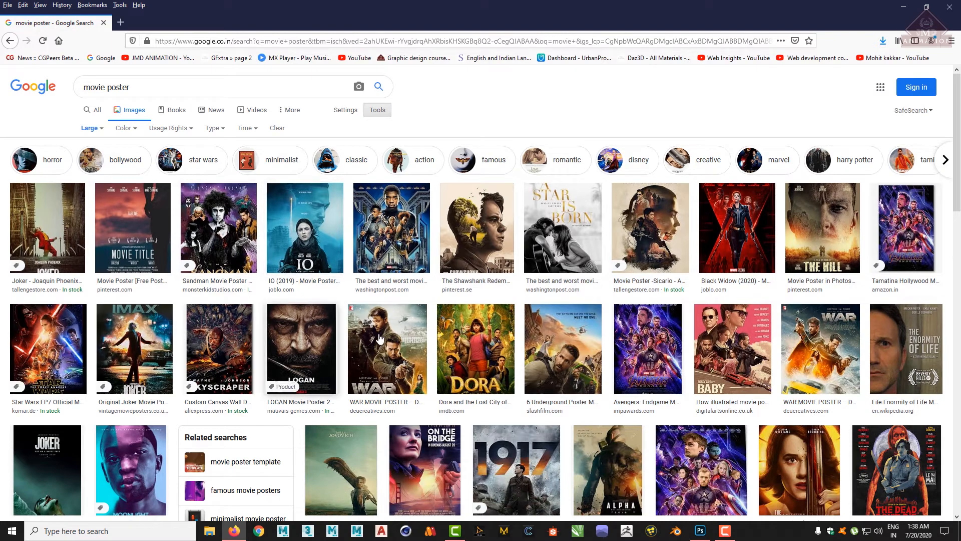
pyautogui.click(221, 332)
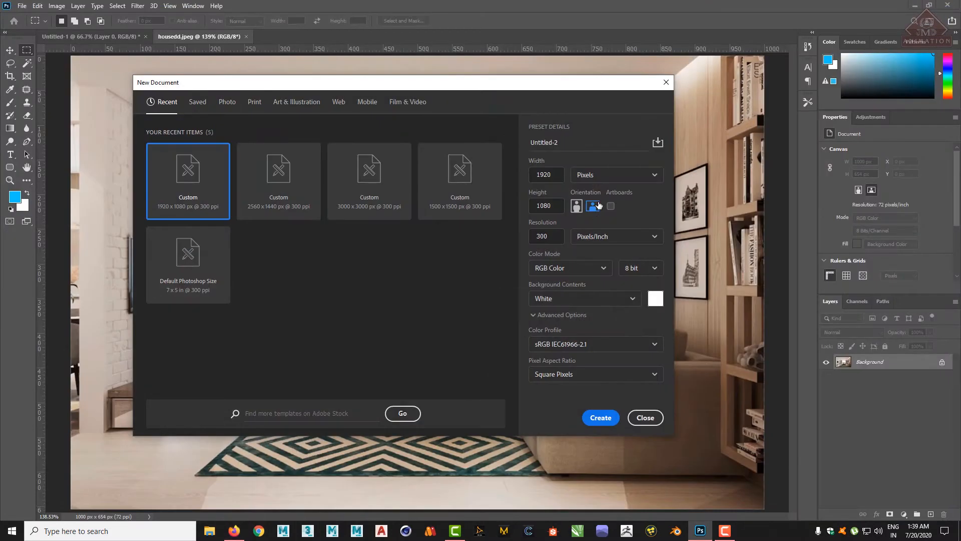
# Step: Set both the width and height of the new document to 1000 pixels
pyautogui.moveTo(559, 174); pyautogui.dragTo(489, 174)
pyautogui.write('10000')
pyautogui.click(557, 205)
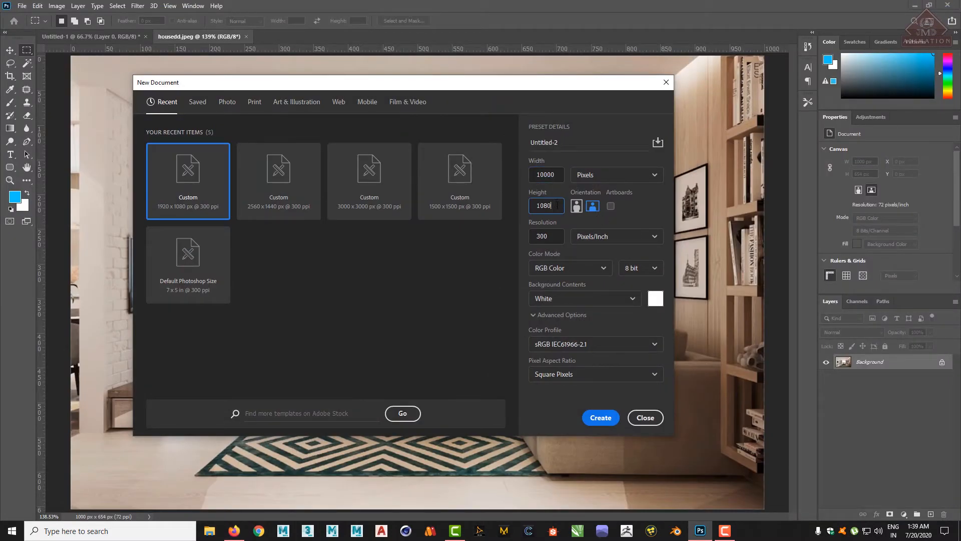
pyautogui.click(560, 174)
pyautogui.press('BackSpace')
pyautogui.press('Tab')
pyautogui.write('100')
# Step: Change the size unit to inches, centimeters and millimeters in turn, and return through centimeters to inches
pyautogui.click(648, 176)
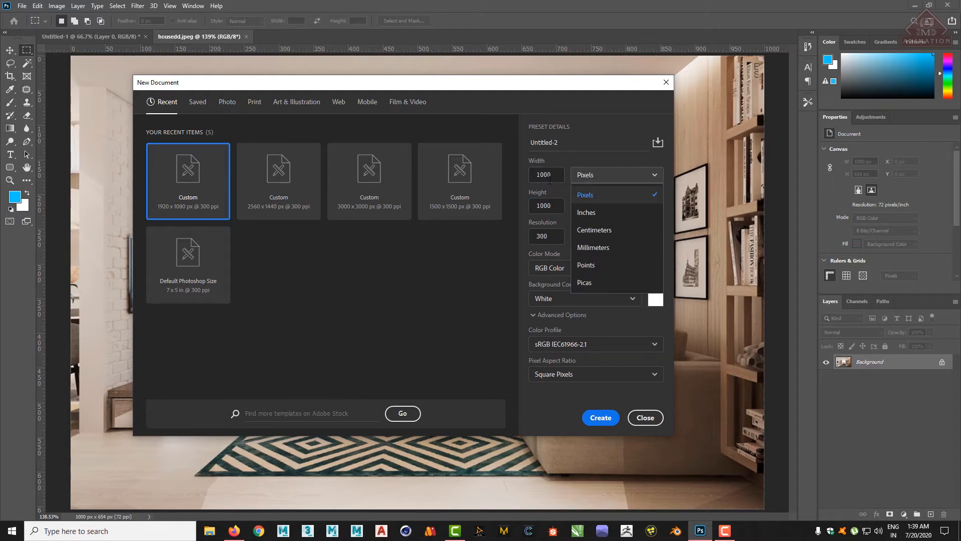
pyautogui.click(591, 212)
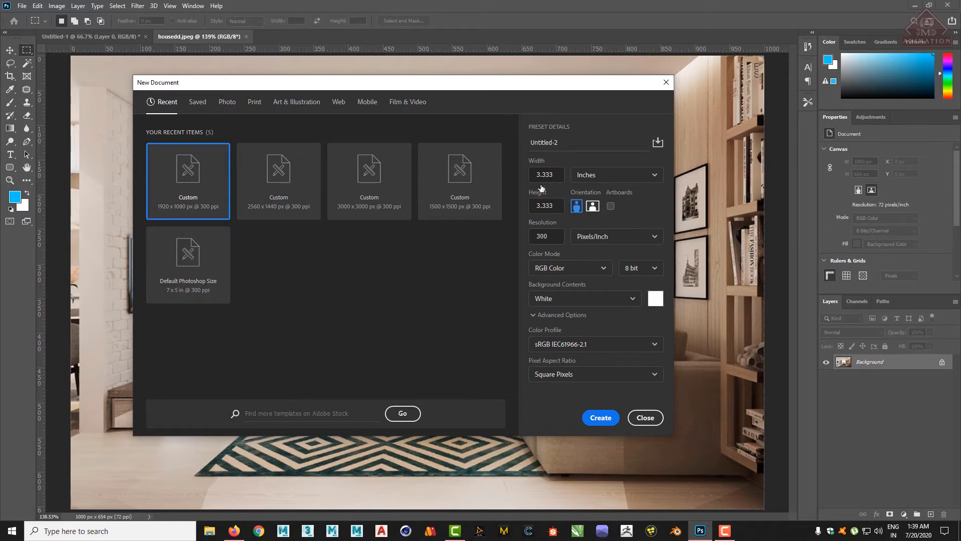
pyautogui.click(607, 178)
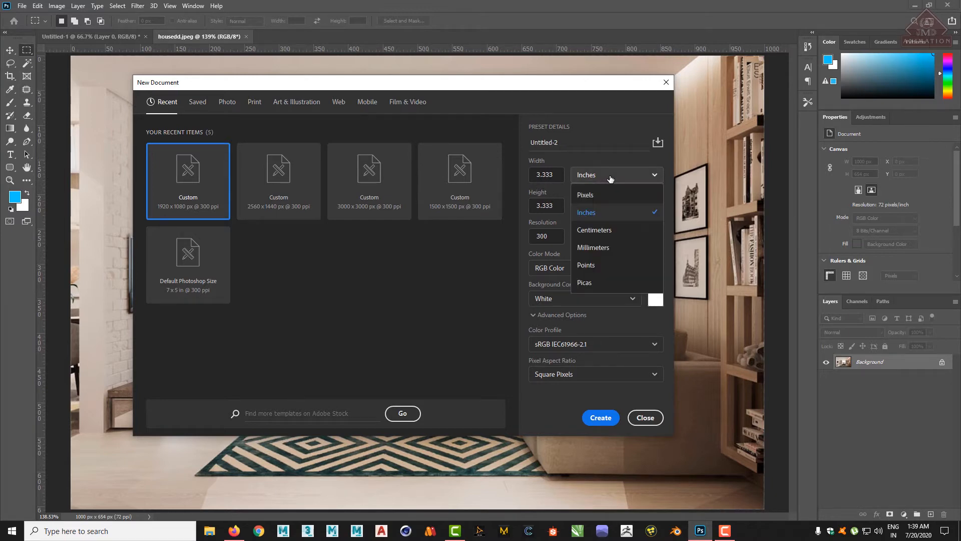
pyautogui.click(602, 231)
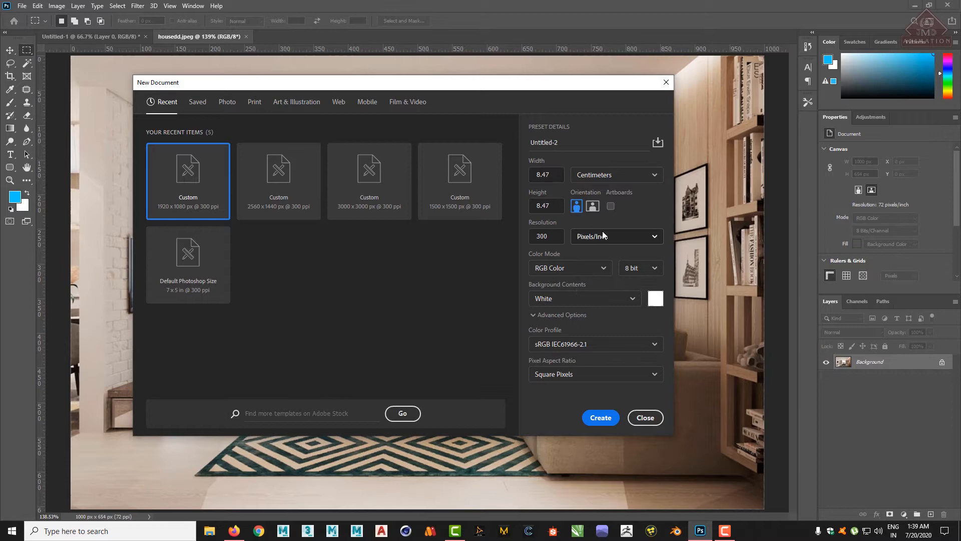
pyautogui.click(632, 175)
pyautogui.click(603, 249)
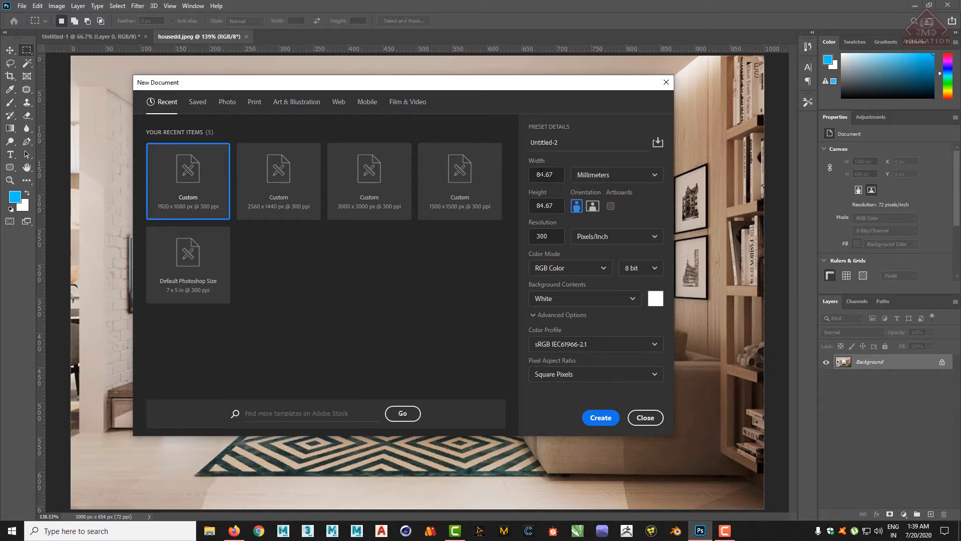
pyautogui.click(593, 175)
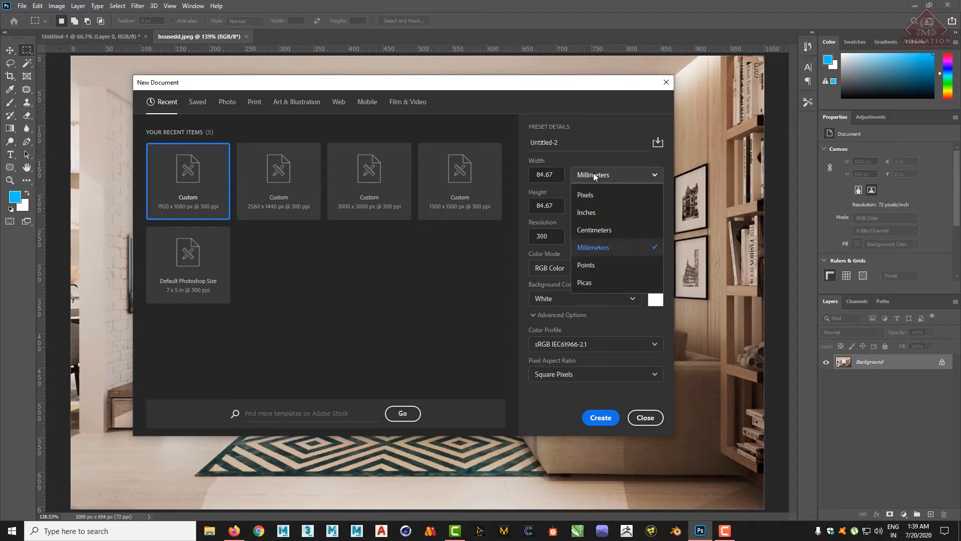
pyautogui.click(595, 232)
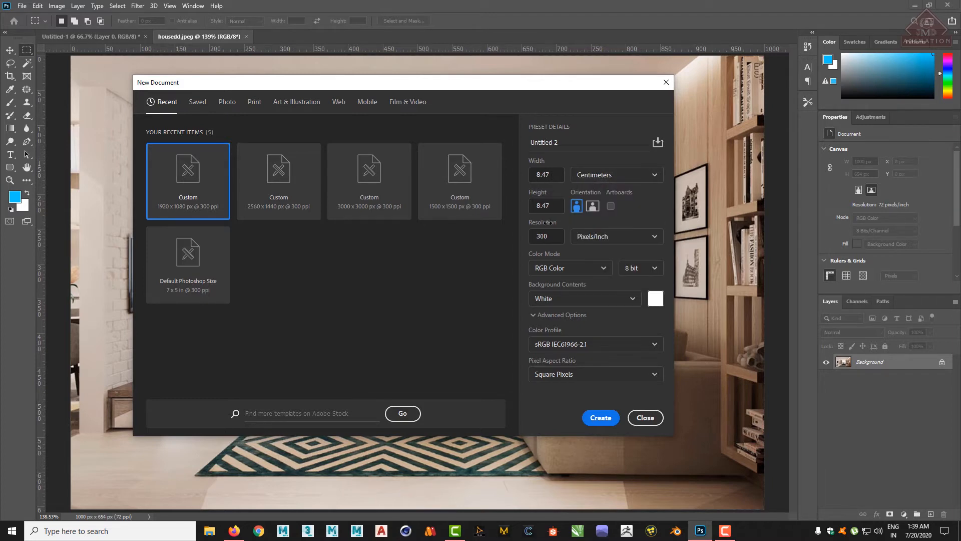
pyautogui.click(624, 180)
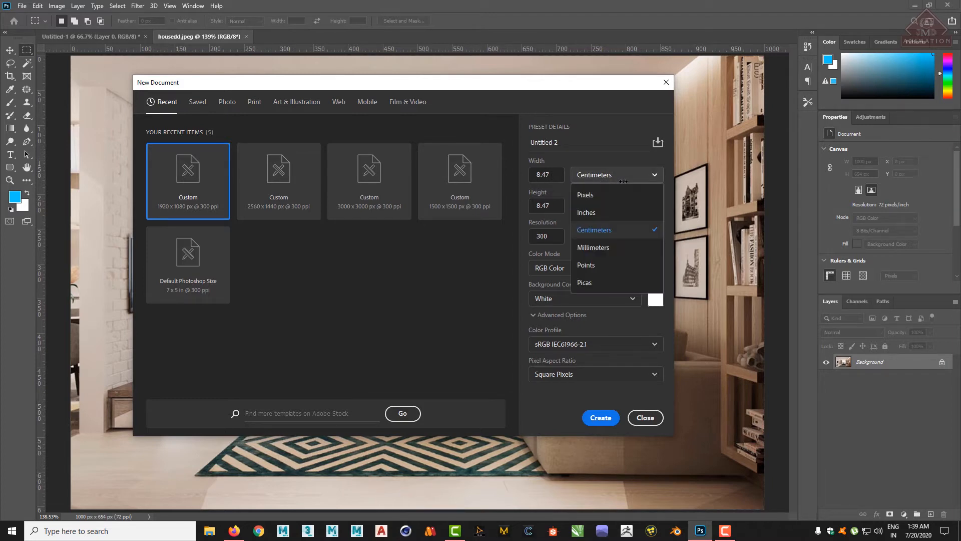
pyautogui.click(588, 214)
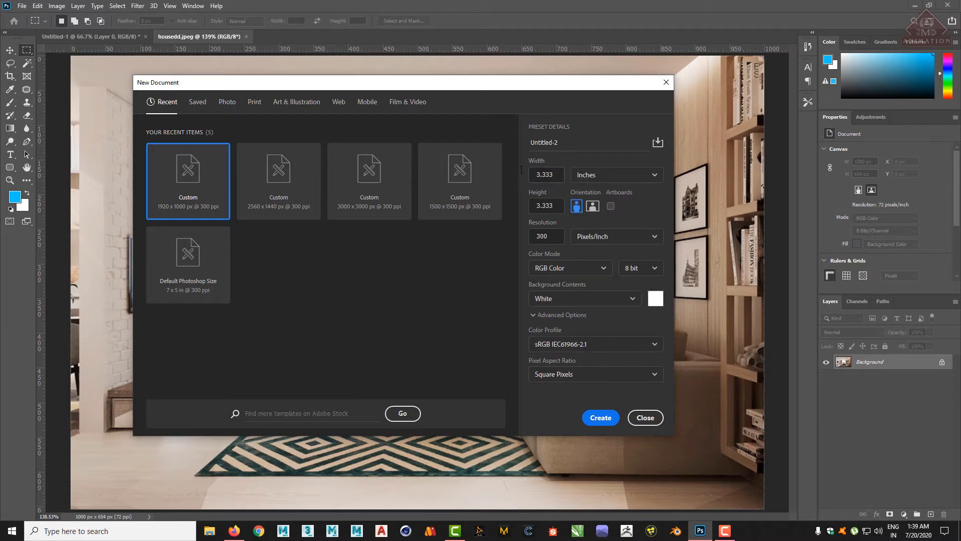
# Step: Set the new document's width and height to 5 inches each
pyautogui.doubleClick(554, 175)
pyautogui.write('5')
pyautogui.doubleClick(558, 206)
pyautogui.write('5')
pyautogui.click(634, 213)
# Step: Convert the 5-inch document size to pixels and switch the unit back to inches
pyautogui.click(622, 178)
pyautogui.click(586, 191)
pyautogui.doubleClick(560, 172)
pyautogui.click(607, 173)
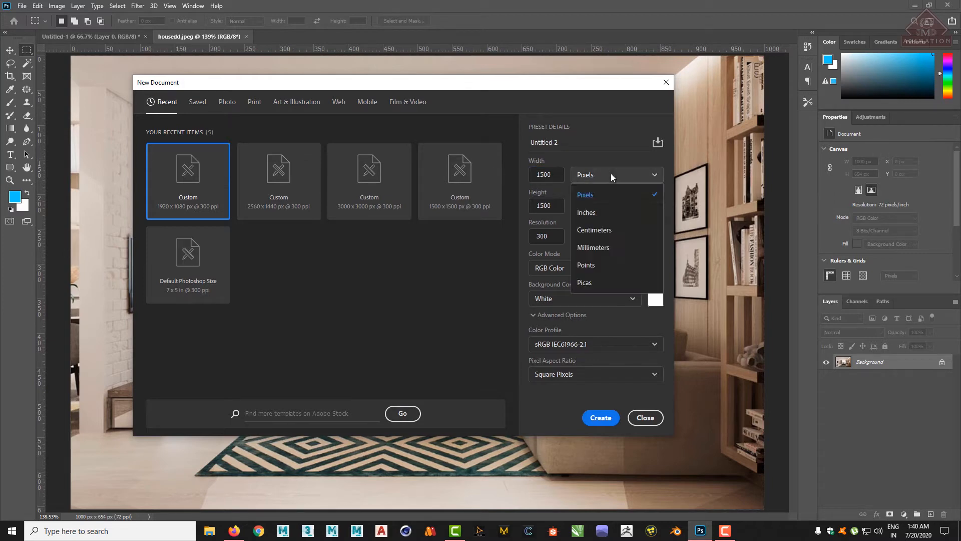
pyautogui.click(591, 211)
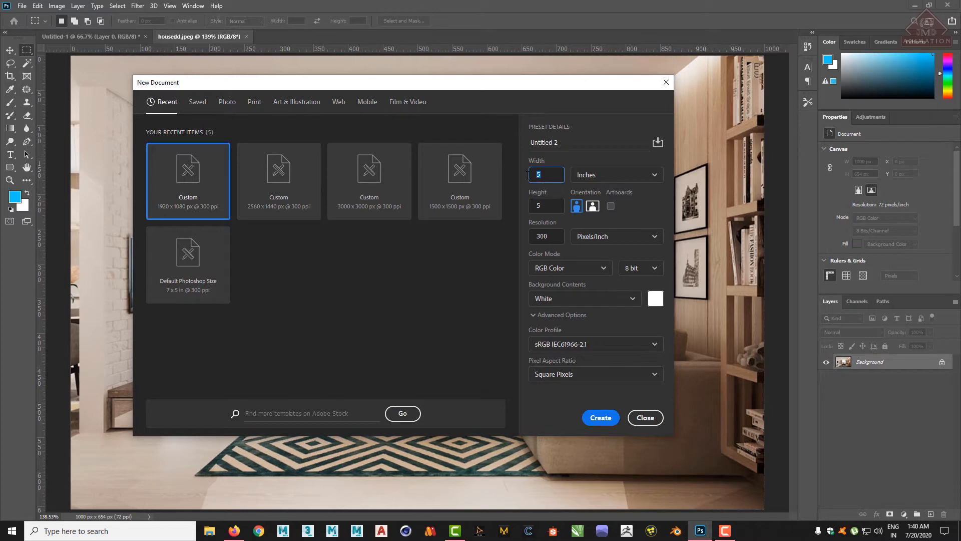
# Step: Set the new document's width and height to 6 inches each
pyautogui.write('6')
pyautogui.press('Tab')
pyautogui.write('6')
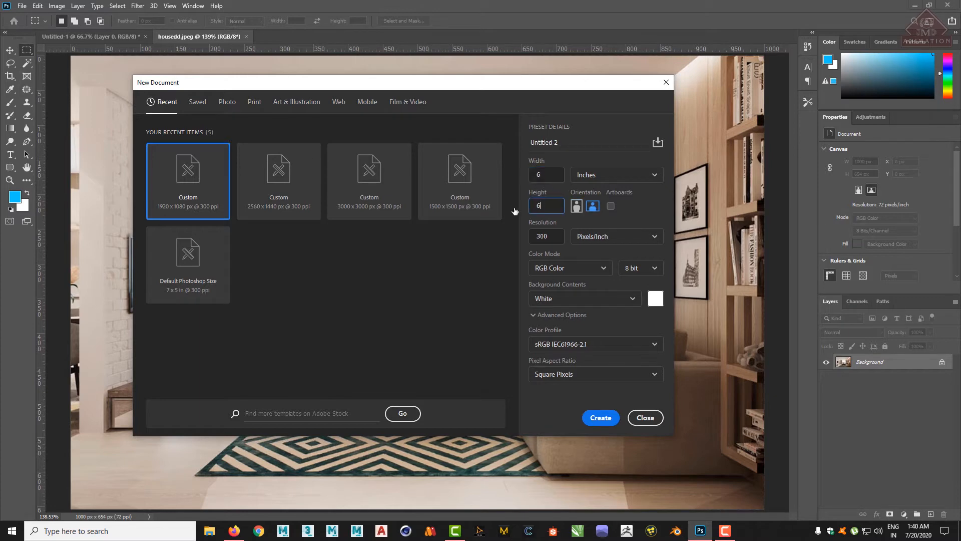
pyautogui.click(637, 214)
# Step: Convert the 6-inch document size to pixels, review the unit choices, and switch the unit back to inches
pyautogui.click(622, 178)
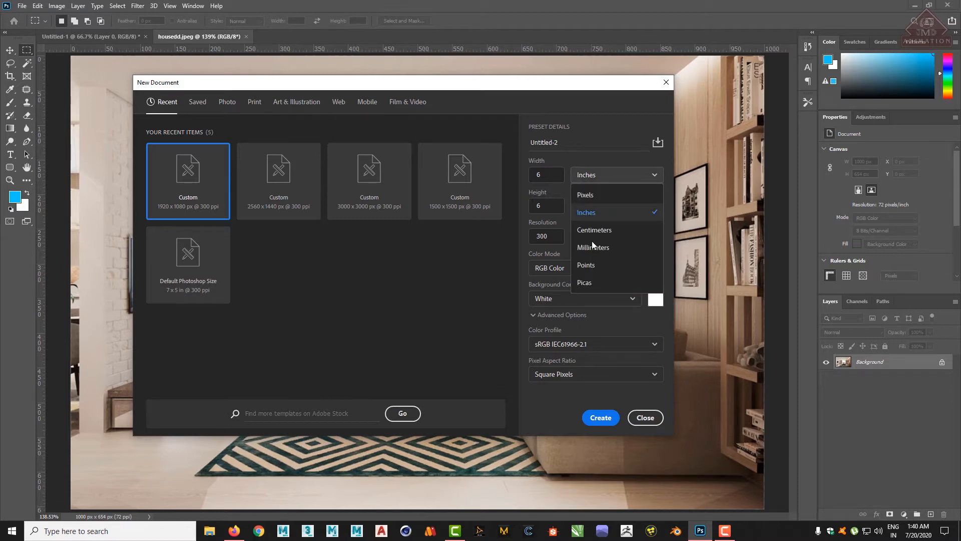
pyautogui.click(586, 195)
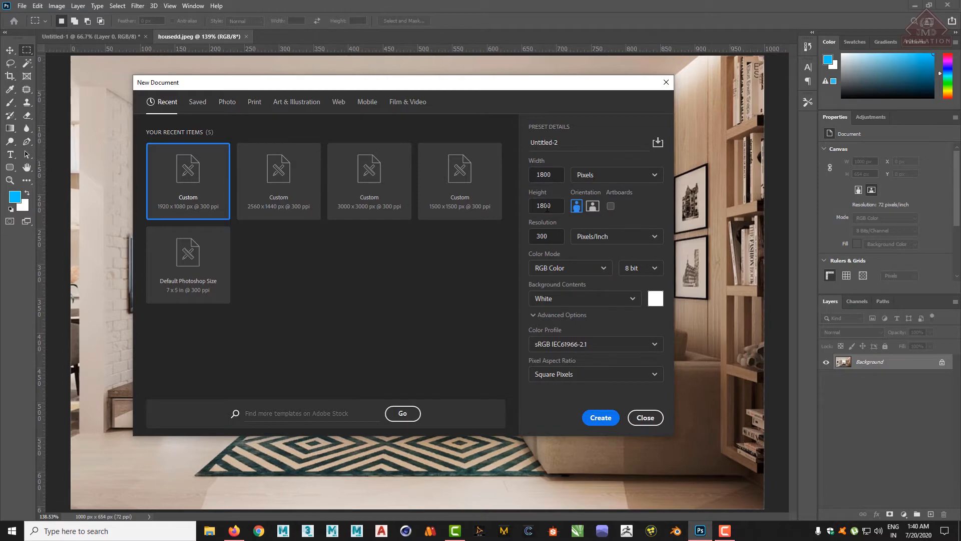
pyautogui.click(607, 175)
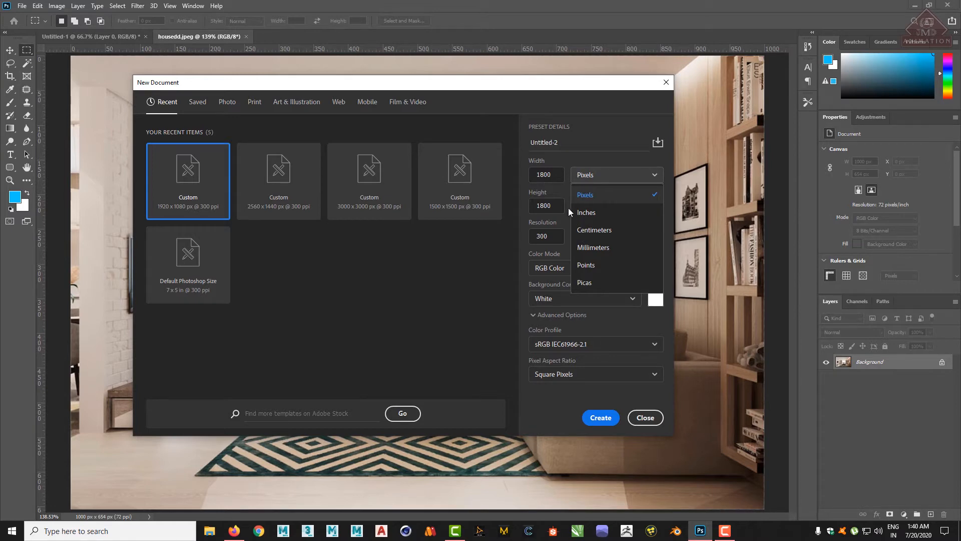
pyautogui.click(558, 177)
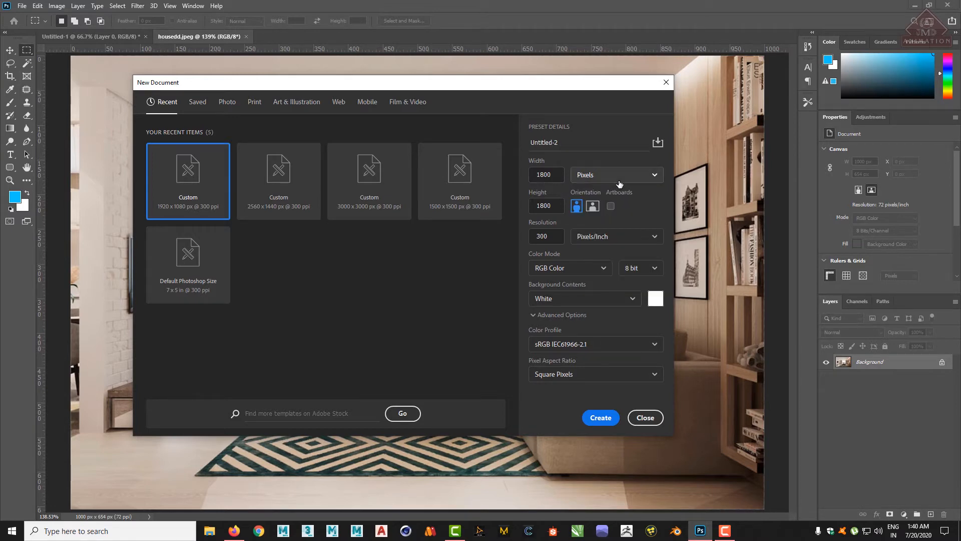
pyautogui.click(581, 175)
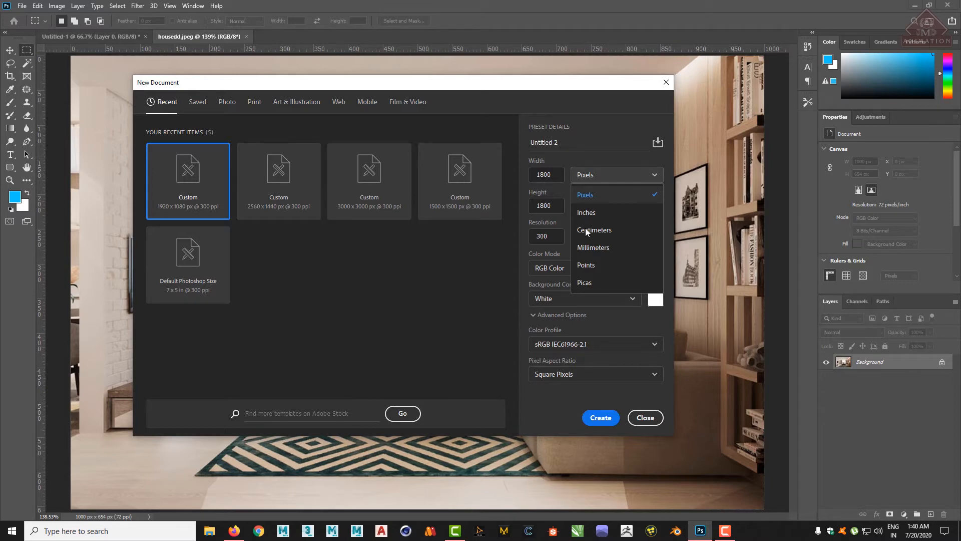
pyautogui.click(605, 195)
pyautogui.click(608, 178)
pyautogui.click(595, 212)
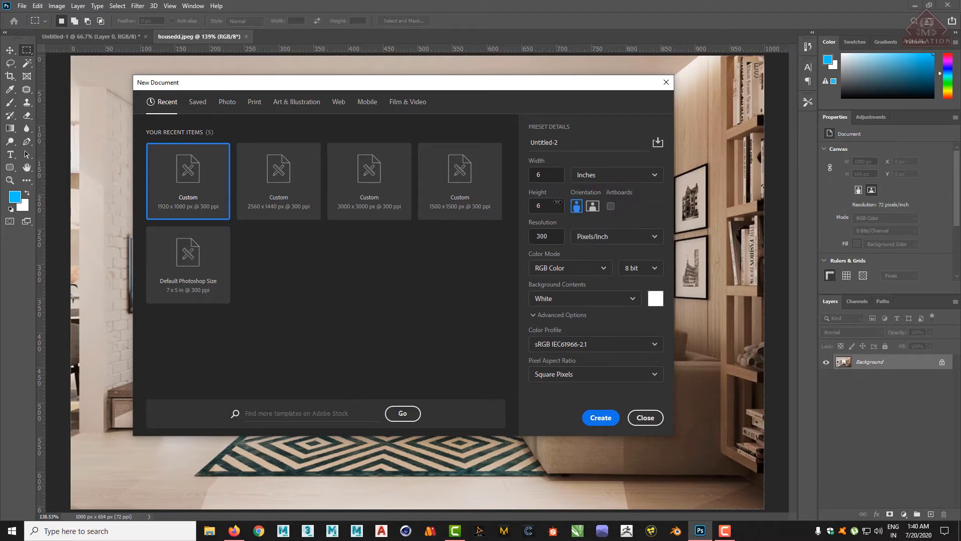
# Step: Convert the 6-inch document size to centimeters and switch the unit back to inches
pyautogui.click(602, 175)
pyautogui.click(603, 179)
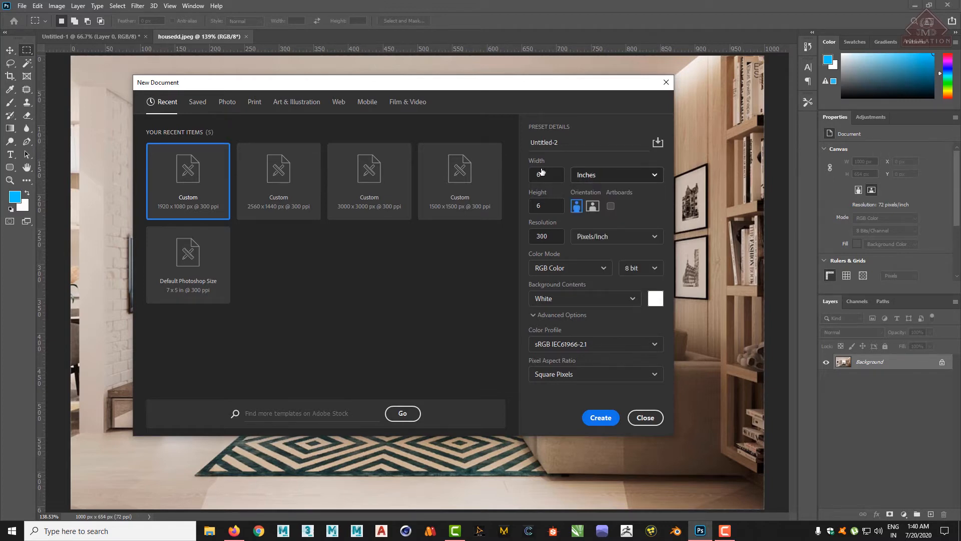
pyautogui.click(600, 178)
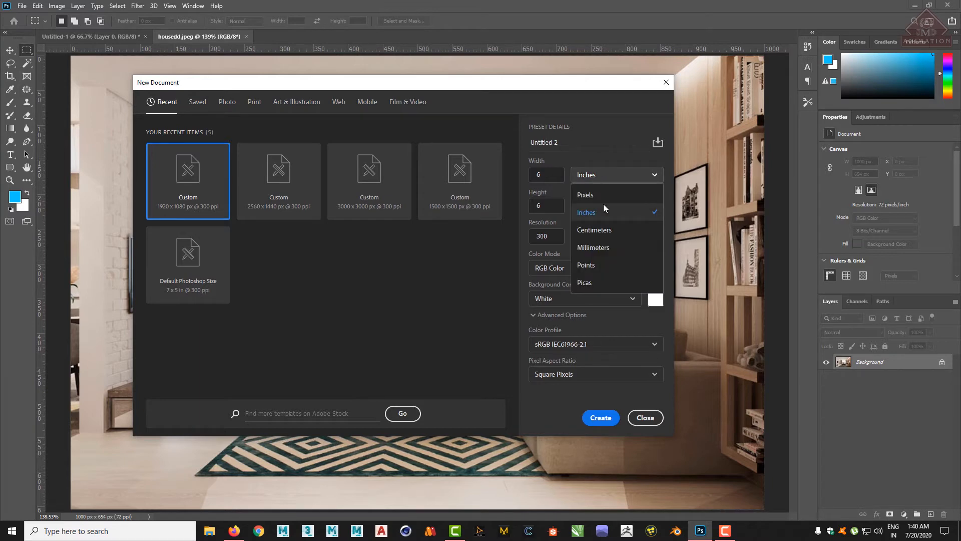
pyautogui.click(607, 231)
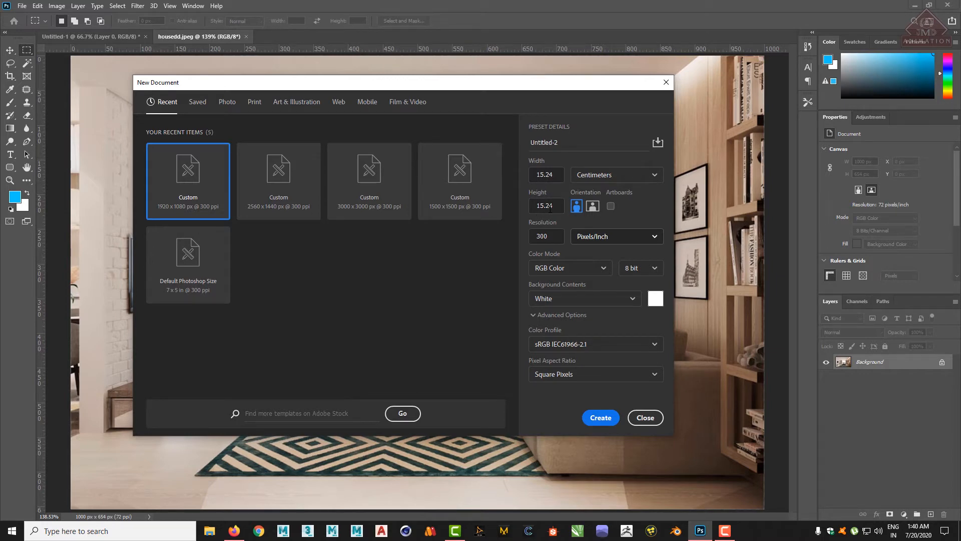
pyautogui.click(607, 175)
pyautogui.click(595, 212)
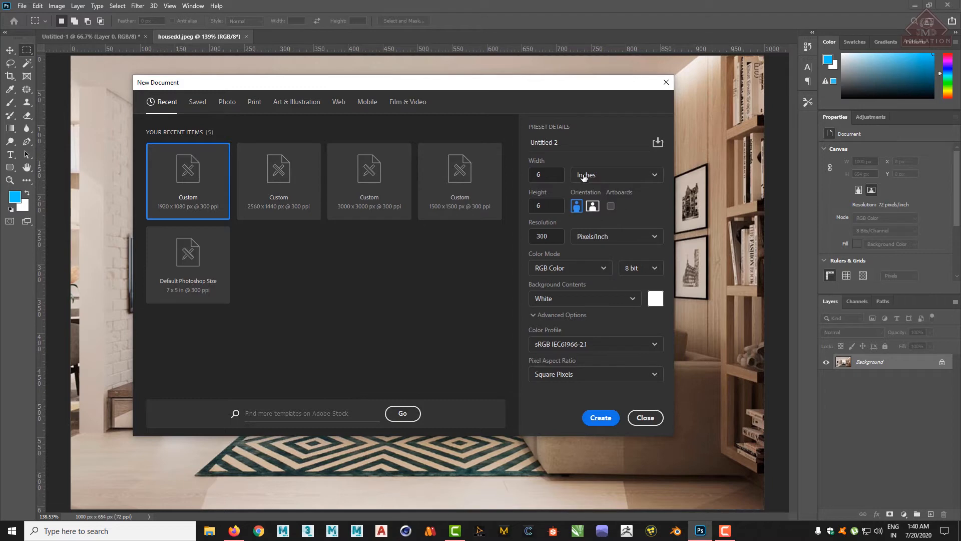
# Step: Change the new document's width and height to 5 inches each
pyautogui.doubleClick(550, 175)
pyautogui.write('5')
pyautogui.press('Tab')
pyautogui.write('5')
pyautogui.click(551, 176)
# Step: Convert the 5-inch document size to millimeters and switch the unit back to inches
pyautogui.click(611, 176)
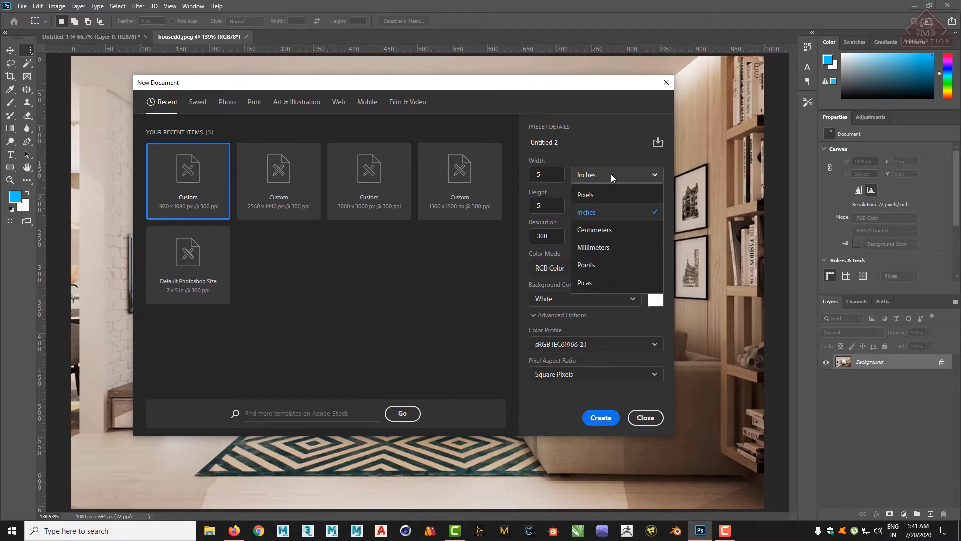
pyautogui.click(601, 249)
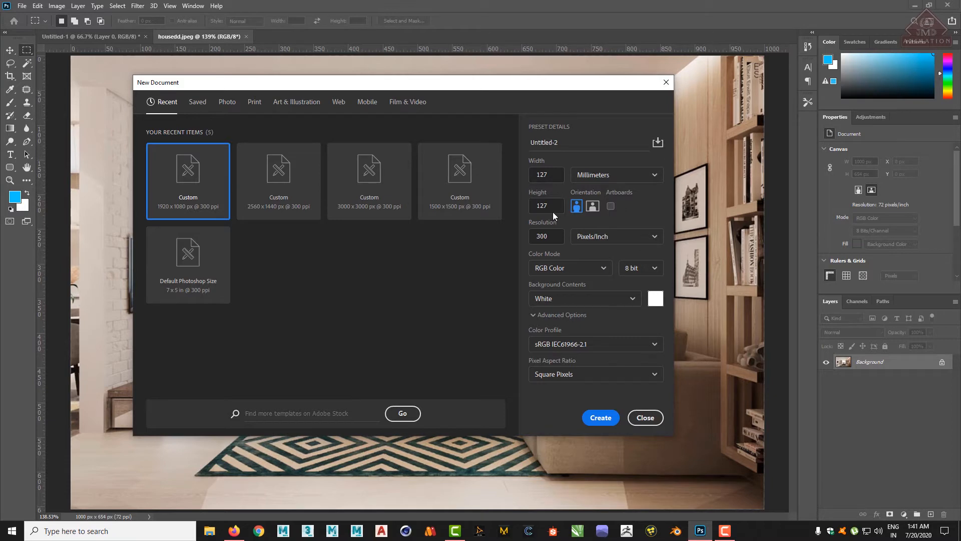
pyautogui.moveTo(554, 209); pyautogui.dragTo(516, 207)
pyautogui.click(603, 174)
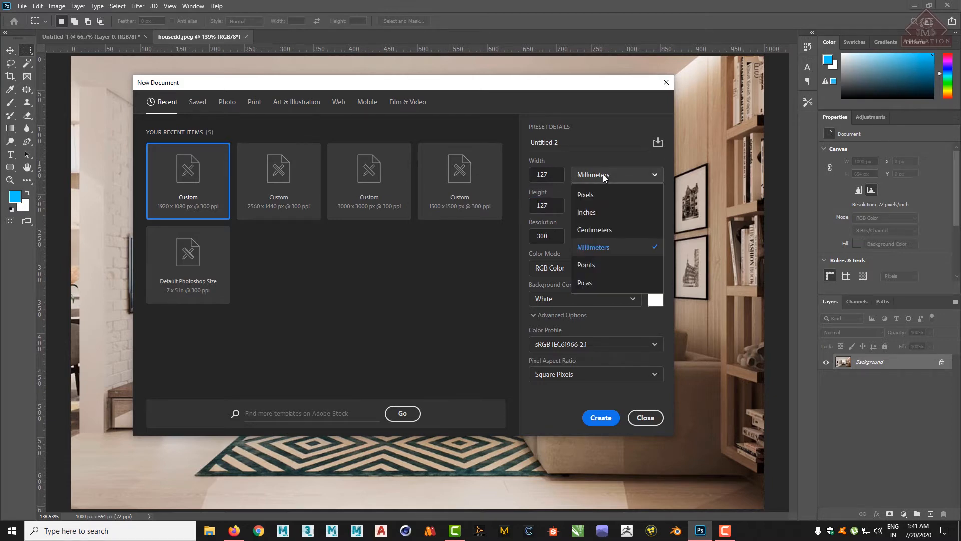
pyautogui.click(591, 214)
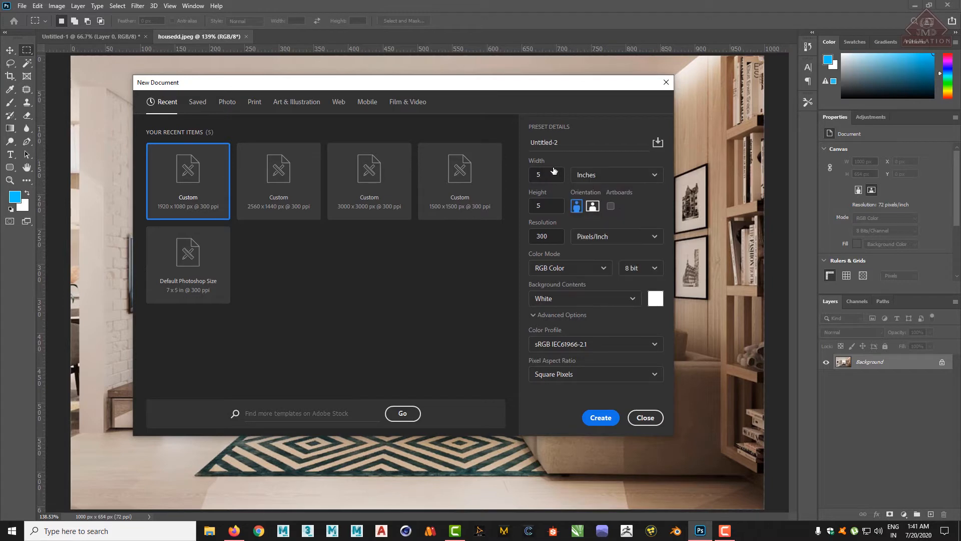
# Step: Change the size unit to millimeters, centimeters and finally pixels for the new document
pyautogui.click(613, 175)
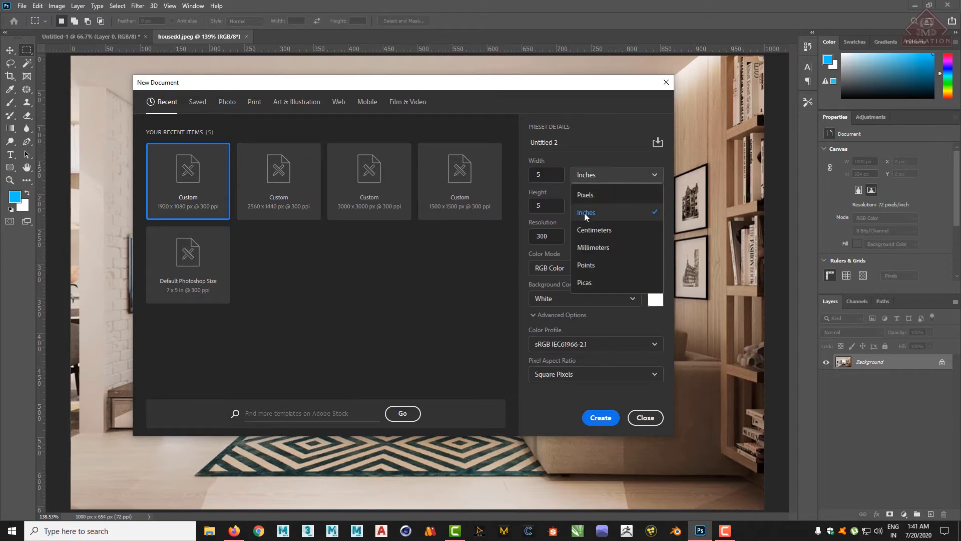
pyautogui.click(604, 248)
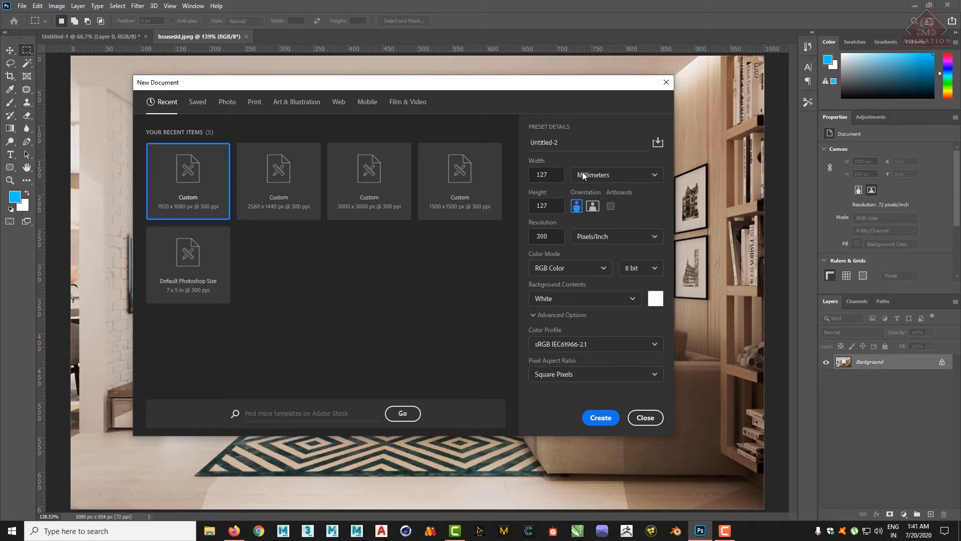
pyautogui.click(583, 176)
pyautogui.click(597, 230)
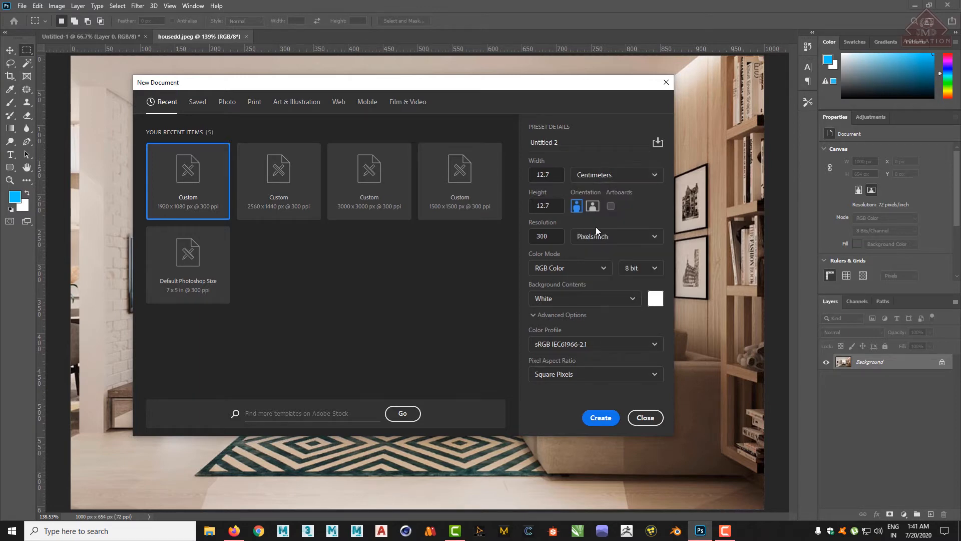
pyautogui.click(601, 178)
pyautogui.click(593, 197)
pyautogui.click(612, 172)
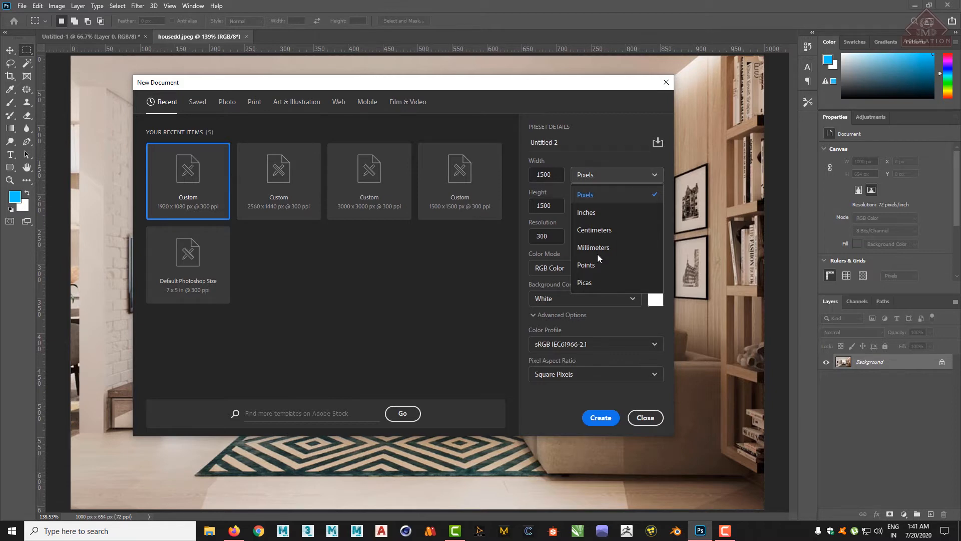
pyautogui.click(585, 195)
# Step: Switch to Firefox and enlarge the Dora and the Lost City of Gold poster among the movie poster results
pyautogui.click(233, 530)
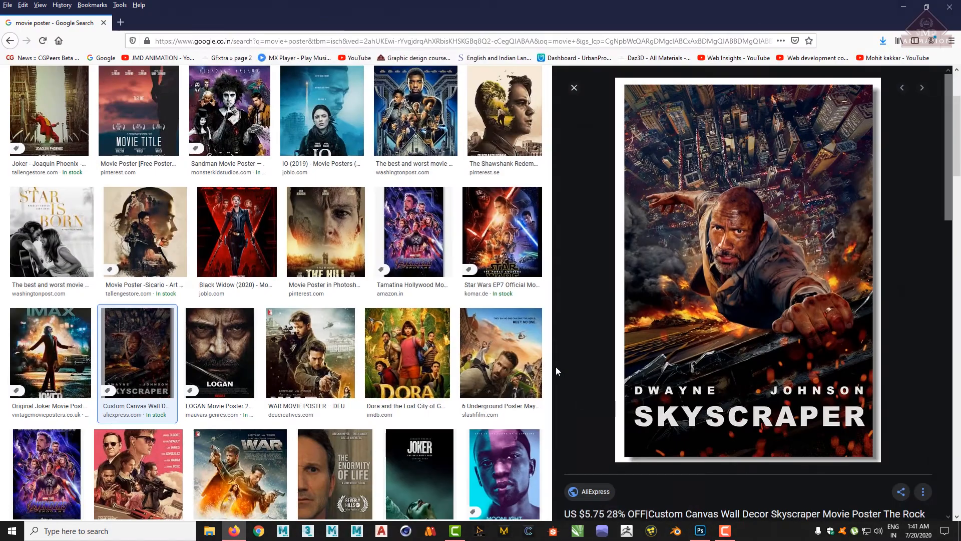
pyautogui.scroll(-5, 556, 370)
pyautogui.click(408, 160)
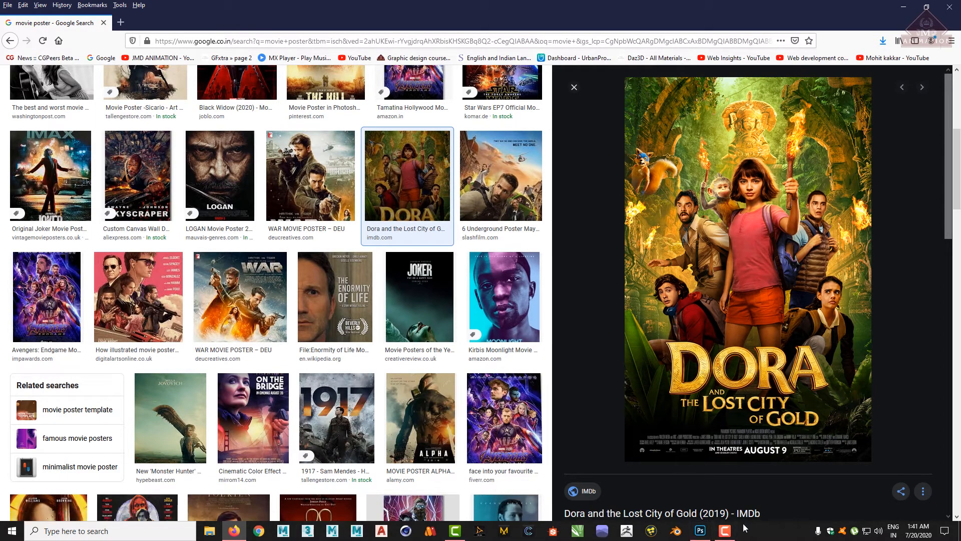
# Step: Switch to Photoshop, review the available size units for the new document, and close the New Document dialog
pyautogui.click(233, 534)
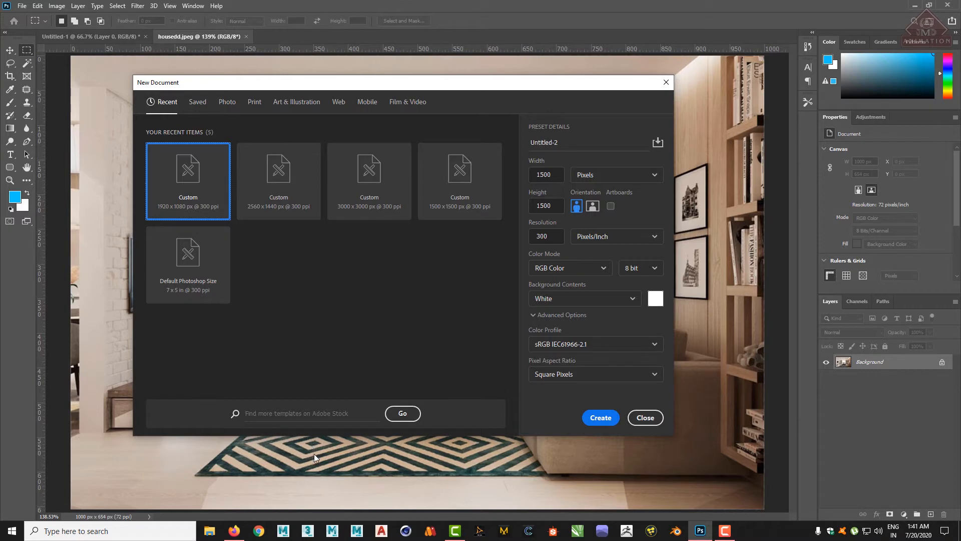
pyautogui.click(617, 173)
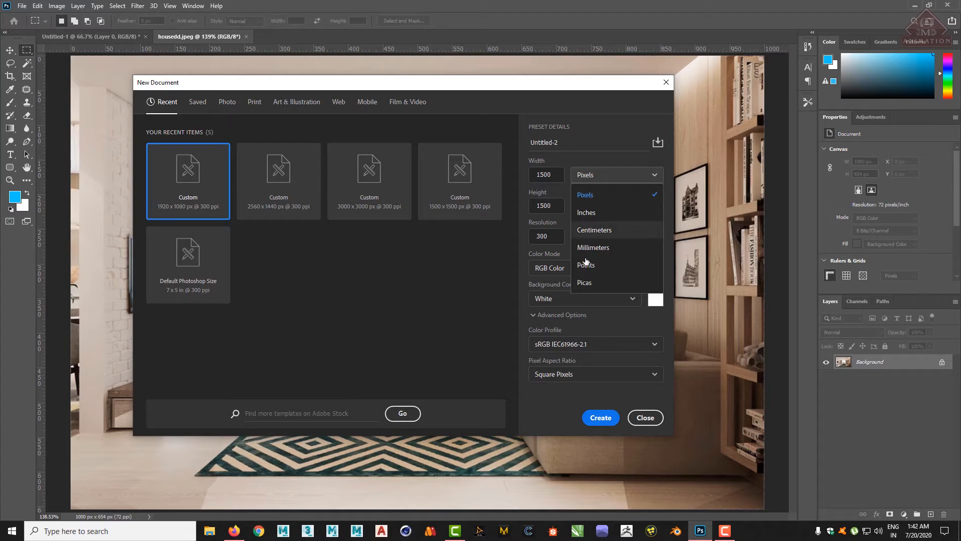
pyautogui.click(555, 248)
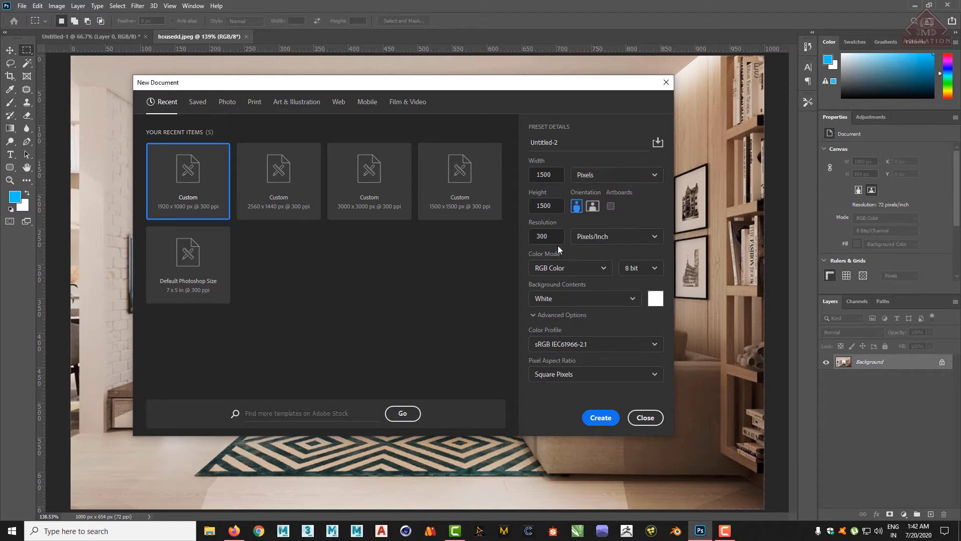
pyautogui.click(554, 237)
pyautogui.click(645, 417)
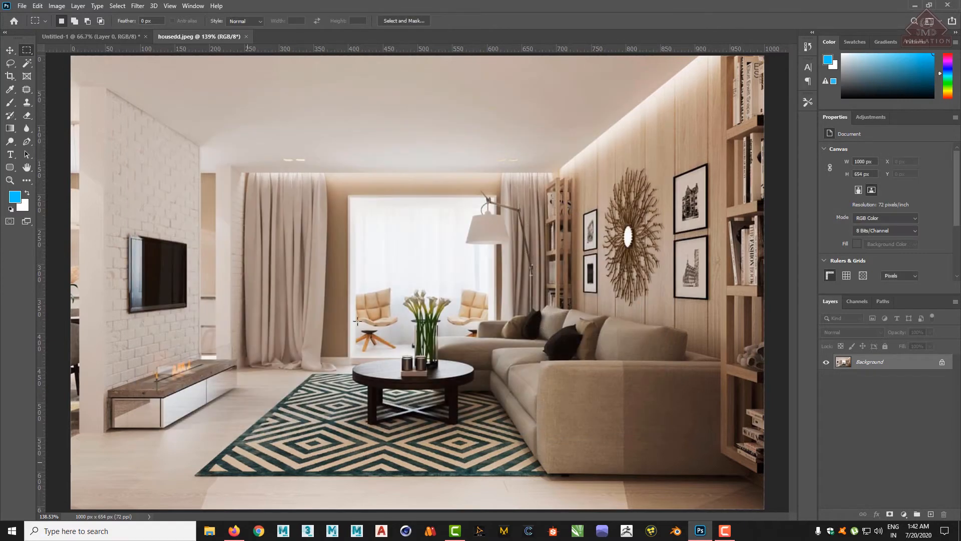
# Step: Reopen the New Document settings and select the resolution value
pyautogui.click(104, 519)
pyautogui.click(22, 5)
pyautogui.click(25, 17)
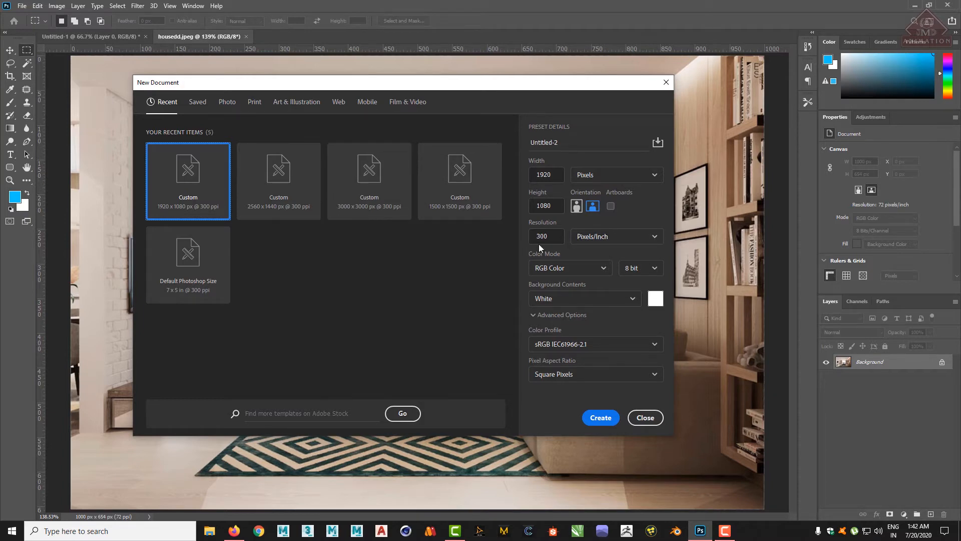
pyautogui.click(557, 236)
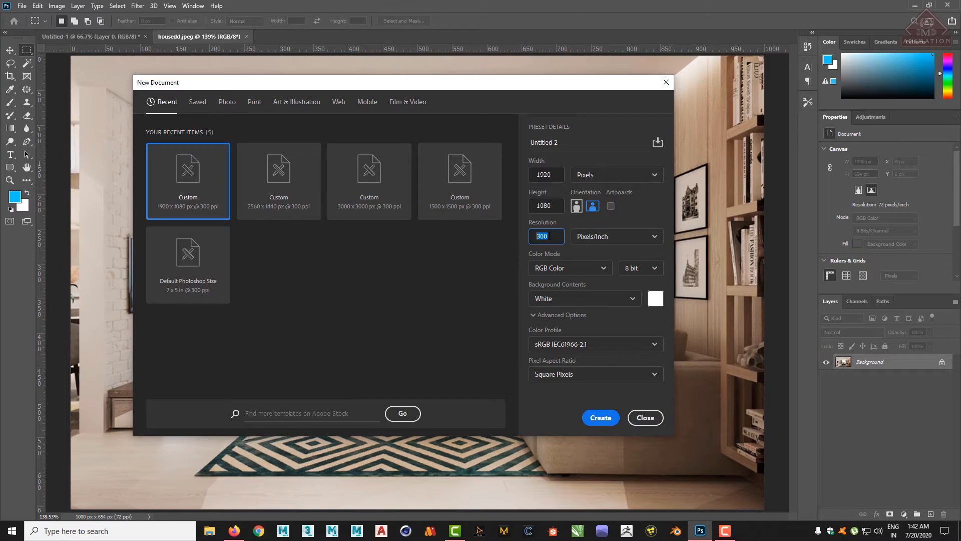
pyautogui.click(554, 237)
pyautogui.moveTo(559, 235); pyautogui.dragTo(514, 237)
# Step: Switch to Firefox, search Google Images for "high and low resolution images" and enlarge the 300dpi versus 72dpi flower comparison
pyautogui.click(234, 530)
pyautogui.scroll(1, 187, 141)
pyautogui.tripleClick(108, 87)
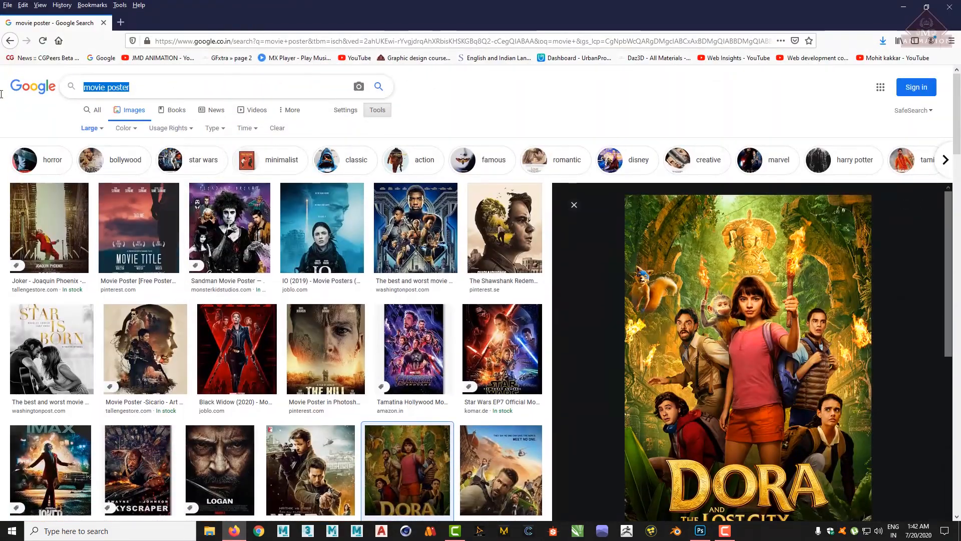
pyautogui.write('hig')
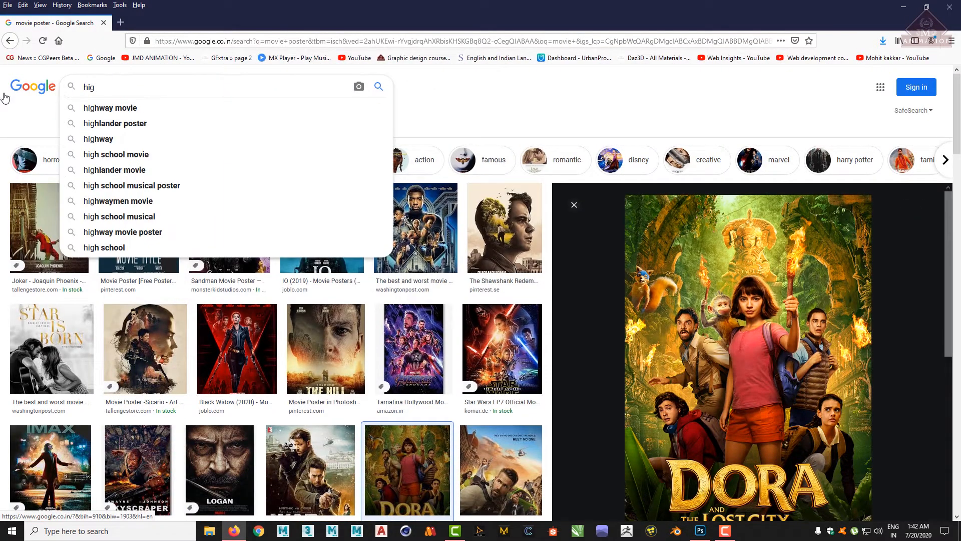
pyautogui.write('h an')
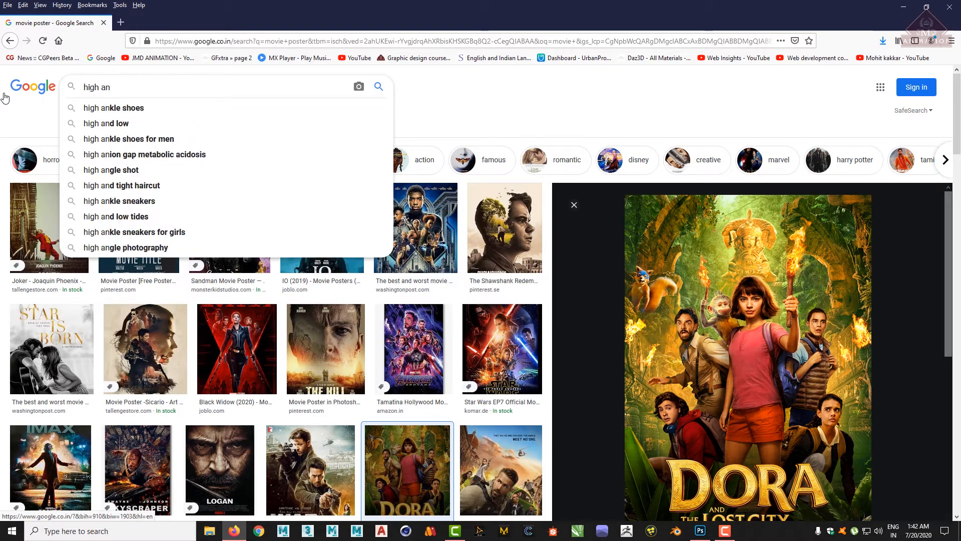
pyautogui.write('d lo')
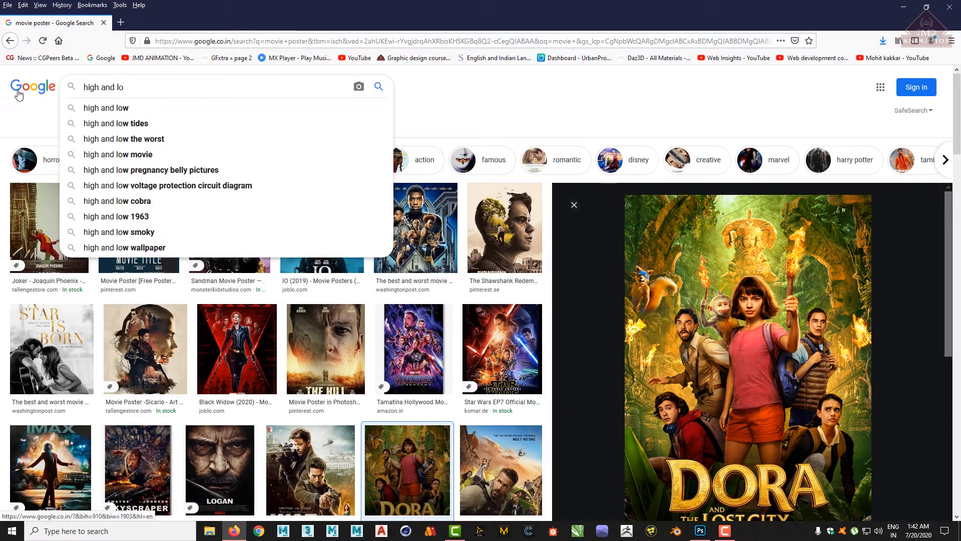
pyautogui.write('w ')
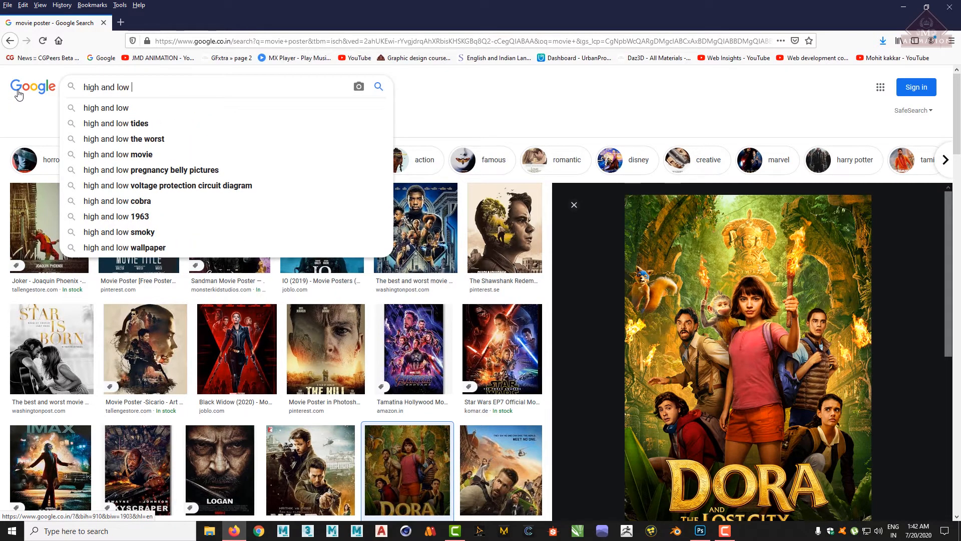
pyautogui.write('reso')
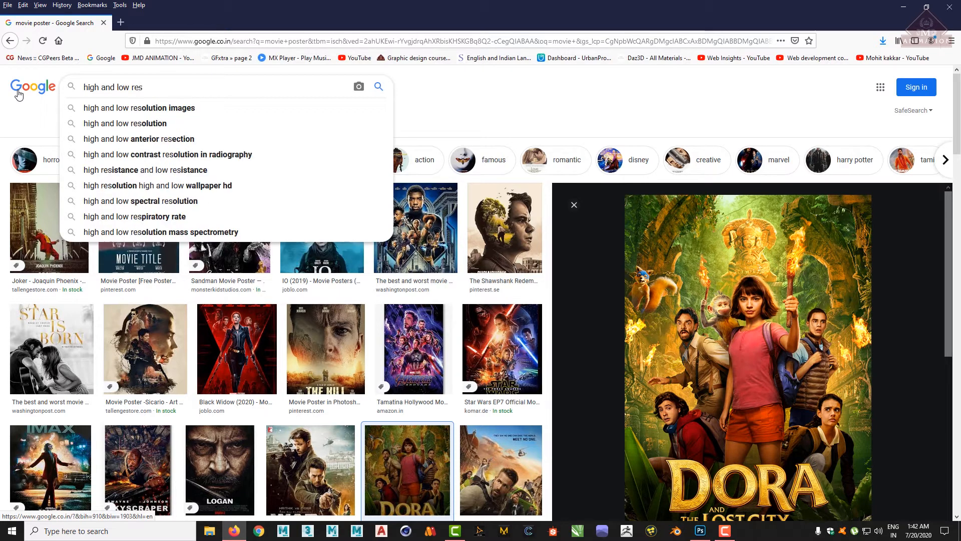
pyautogui.click(149, 112)
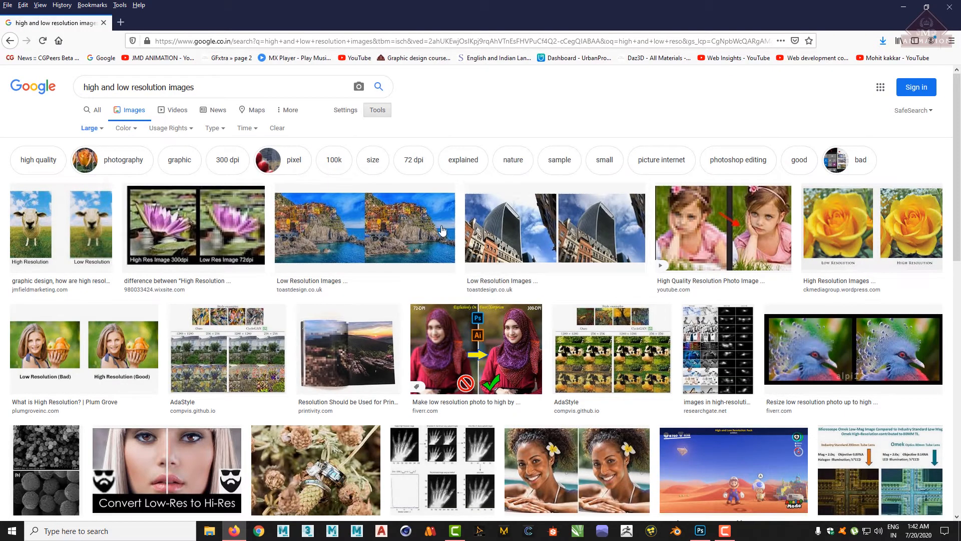
pyautogui.click(245, 245)
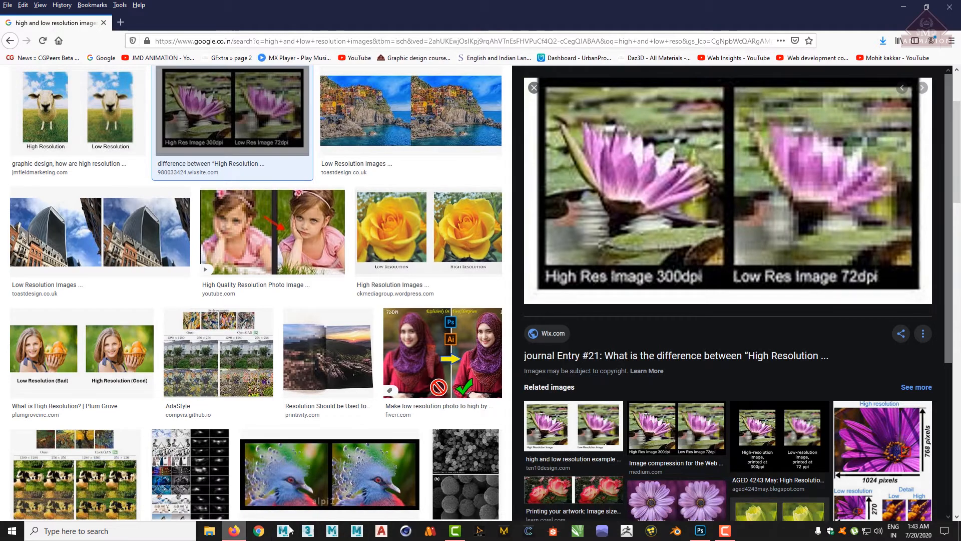
# Step: Switch to Photoshop, dismiss the New Document dialog and magnify housedd.jpeg to 800% to inspect its pixels
pyautogui.click(700, 530)
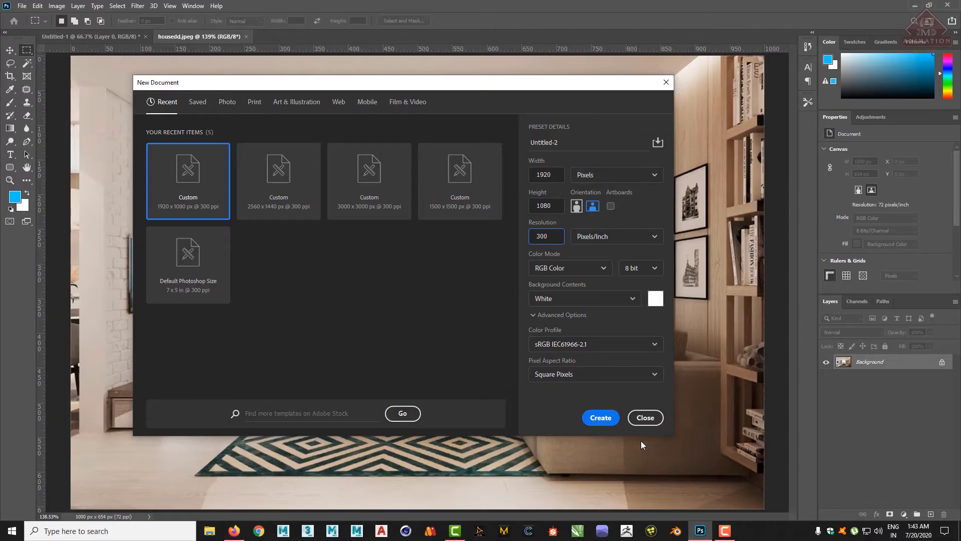
pyautogui.click(644, 417)
pyautogui.hotkey('ctrl', '+')
pyautogui.hotkey('ctrl', '+')
pyautogui.hotkey('ctrl', '+')
pyautogui.hotkey('ctrl', '+')
pyautogui.hotkey('ctrl', '+')
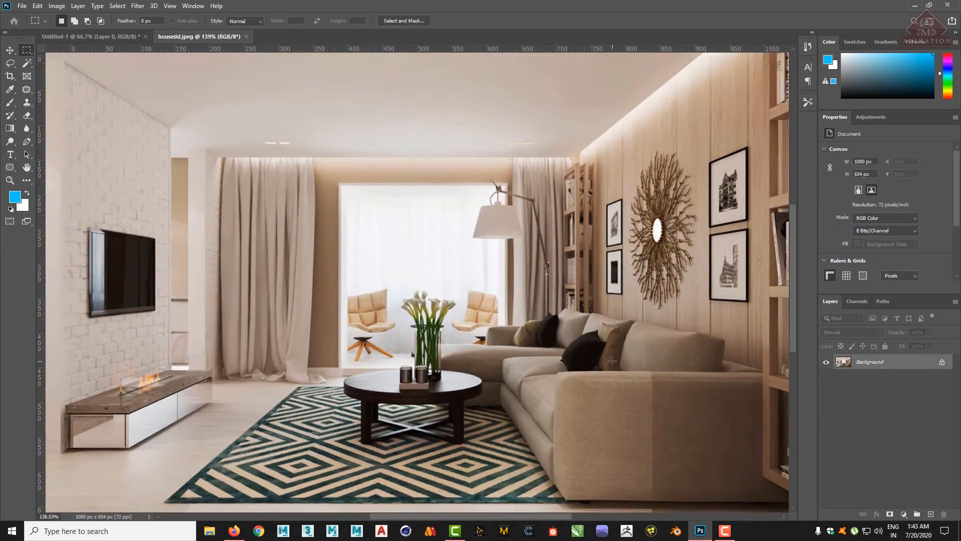
pyautogui.hotkey('ctrl', '+')
pyautogui.hotkey('ctrl', '+')
pyautogui.hotkey('ctrl', '+')
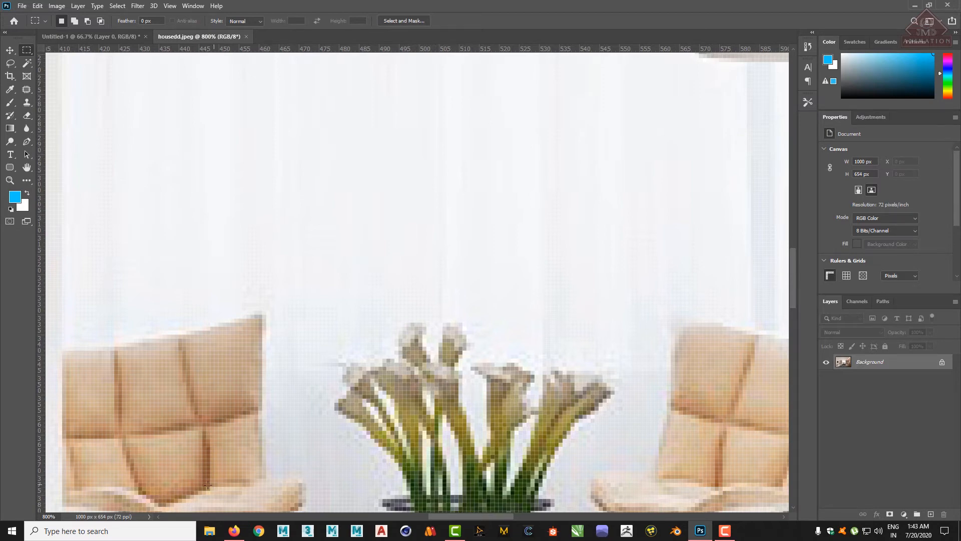
pyautogui.hotkey('ctrl', '0')
# Step: Switch to Firefox and enlarge the coastal village comparison from Toast Design among the resolution image results
pyautogui.click(235, 531)
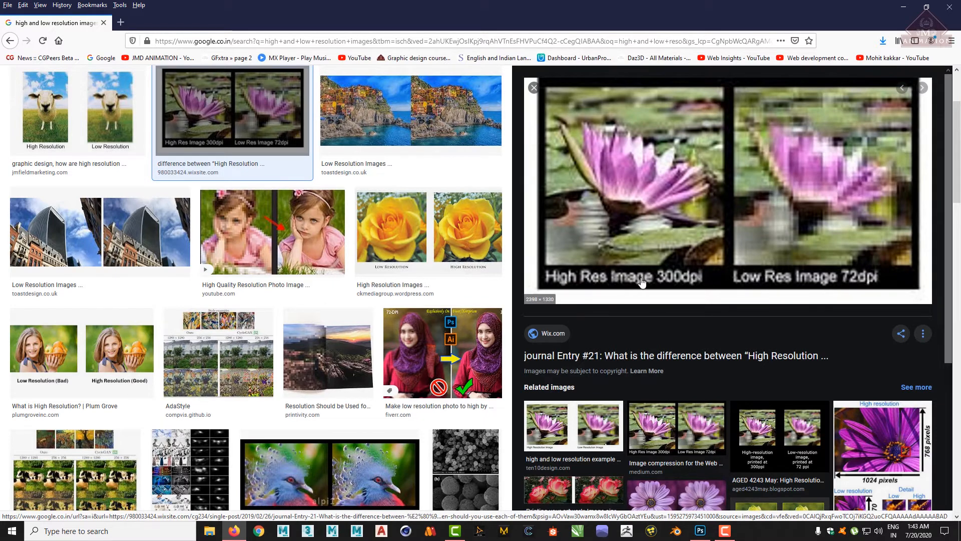
pyautogui.scroll(2, 638, 294)
pyautogui.click(493, 252)
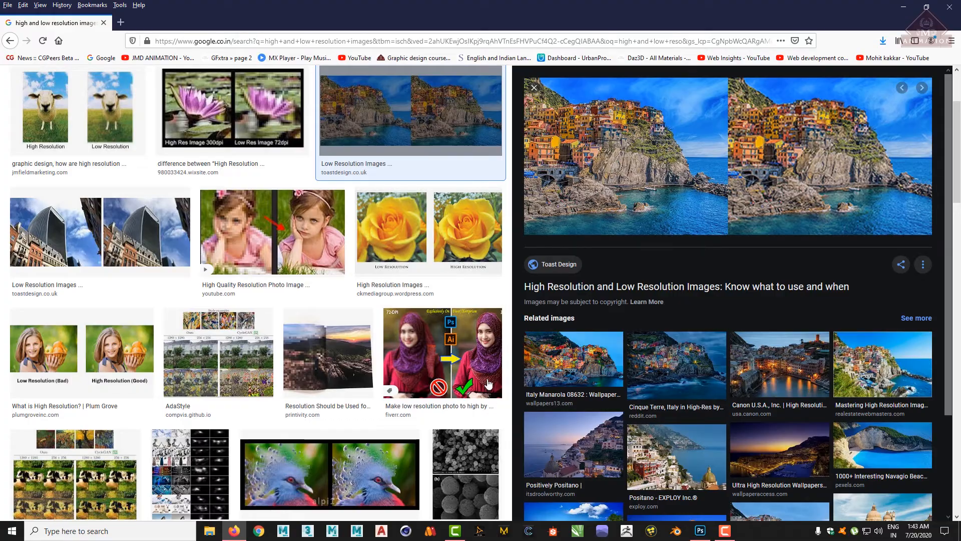
# Step: Switch to Photoshop, open the New Document settings and place the cursor in the resolution value
pyautogui.click(700, 532)
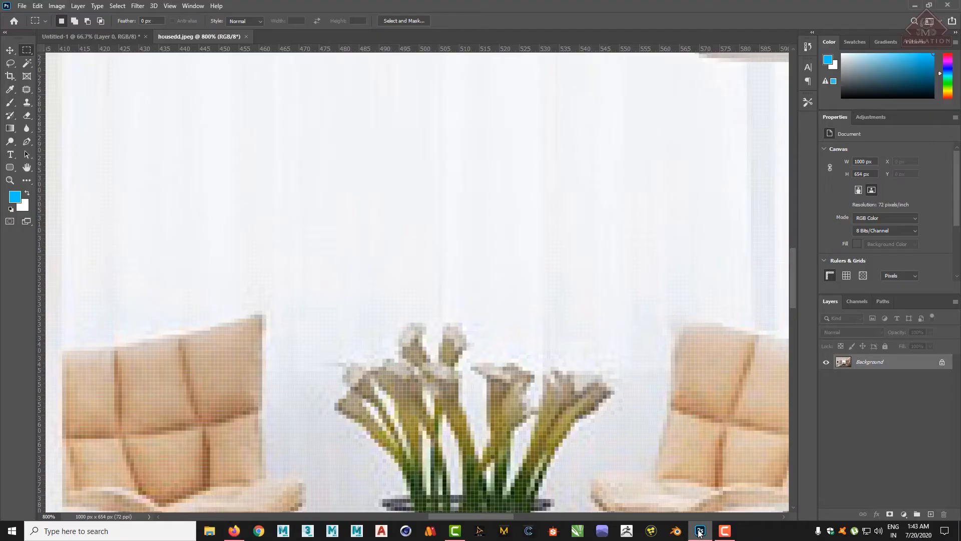
pyautogui.click(22, 6)
pyautogui.click(23, 8)
pyautogui.click(22, 6)
pyautogui.click(25, 17)
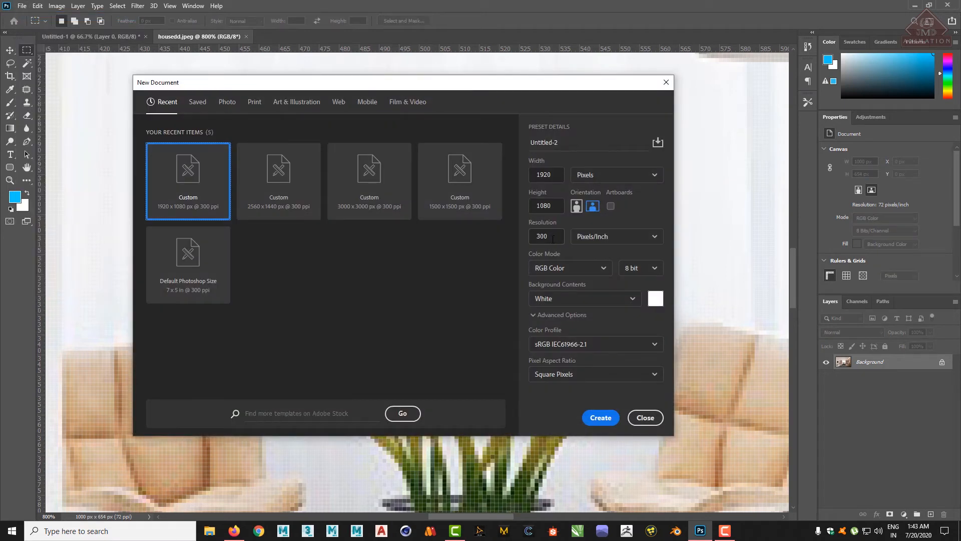
pyautogui.click(554, 237)
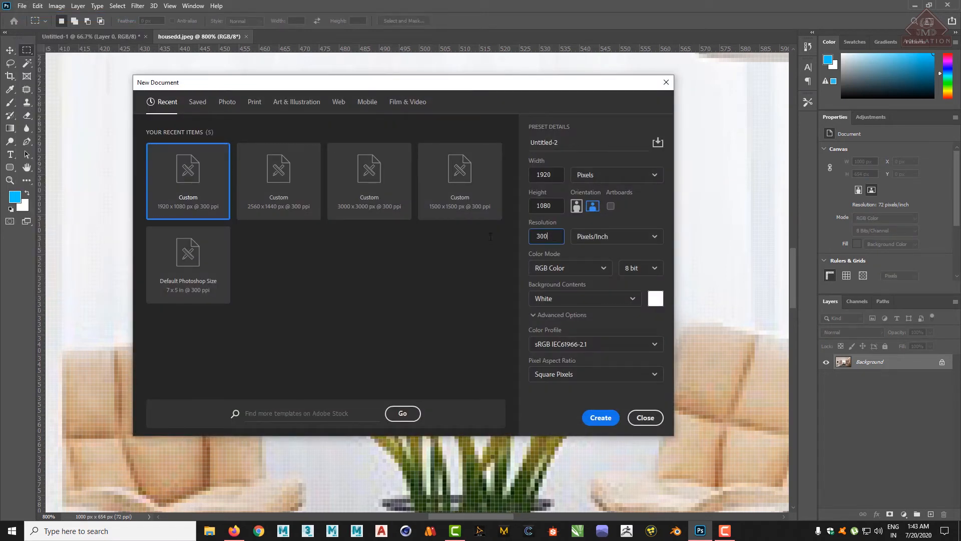
# Step: Switch to Firefox and go back to the movie poster results showing the enlarged Dora and the Lost City of Gold poster
pyautogui.click(234, 530)
pyautogui.scroll(3, 399, 230)
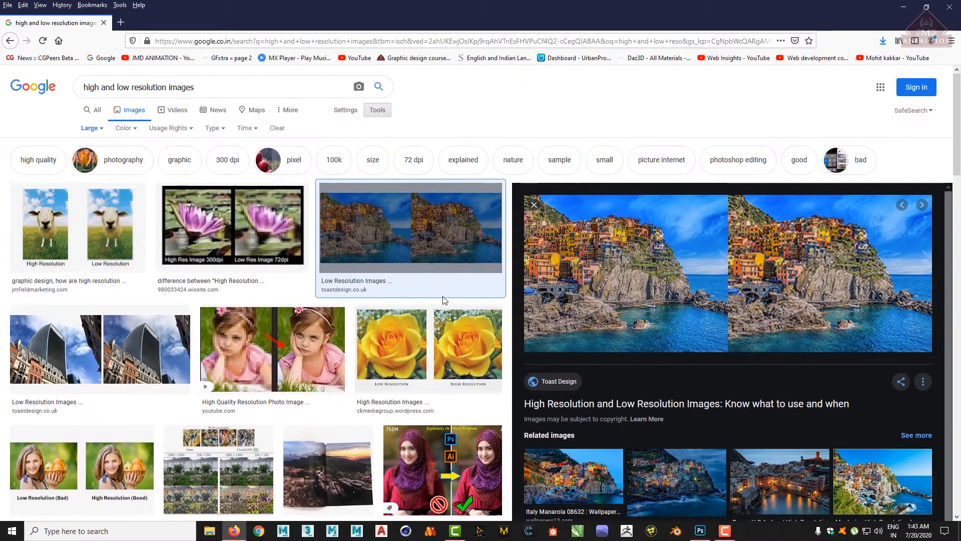
pyautogui.moveTo(224, 88); pyautogui.dragTo(2, 51)
pyautogui.click(6, 42)
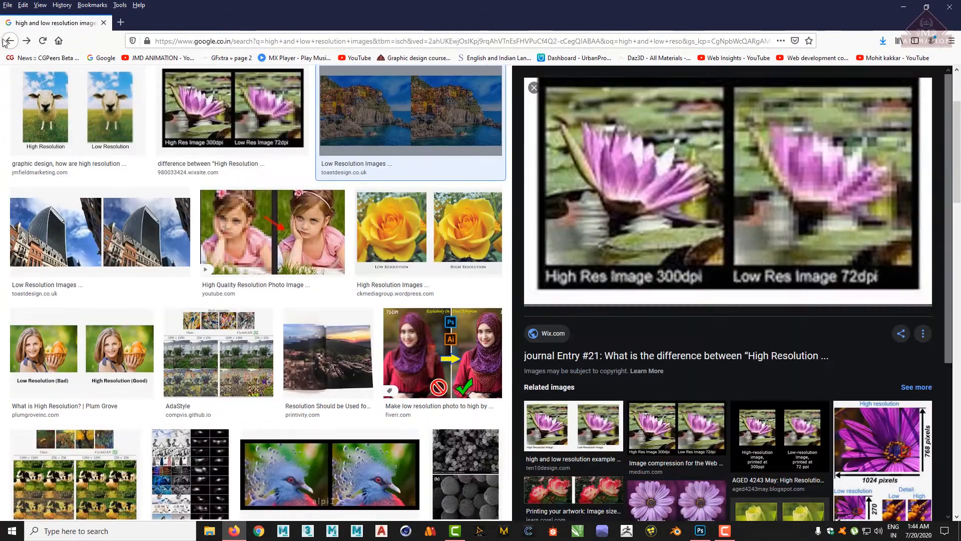
pyautogui.click(6, 42)
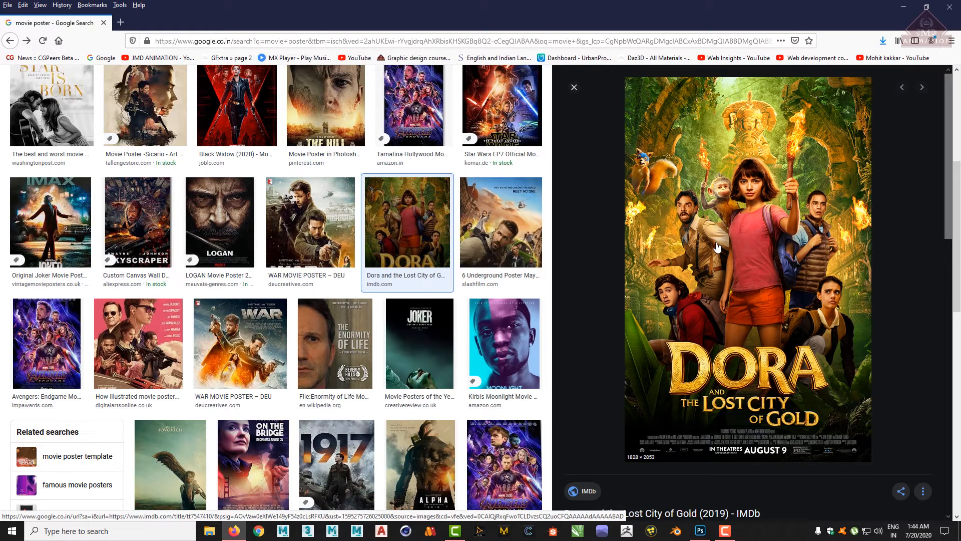
pyautogui.scroll(5, 717, 247)
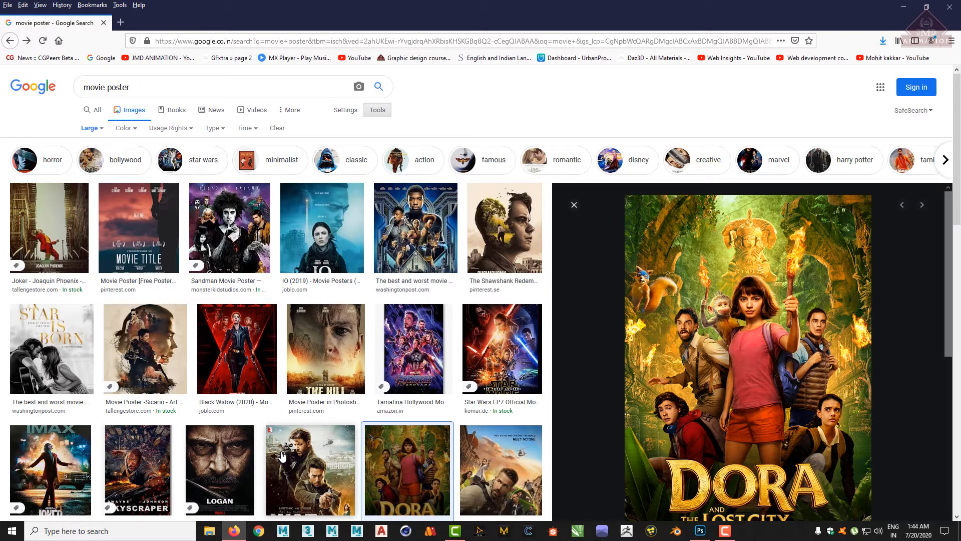
pyautogui.scroll(-3, 771, 330)
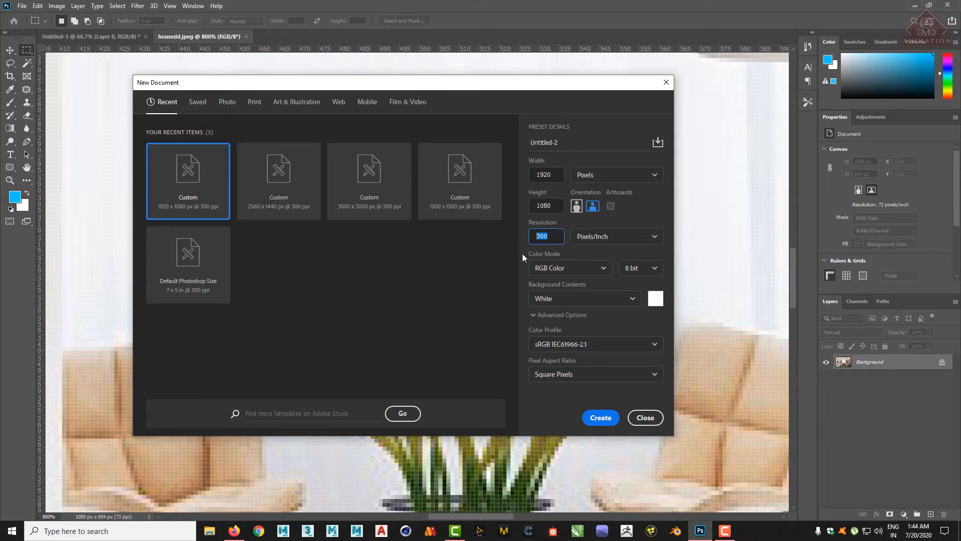
# Step: Examine the enlarged Dora and the Lost City of Gold poster and its related images in Firefox
pyautogui.click(232, 532)
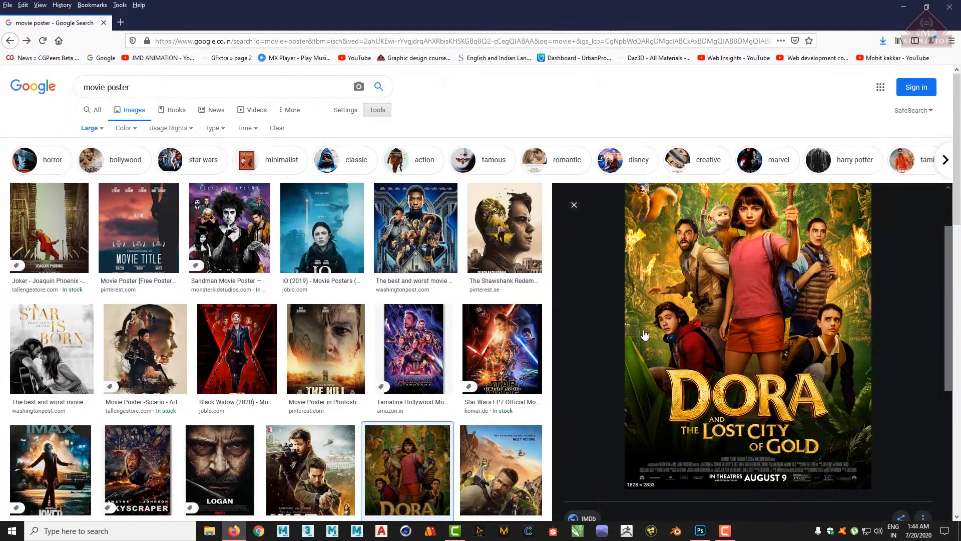
pyautogui.scroll(-3, 606, 293)
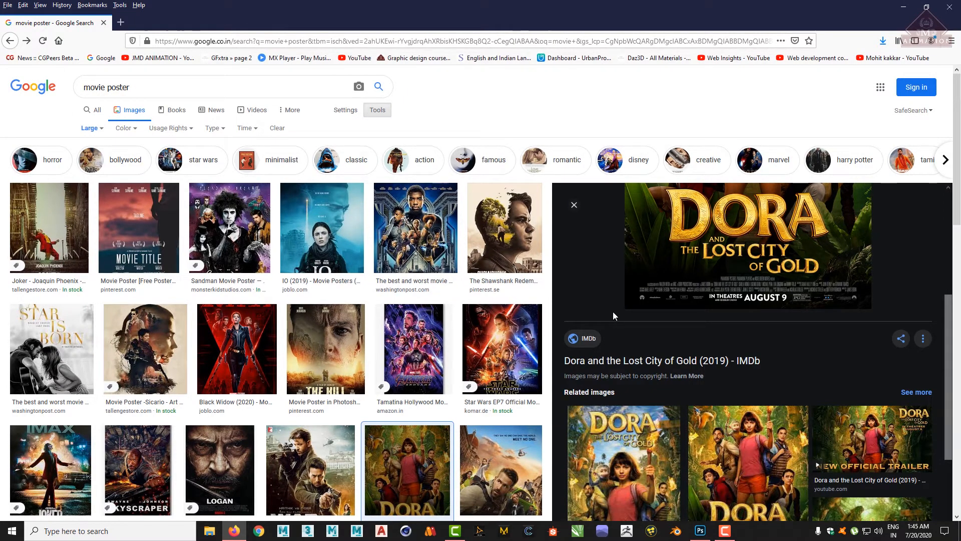
pyautogui.scroll(-5, 612, 313)
pyautogui.scroll(5, 603, 323)
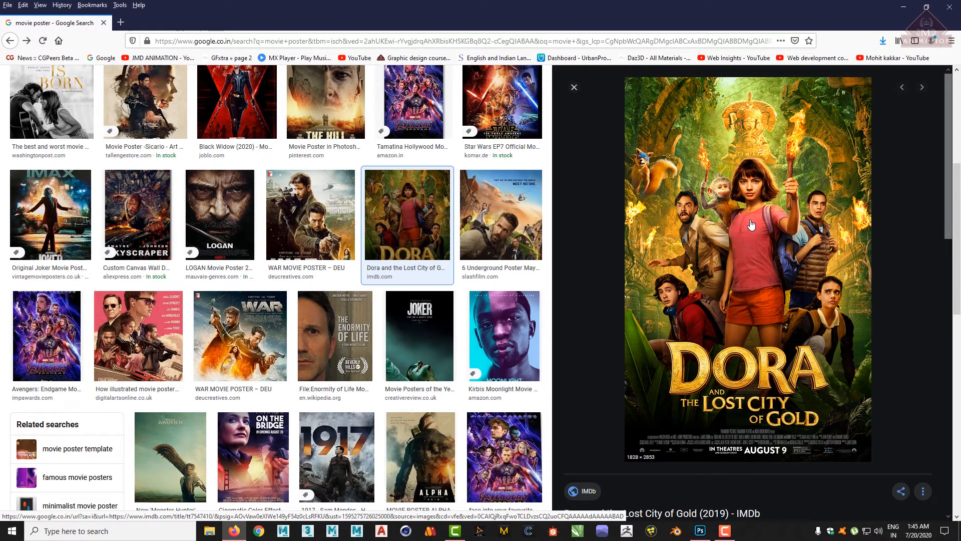
pyautogui.scroll(5, 245, 155)
# Step: Open Facebook in a new browser tab and log in with the saved account credentials
pyautogui.hotkey('ctrl', 't')
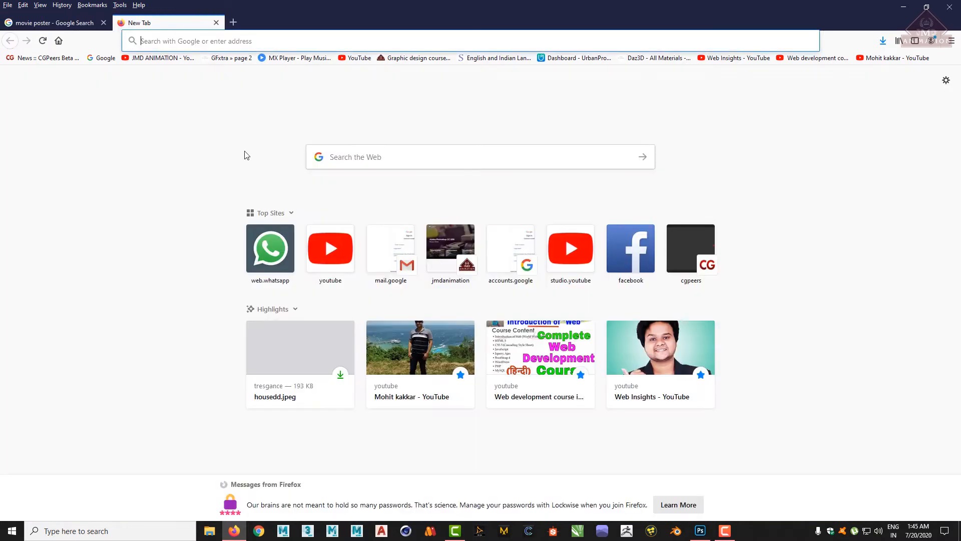
pyautogui.click(632, 259)
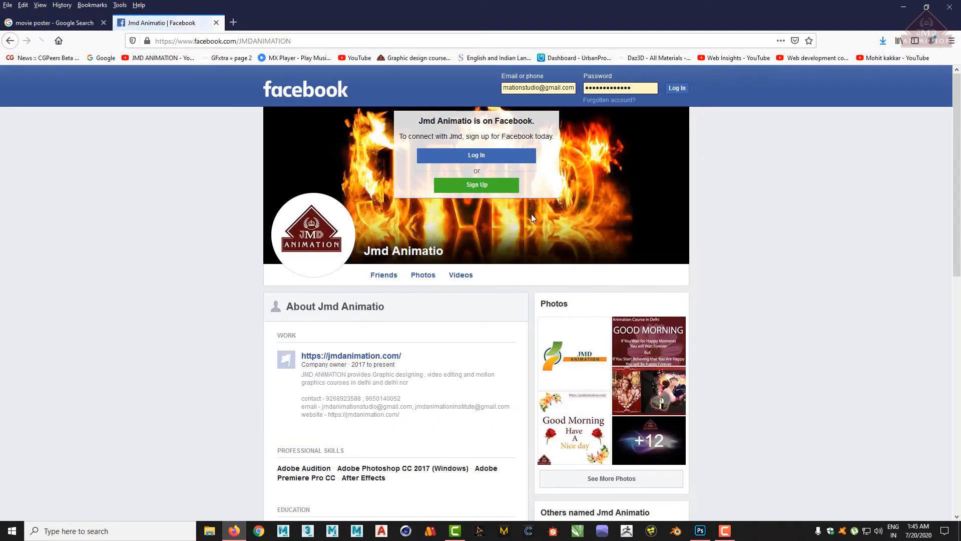
pyautogui.click(671, 89)
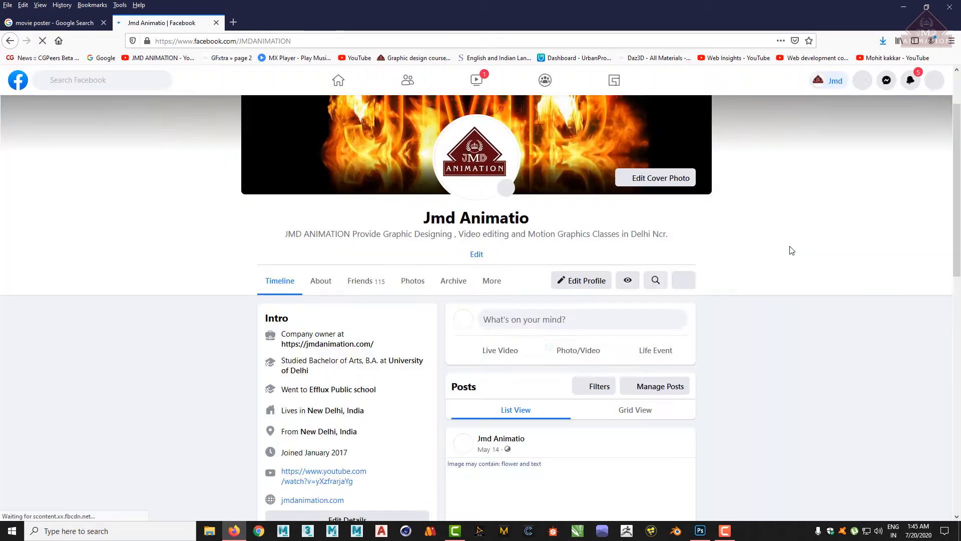
# Step: Browse the posts and photos on the Jmd Animatio profile timeline
pyautogui.scroll(-15, 778, 345)
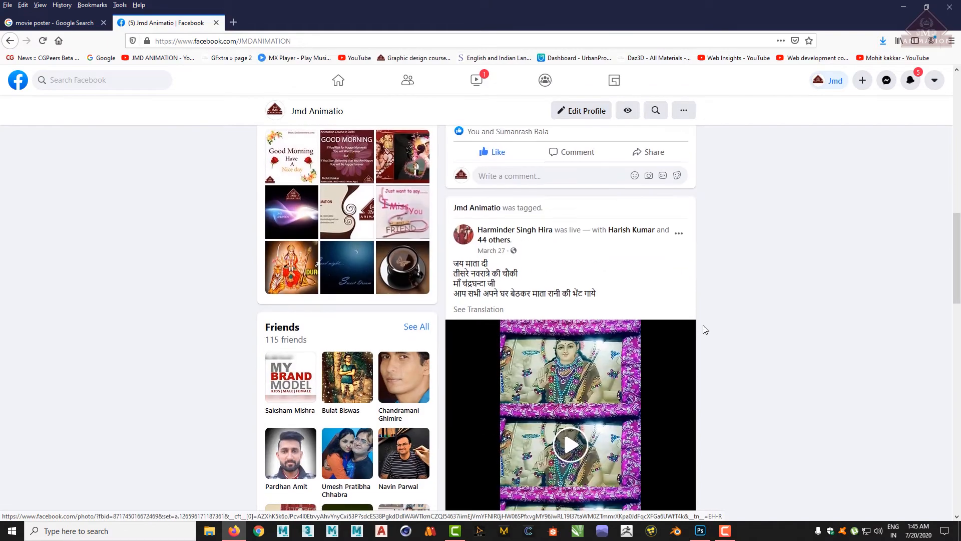
pyautogui.scroll(-10, 710, 321)
pyautogui.scroll(12, 714, 316)
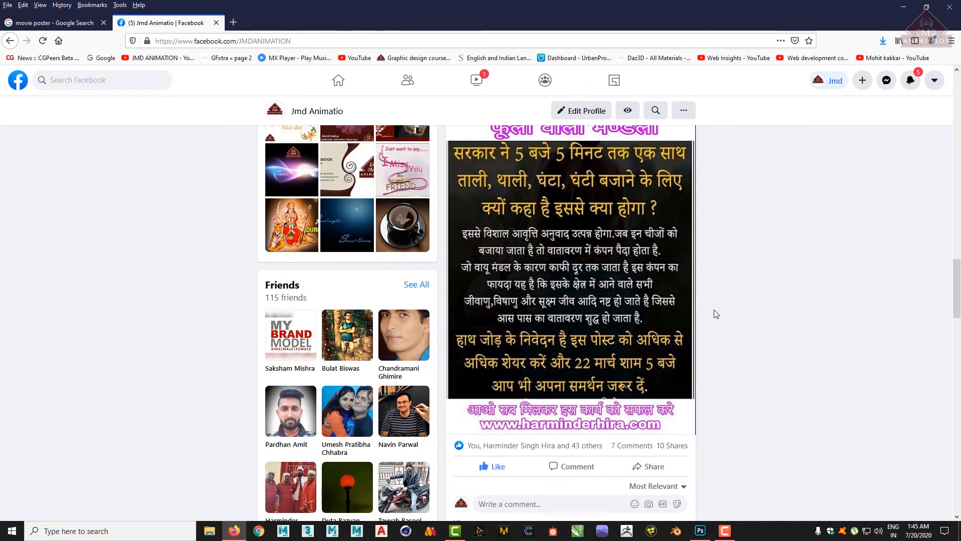
# Step: View the enlarged Good Morning photo from the Jmd Animatio timeline, return to the profile and close the Facebook tab
pyautogui.scroll(5, 716, 319)
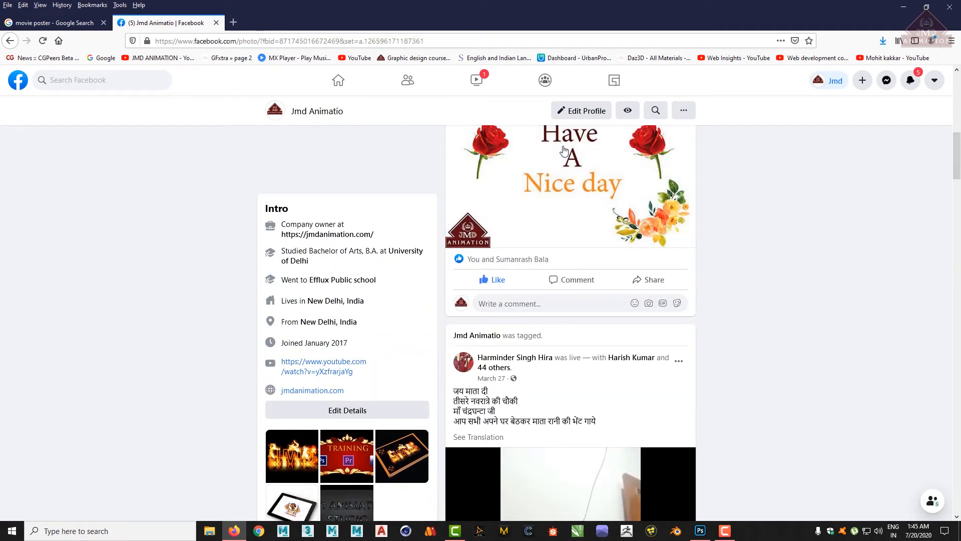
pyautogui.click(666, 241)
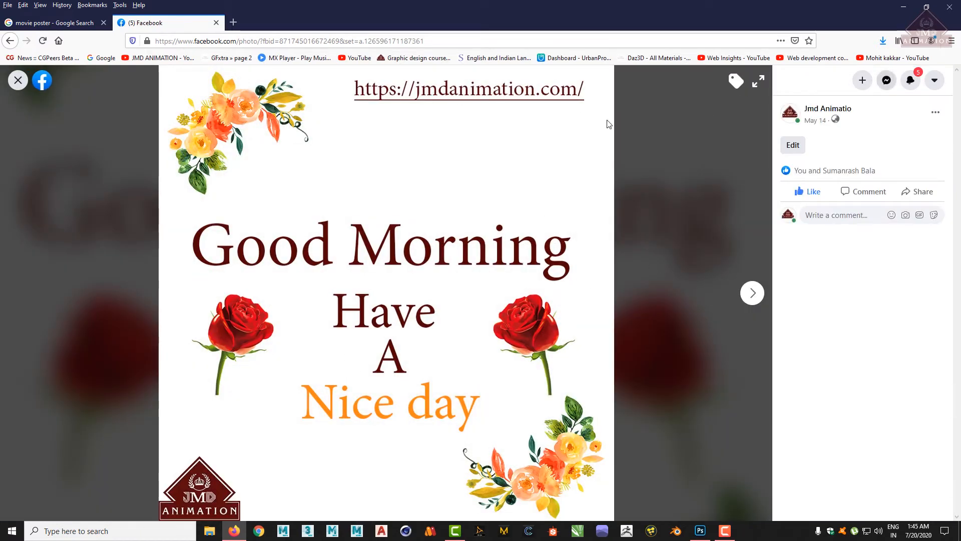
pyautogui.click(16, 81)
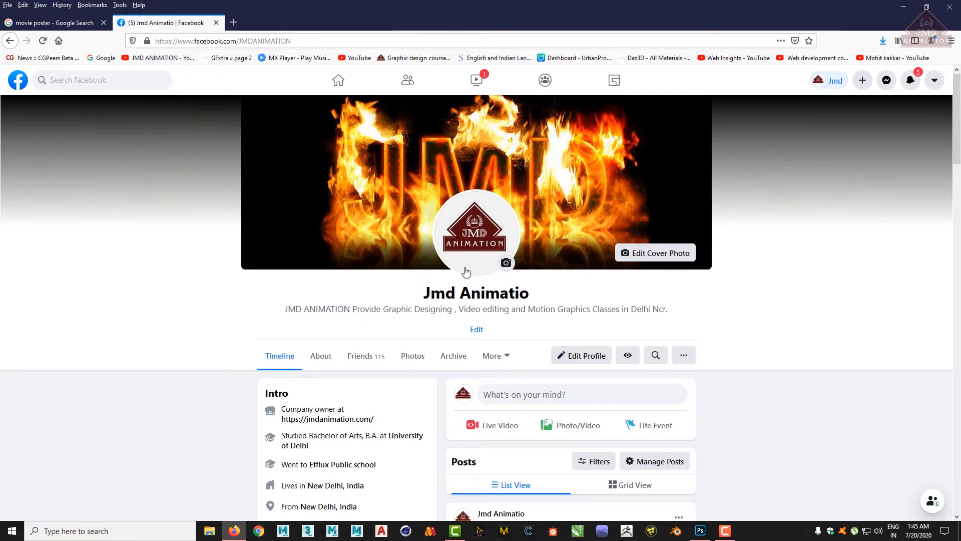
pyautogui.scroll(-2, 465, 272)
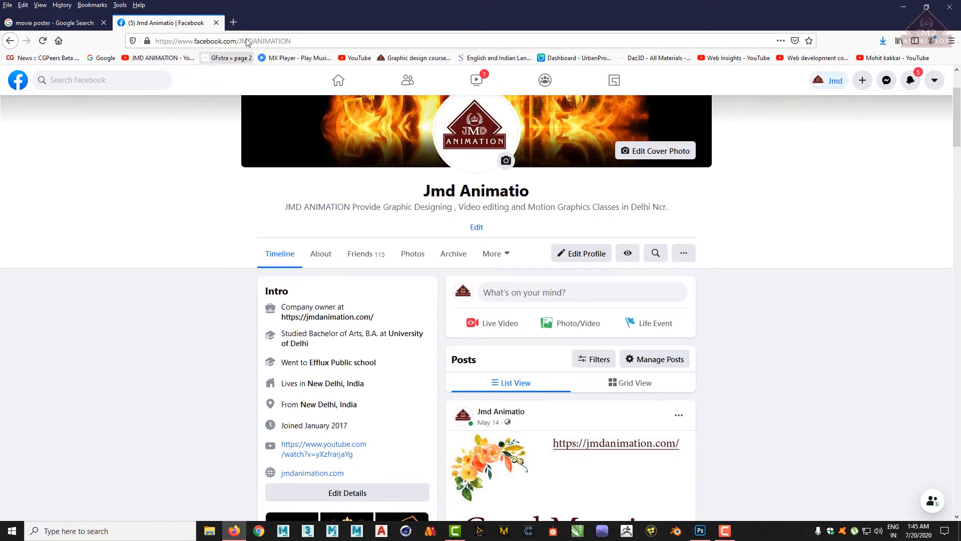
pyautogui.click(216, 22)
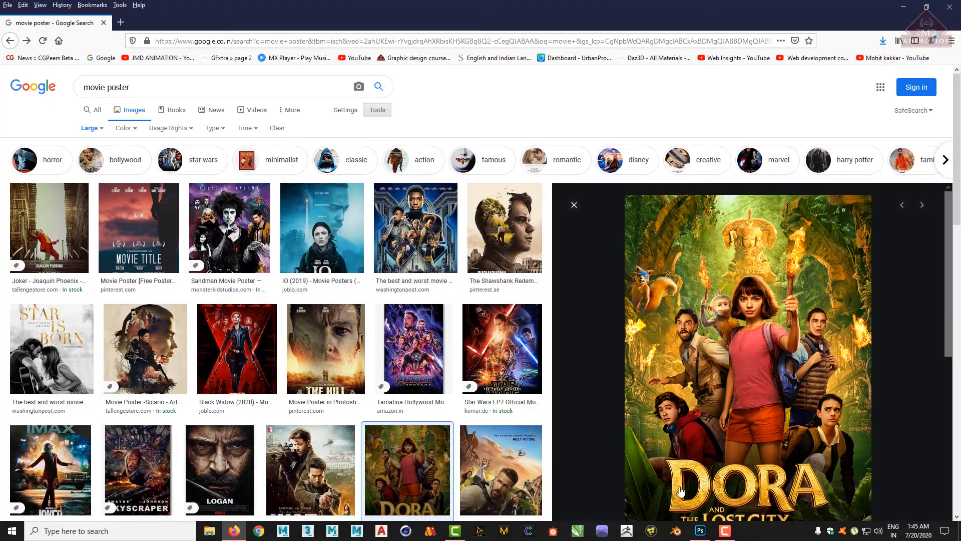
# Step: Return to the high and low resolution image results in Firefox and examine the enlarged girl and boy comparison pictures
pyautogui.click(700, 530)
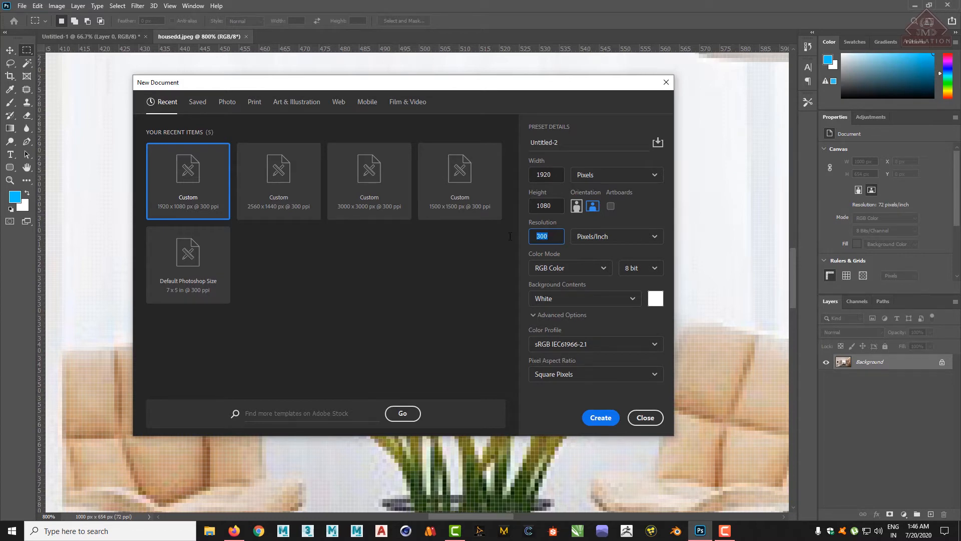
pyautogui.click(234, 530)
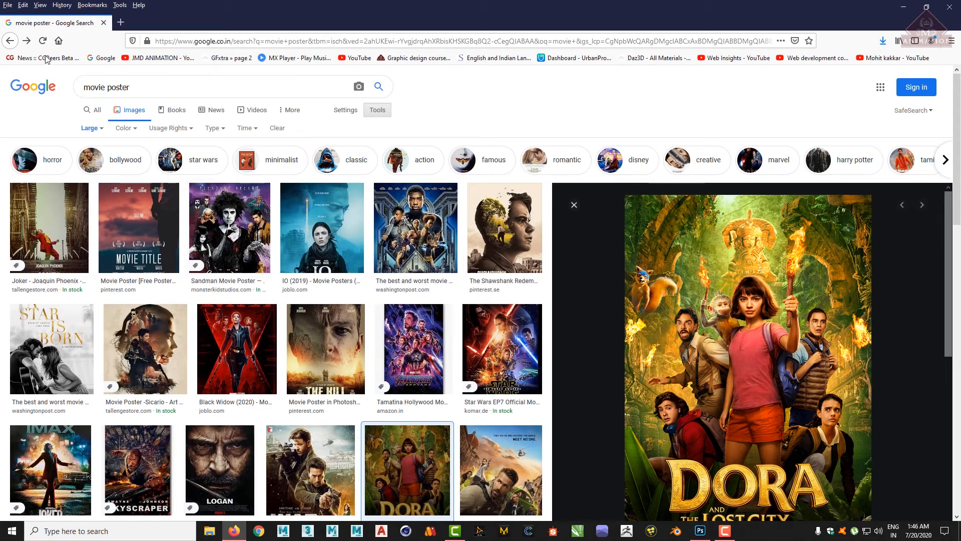
pyautogui.click(30, 42)
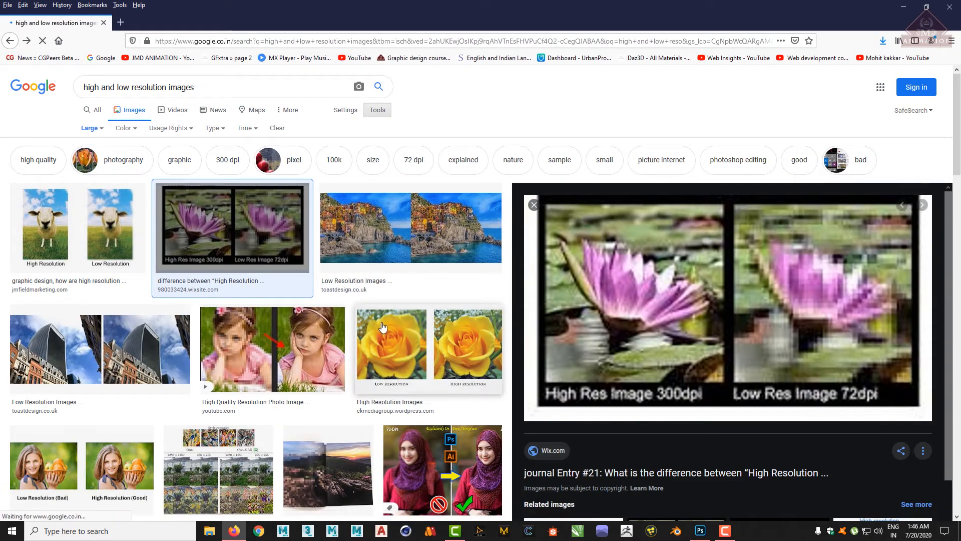
pyautogui.click(264, 363)
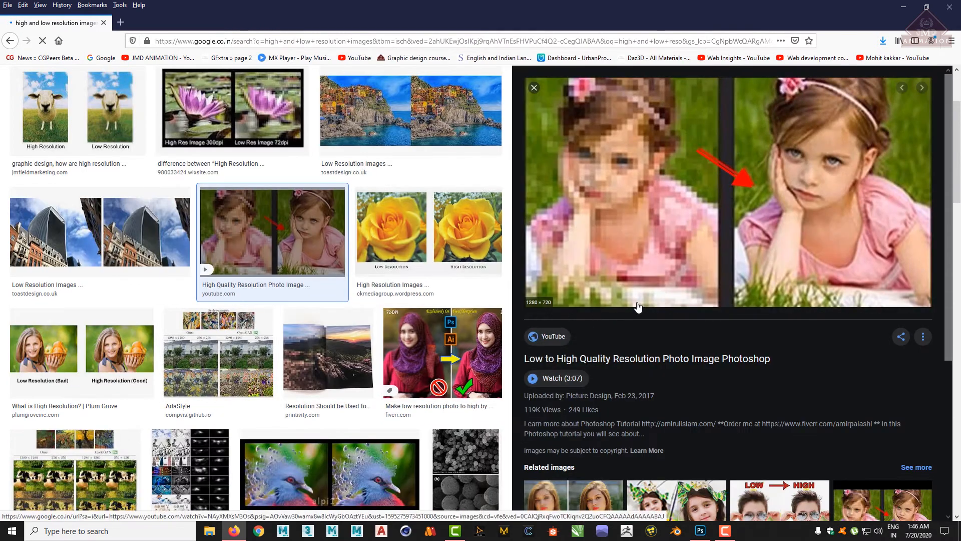
pyautogui.scroll(-3, 541, 340)
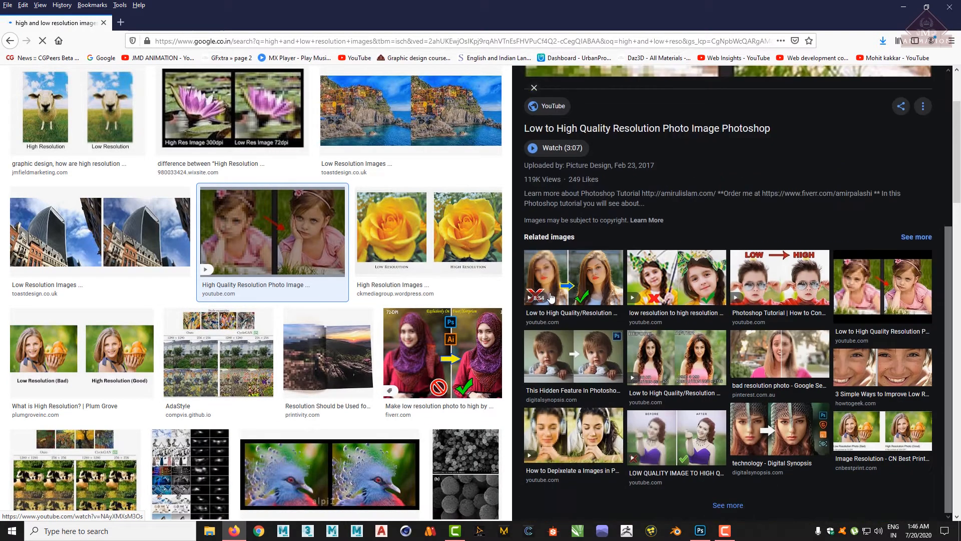
pyautogui.click(774, 295)
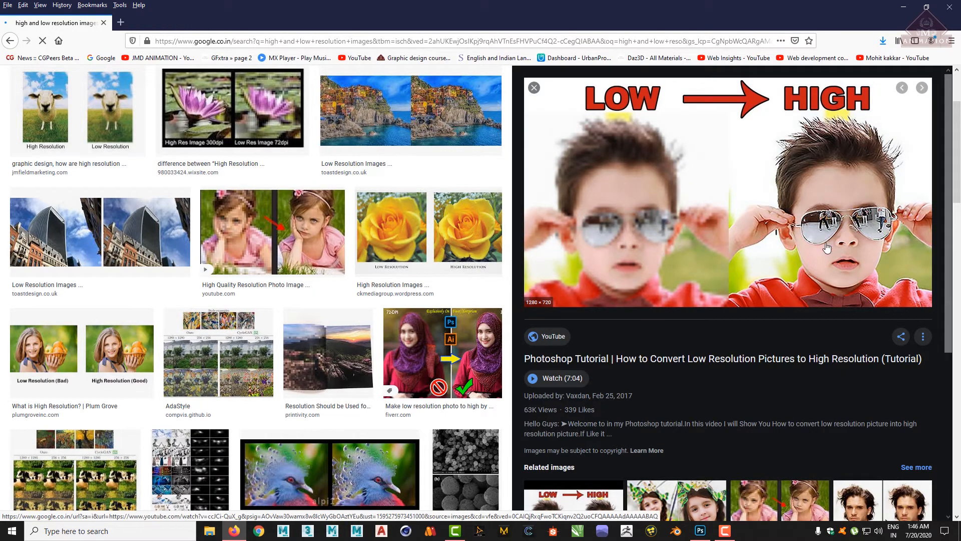
pyautogui.scroll(3, 812, 301)
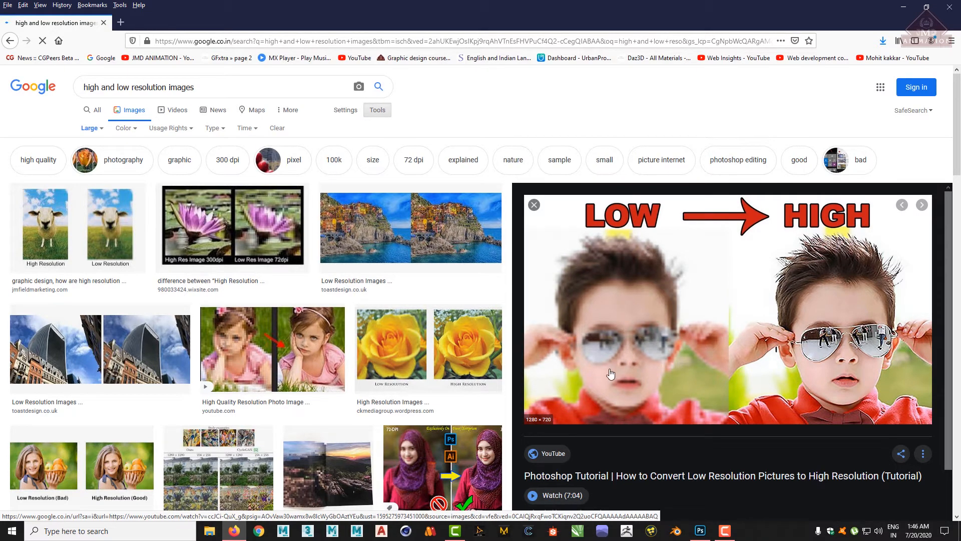
# Step: Check the resolution setting in Photoshop, then go back to Firefox's movie poster results and examine the enlarged Skyscraper poster
pyautogui.click(698, 535)
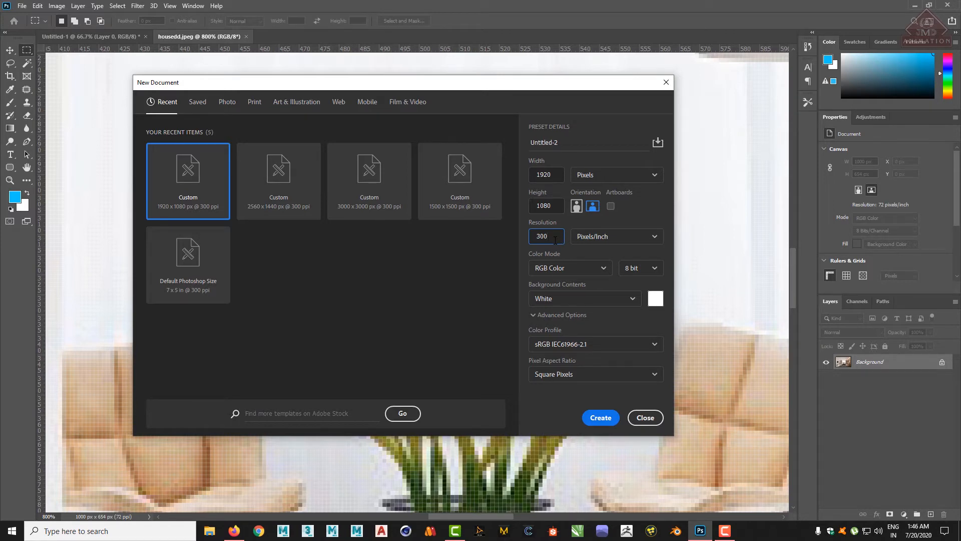
pyautogui.click(233, 530)
pyautogui.click(10, 42)
pyautogui.click(10, 42)
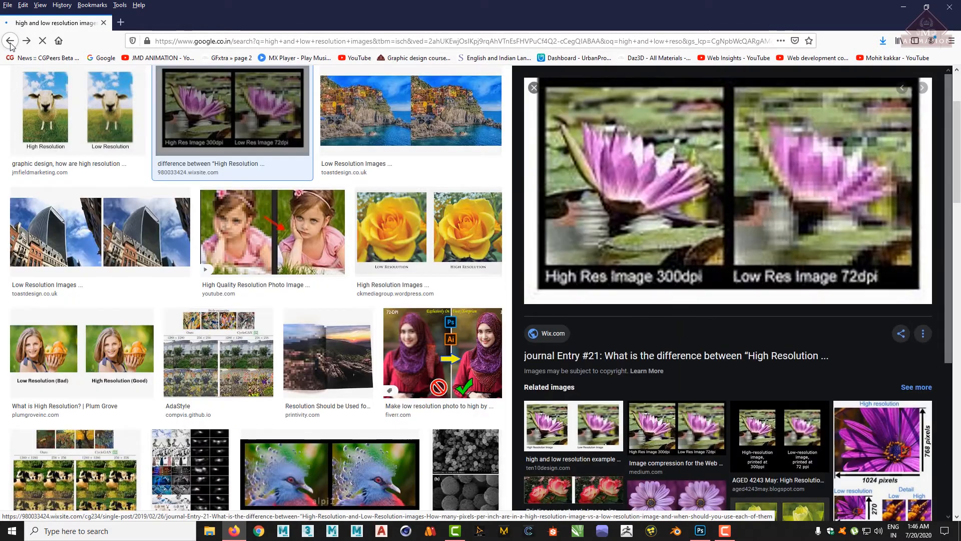
pyautogui.click(10, 42)
pyautogui.click(10, 42)
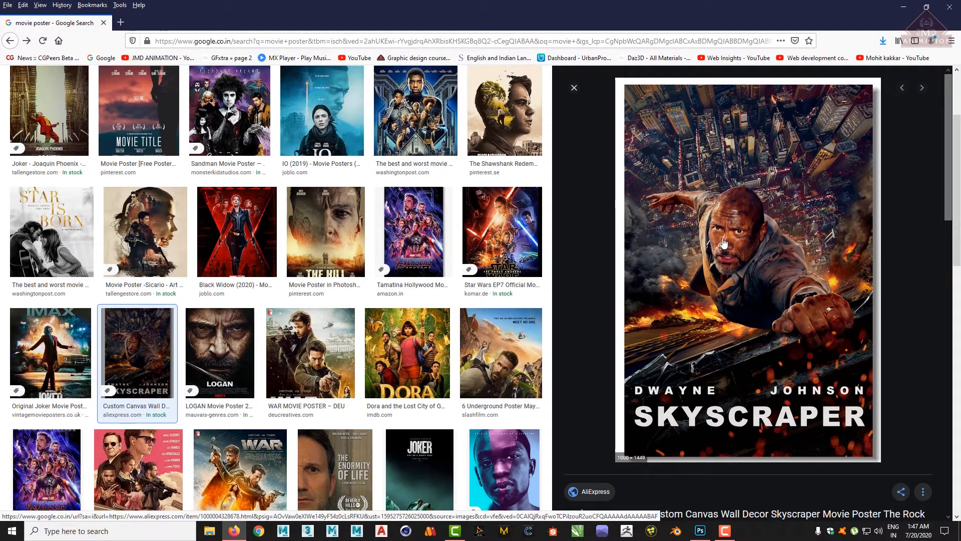
pyautogui.rightClick(722, 212)
# Step: Dismiss Photoshop's New Document dialog and view the housedd image from the desktop in Photos
pyautogui.click(903, 6)
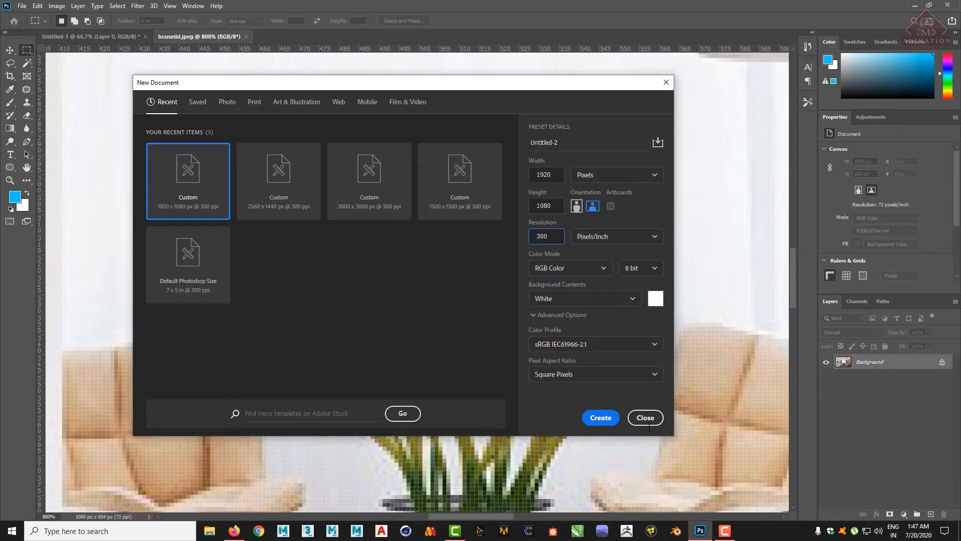
pyautogui.click(647, 418)
pyautogui.click(906, 4)
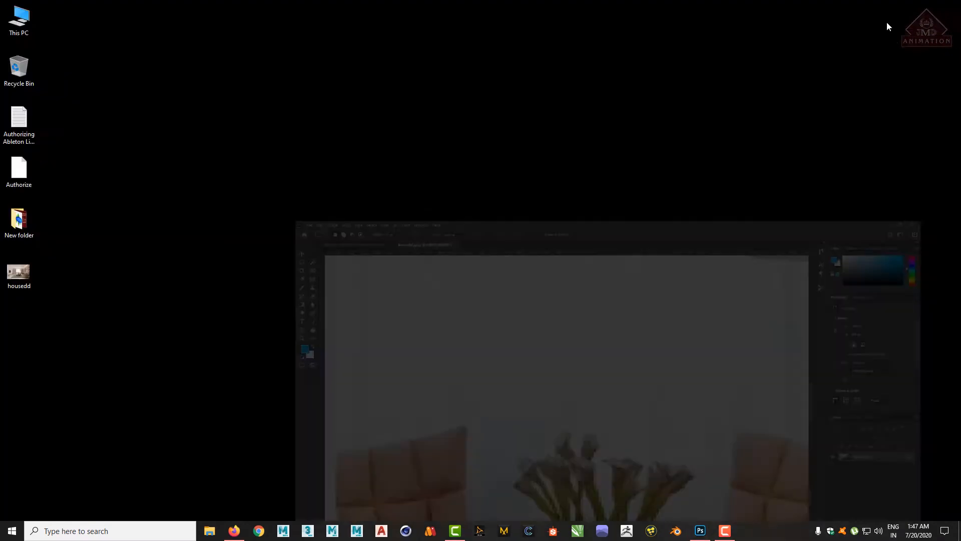
pyautogui.click(22, 279)
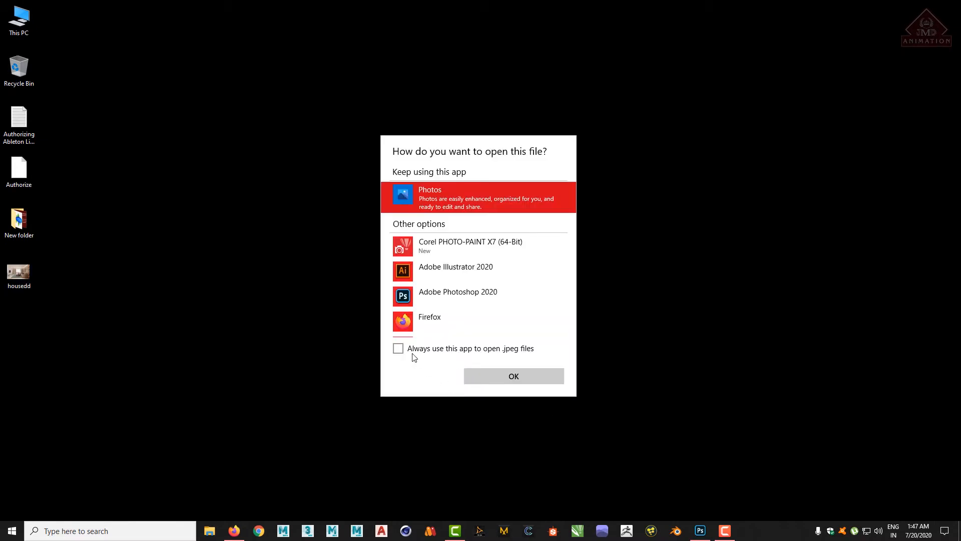
pyautogui.click(508, 377)
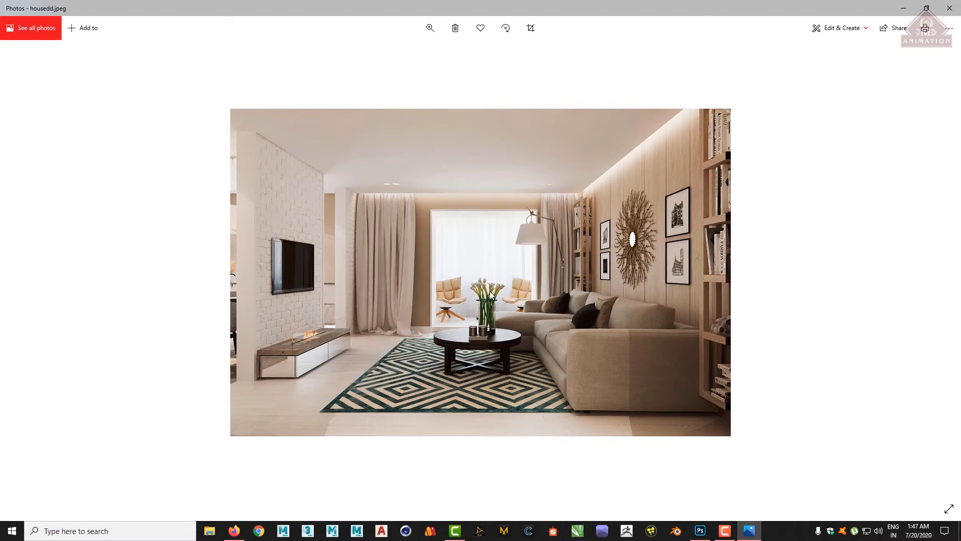
pyautogui.click(949, 8)
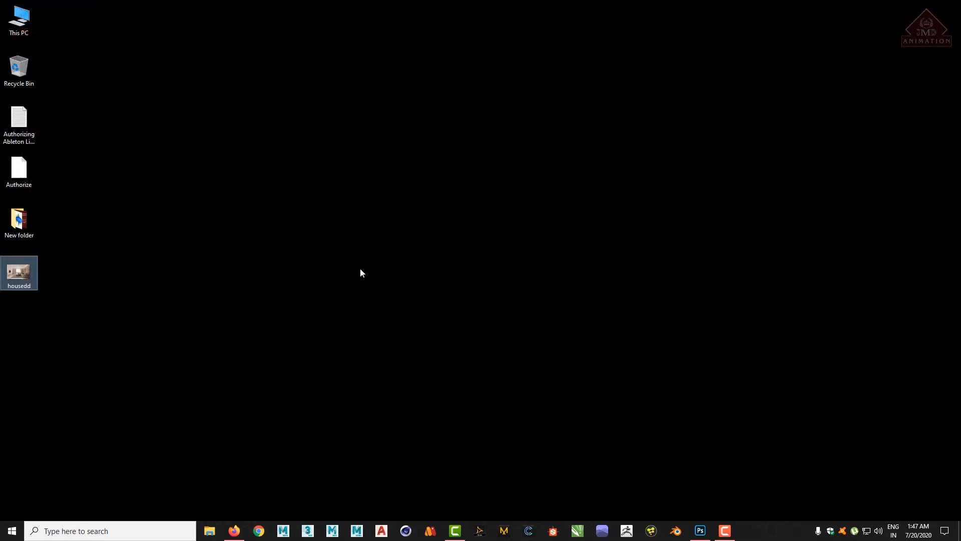
# Step: Examine the size and size on disk in the file properties of the housedd image on the desktop
pyautogui.rightClick(10, 273)
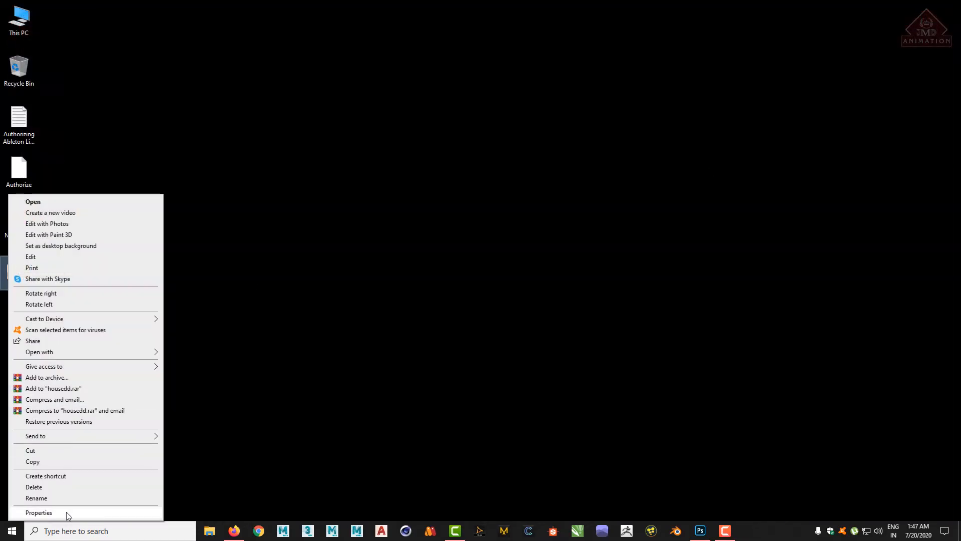
pyautogui.click(66, 511)
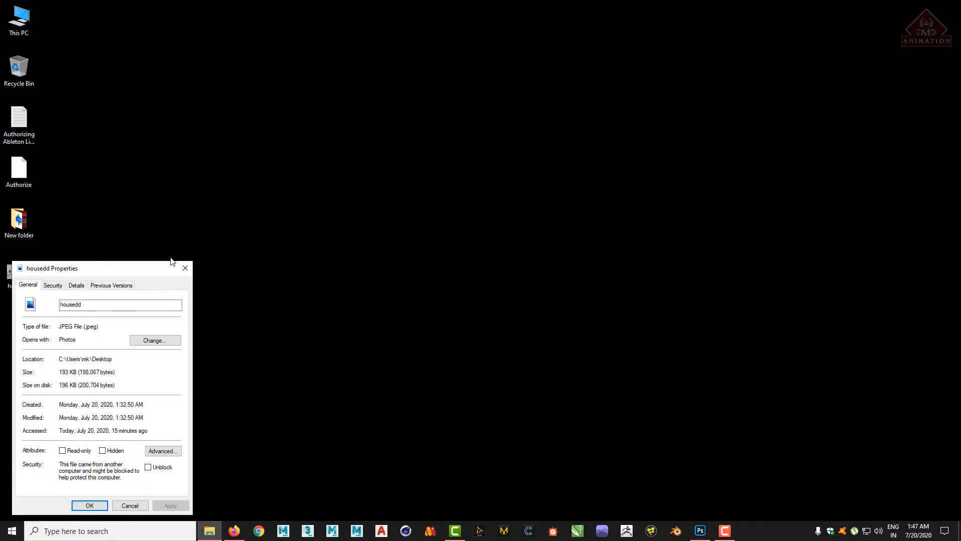
pyautogui.moveTo(171, 265); pyautogui.dragTo(356, 174)
pyautogui.moveTo(262, 282); pyautogui.dragTo(245, 280)
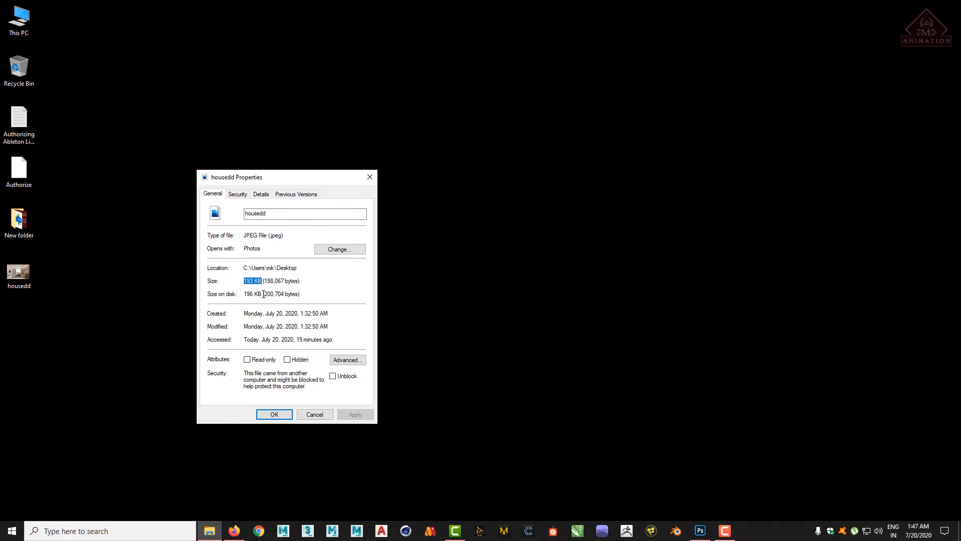
pyautogui.moveTo(263, 293); pyautogui.dragTo(236, 294)
pyautogui.click(270, 299)
pyautogui.click(315, 414)
pyautogui.click(99, 265)
pyautogui.moveTo(99, 264); pyautogui.dragTo(60, 310)
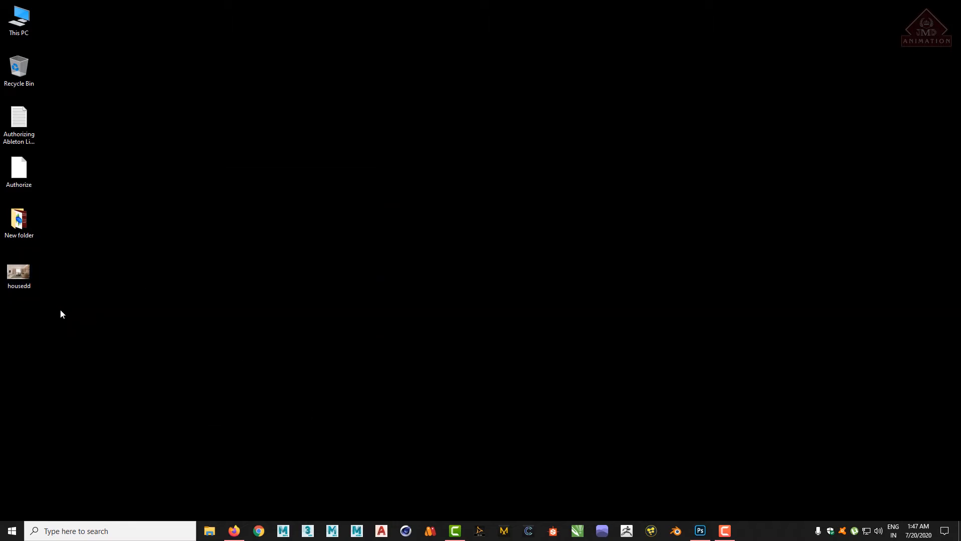
# Step: View the housedd image in Photos once more and recheck its file properties
pyautogui.doubleClick(27, 274)
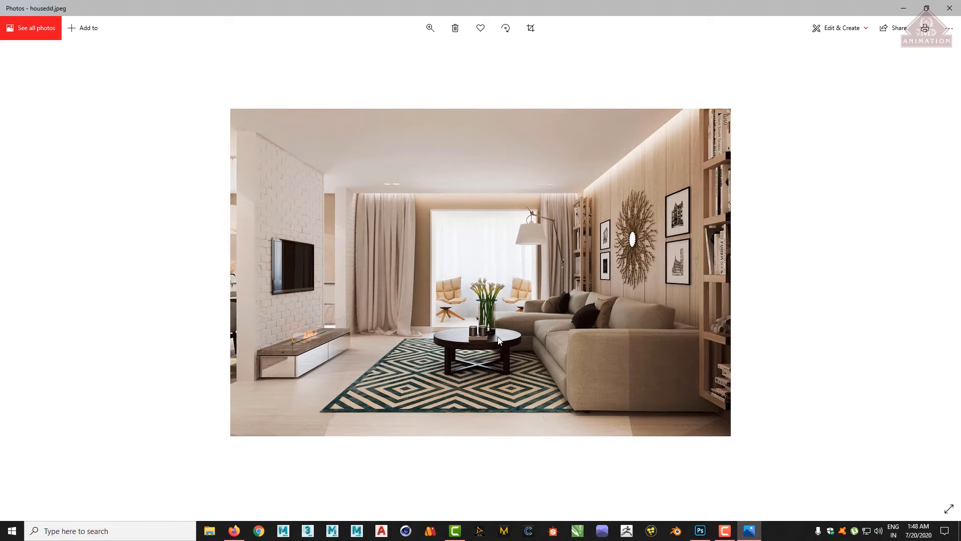
pyautogui.click(950, 8)
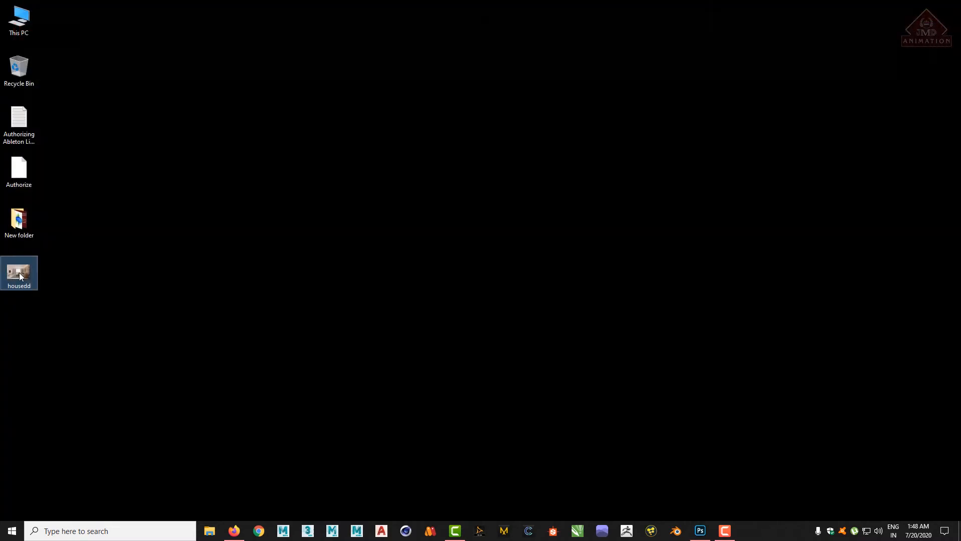
pyautogui.rightClick(19, 273)
pyautogui.click(88, 512)
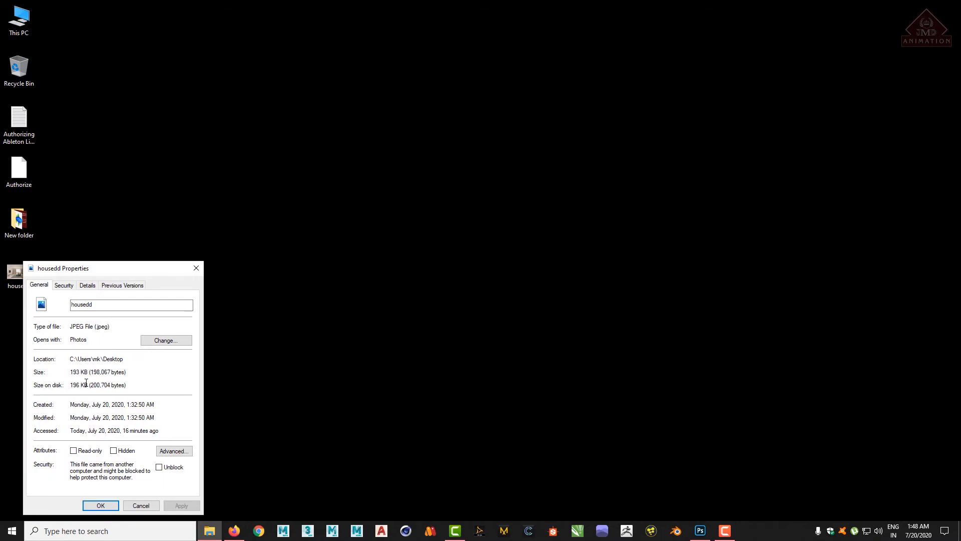
pyautogui.click(196, 268)
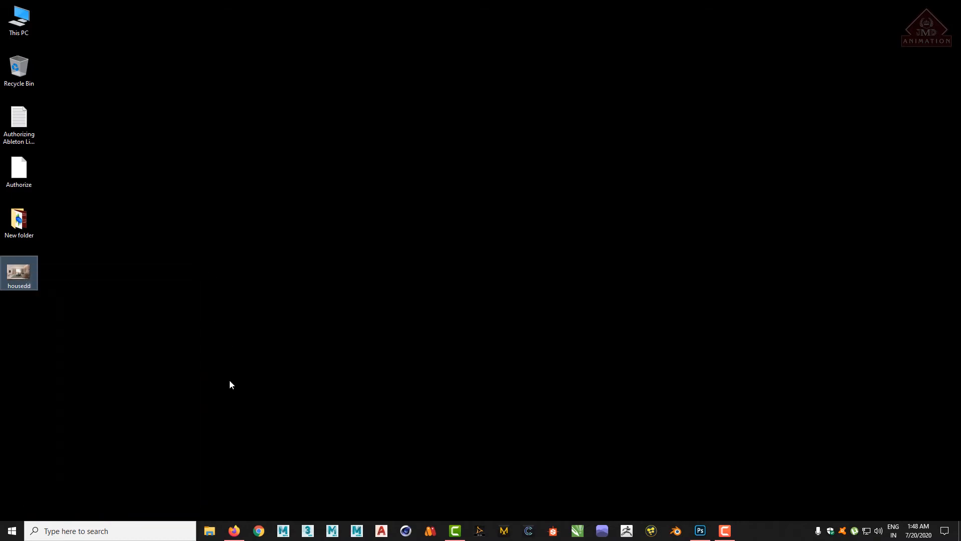
# Step: Switch to Photoshop, start a new document and inspect its width and height values
pyautogui.click(234, 532)
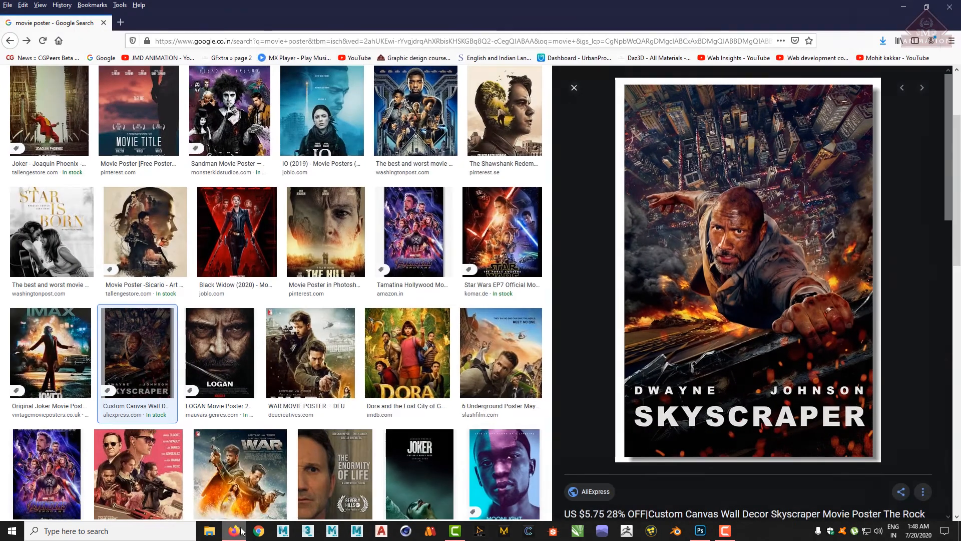
pyautogui.click(697, 532)
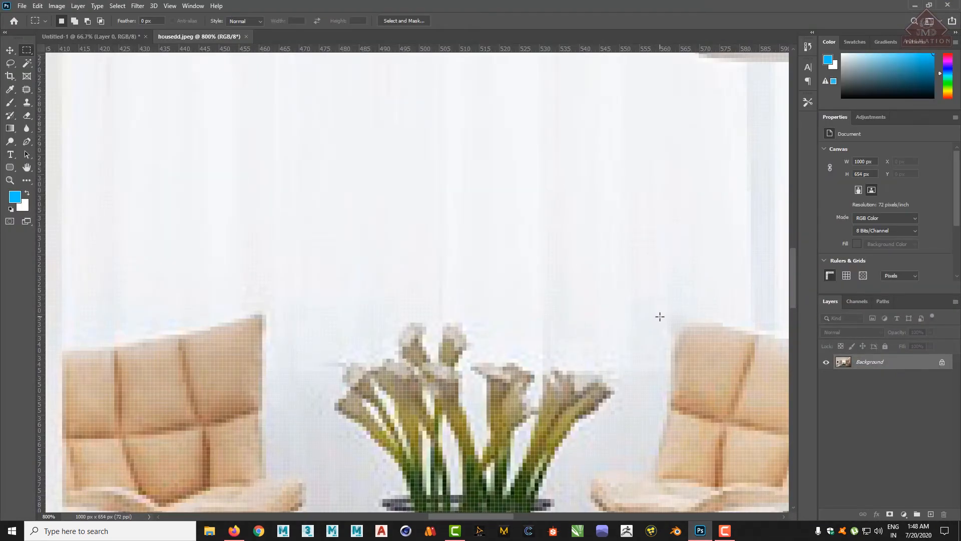
pyautogui.click(20, 6)
pyautogui.click(28, 18)
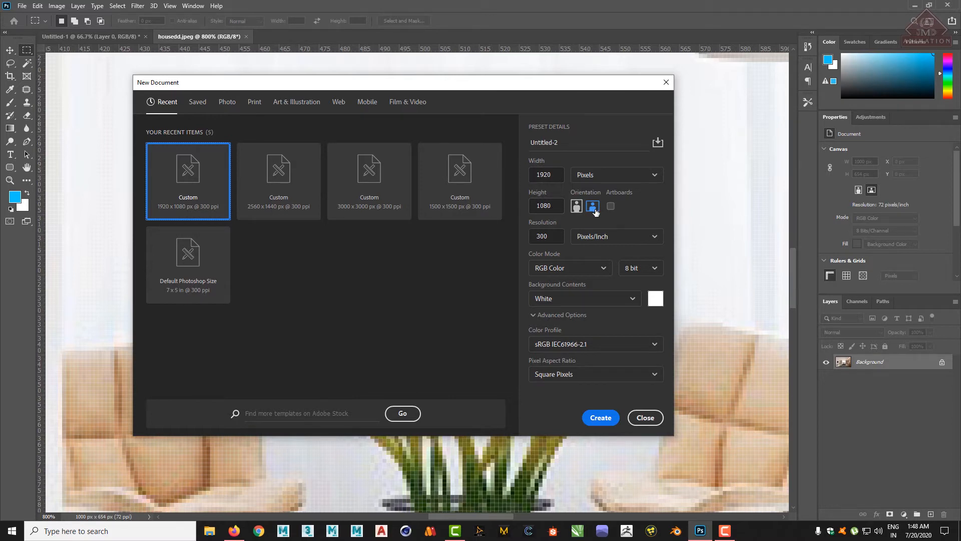
pyautogui.click(555, 174)
pyautogui.doubleClick(556, 206)
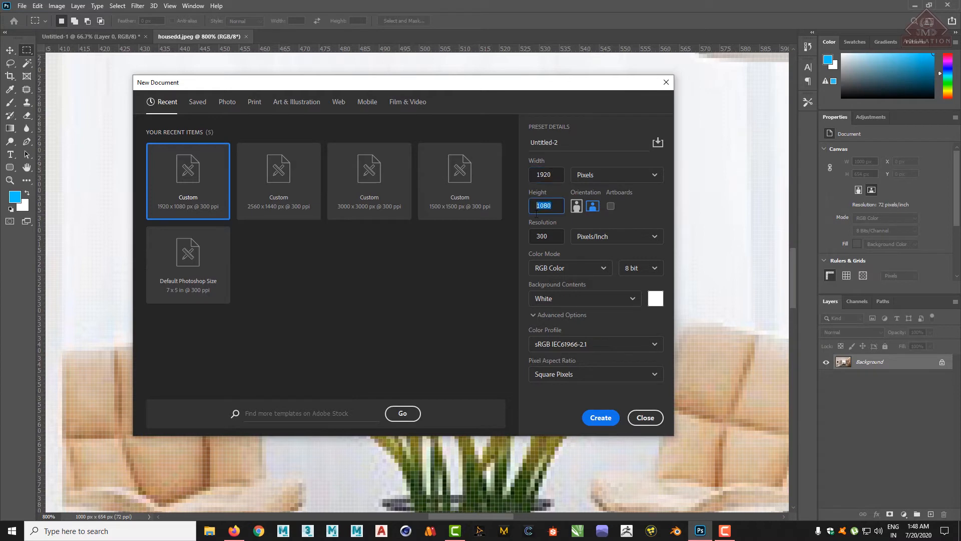
pyautogui.doubleClick(555, 175)
# Step: Try portrait orientation for the new document, compare its width and height, and return it to landscape
pyautogui.click(577, 207)
pyautogui.moveTo(553, 206); pyautogui.dragTo(529, 206)
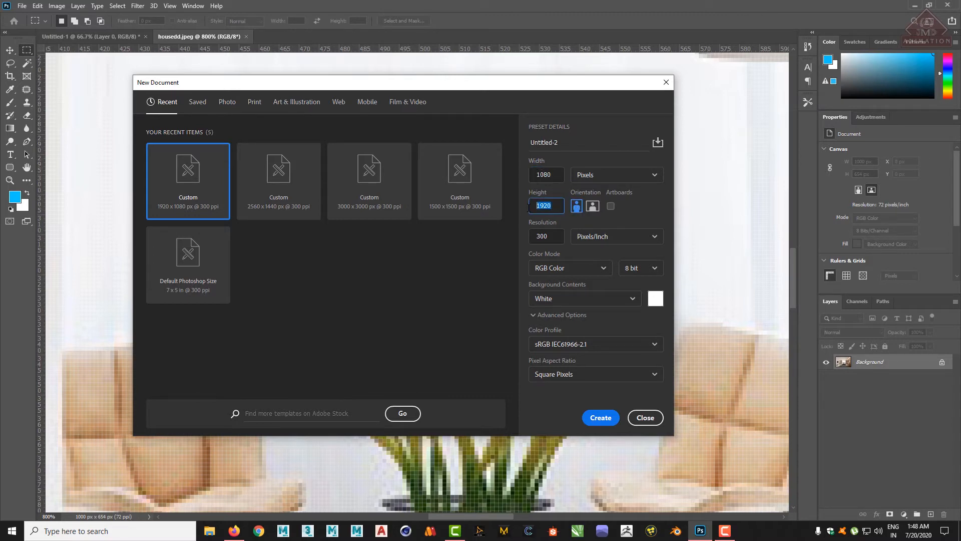
pyautogui.doubleClick(553, 174)
pyautogui.click(594, 206)
pyautogui.click(577, 207)
pyautogui.click(594, 206)
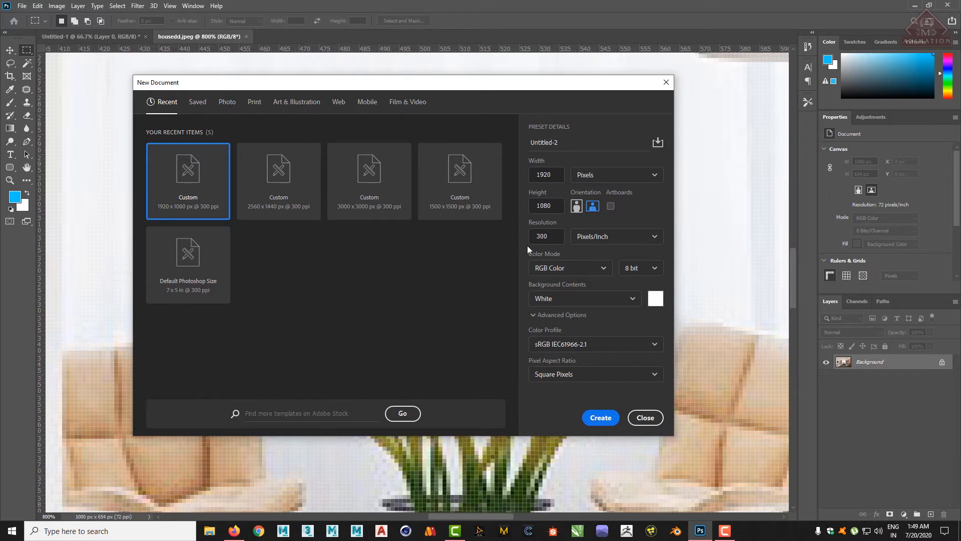
# Step: Review the new document's size unit, resolution unit and color mode options, keeping Pixels, Pixels/Inch and RGB Color
pyautogui.click(612, 175)
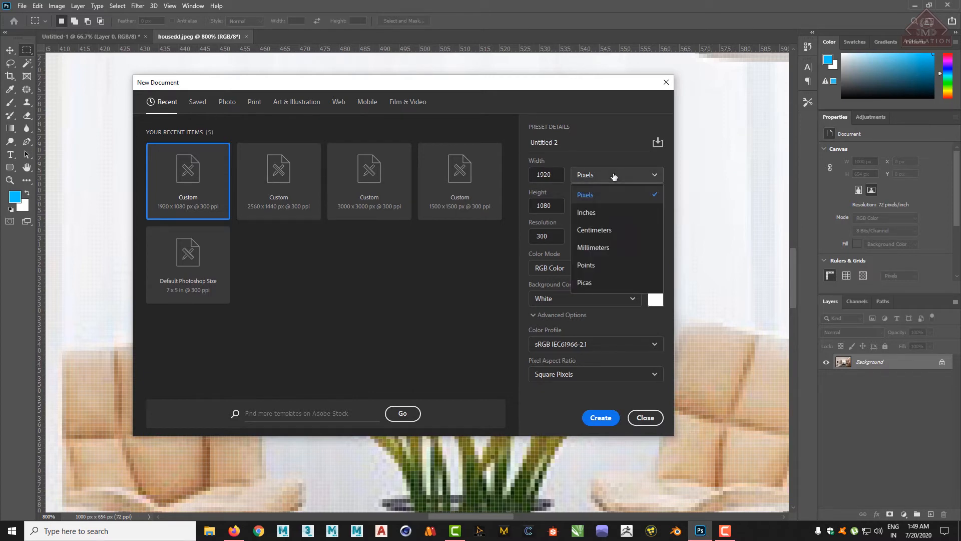
pyautogui.click(602, 178)
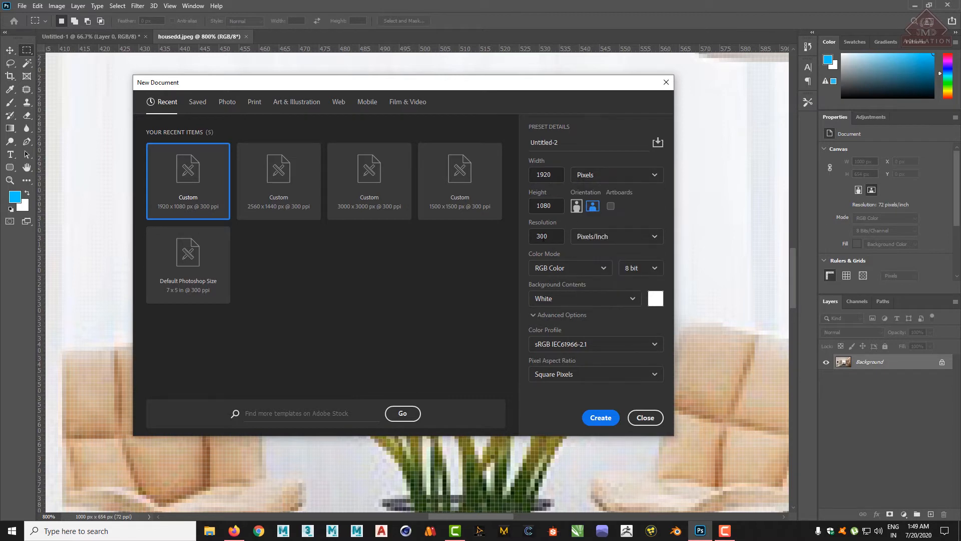
pyautogui.click(619, 237)
pyautogui.click(614, 260)
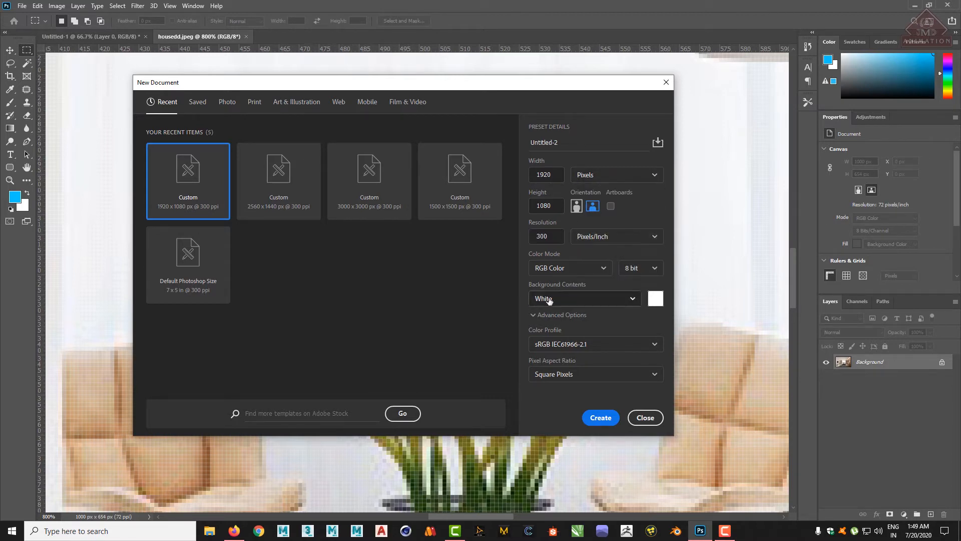
pyautogui.click(572, 270)
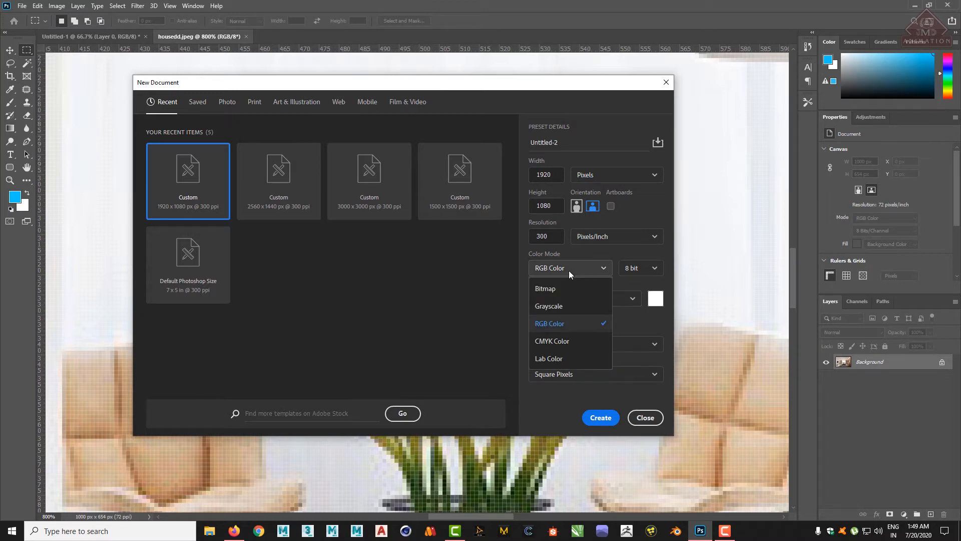
pyautogui.click(558, 324)
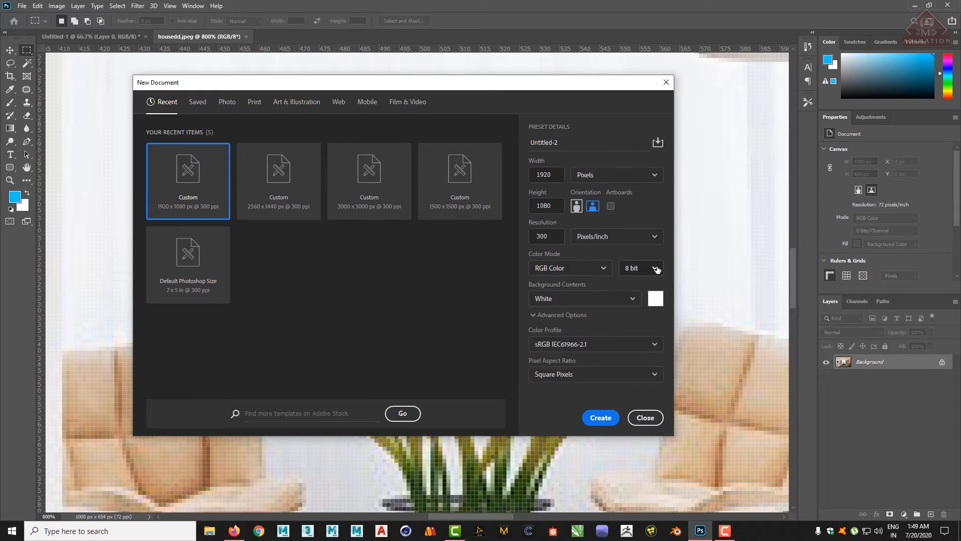
# Step: Try 16 bit and 32 bit color depth for the new document, return it to 8 bit and close the dialog
pyautogui.click(655, 269)
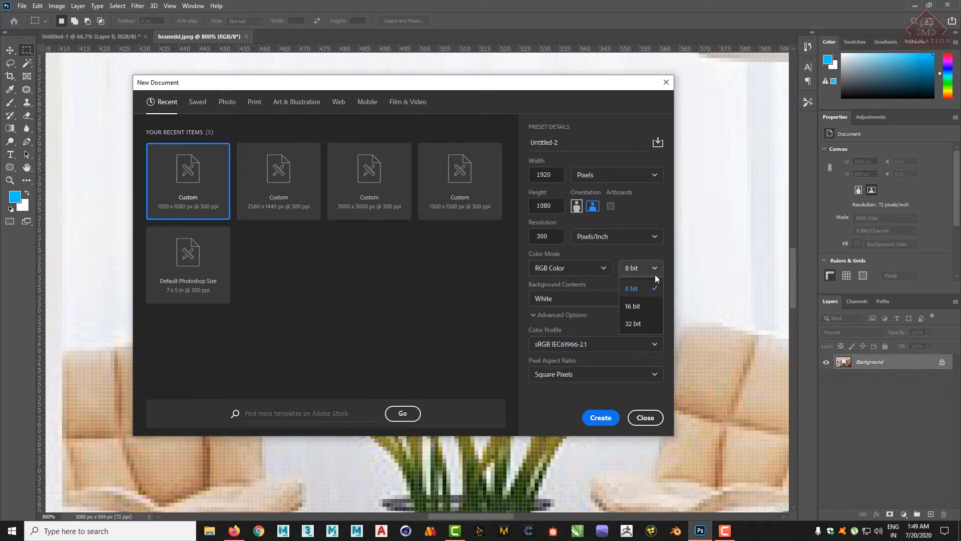
pyautogui.click(638, 311)
pyautogui.click(638, 269)
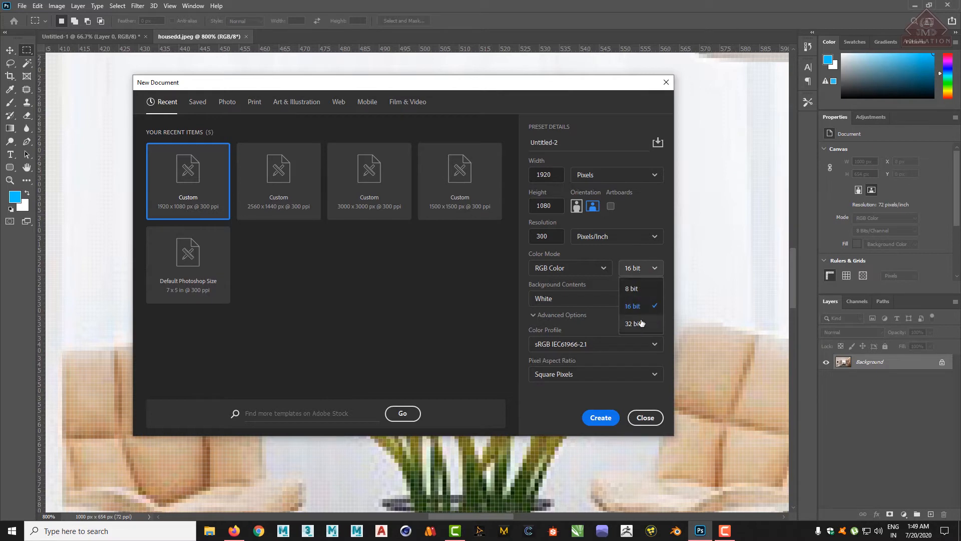
pyautogui.click(641, 322)
pyautogui.click(639, 268)
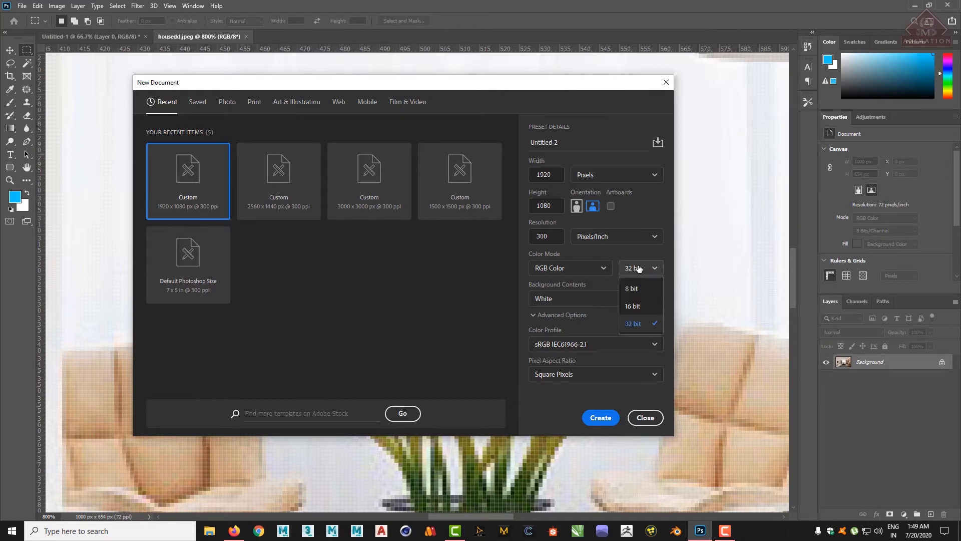
pyautogui.click(636, 325)
pyautogui.click(640, 268)
pyautogui.click(633, 289)
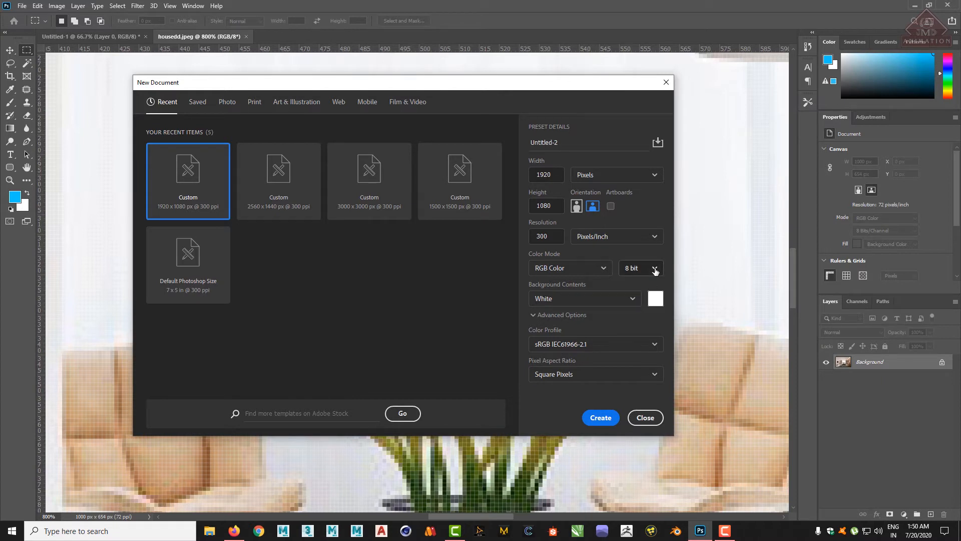
pyautogui.click(645, 417)
# Step: Switch to the desktop and open the housedd image in Photos
pyautogui.click(912, 6)
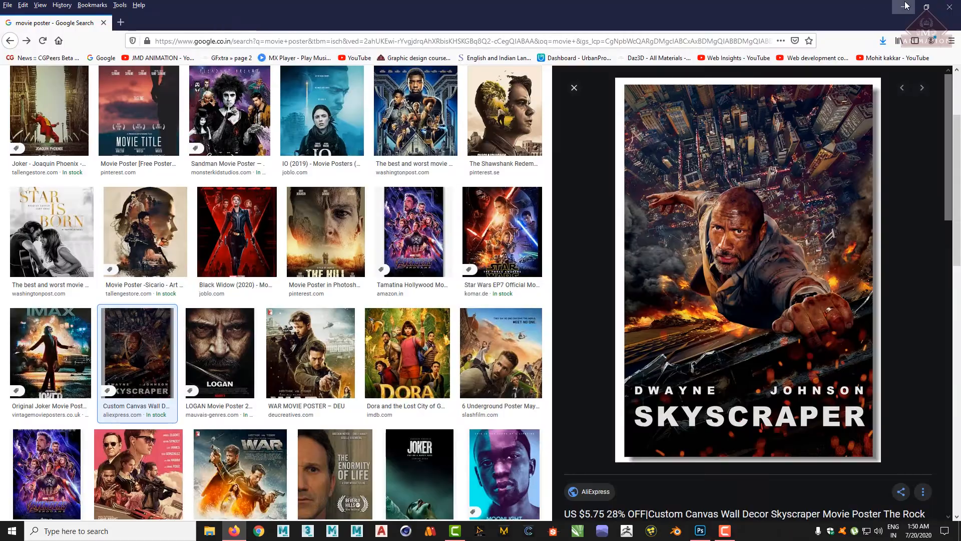
pyautogui.click(904, 6)
pyautogui.click(18, 273)
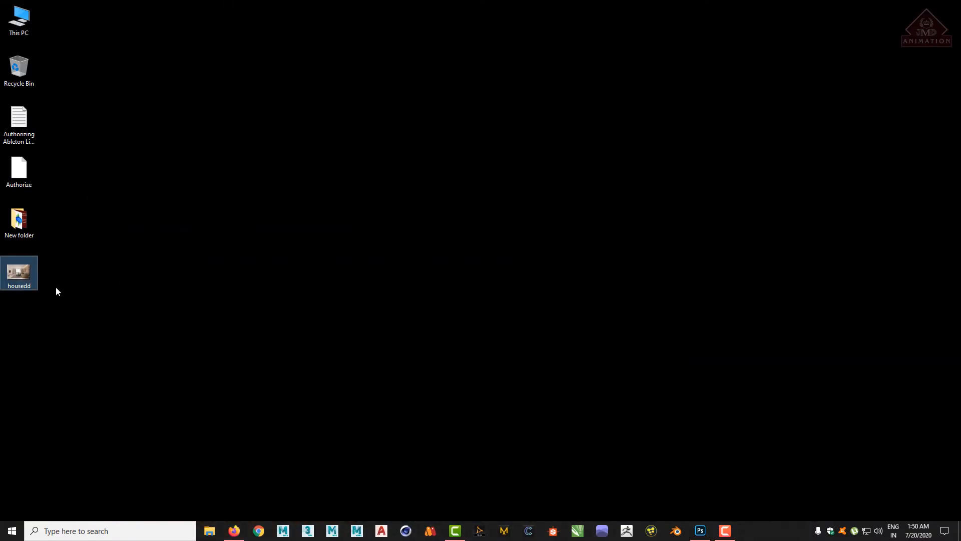
pyautogui.click(151, 290)
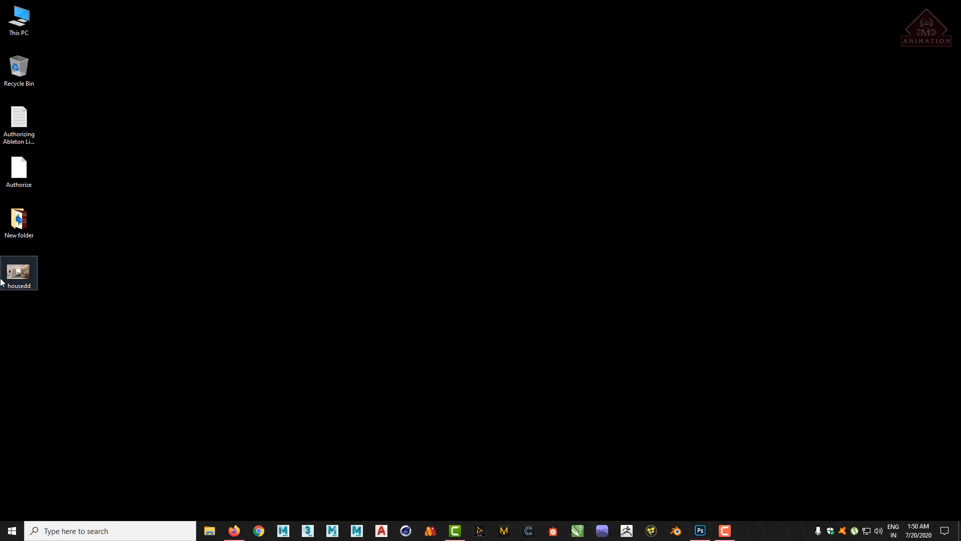
pyautogui.doubleClick(15, 273)
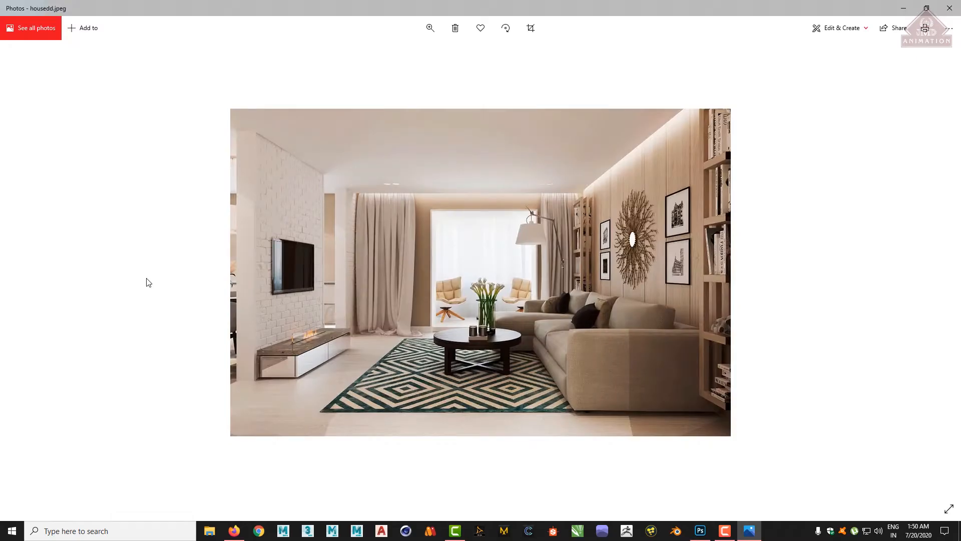
# Step: Switch to Photoshop and examine the housedd image's width, height, channels and bit depth in the document information
pyautogui.click(701, 530)
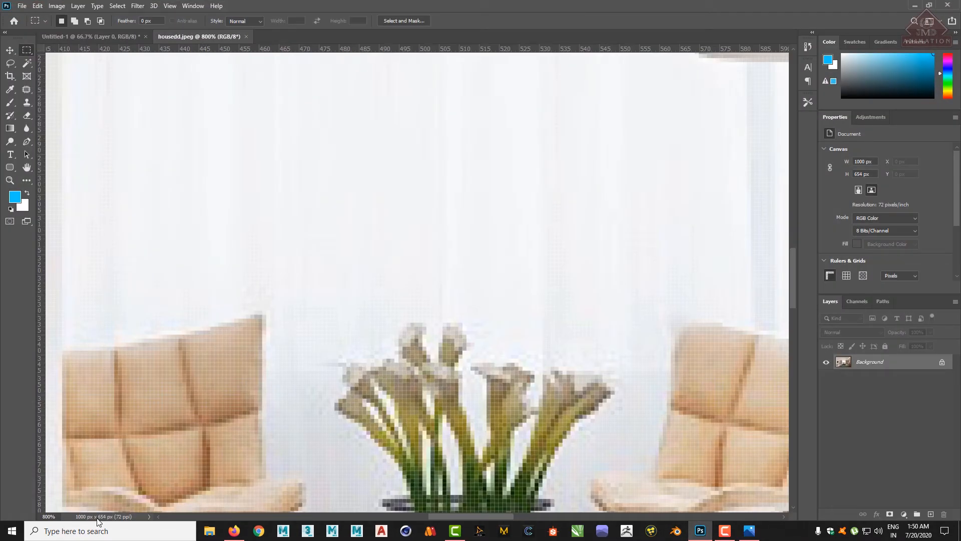
pyautogui.click(97, 517)
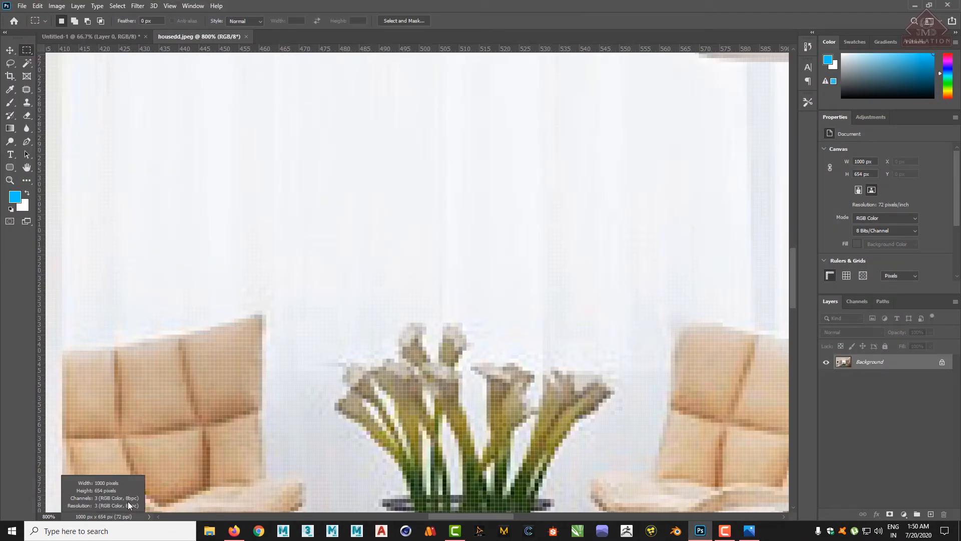
pyautogui.click(912, 5)
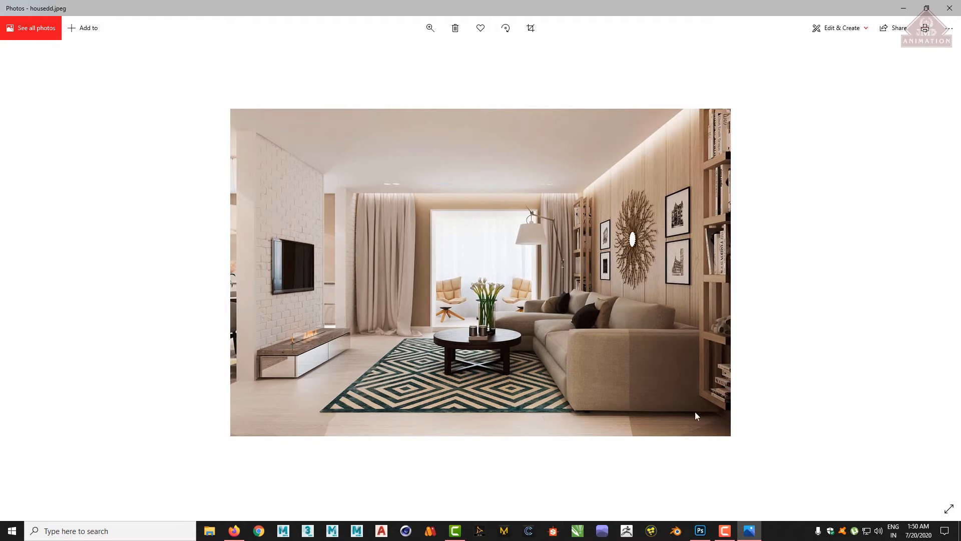
pyautogui.click(700, 531)
pyautogui.click(124, 515)
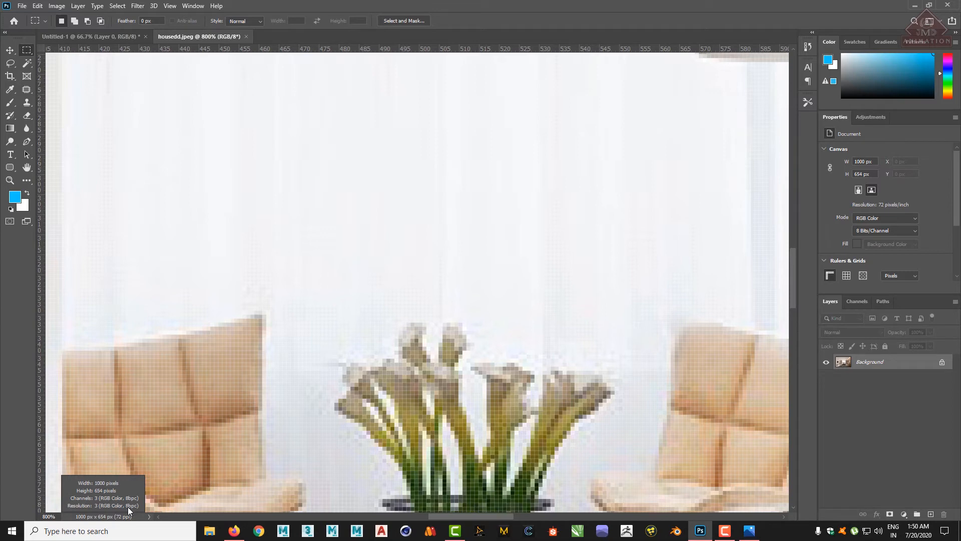
pyautogui.moveTo(128, 507); pyautogui.dragTo(484, 442)
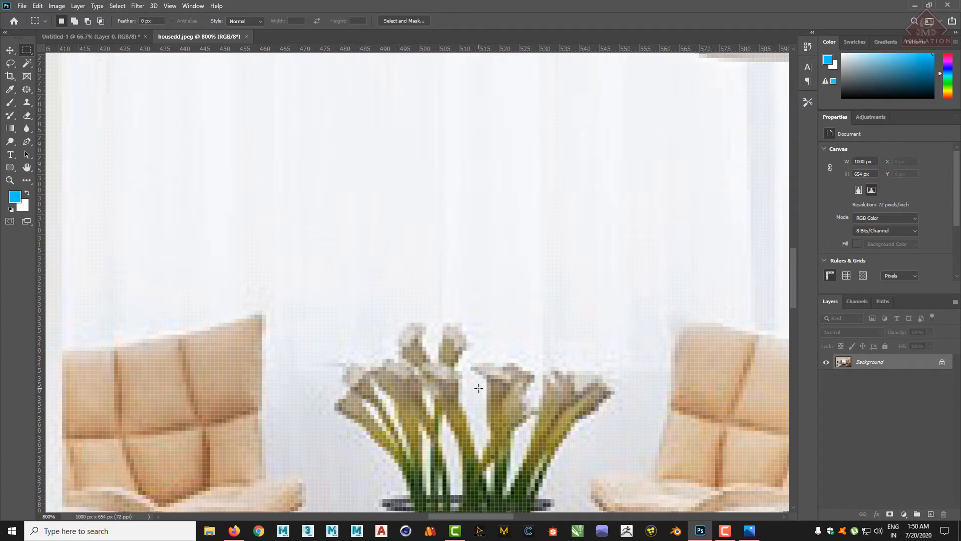
# Step: Fit the whole housedd image on screen and compare it with the same image in Photos
pyautogui.hotkey('ctrl', '0')
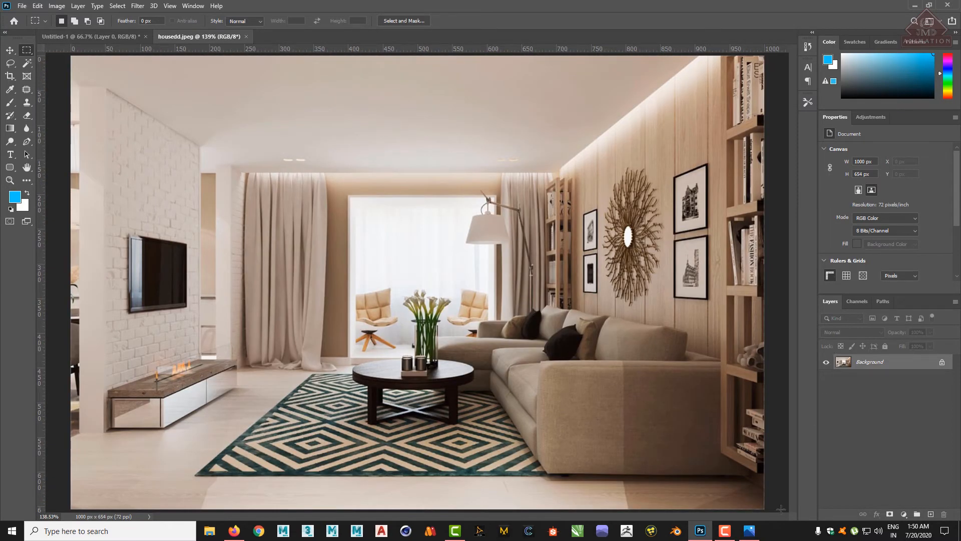
pyautogui.click(749, 531)
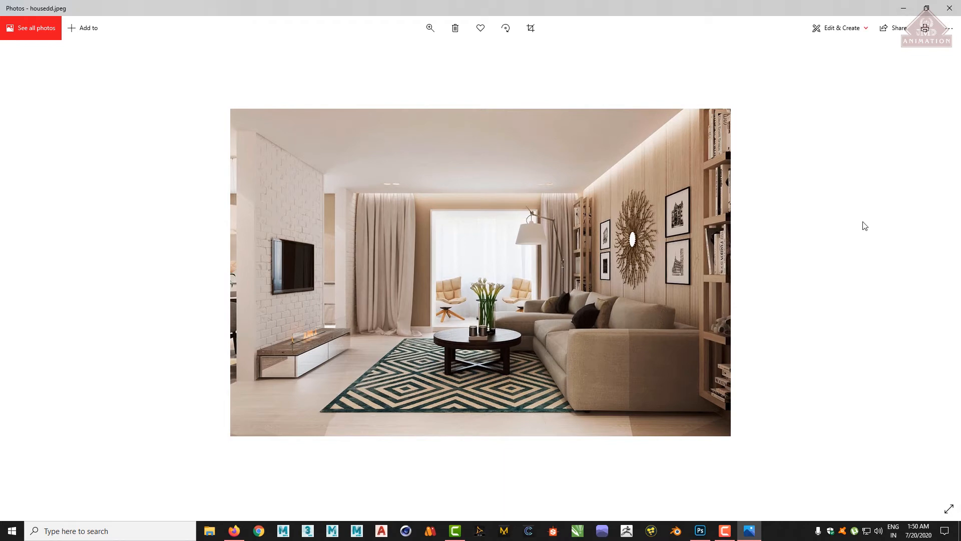
pyautogui.click(907, 12)
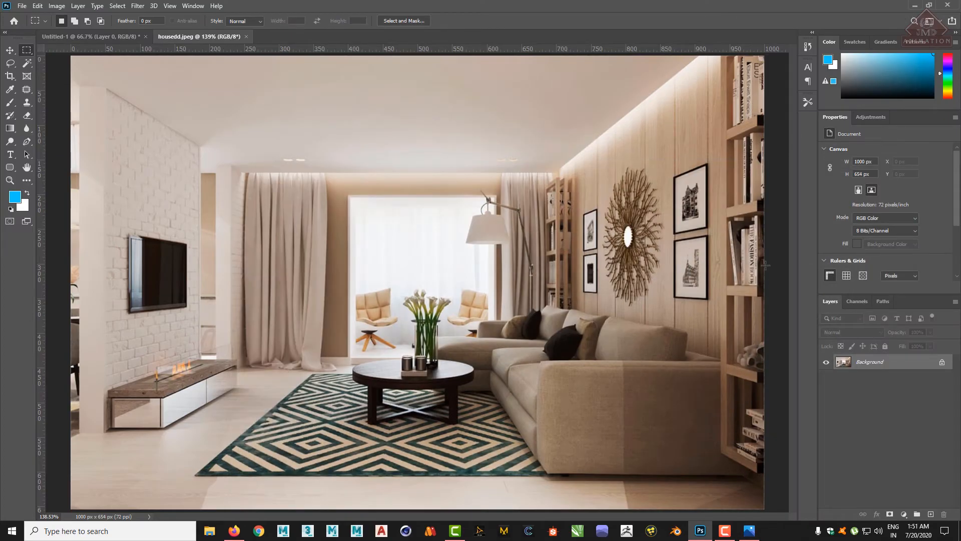
# Step: Start a new document, review the available color bit depths and close the dialog without creating it
pyautogui.click(22, 6)
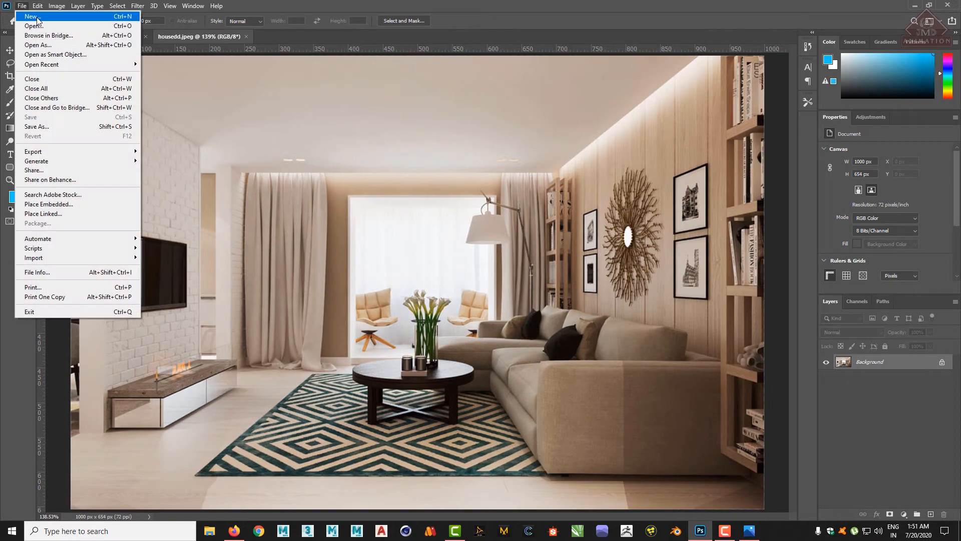
pyautogui.click(37, 19)
pyautogui.click(635, 269)
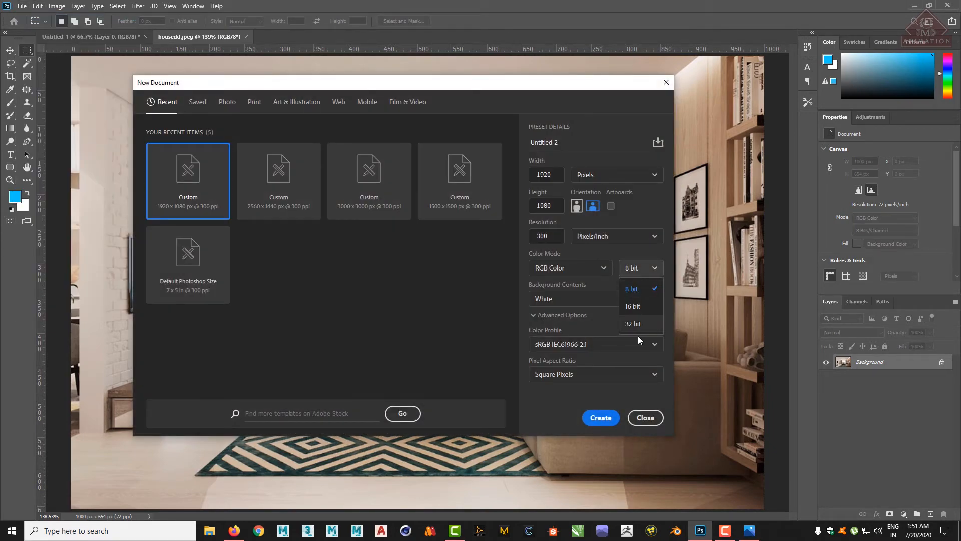
pyautogui.click(646, 418)
pyautogui.click(647, 418)
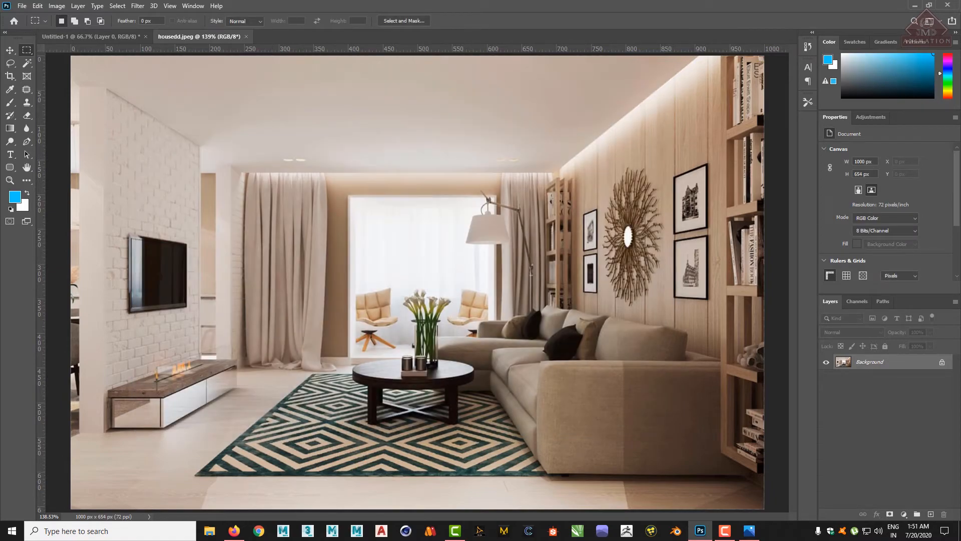
# Step: Switch to Firefox, search Google Images for "binary code" and preview the VectorGrove image of green digits on black
pyautogui.click(234, 530)
pyautogui.scroll(1, 202, 149)
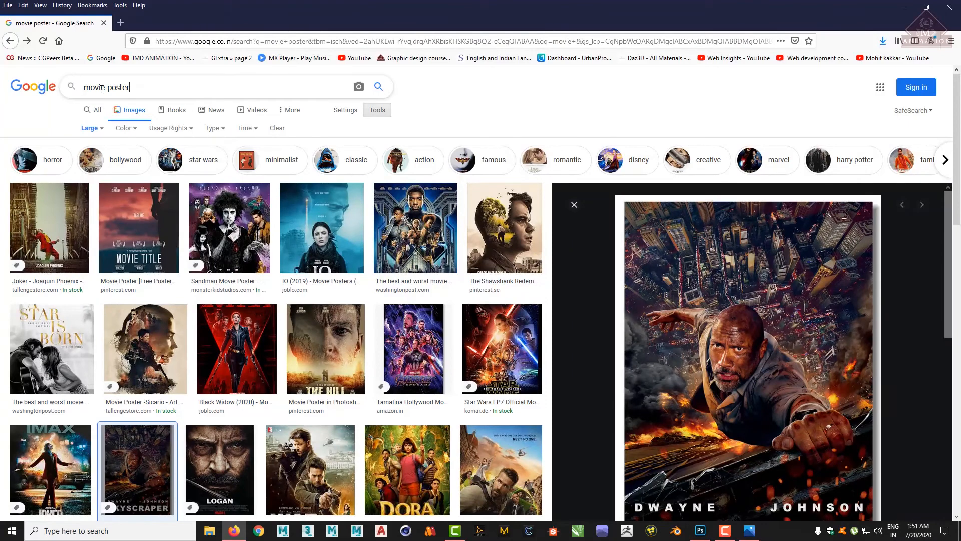
pyautogui.moveTo(132, 87); pyautogui.dragTo(83, 87)
pyautogui.write('b')
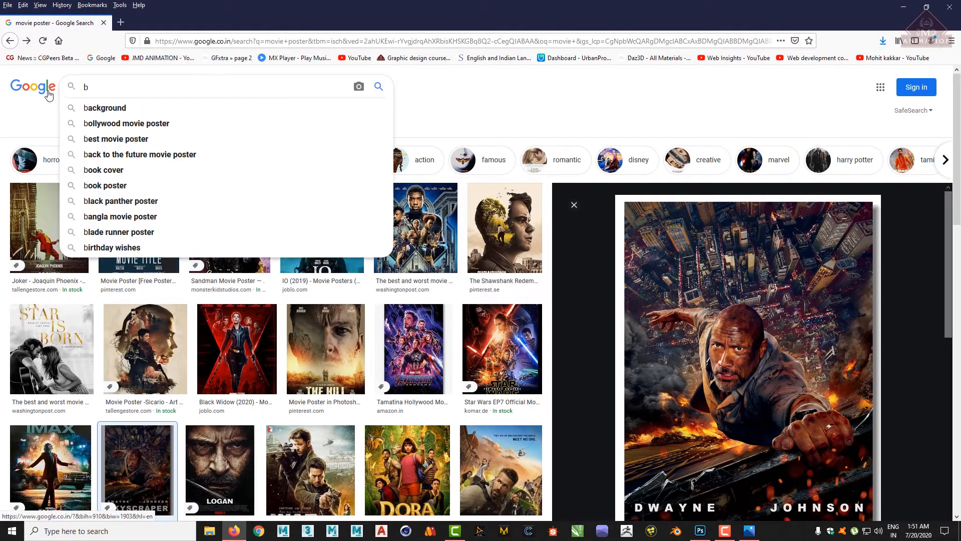
pyautogui.write('inary co')
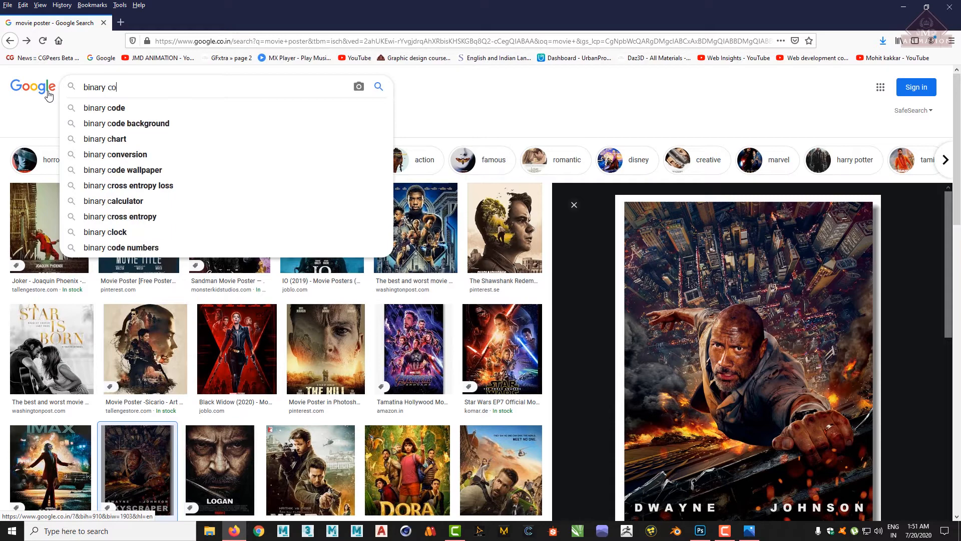
pyautogui.write('de')
pyautogui.press('Return')
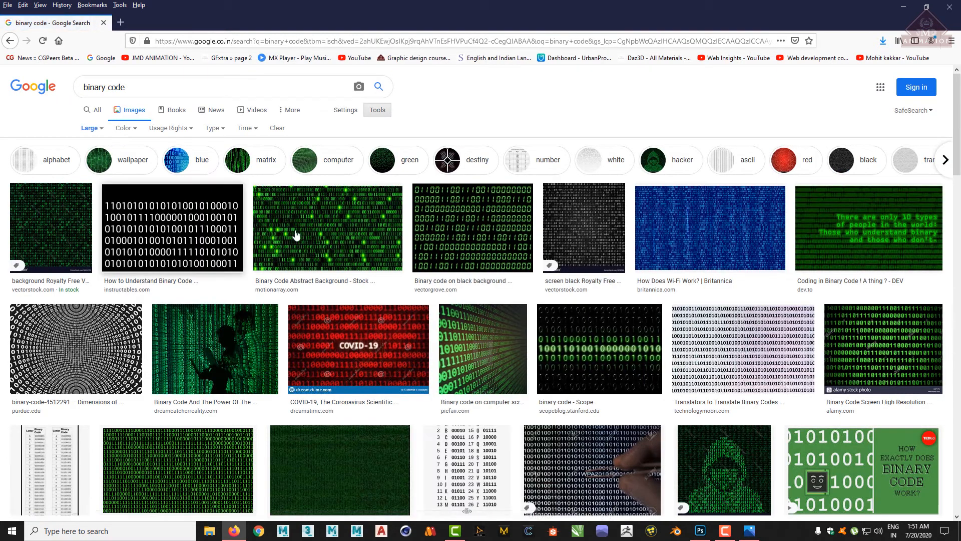
pyautogui.click(488, 216)
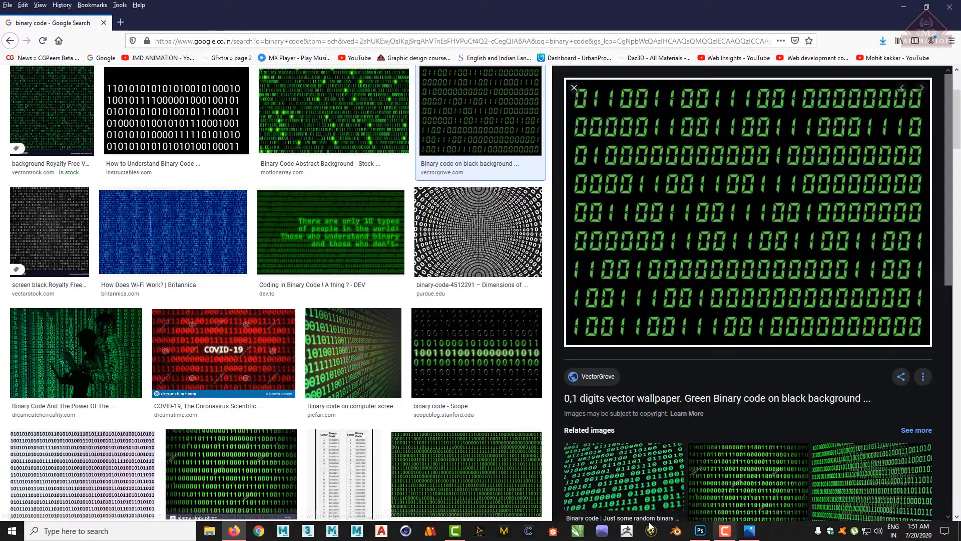
# Step: Switch to Photoshop's Untitled-1 document and add a horizontal line of widely spaced letters R, G and B on the upper canvas
pyautogui.click(701, 530)
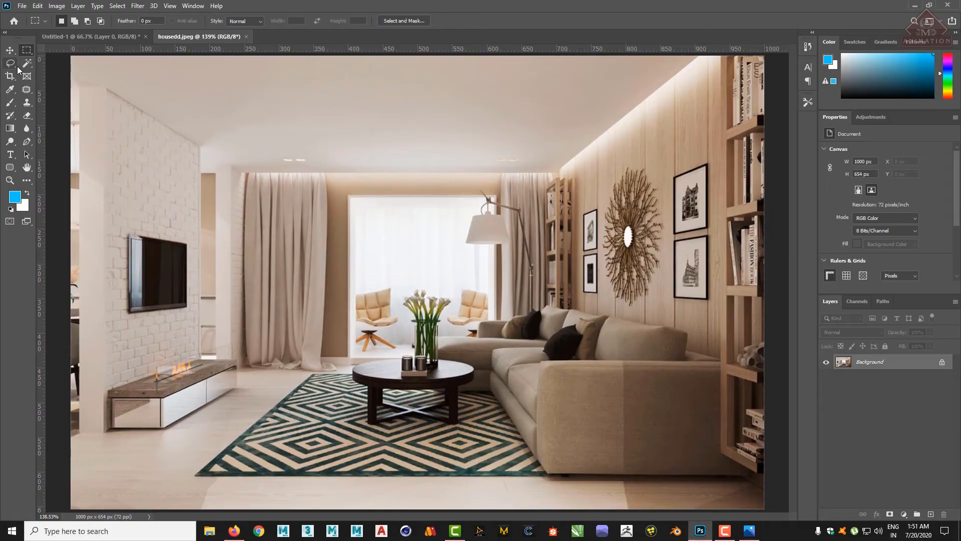
pyautogui.click(68, 36)
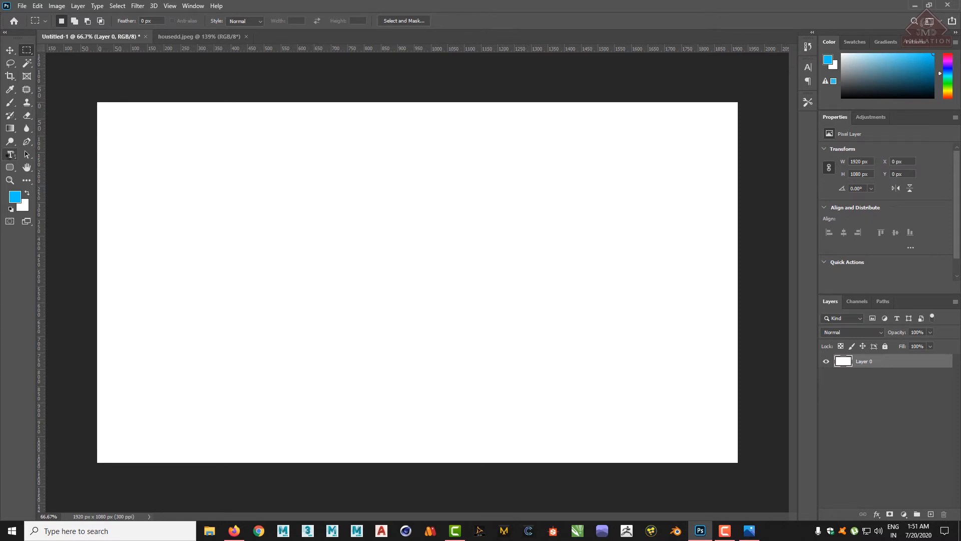
pyautogui.click(10, 154)
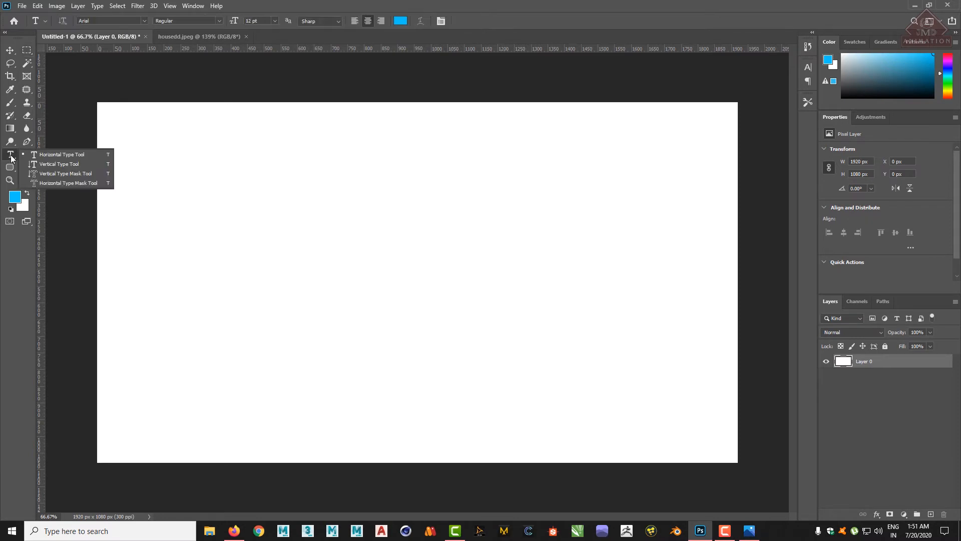
pyautogui.click(46, 155)
pyautogui.click(267, 235)
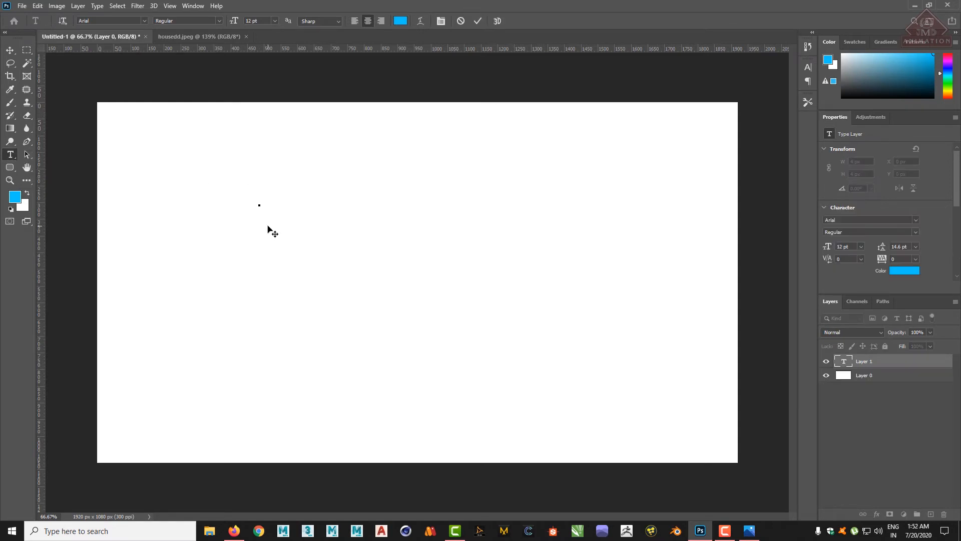
pyautogui.write('R              G                     B')
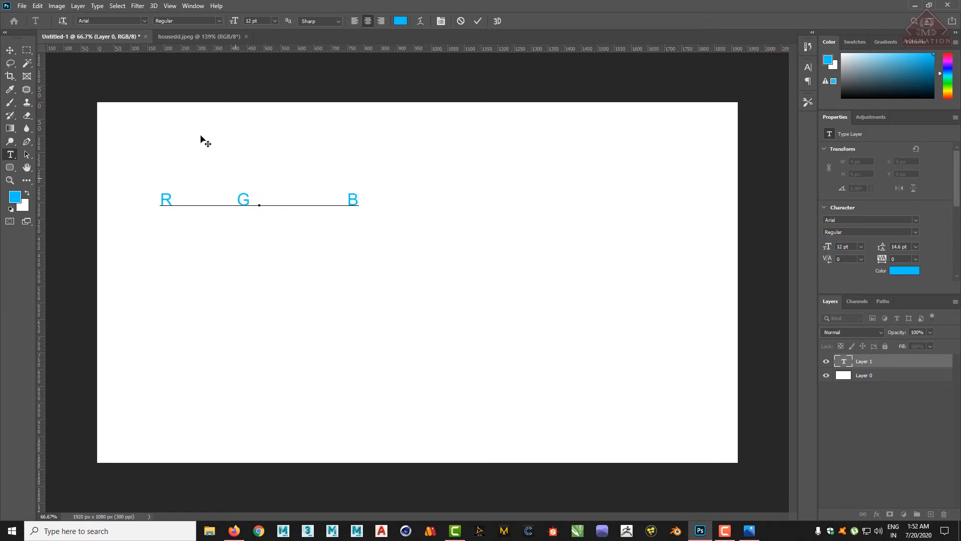
pyautogui.rightClick(26, 50)
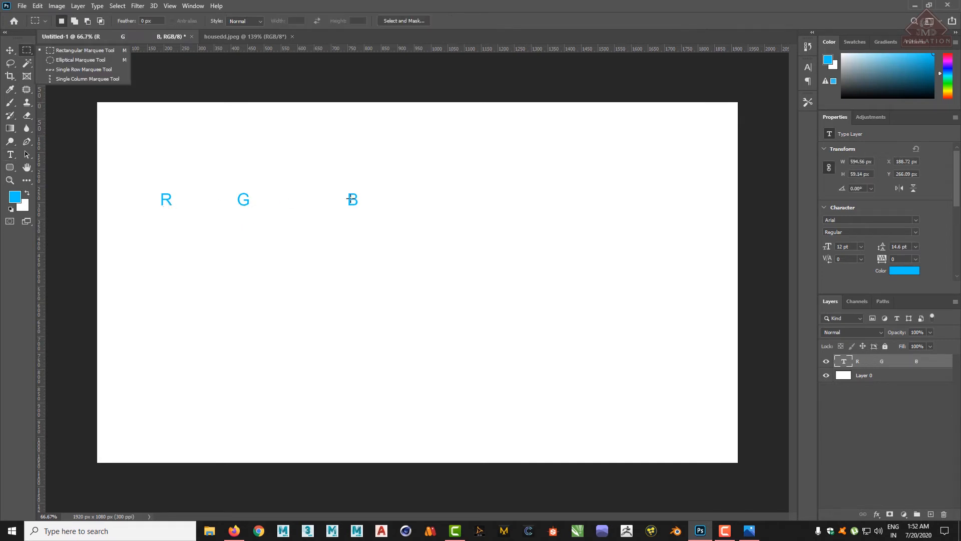
# Step: Add the text "8 BIT" below and to the left of the R G B line, positioned fully inside the canvas
pyautogui.click(29, 52)
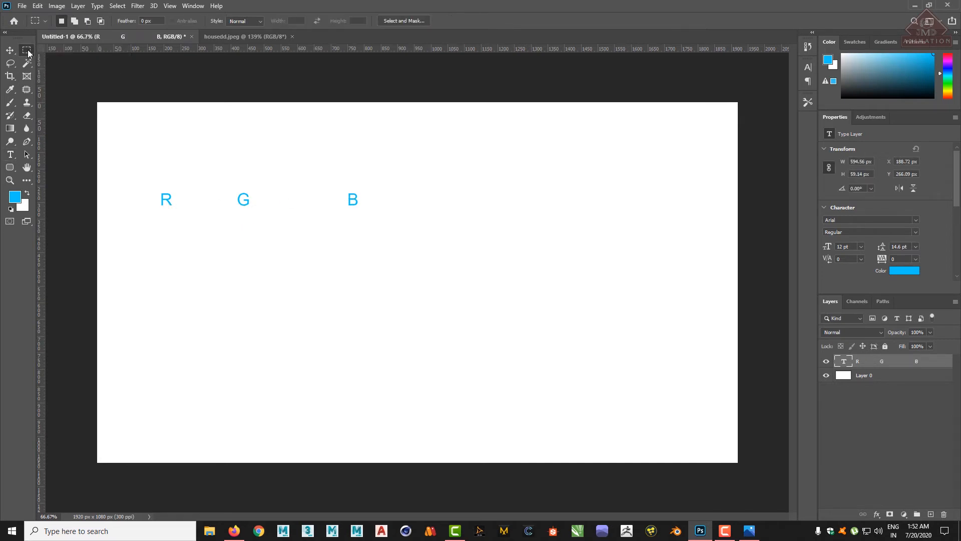
pyautogui.click(10, 154)
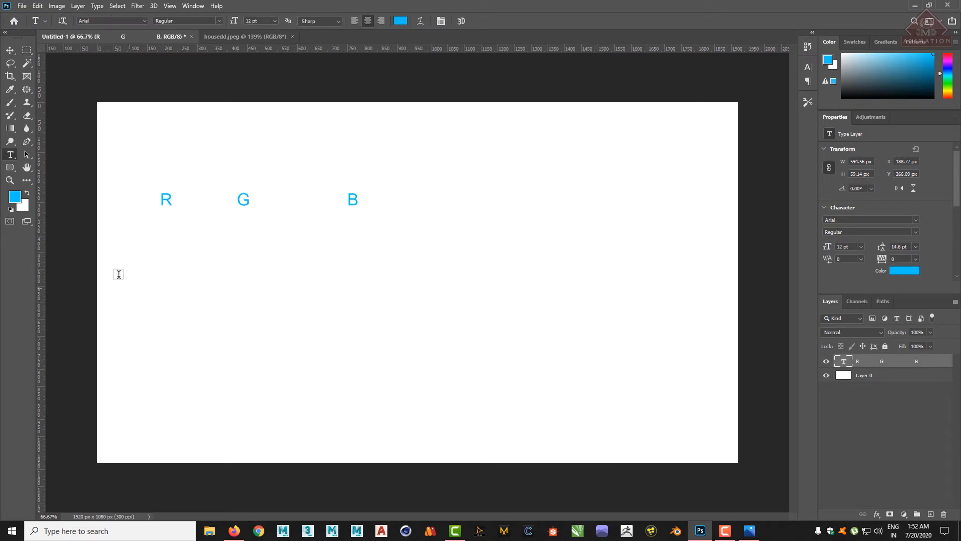
pyautogui.click(112, 248)
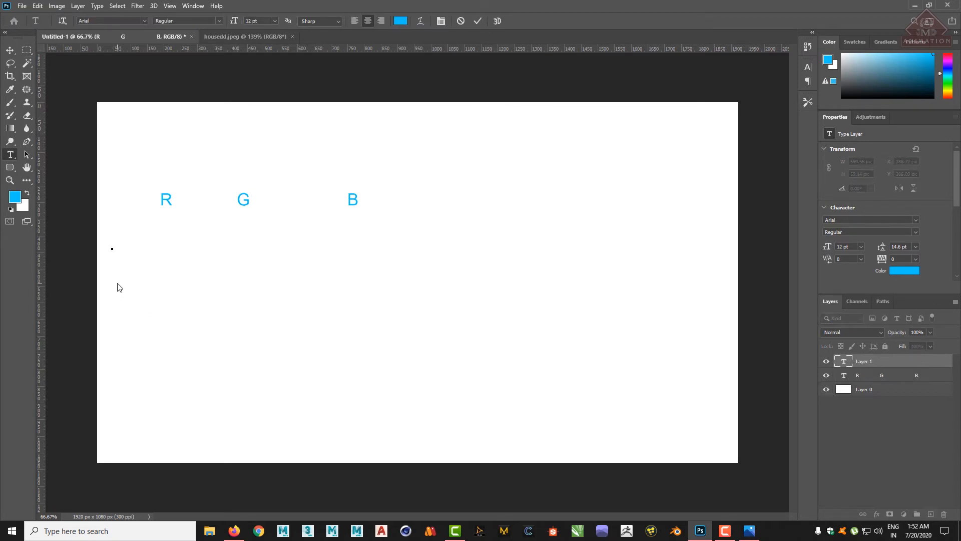
pyautogui.write('8 BIT')
pyautogui.click(22, 50)
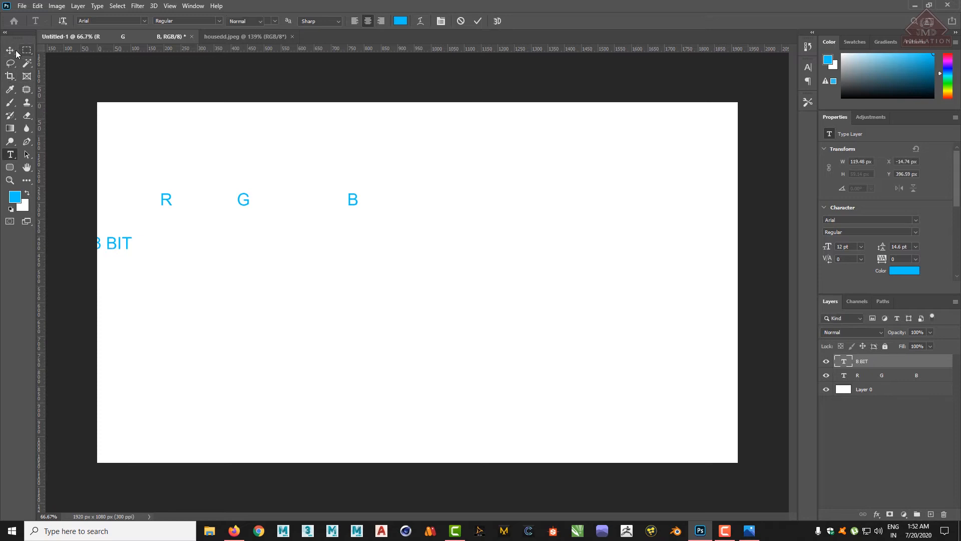
pyautogui.moveTo(118, 245); pyautogui.dragTo(127, 240)
# Step: Add the text "16" directly below the "8 BIT" label
pyautogui.click(18, 156)
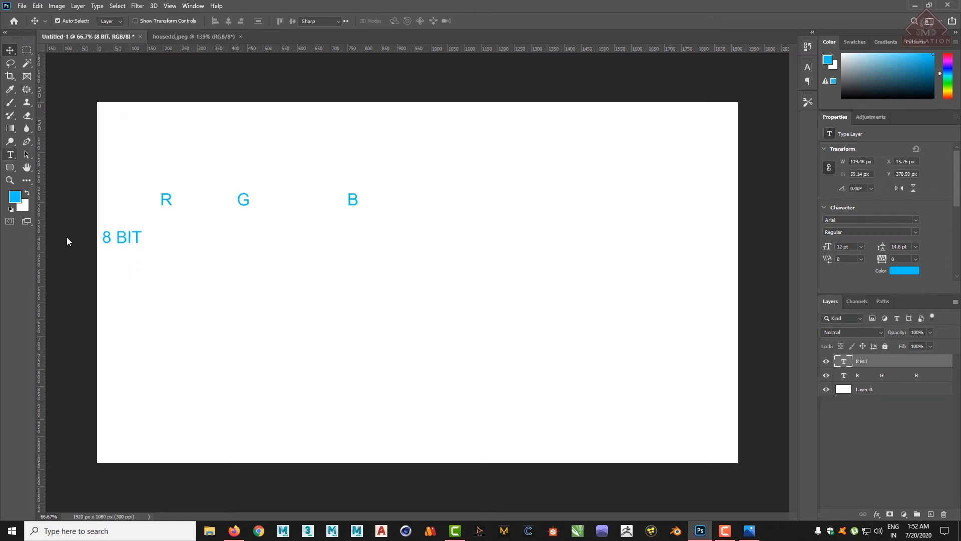
pyautogui.click(107, 277)
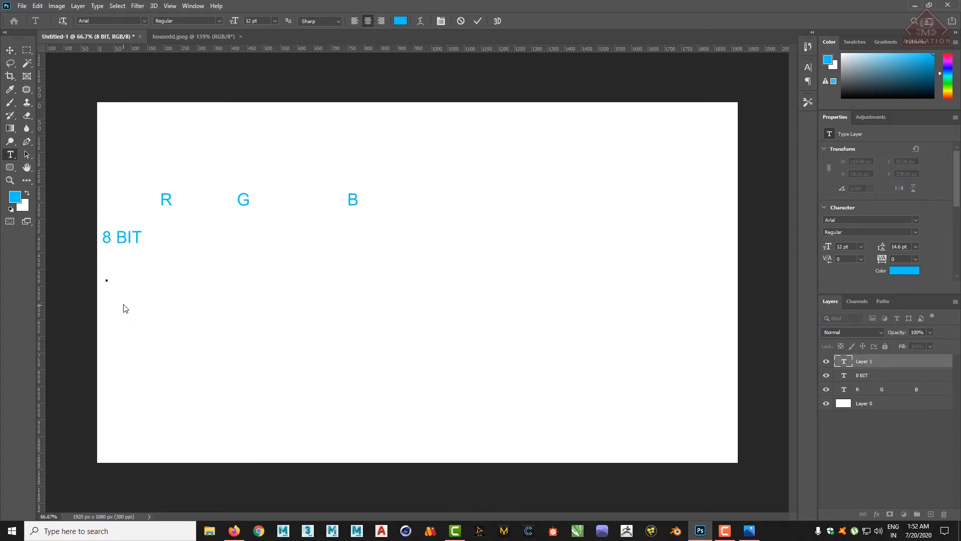
pyautogui.write('16')
pyautogui.click(125, 155)
pyautogui.press('m')
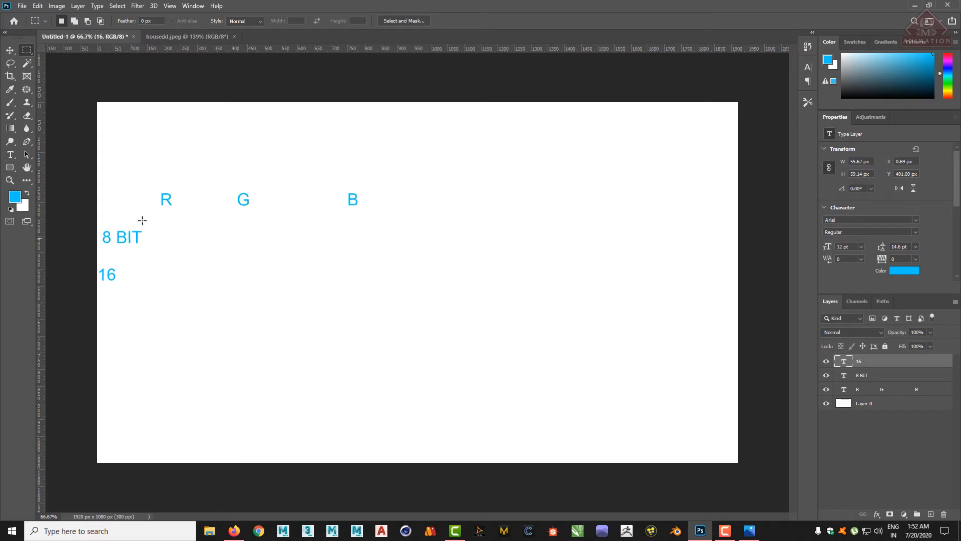
# Step: Check the binary code image in Firefox, and build a horizontal row of eight 2s below the letters in Photoshop
pyautogui.click(236, 532)
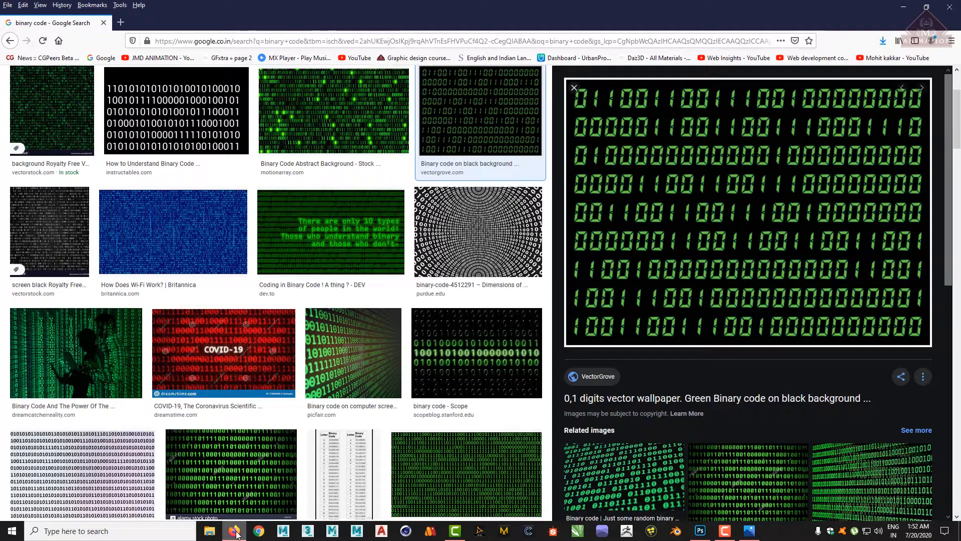
pyautogui.click(236, 534)
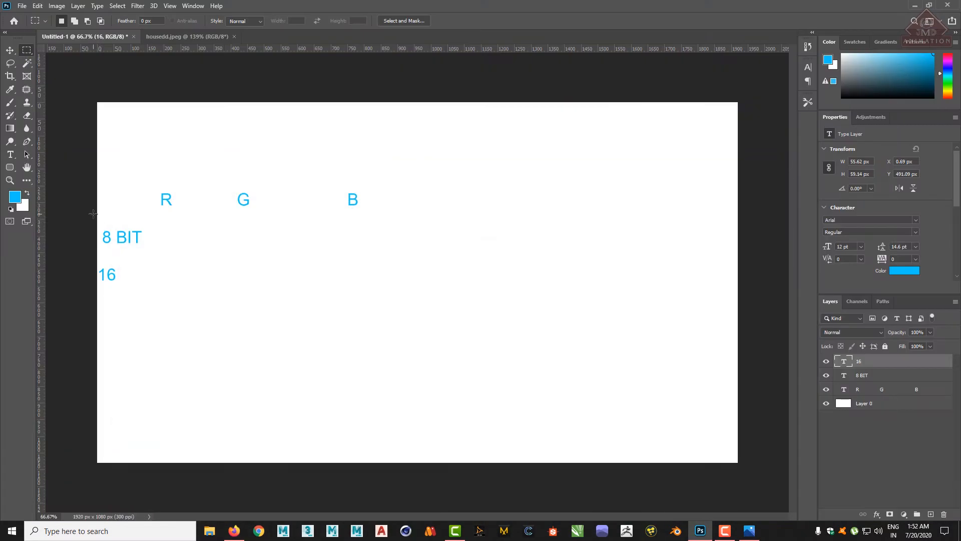
pyautogui.click(10, 154)
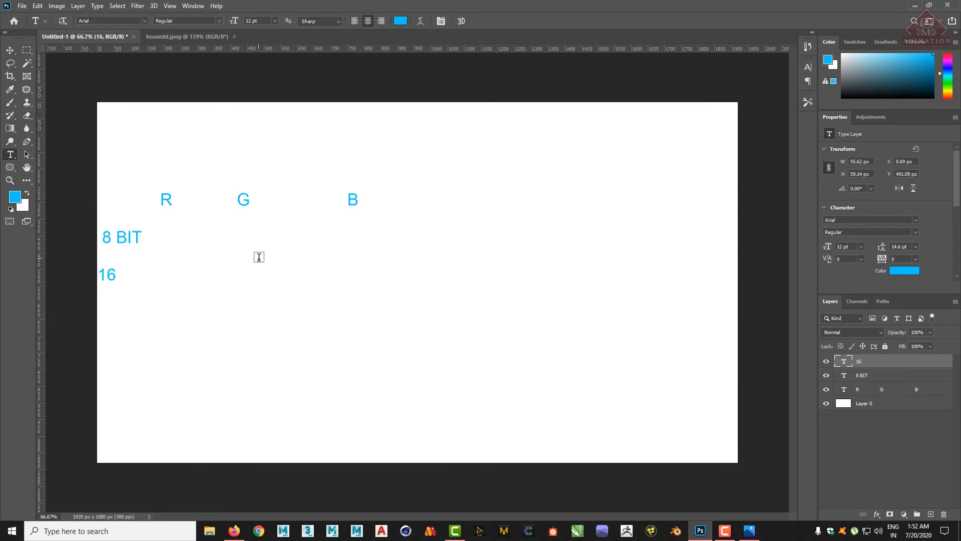
pyautogui.click(259, 254)
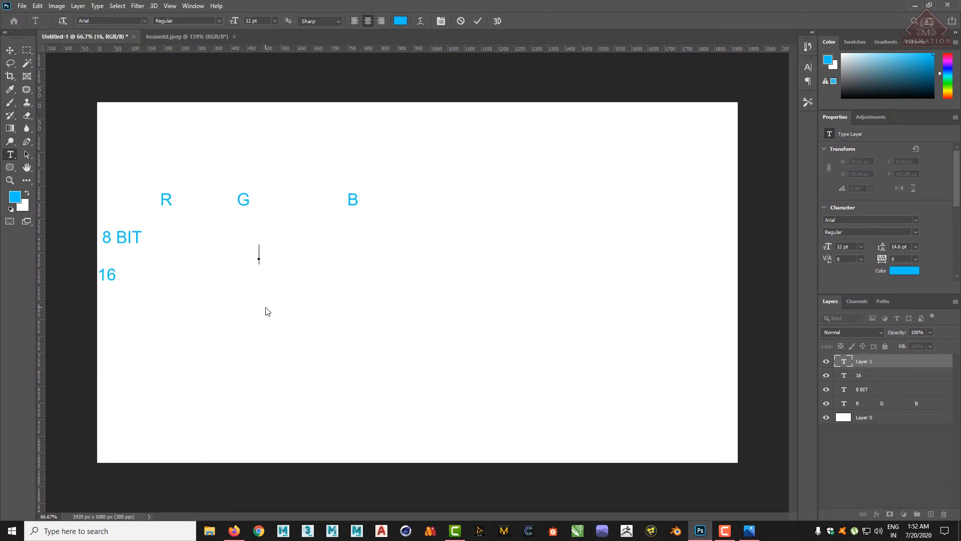
pyautogui.write('2')
pyautogui.hotkey('ctrl', 'Return')
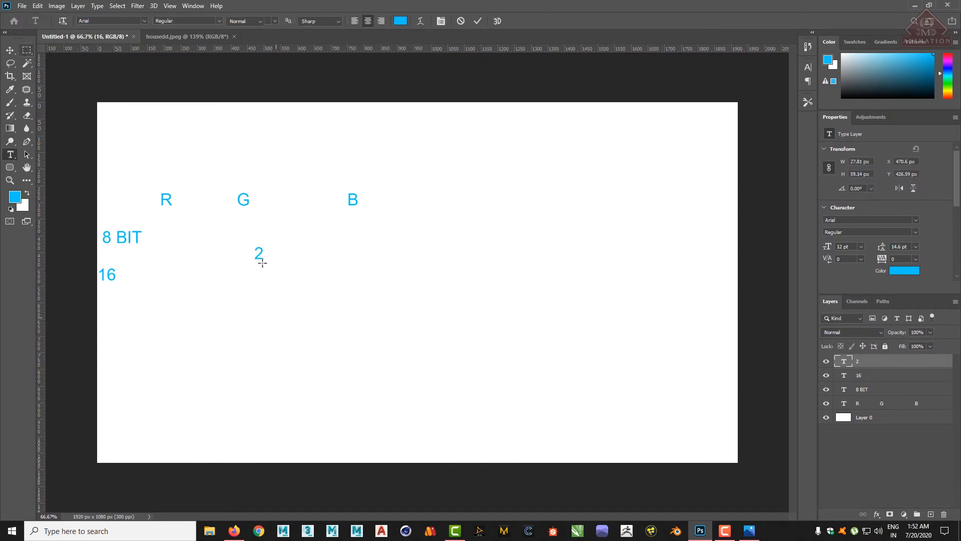
pyautogui.press('m')
pyautogui.click(10, 50)
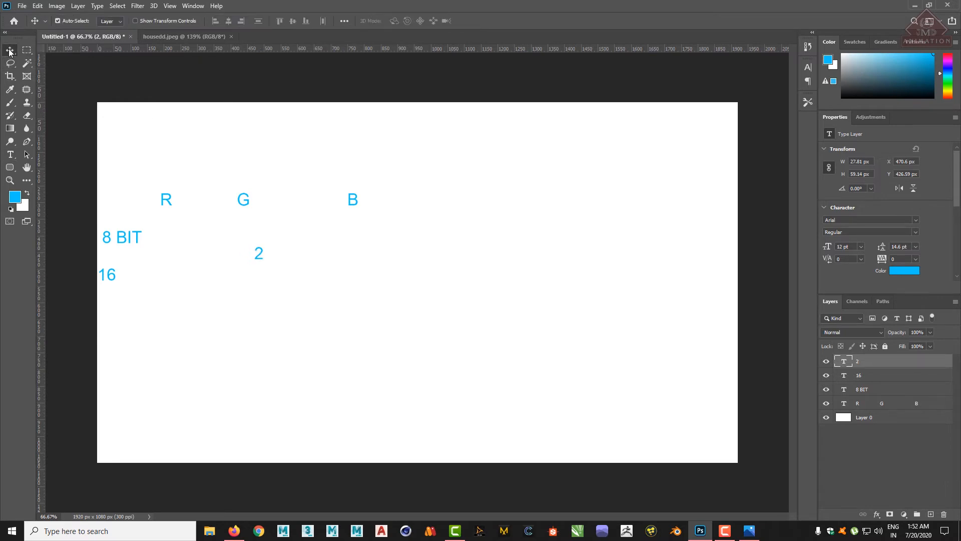
pyautogui.moveTo(259, 258); pyautogui.dragTo(423, 260)
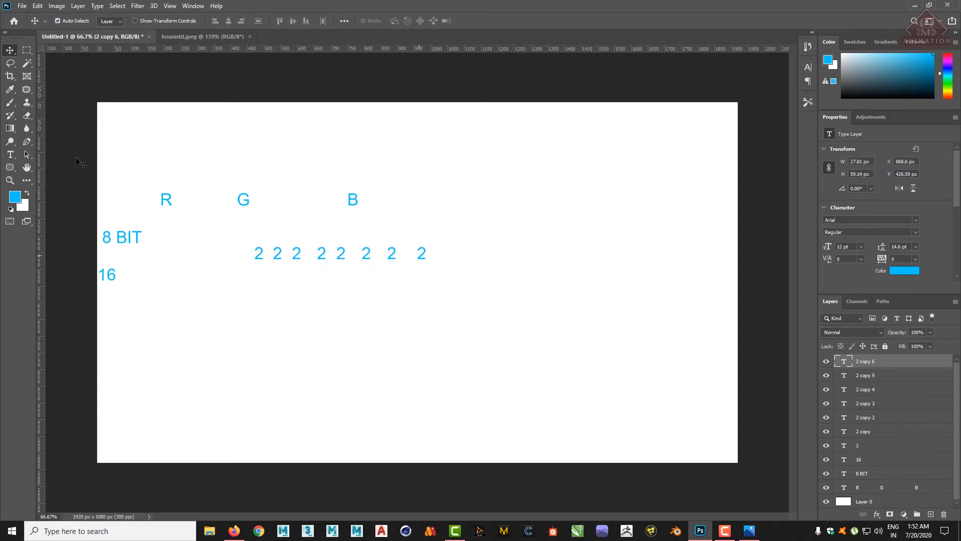
# Step: Try to merge the duplicated 2 layers without the original 2 and move them to the upper canvas
pyautogui.click(28, 50)
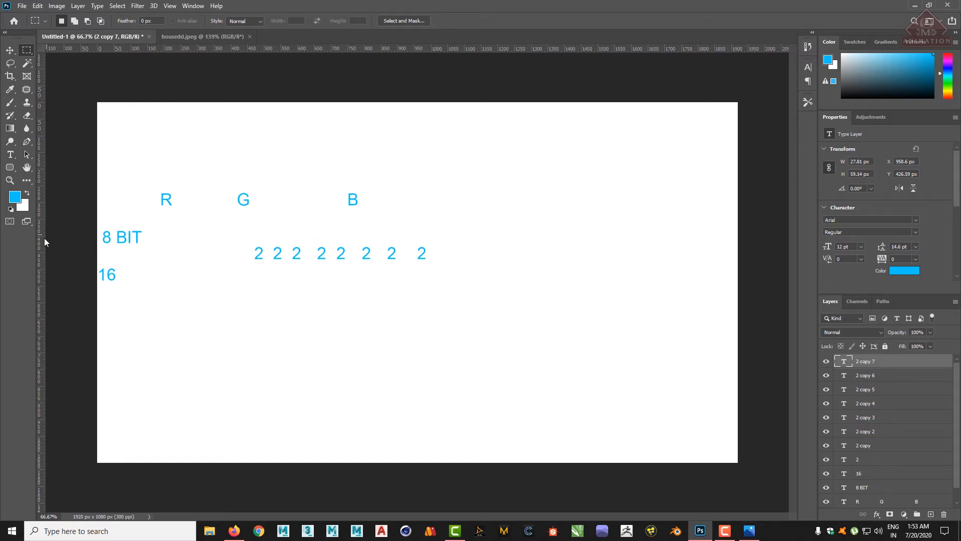
pyautogui.keyDown('shift'); pyautogui.click(880, 446); pyautogui.keyUp('shift')
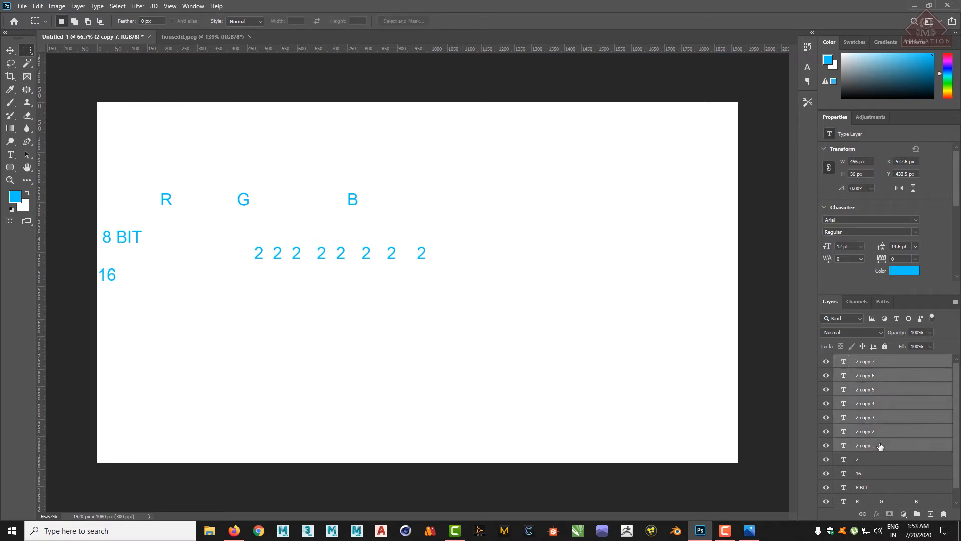
pyautogui.hotkey('ctrl', 'e')
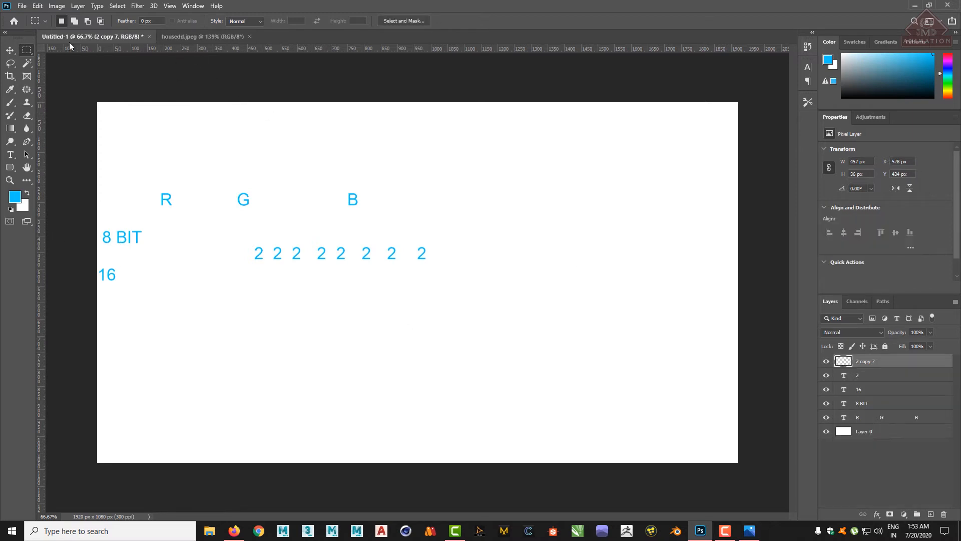
pyautogui.press('v')
pyautogui.moveTo(330, 259); pyautogui.dragTo(473, 144)
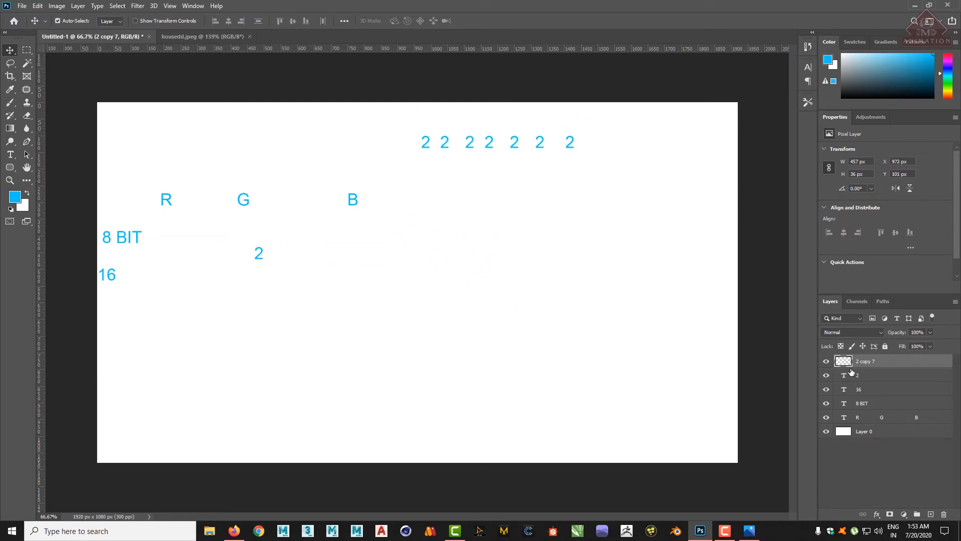
pyautogui.keyDown('shift'); pyautogui.click(843, 374); pyautogui.keyUp('shift')
pyautogui.hotkey('ctrl', 'z')
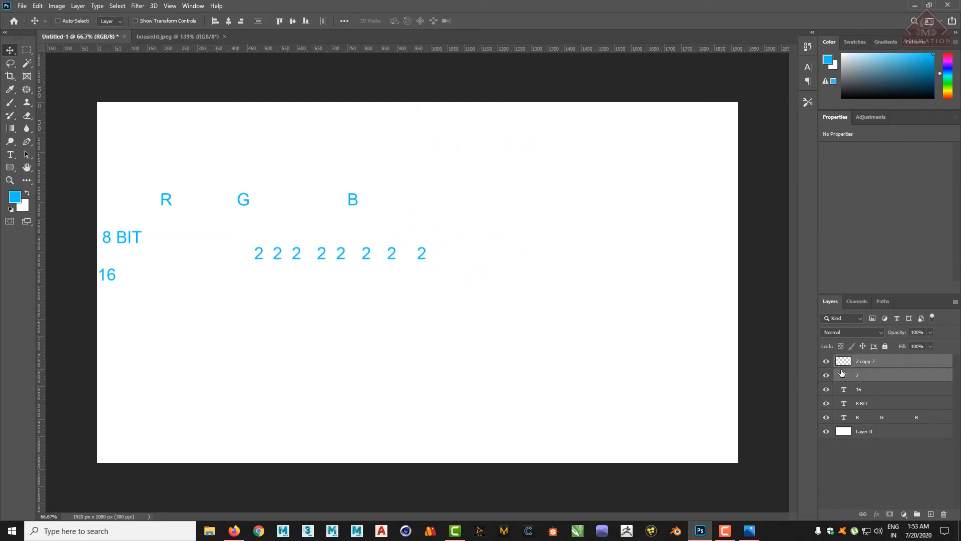
pyautogui.hotkey('ctrl', 'z')
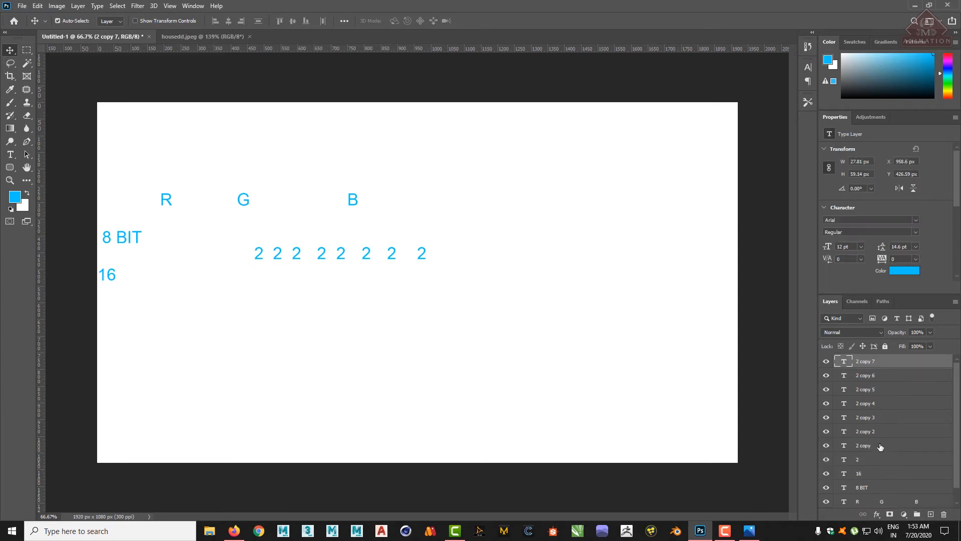
# Step: Merge all eight 2 layers into one layer and move the row to the canvas's upper-right area
pyautogui.keyDown('shift'); pyautogui.click(880, 445); pyautogui.keyUp('shift')
pyautogui.keyDown('shift'); pyautogui.click(872, 459); pyautogui.keyUp('shift')
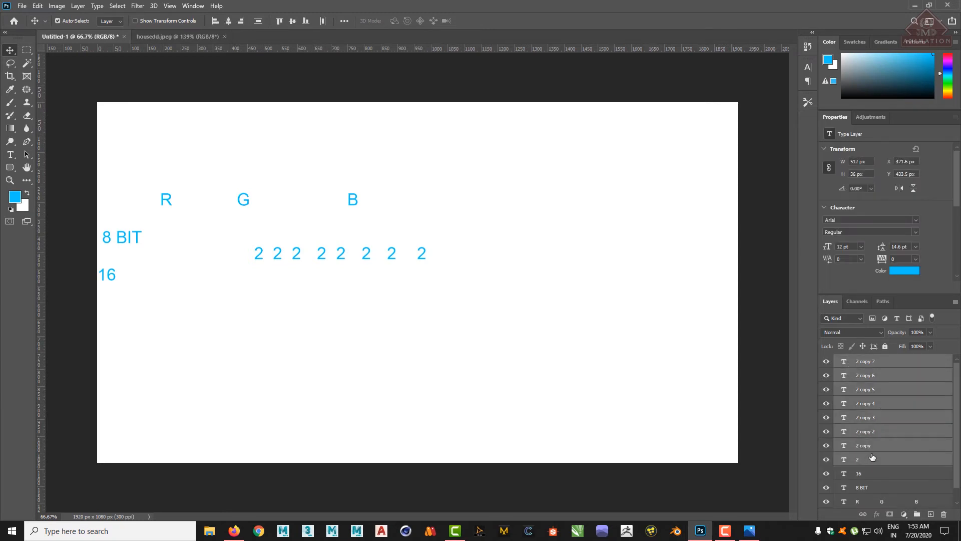
pyautogui.hotkey('ctrl', 'e')
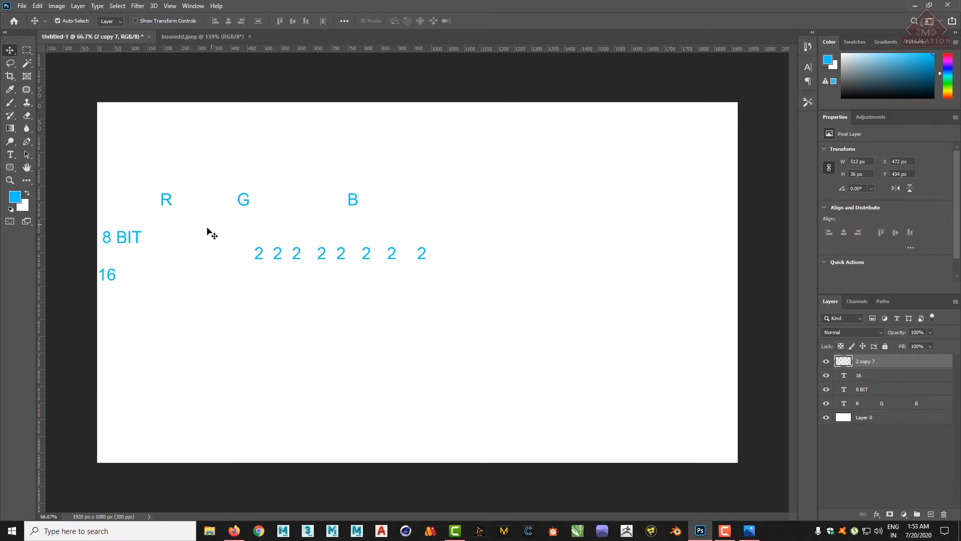
pyautogui.moveTo(296, 260); pyautogui.dragTo(566, 142)
# Step: Add the text "256" under R in the 8 BIT row and duplicate it under G and B
pyautogui.click(14, 154)
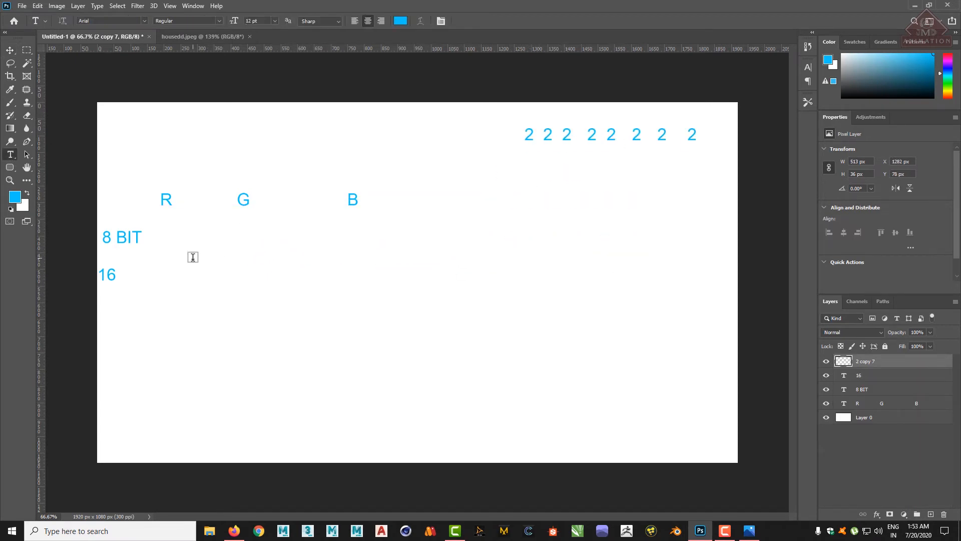
pyautogui.click(156, 234)
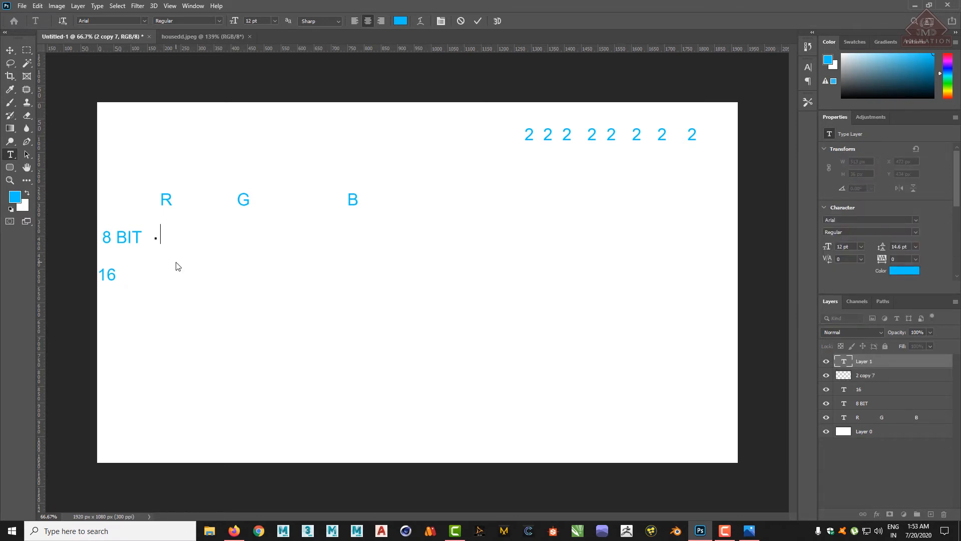
pyautogui.write('256')
pyautogui.click(9, 49)
pyautogui.moveTo(173, 236)
pyautogui.mouseDown()
pyautogui.moveTo(164, 220)
pyautogui.moveTo(169, 238)
pyautogui.mouseUp()
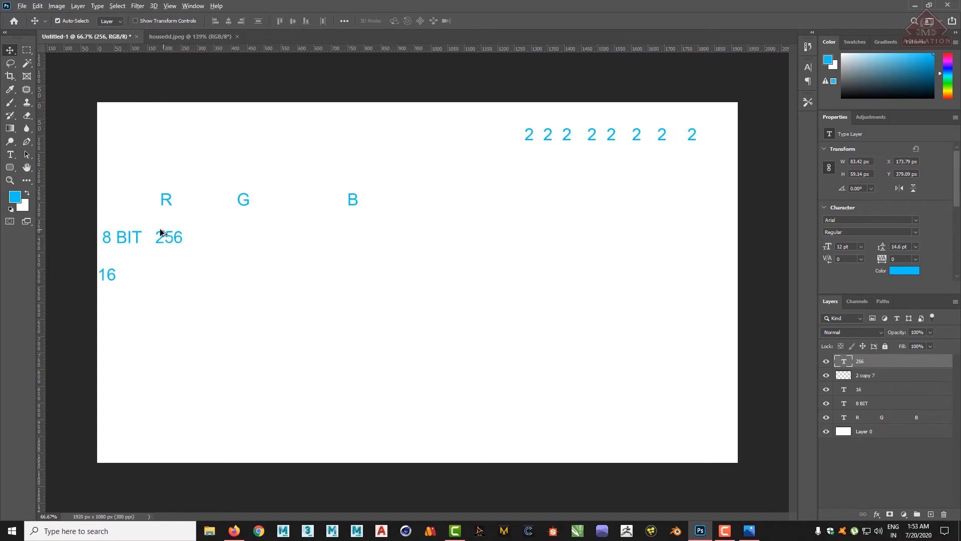
pyautogui.moveTo(175, 241); pyautogui.dragTo(351, 240)
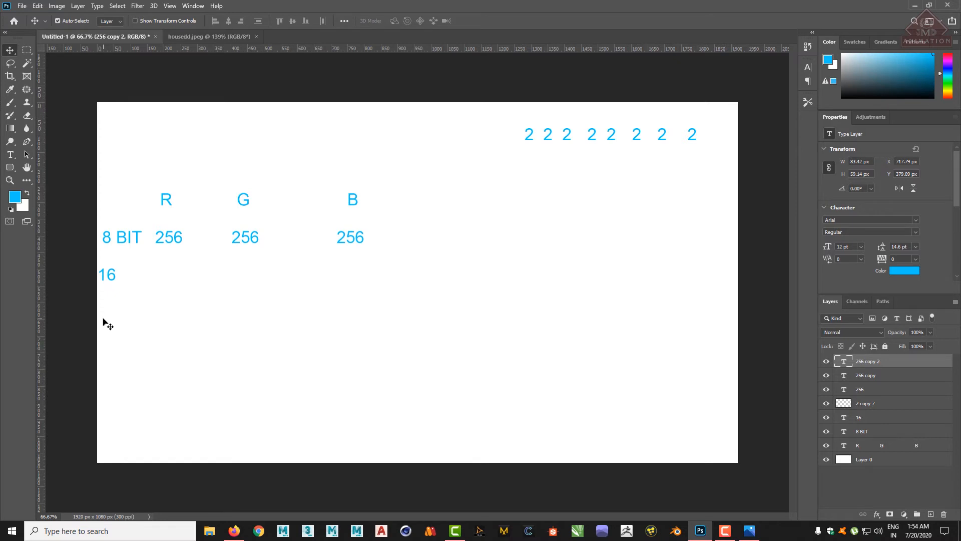
# Step: Open the Windows Calculator and place its window over the lower canvas, clear of the text
pyautogui.click(131, 531)
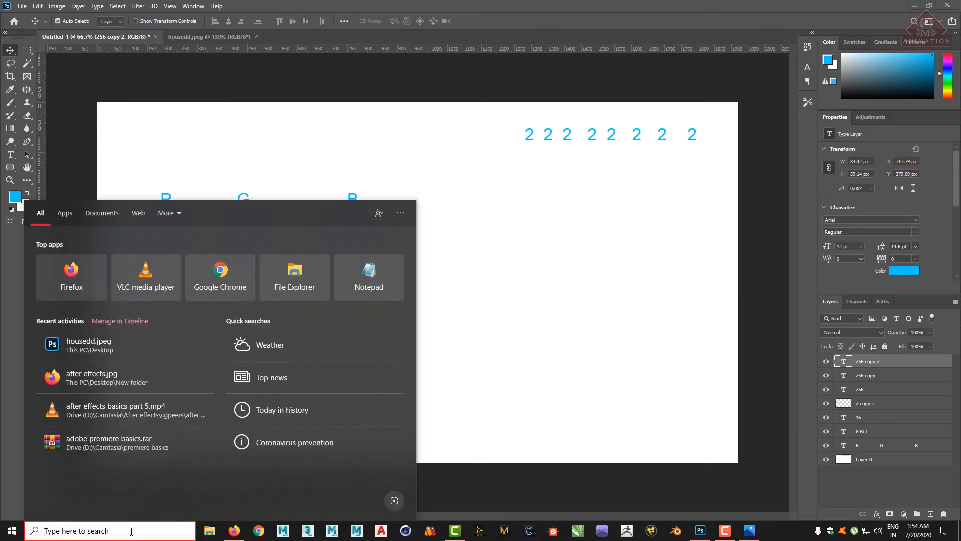
pyautogui.write('CA')
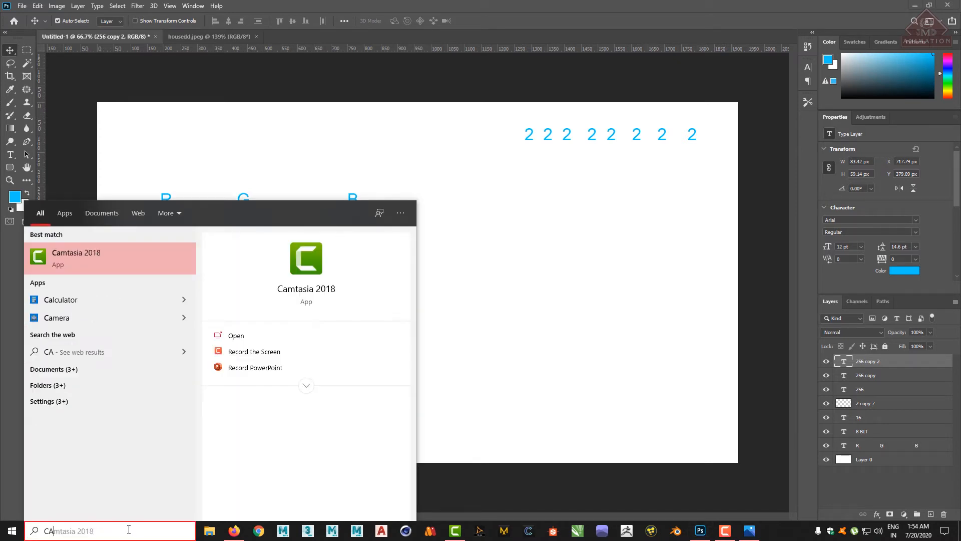
pyautogui.write('LC')
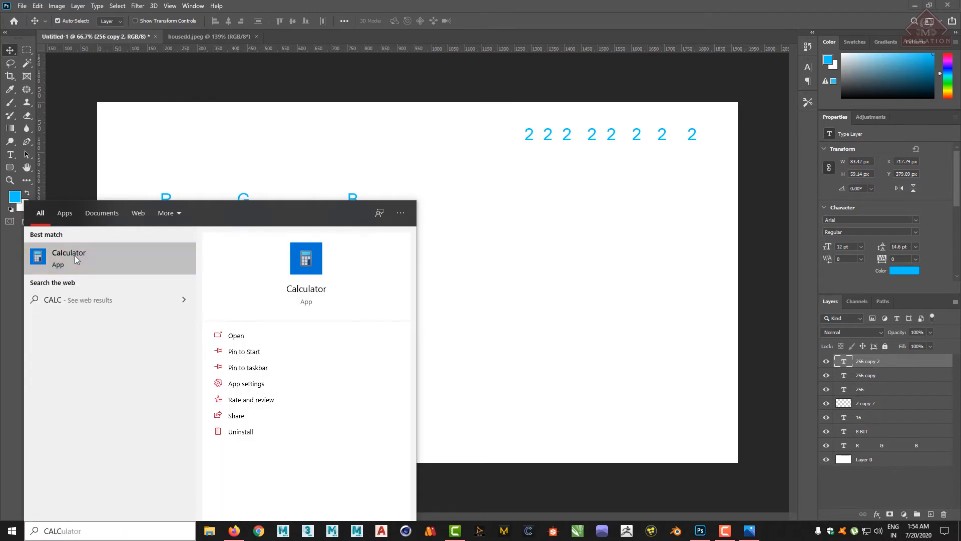
pyautogui.click(76, 259)
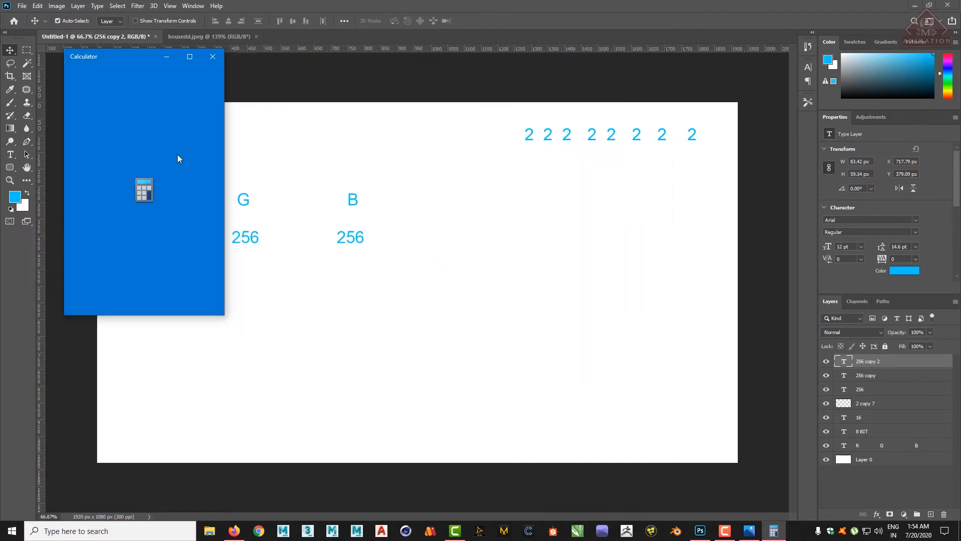
pyautogui.moveTo(139, 58); pyautogui.dragTo(564, 110)
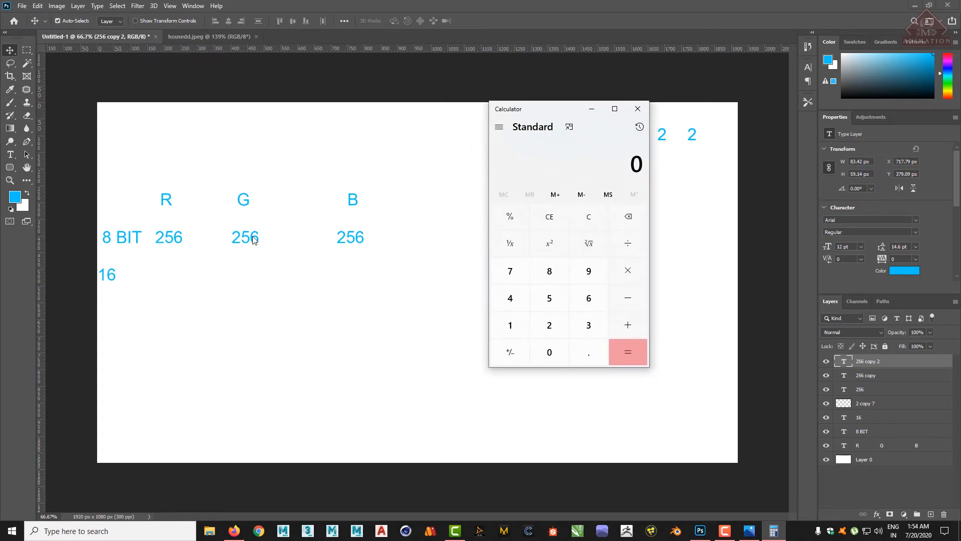
pyautogui.moveTo(532, 107); pyautogui.dragTo(474, 230)
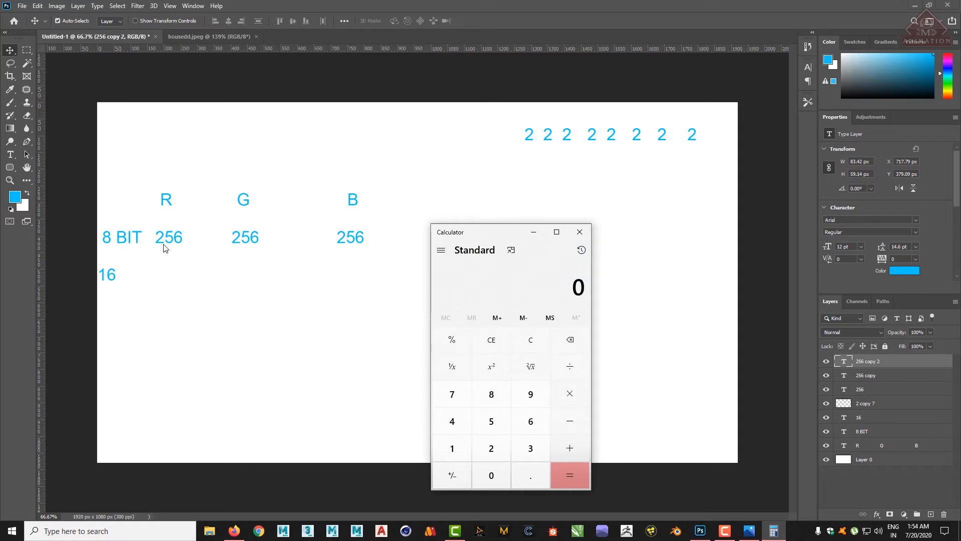
# Step: Calculate 256 × 256 × 256 in Calculator
pyautogui.click(491, 448)
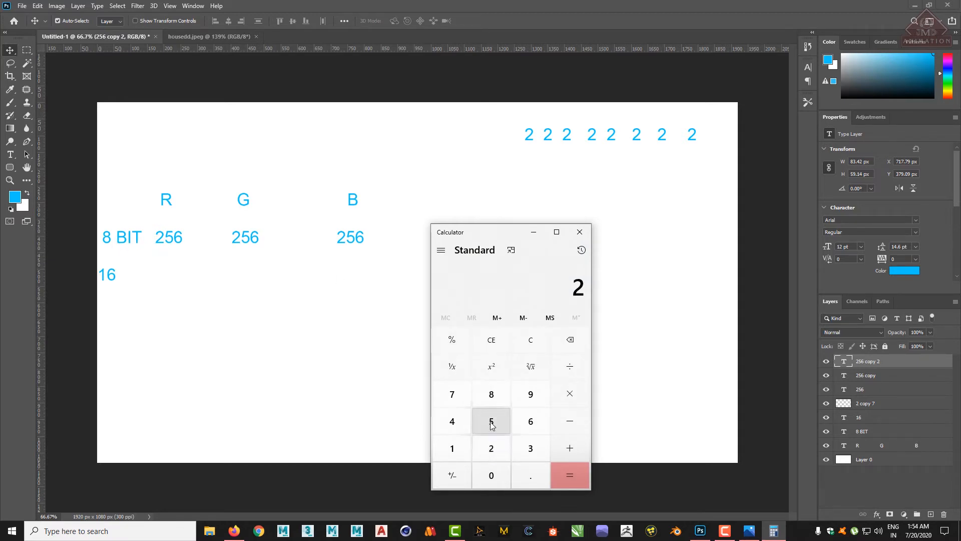
pyautogui.click(491, 421)
pyautogui.click(531, 423)
pyautogui.click(569, 393)
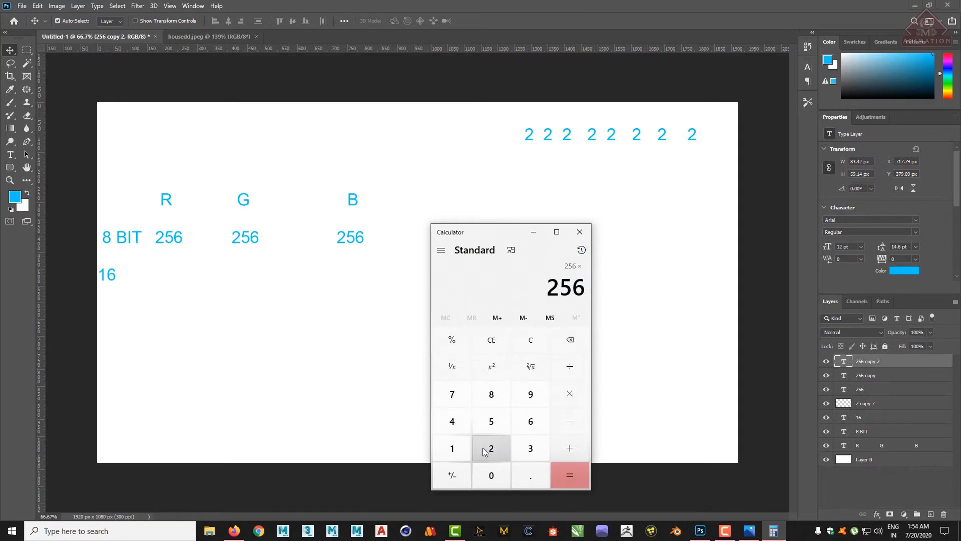
pyautogui.click(492, 448)
pyautogui.click(492, 421)
pyautogui.click(530, 421)
pyautogui.click(570, 394)
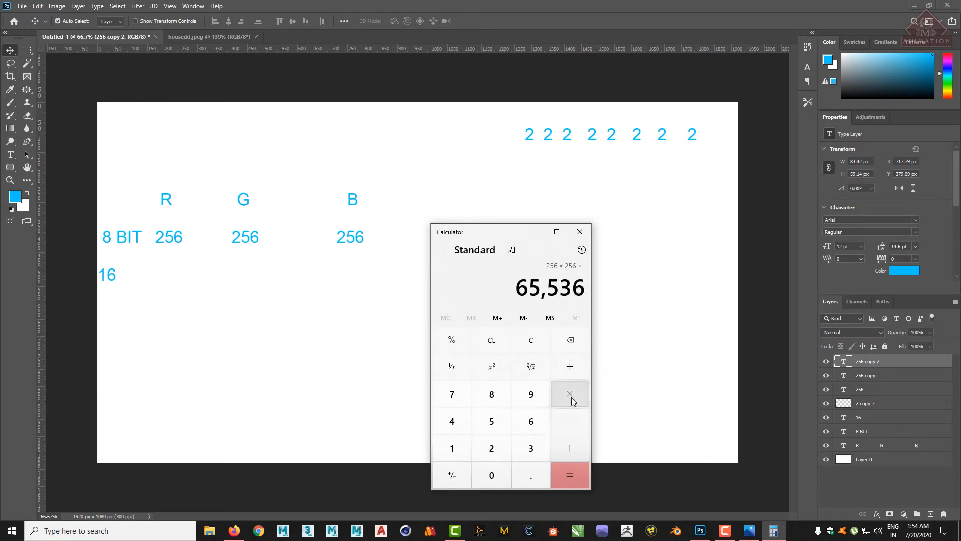
pyautogui.click(491, 448)
pyautogui.click(492, 421)
pyautogui.click(530, 421)
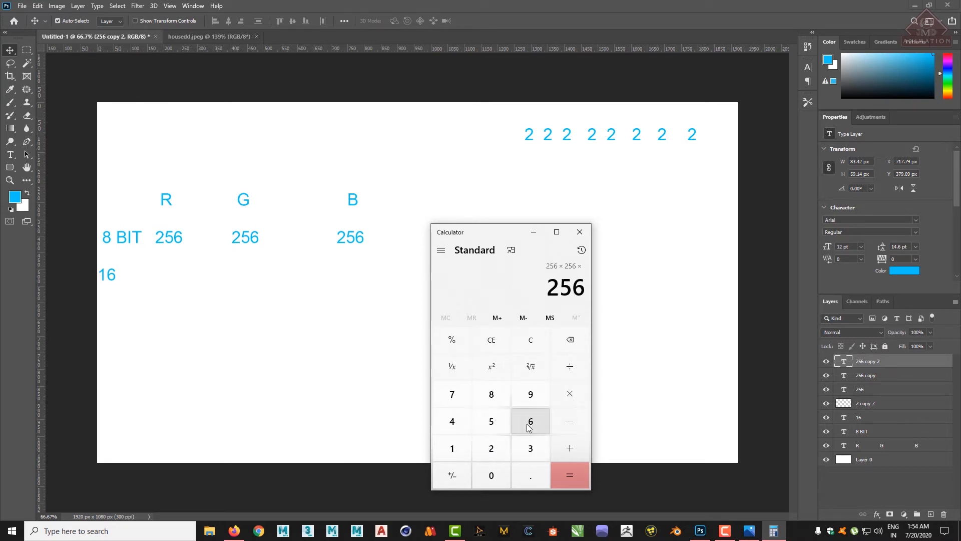
pyautogui.click(569, 476)
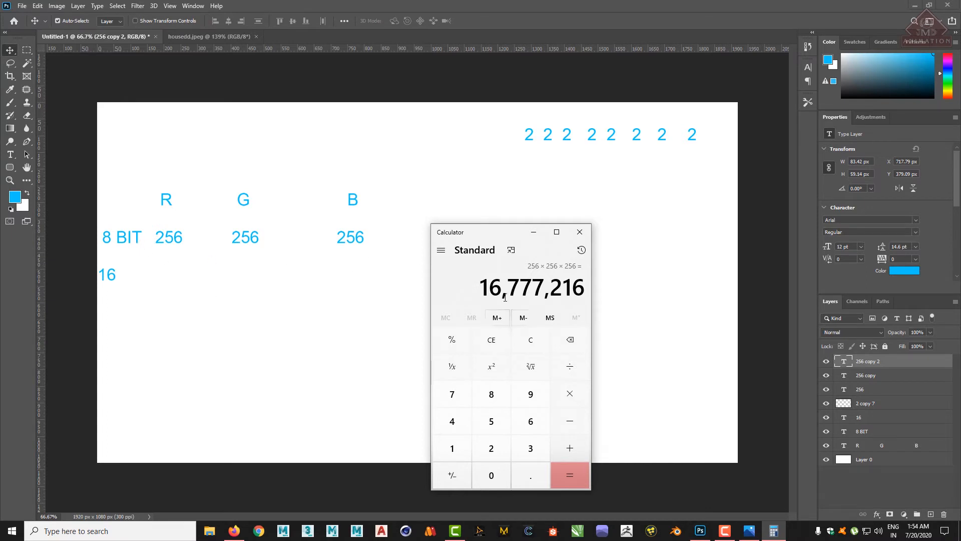
# Step: Copy the product of the three 256 values from Calculator and close the Calculator window
pyautogui.moveTo(482, 288); pyautogui.dragTo(587, 287)
pyautogui.hotkey('ctrl', 'c')
pyautogui.rightClick(560, 286)
pyautogui.click(582, 293)
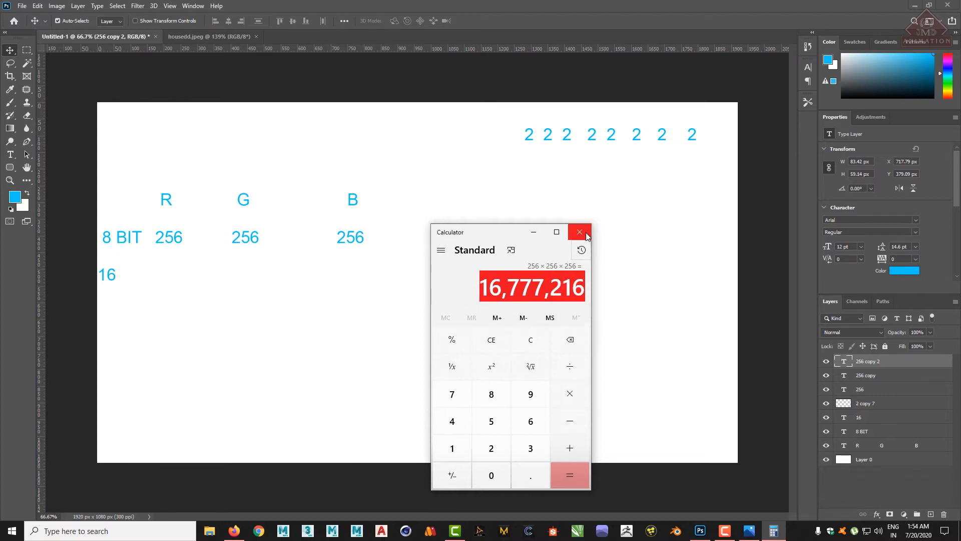
pyautogui.click(585, 234)
# Step: Paste the copied number 16,777,216 as a new text layer beside B's 256 and align it with the 8 BIT row
pyautogui.click(10, 154)
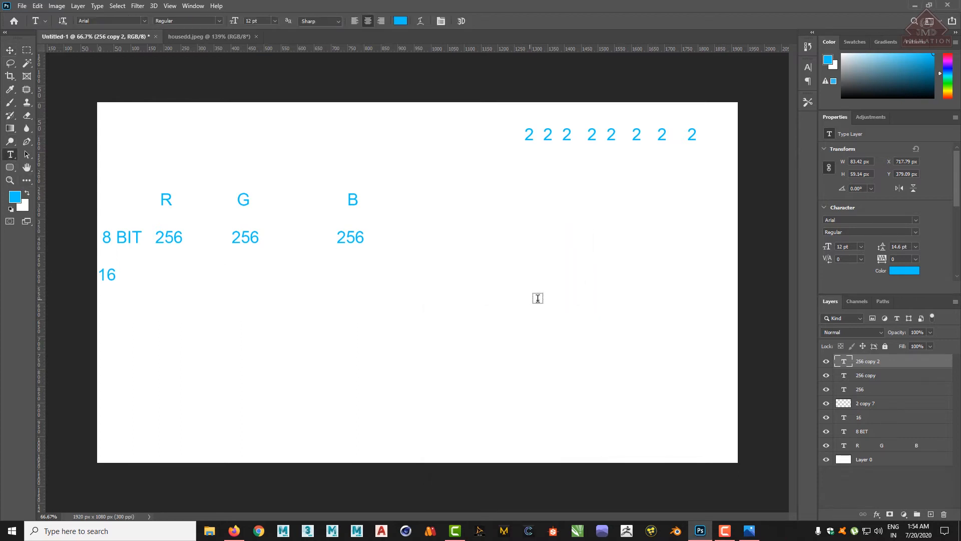
pyautogui.click(452, 238)
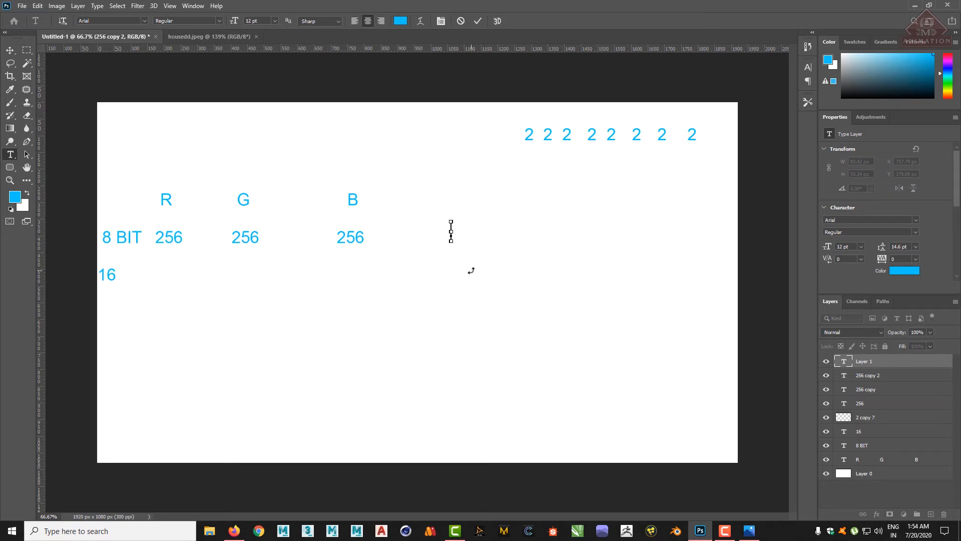
pyautogui.hotkey('ctrl', 'v')
pyautogui.press('Escape')
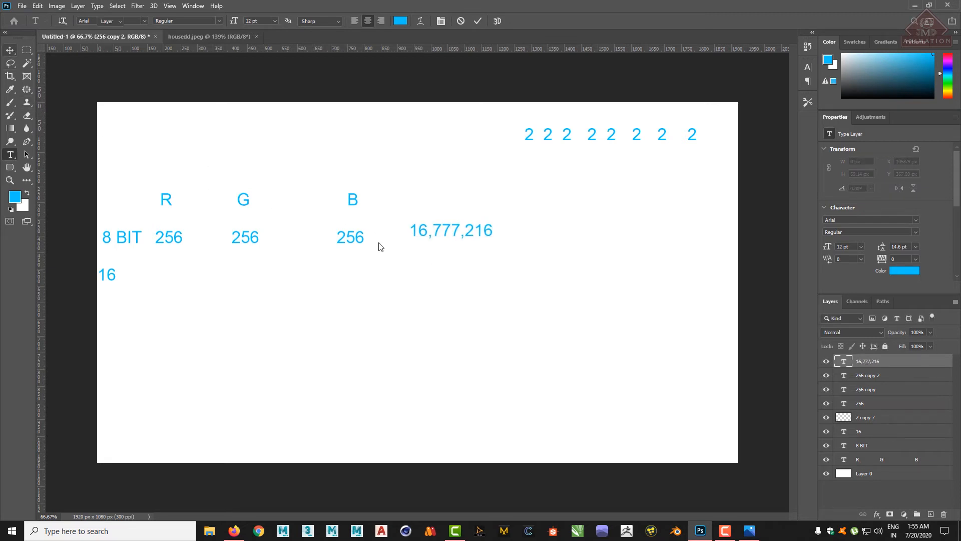
pyautogui.press('v')
pyautogui.moveTo(427, 229); pyautogui.dragTo(442, 231)
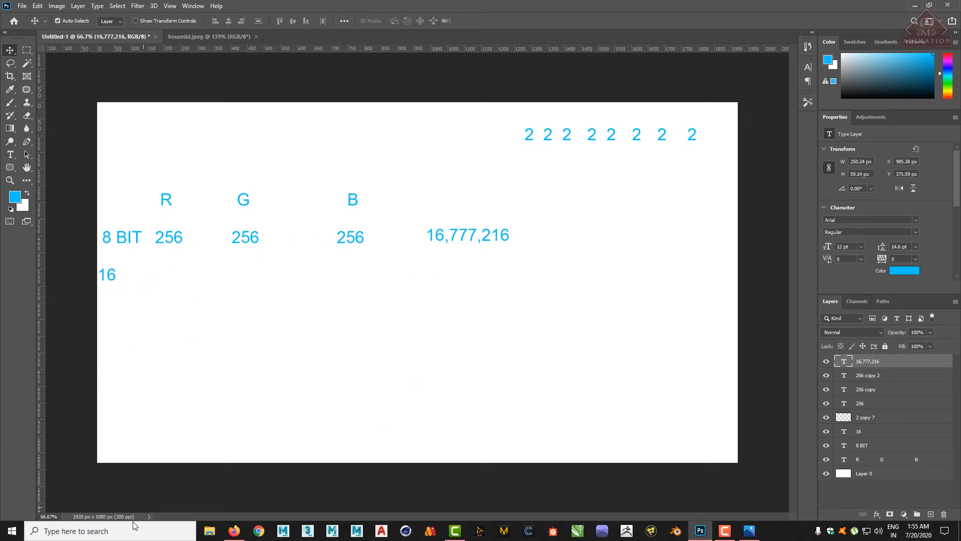
# Step: Search Windows for "CALC" and open the Calculator app again
pyautogui.click(749, 531)
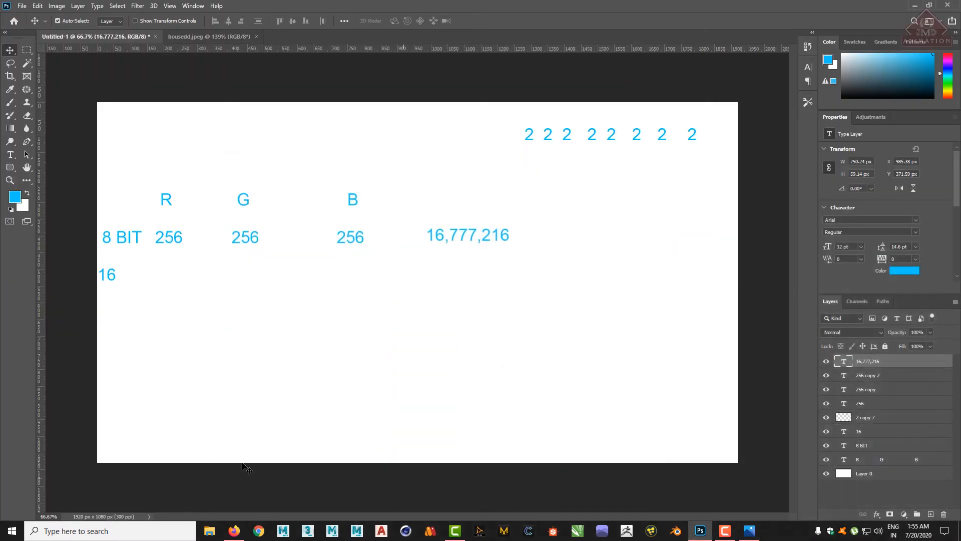
pyautogui.click(94, 532)
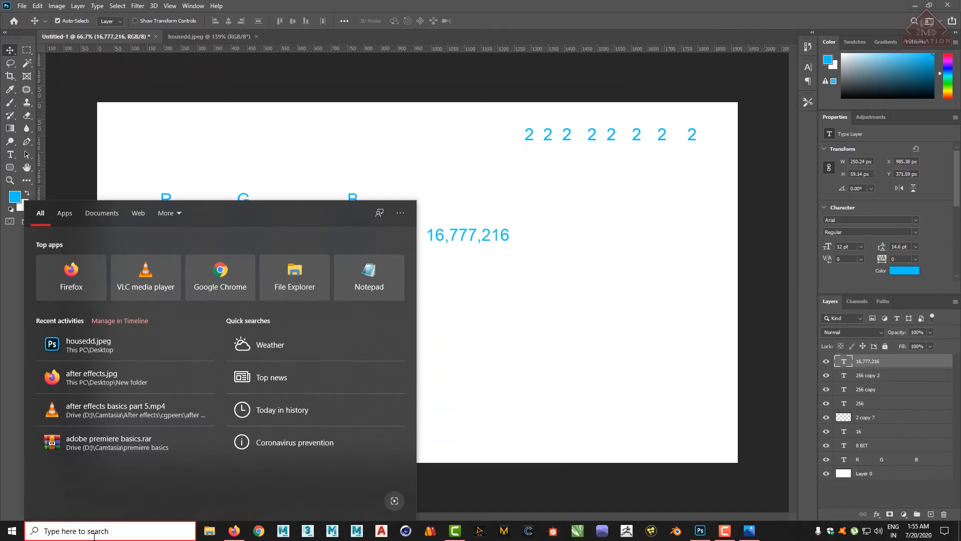
pyautogui.write('CALC')
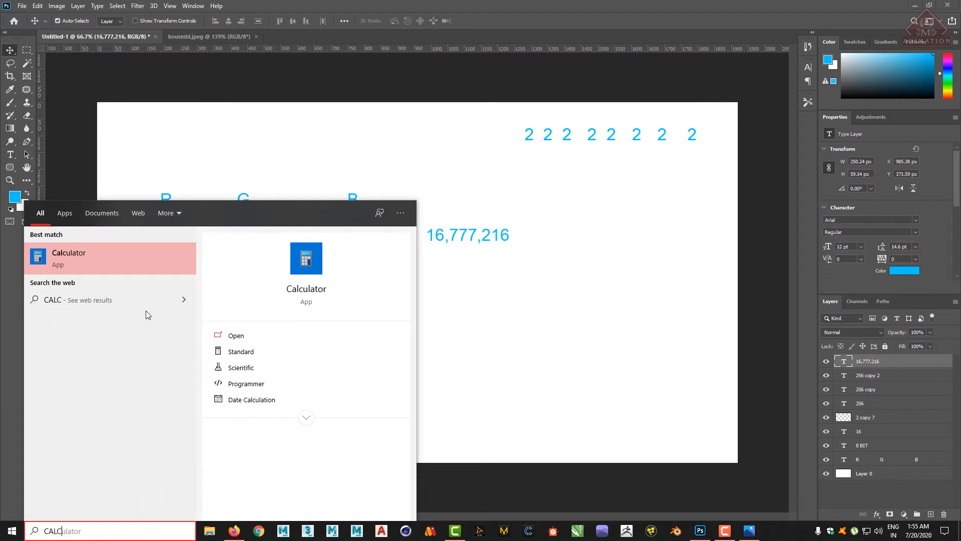
pyautogui.click(91, 258)
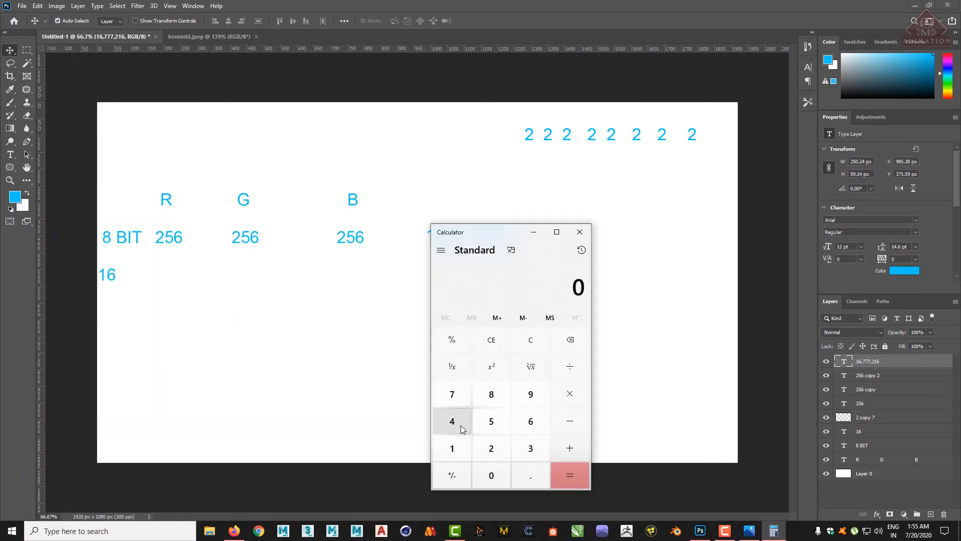
# Step: Calculate 256 × 256 in Calculator
pyautogui.click(491, 447)
pyautogui.click(491, 421)
pyautogui.click(531, 421)
pyautogui.click(570, 393)
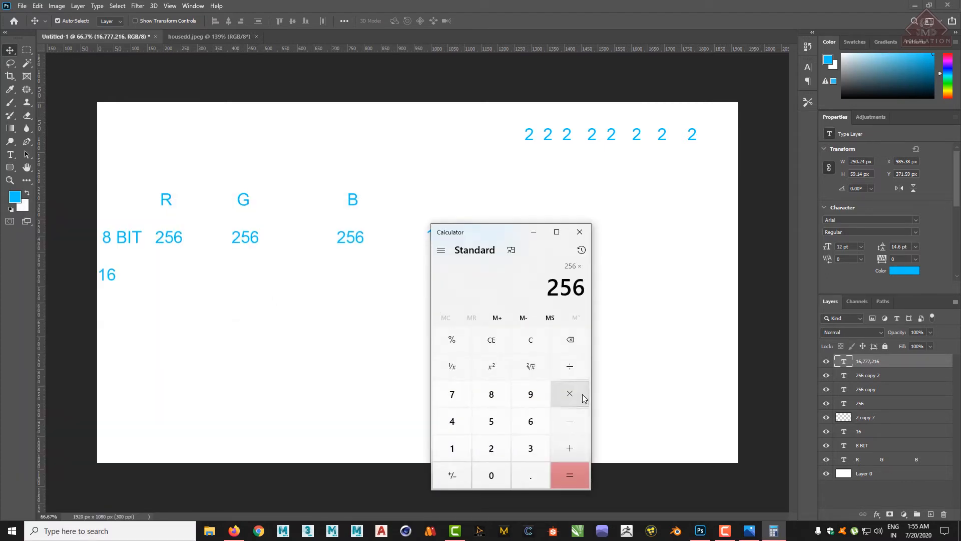
pyautogui.click(491, 447)
pyautogui.click(491, 420)
pyautogui.click(530, 420)
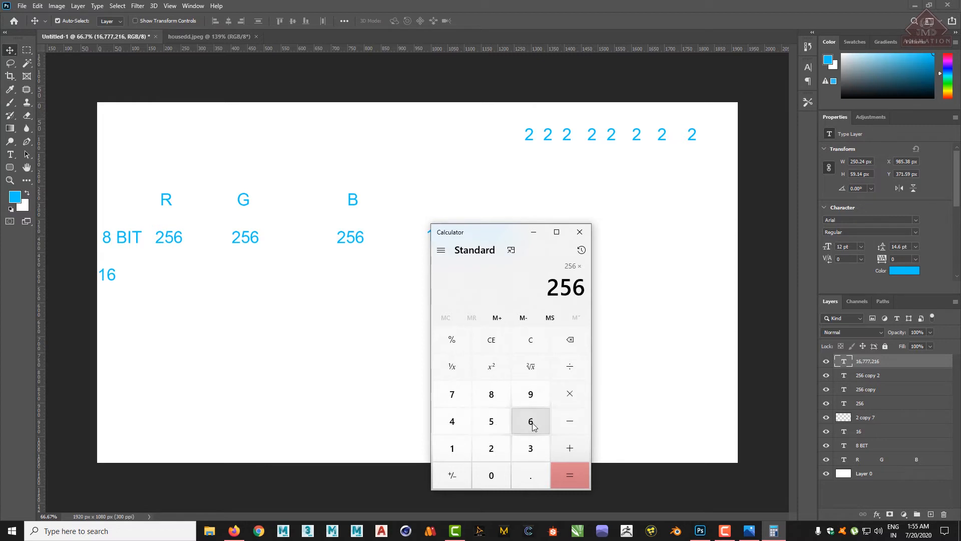
pyautogui.click(583, 479)
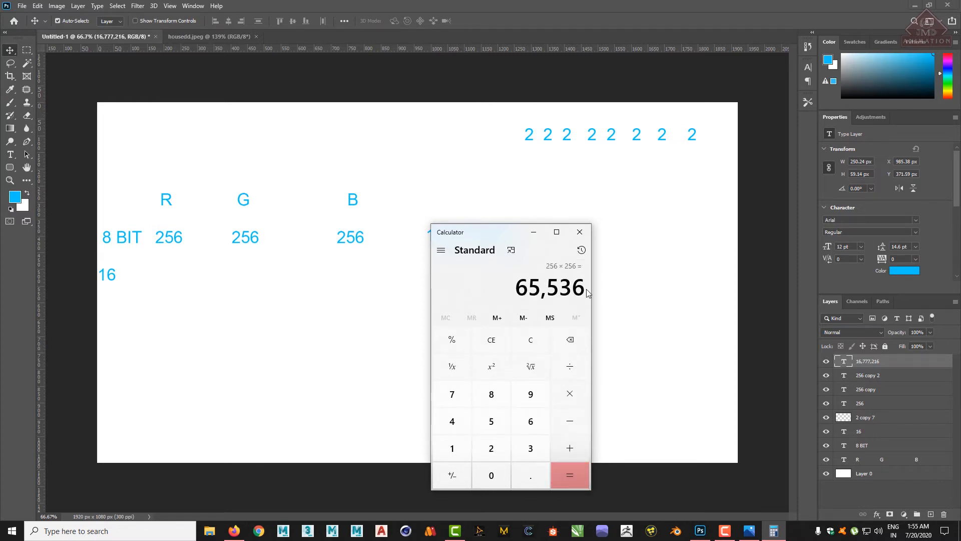
# Step: Copy the product of the two 256 values from Calculator and close its window
pyautogui.moveTo(583, 288); pyautogui.dragTo(500, 288)
pyautogui.hotkey('ctrl', 'c')
pyautogui.rightClick(549, 290)
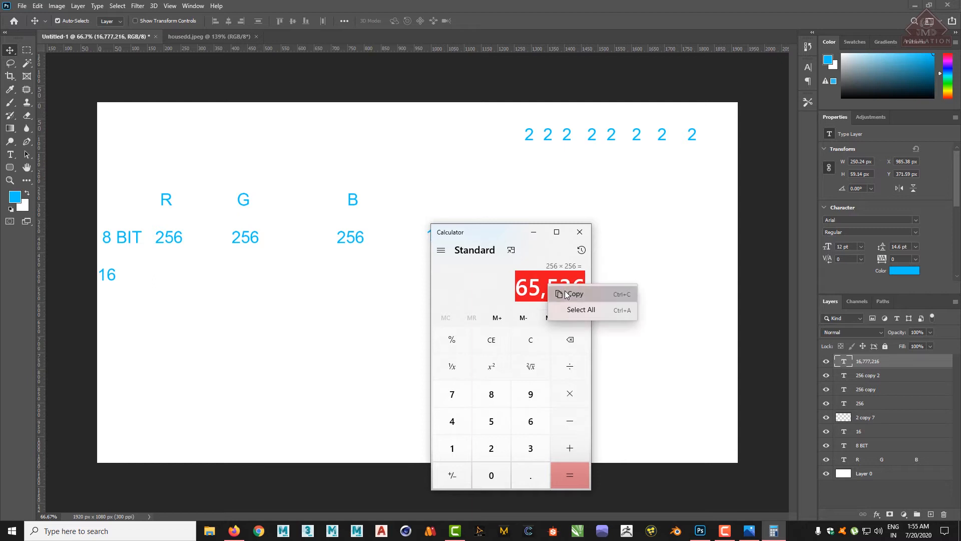
pyautogui.click(560, 294)
pyautogui.click(580, 232)
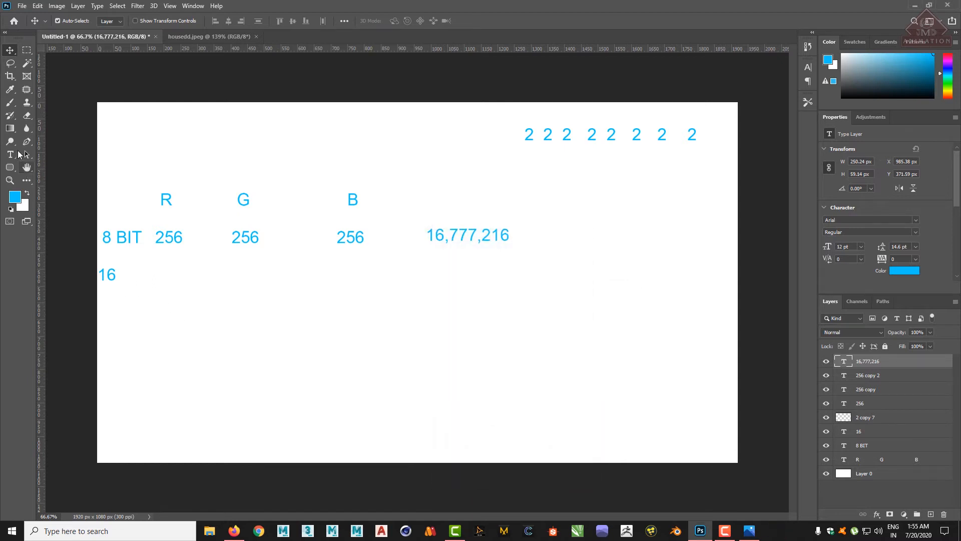
# Step: Paste 65,536 as text under R in the 16 row and duplicate it under G and B
pyautogui.click(11, 152)
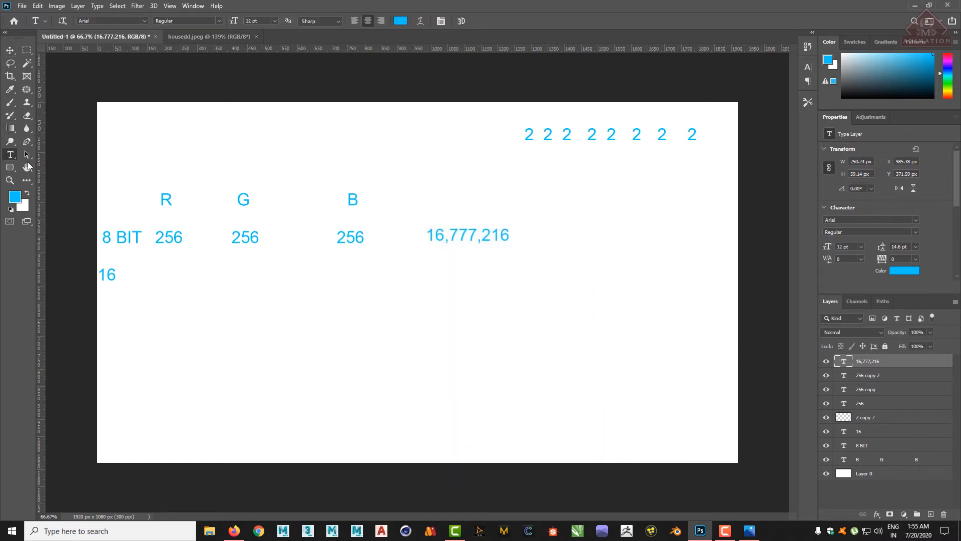
pyautogui.click(151, 274)
pyautogui.hotkey('ctrl', 'v')
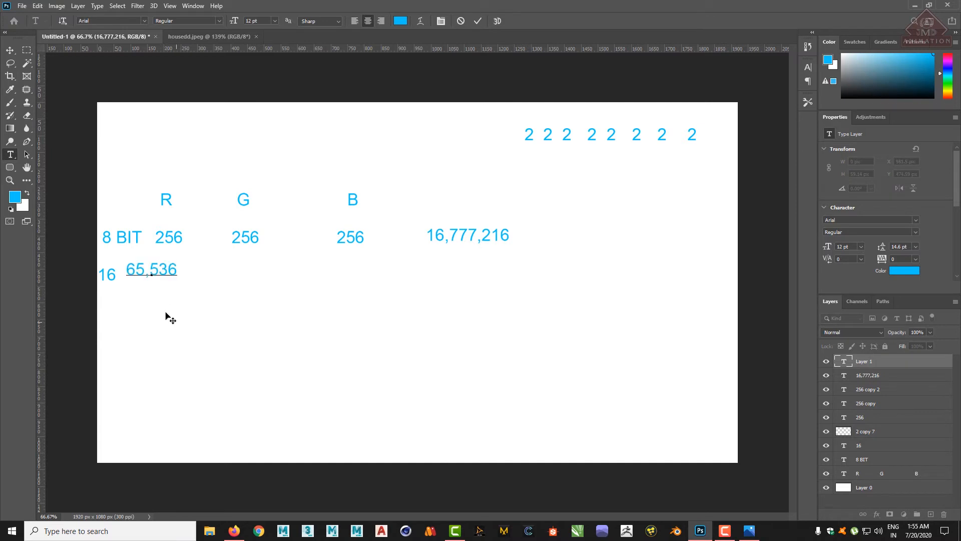
pyautogui.press('Escape')
pyautogui.press('v')
pyautogui.moveTo(155, 271); pyautogui.dragTo(357, 271)
pyautogui.hotkey('ctrl', 'j')
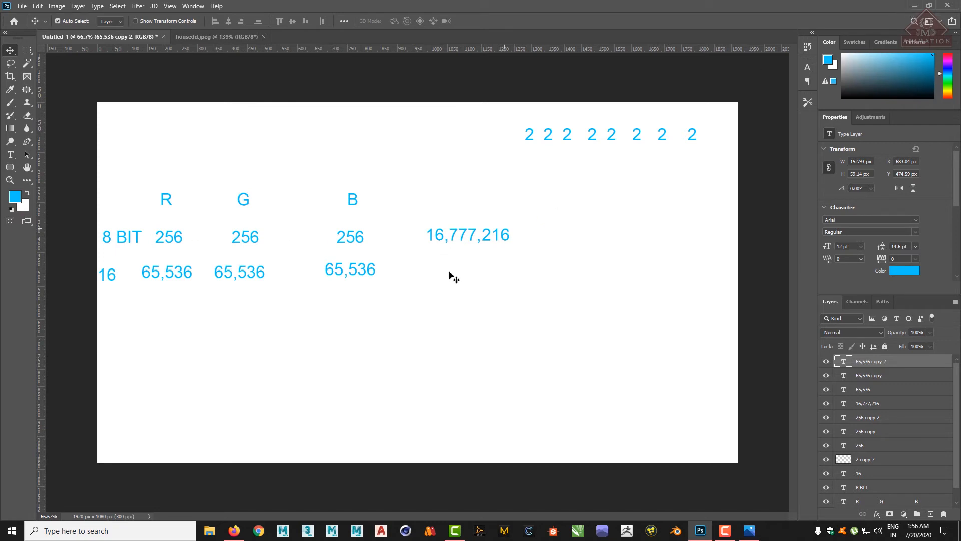
# Step: View the housedd.jpeg interior image in Photos, and return to Photoshop
pyautogui.click(915, 5)
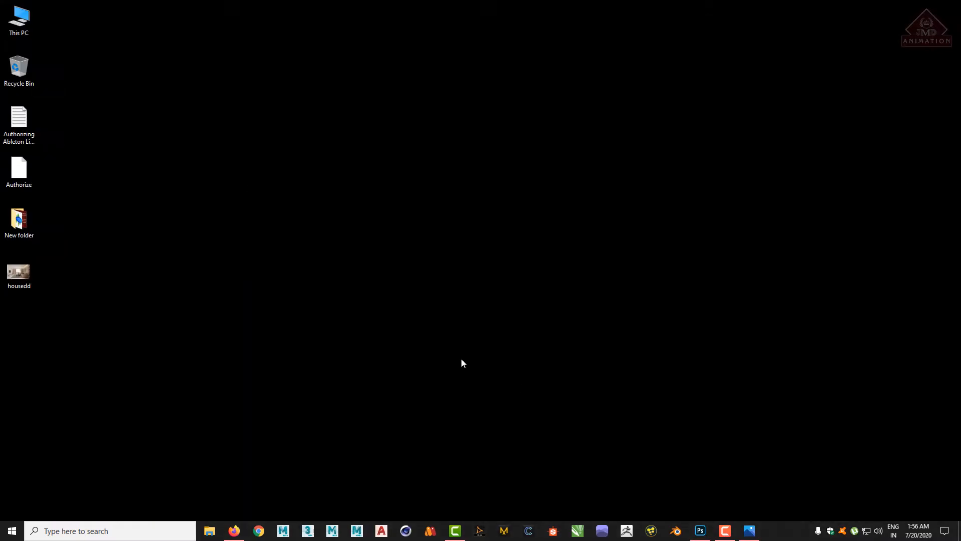
pyautogui.click(750, 531)
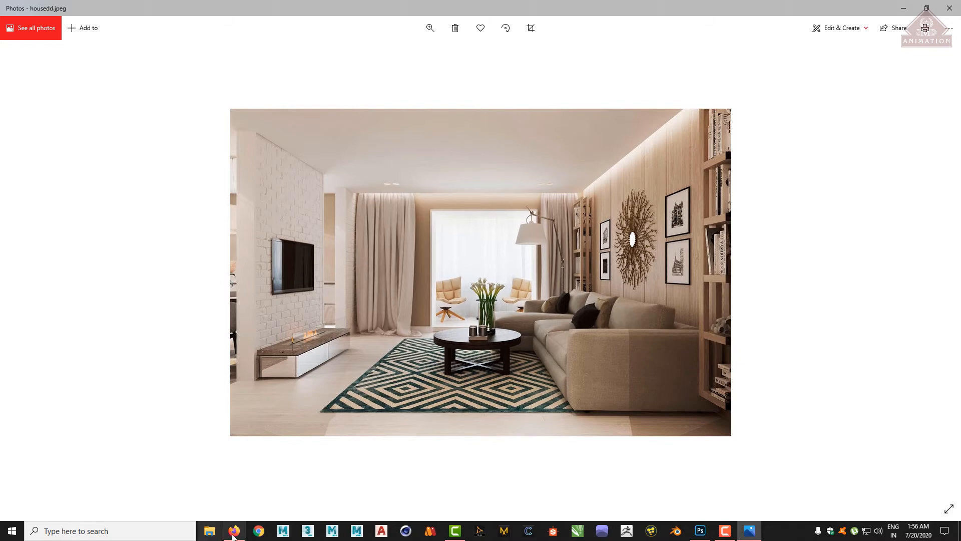
pyautogui.click(702, 531)
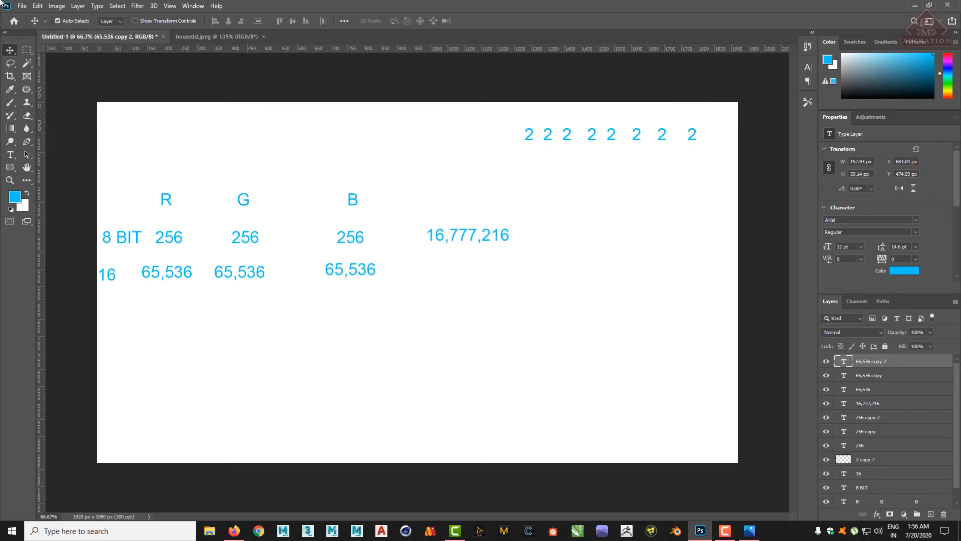
# Step: Examine the bit depth options for a new document, trying 16 bit and 8 bit, and close the settings without creating it
pyautogui.click(30, 6)
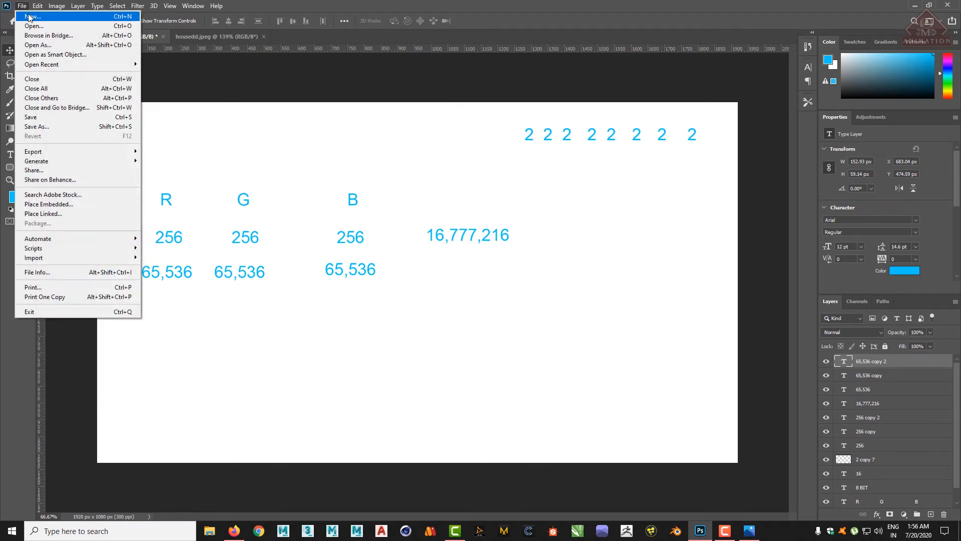
pyautogui.click(24, 16)
pyautogui.click(653, 268)
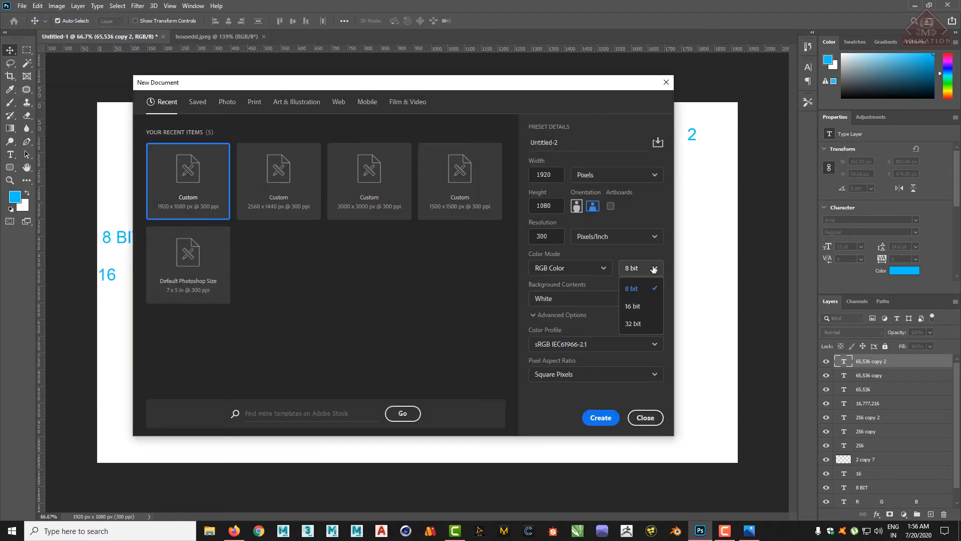
pyautogui.click(633, 306)
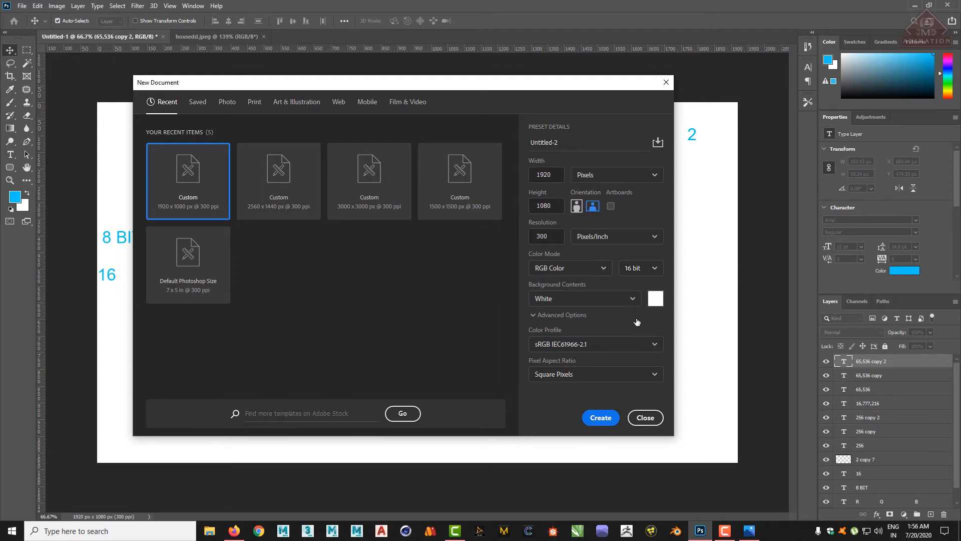
pyautogui.click(638, 273)
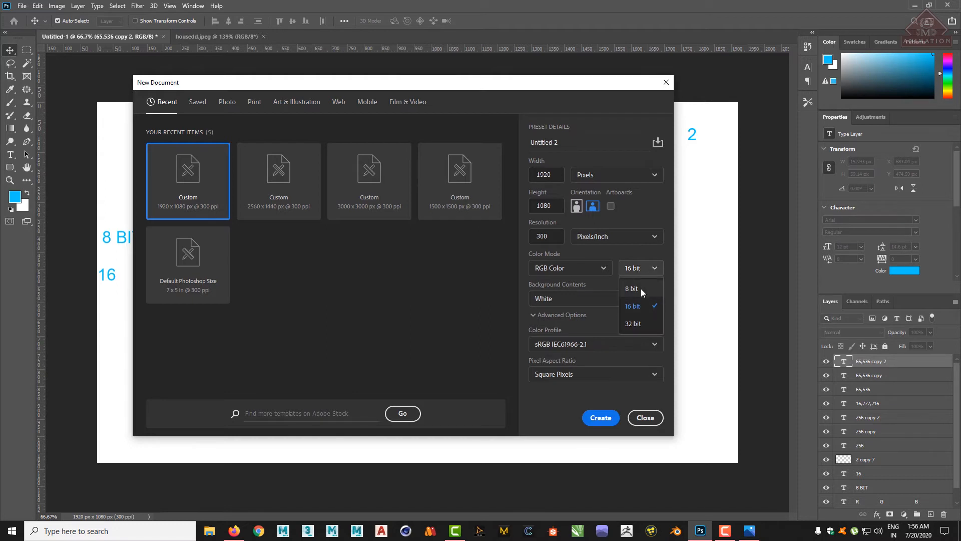
pyautogui.click(641, 288)
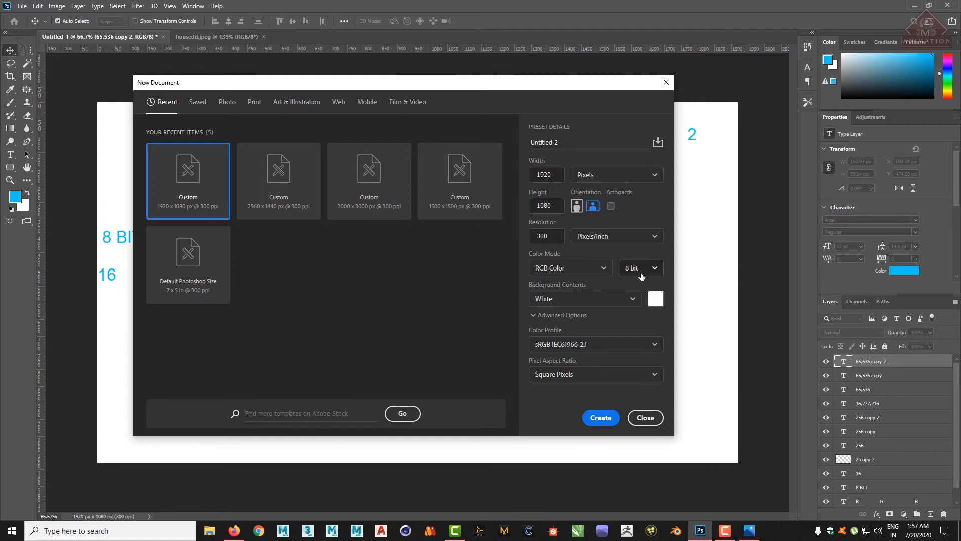
pyautogui.click(641, 270)
pyautogui.click(640, 269)
pyautogui.click(640, 269)
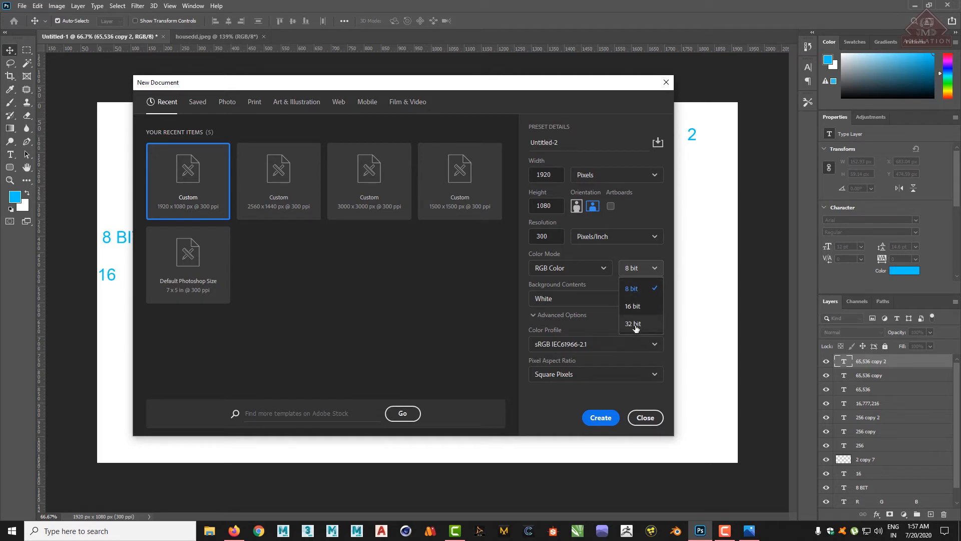
pyautogui.click(633, 289)
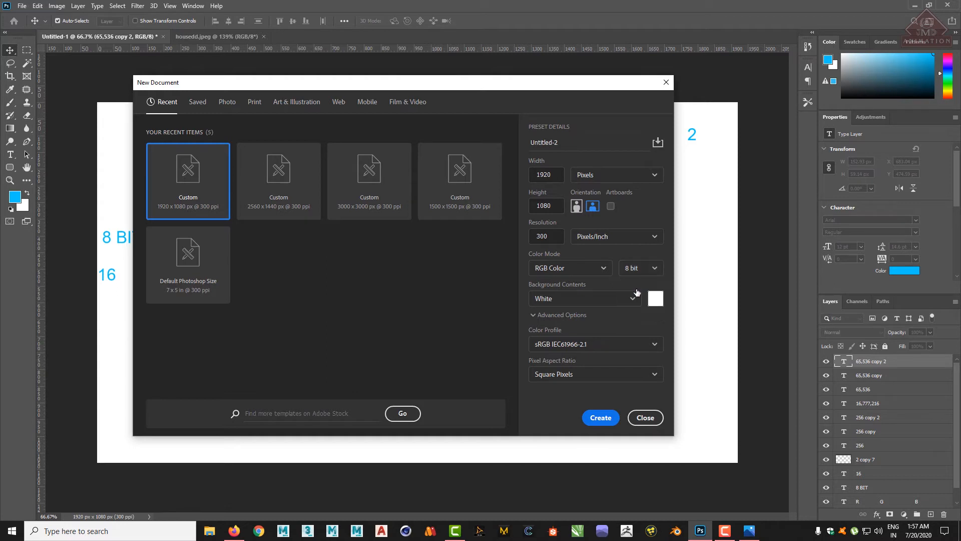
pyautogui.click(643, 417)
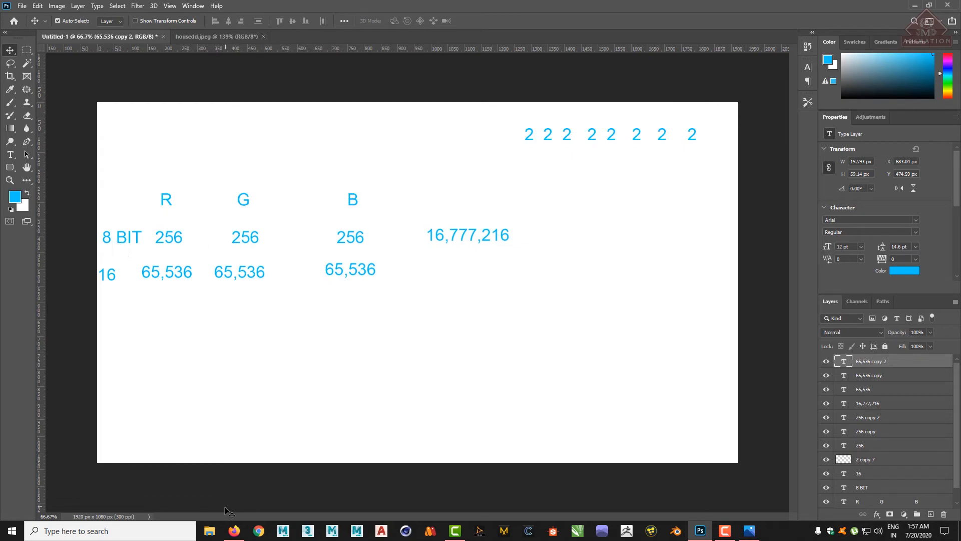
# Step: View the binary code image results in Firefox and return to the Photoshop diagram
pyautogui.click(234, 530)
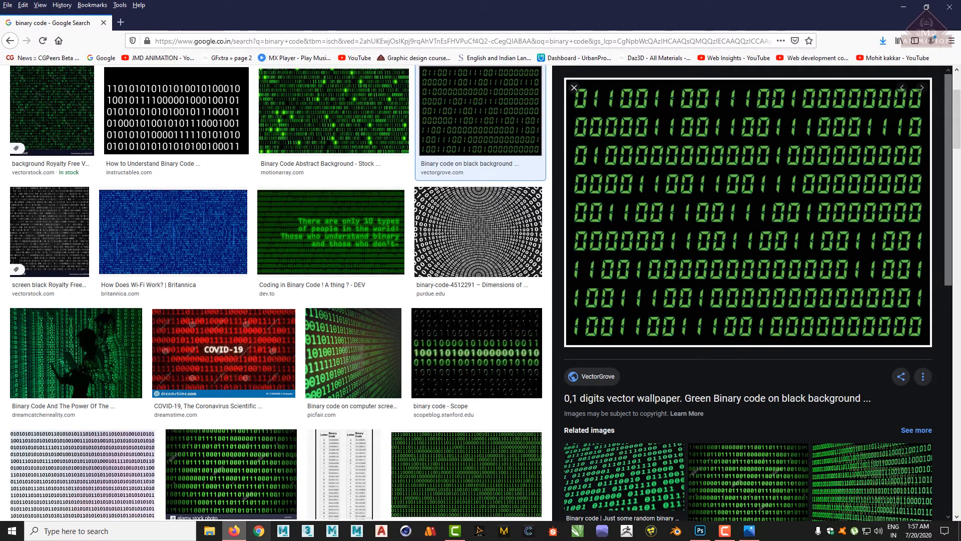
pyautogui.click(233, 531)
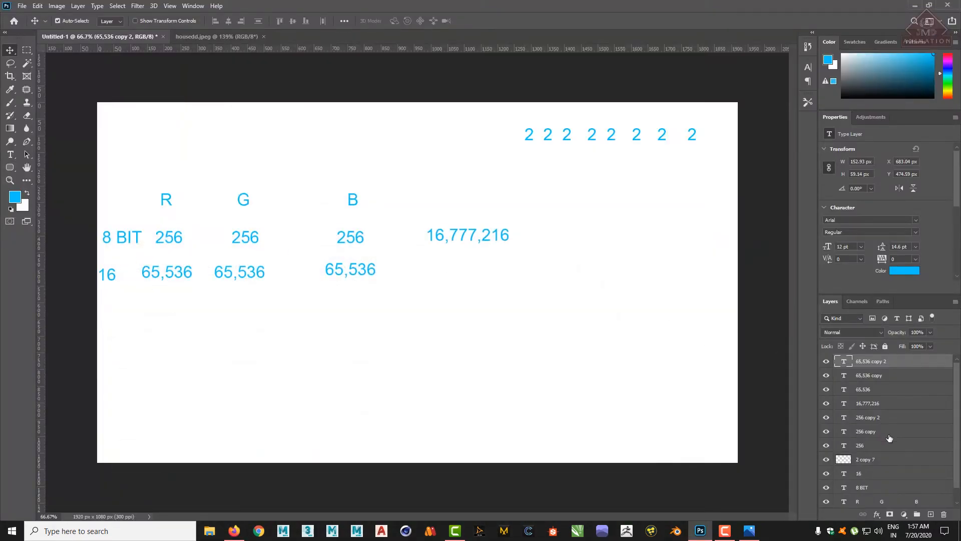
# Step: Delete all the text and number layers of the bit depth diagram, keeping only the white Layer 0
pyautogui.click(944, 515)
pyautogui.click(945, 515)
pyautogui.click(944, 515)
pyautogui.click(945, 516)
pyautogui.click(944, 515)
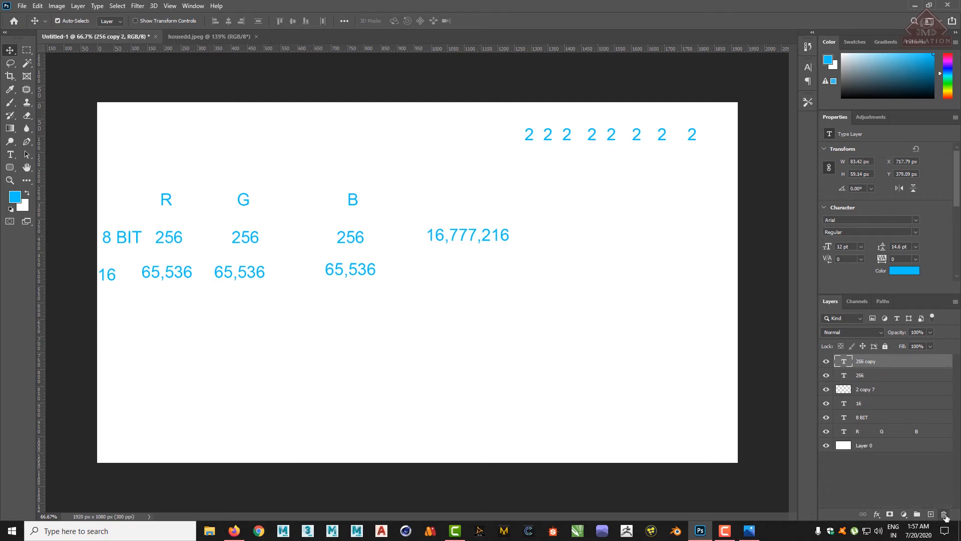
pyautogui.click(945, 515)
pyautogui.click(944, 515)
pyautogui.click(944, 515)
pyautogui.click(944, 515)
pyautogui.click(945, 515)
pyautogui.click(944, 515)
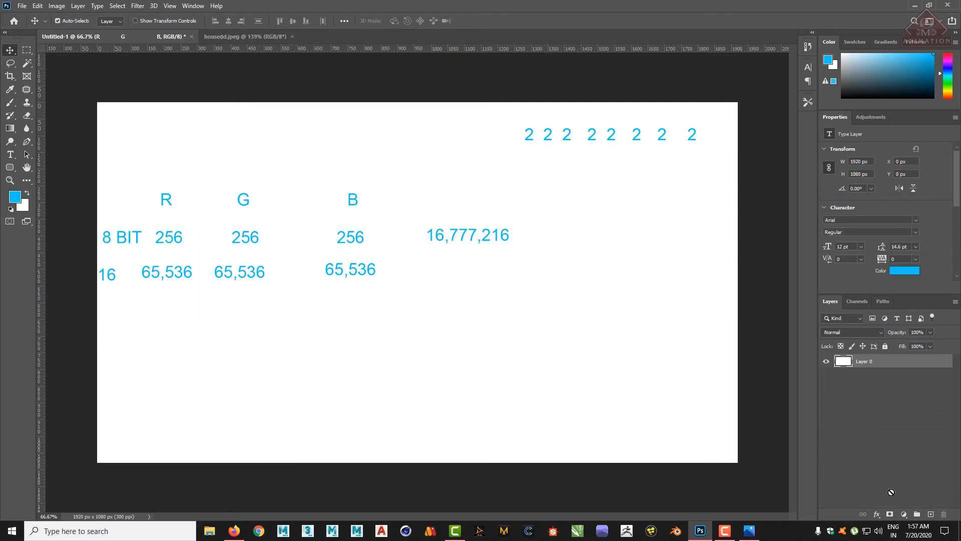
# Step: Begin a new 1920 x 1080 pixel document in RGB Color and choose 8 bit as its color depth
pyautogui.click(22, 6)
pyautogui.click(20, 15)
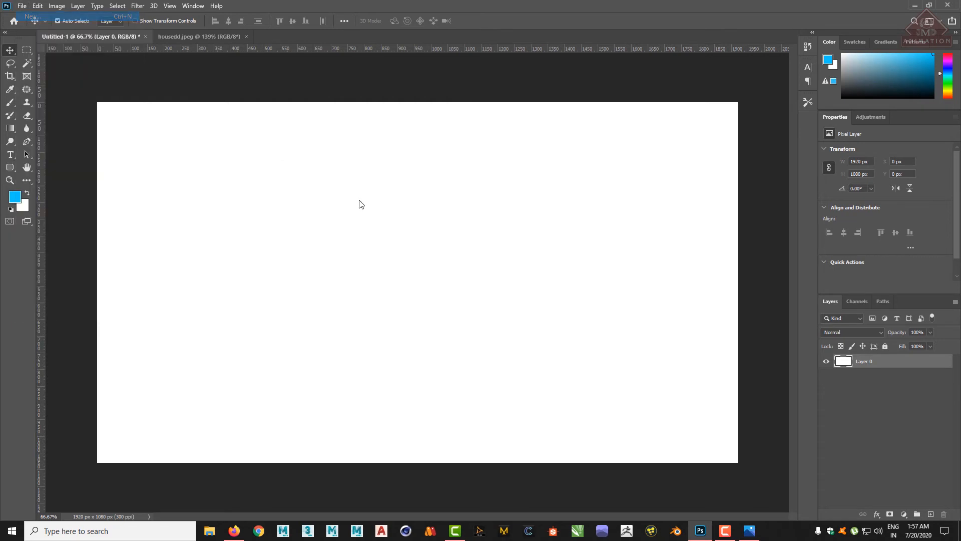
pyautogui.click(652, 274)
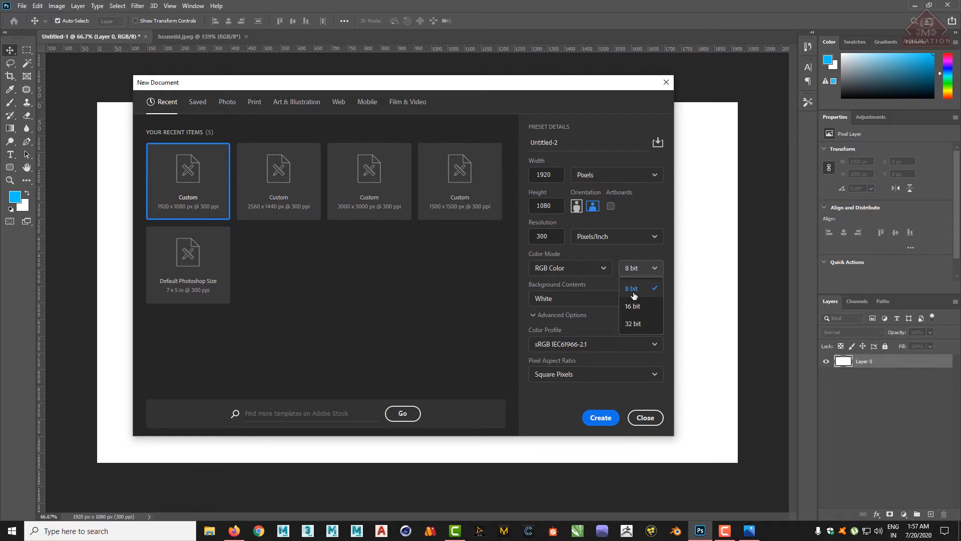
pyautogui.click(633, 296)
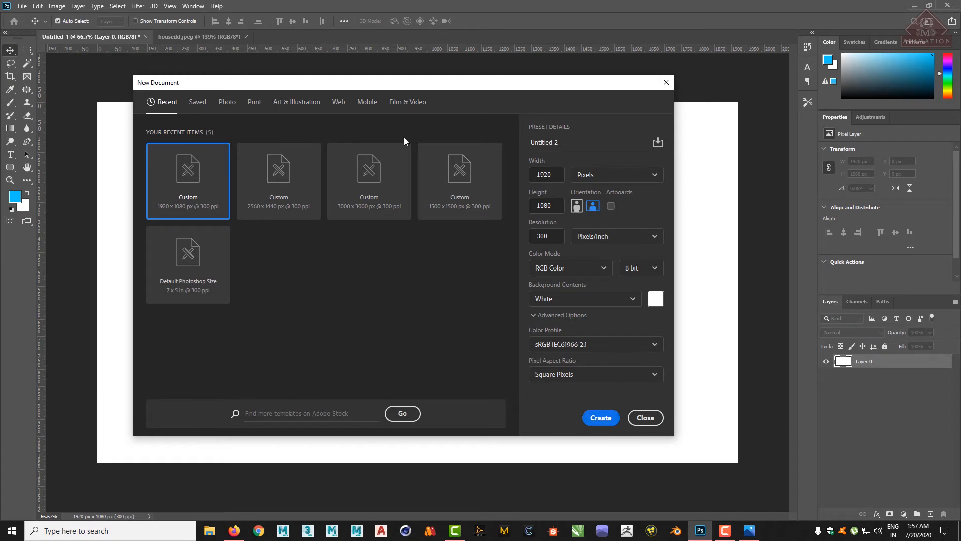
# Step: Check the saved presets in the new document settings and return to the recent items
pyautogui.moveTo(322, 90); pyautogui.dragTo(358, 98)
pyautogui.click(284, 118)
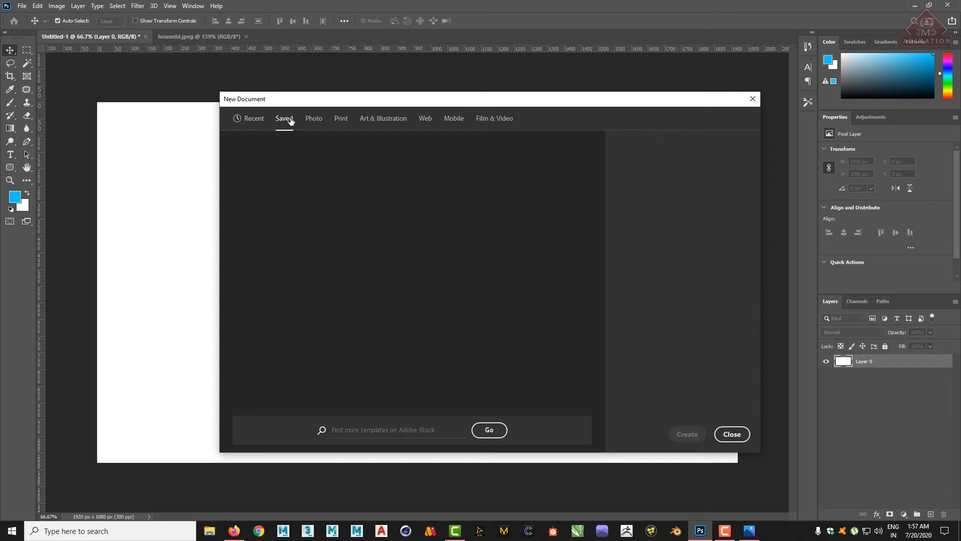
pyautogui.click(248, 118)
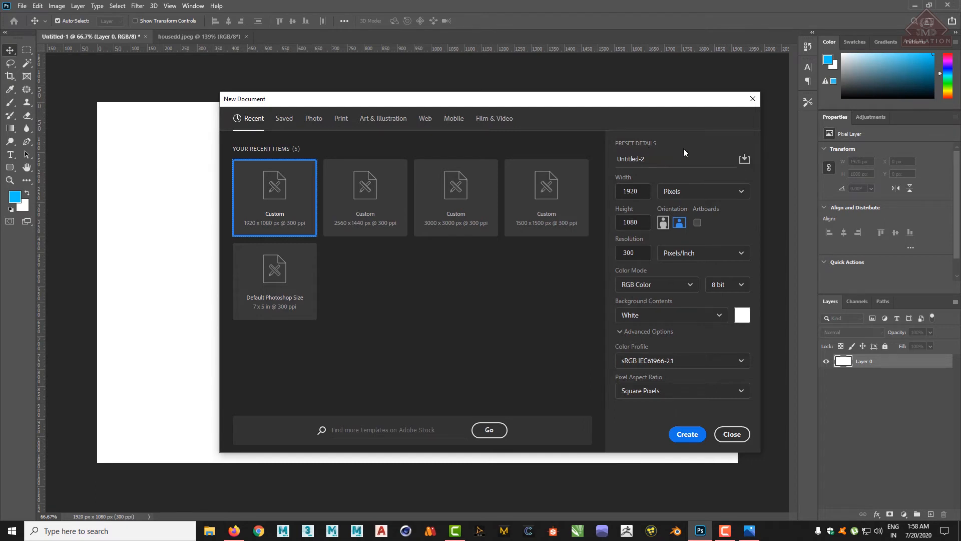
# Step: Save the current 1920 x 1080 px, 300 ppi document settings as a preset named 1
pyautogui.click(745, 160)
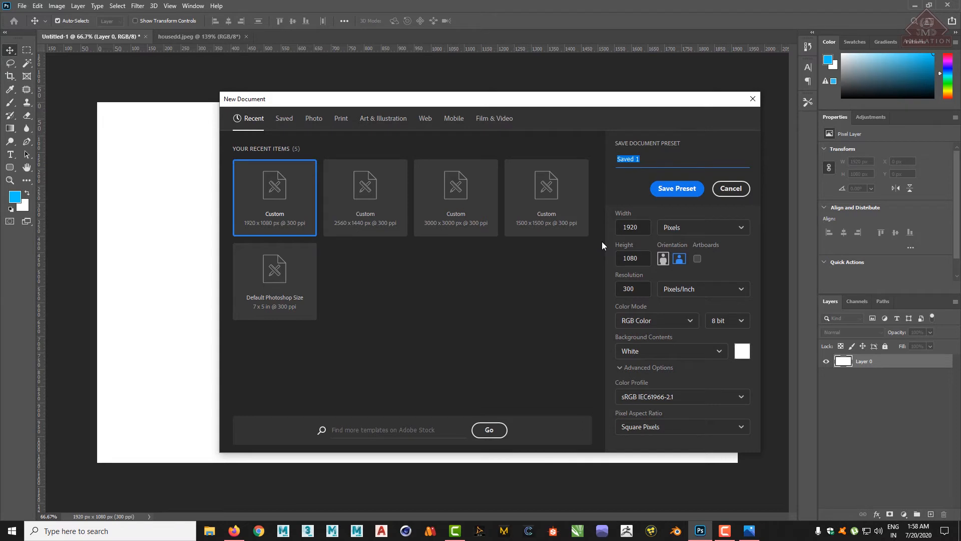
pyautogui.write('P')
pyautogui.press('BackSpace')
pyautogui.write('1')
pyautogui.click(680, 190)
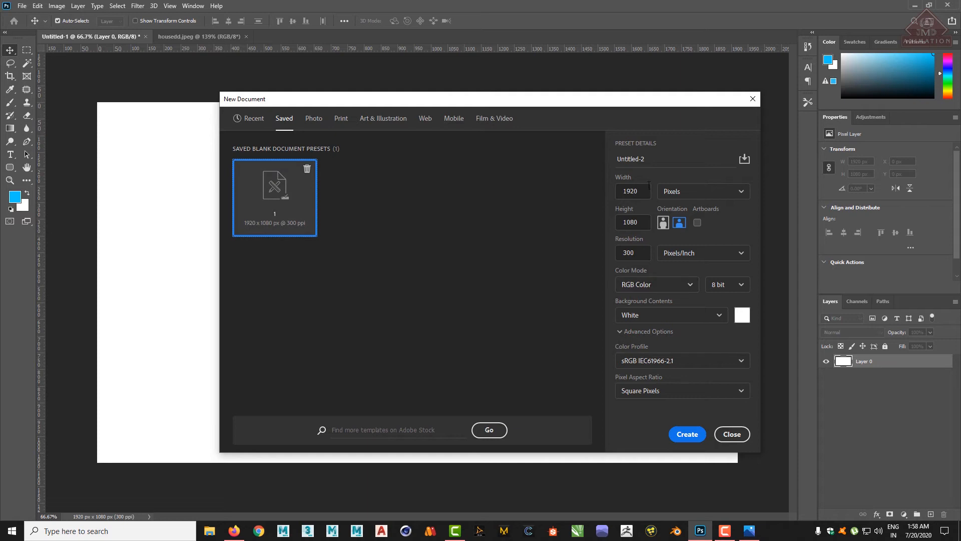
# Step: Create a new document from the saved preset 1 and switch to the housedd.jpeg document
pyautogui.doubleClick(291, 218)
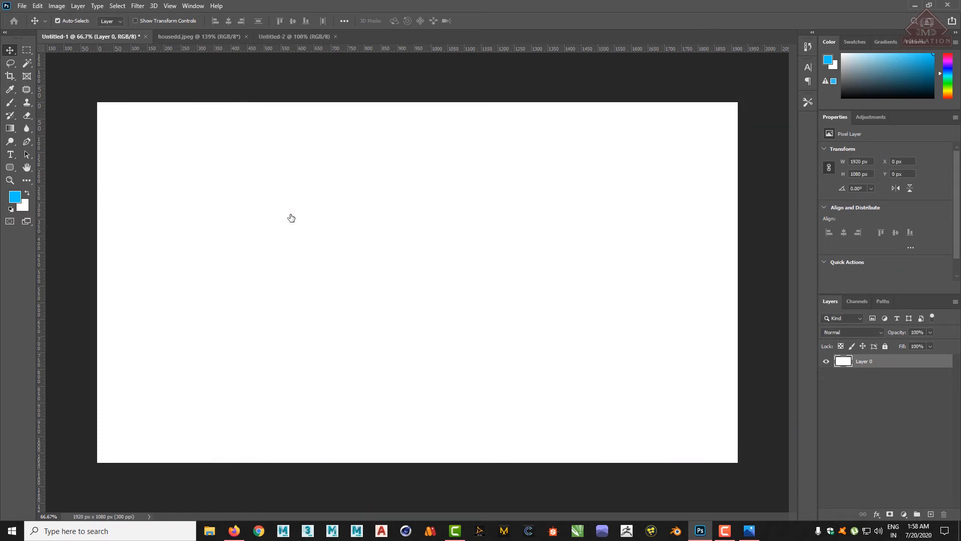
pyautogui.click(183, 36)
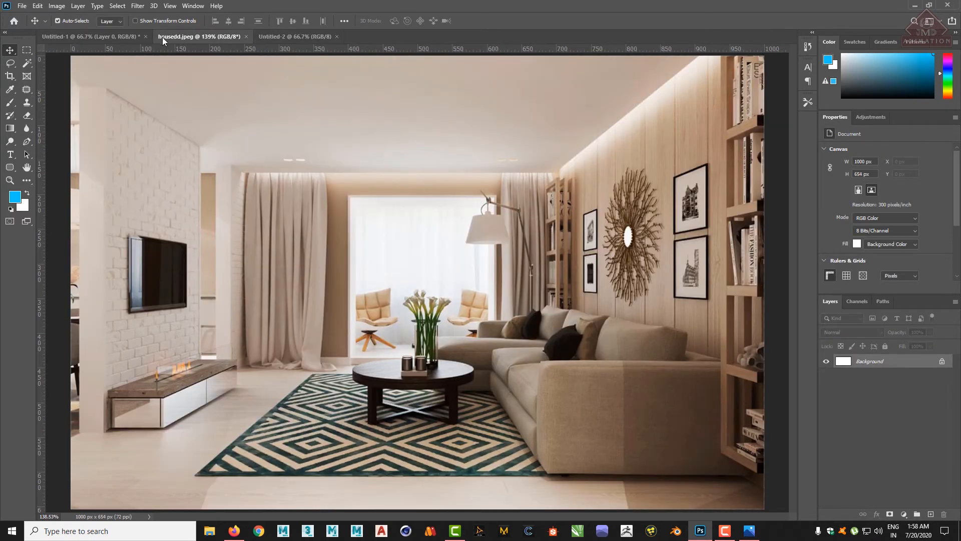
# Step: Close the blank Untitled-2 document
pyautogui.click(337, 36)
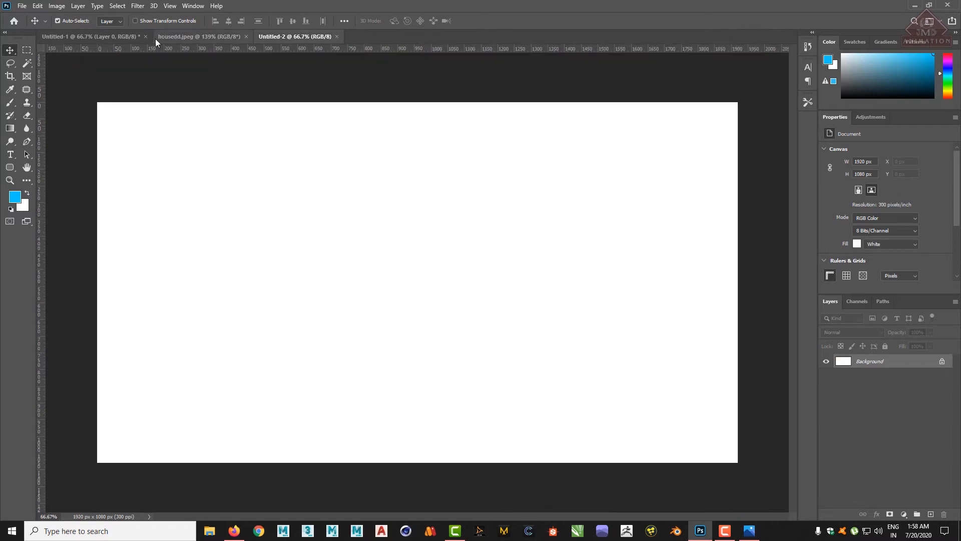
pyautogui.click(336, 37)
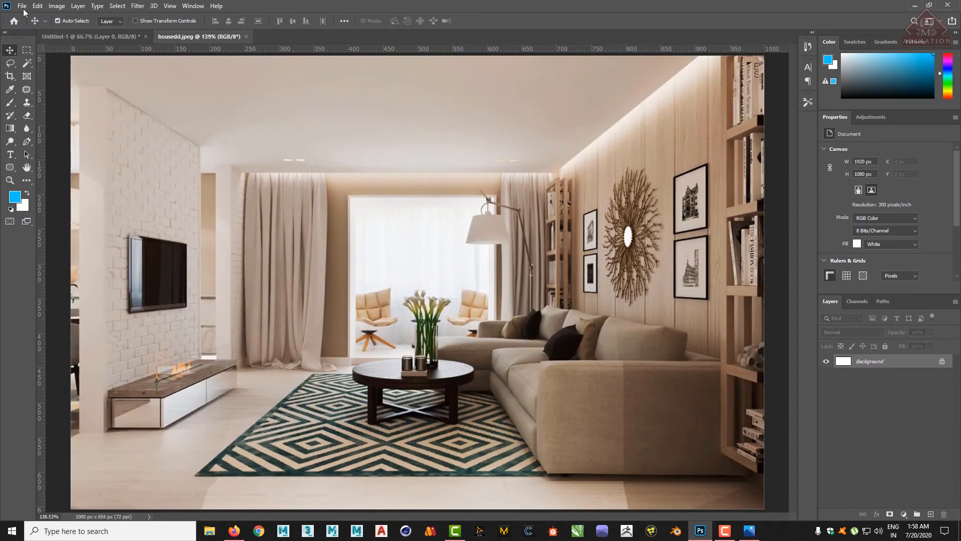
# Step: Examine the new-document settings, including the saved preset, width, height and bit-depth choices, and leave without creating a document
pyautogui.click(37, 6)
pyautogui.click(22, 6)
pyautogui.click(46, 16)
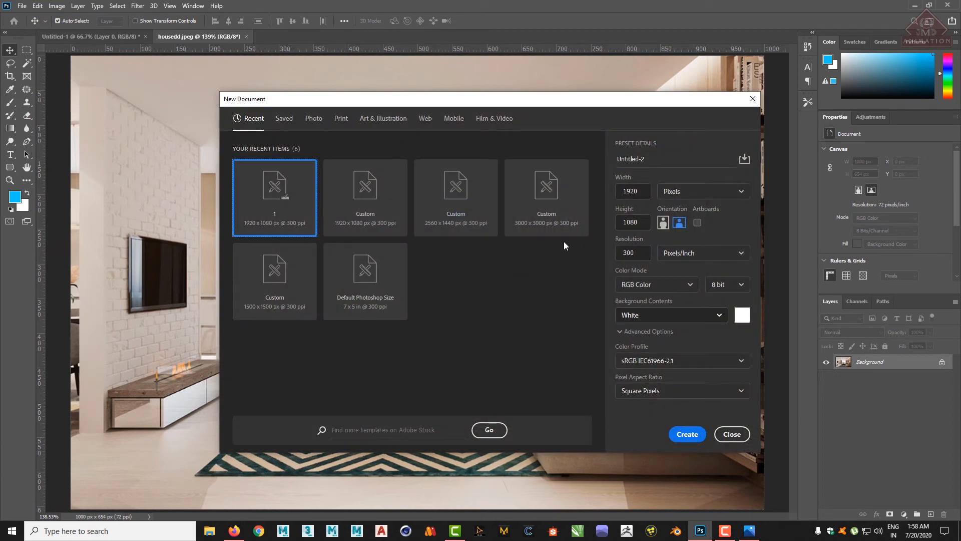
pyautogui.click(286, 120)
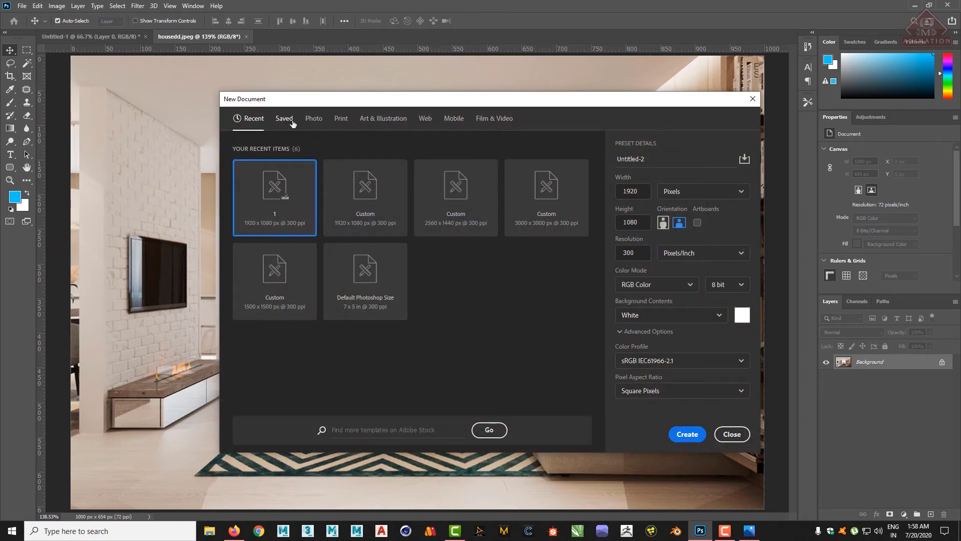
pyautogui.click(642, 188)
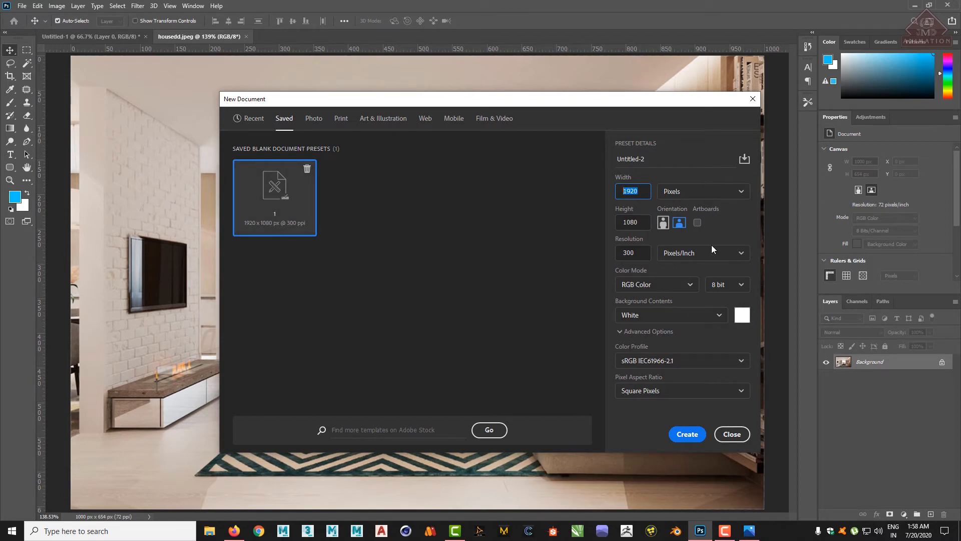
pyautogui.click(644, 190)
pyautogui.press('Tab')
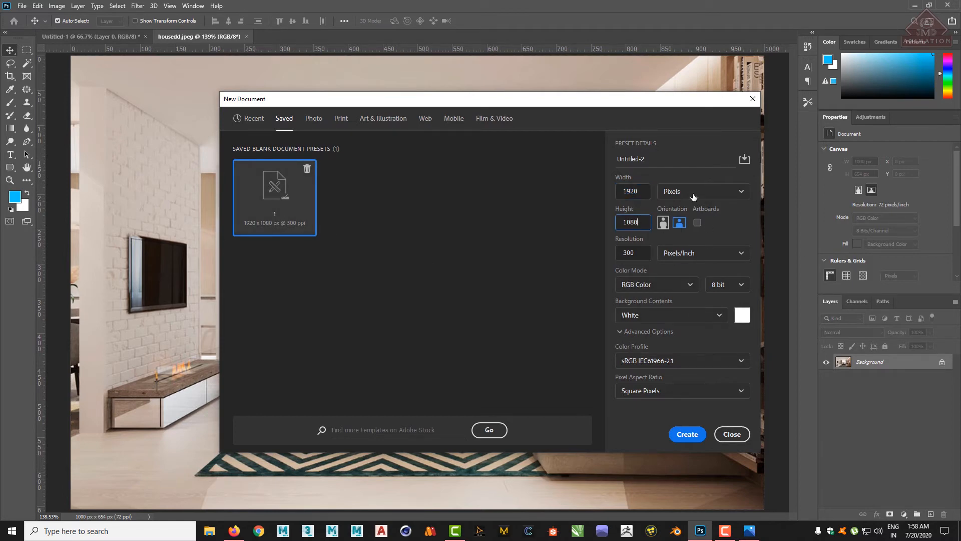
pyautogui.click(739, 285)
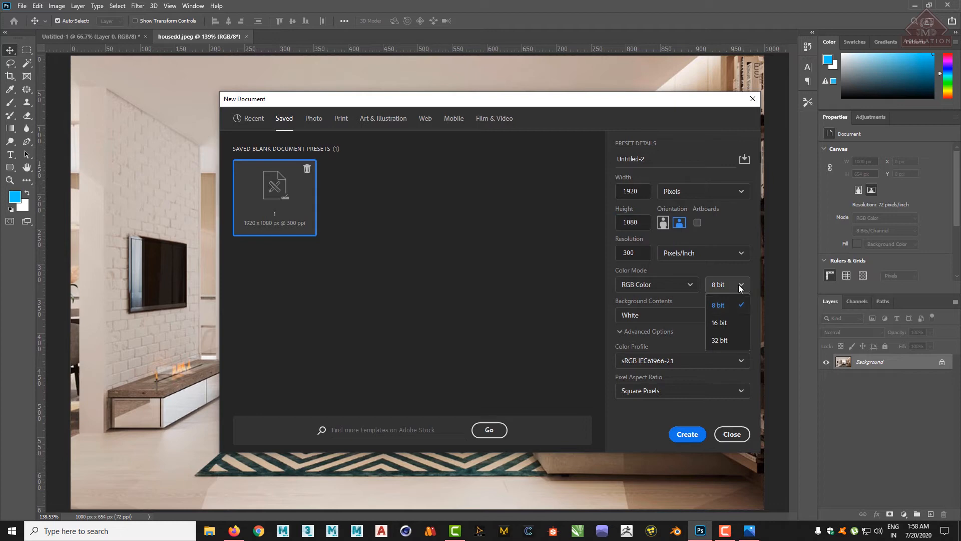
pyautogui.click(740, 286)
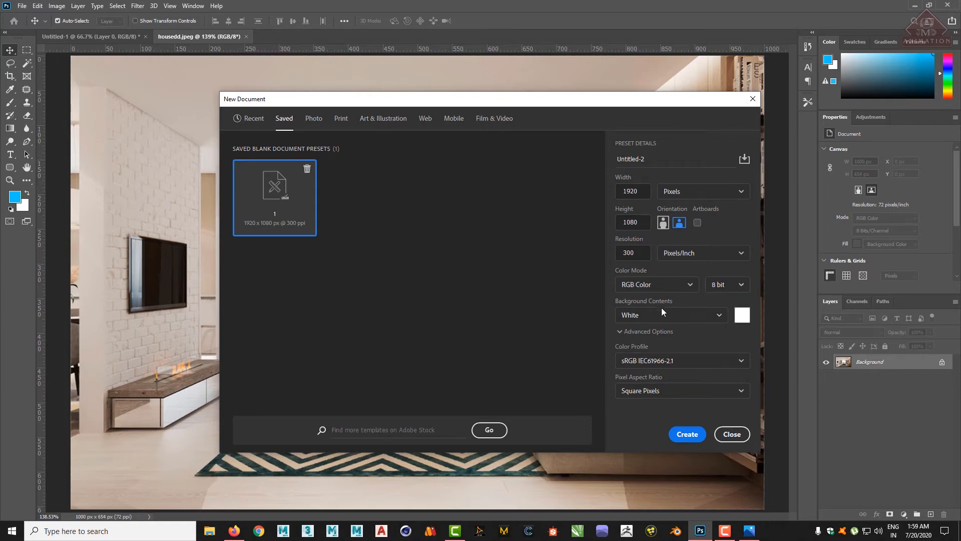
pyautogui.click(732, 434)
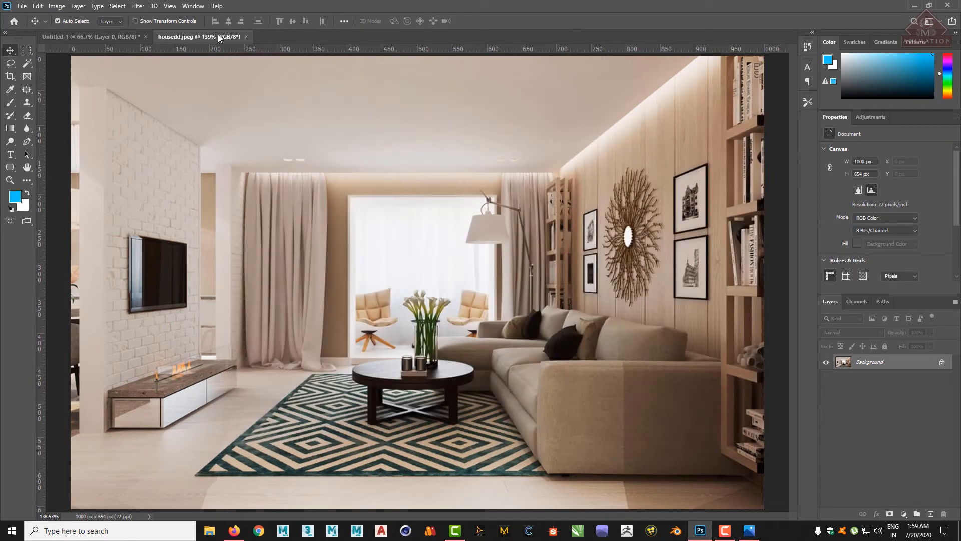
# Step: Switch to the Untitled-1 document and activate the Rectangular Marquee tool
pyautogui.click(126, 37)
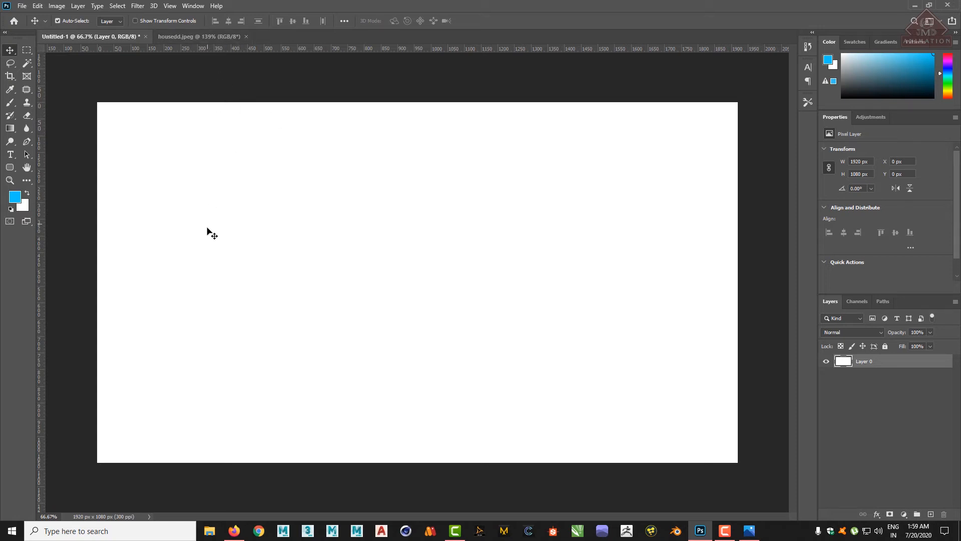
pyautogui.click(27, 52)
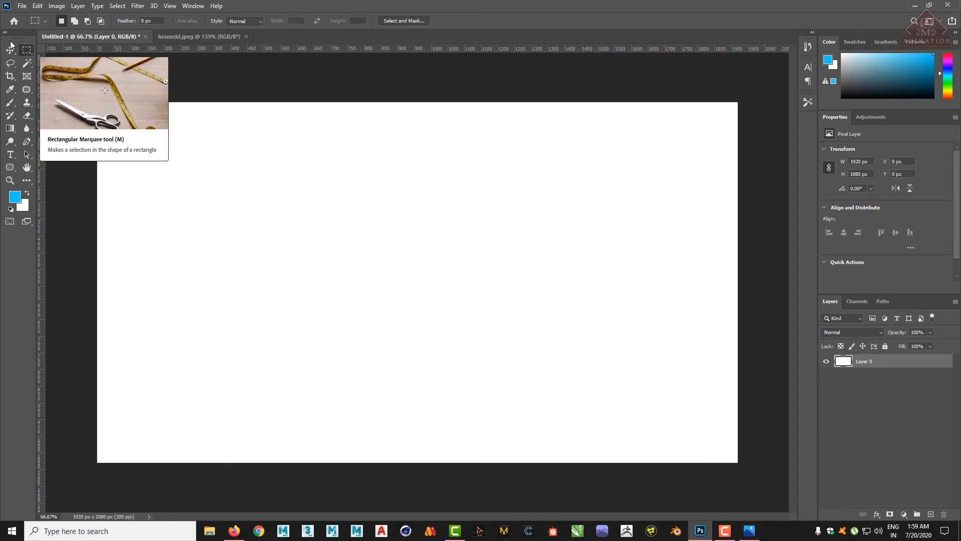
# Step: Search the system for Notepad and switch to it
pyautogui.click(88, 533)
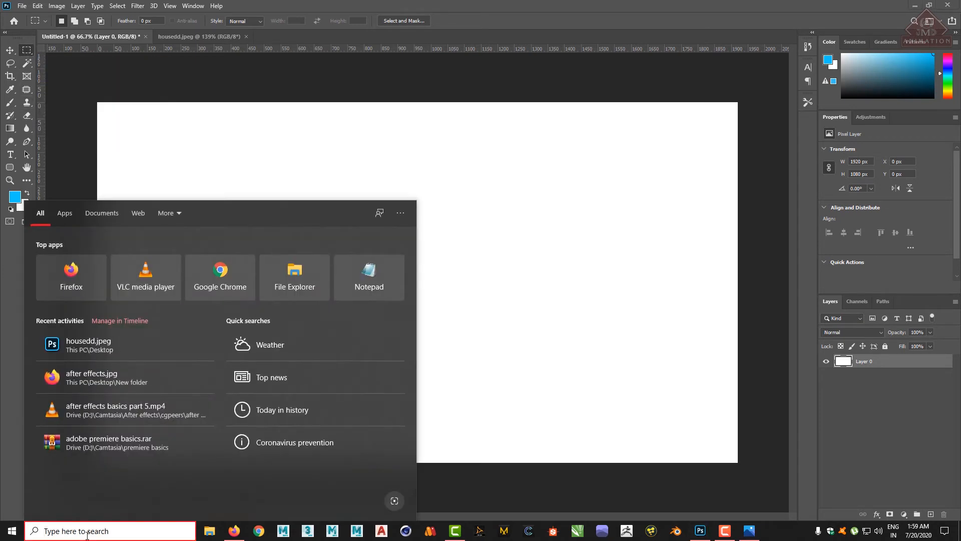
pyautogui.click(478, 263)
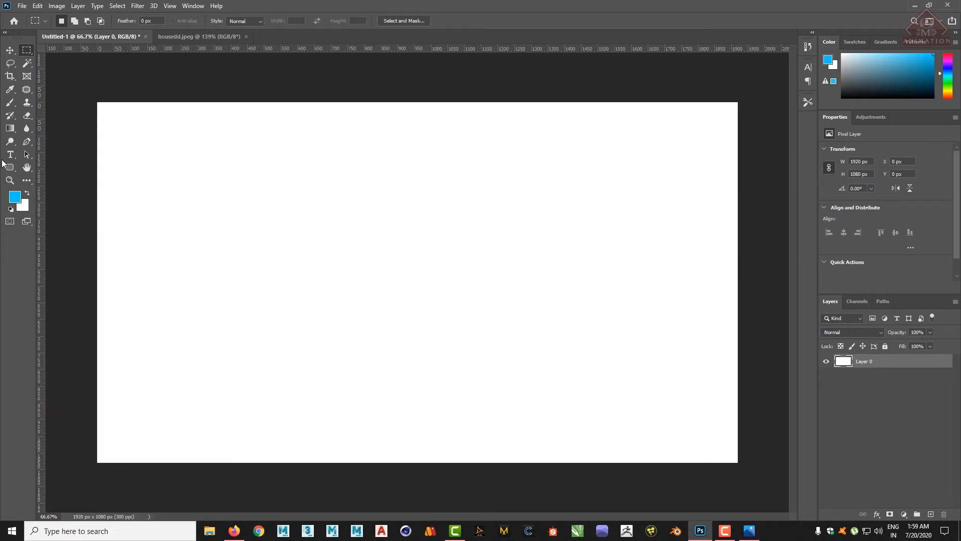
pyautogui.click(148, 537)
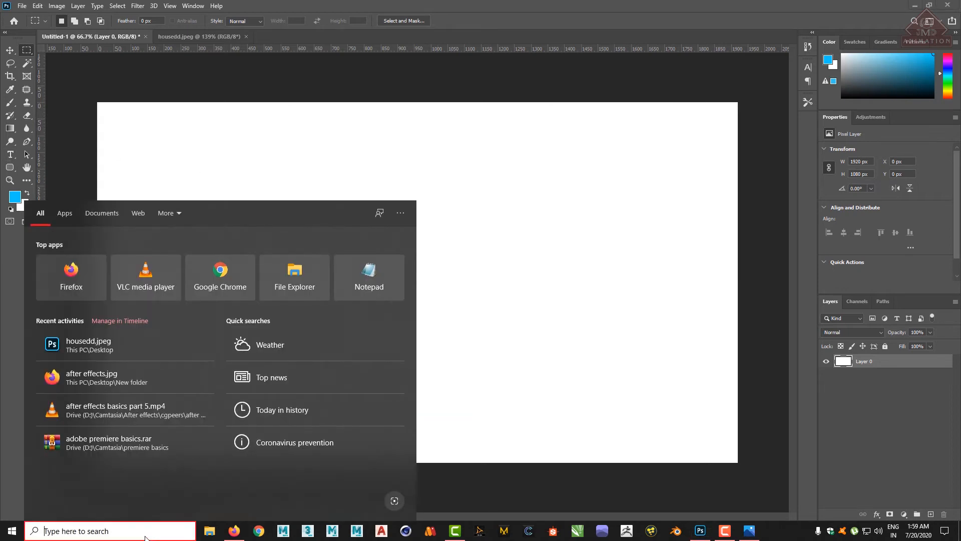
pyautogui.write('NOT')
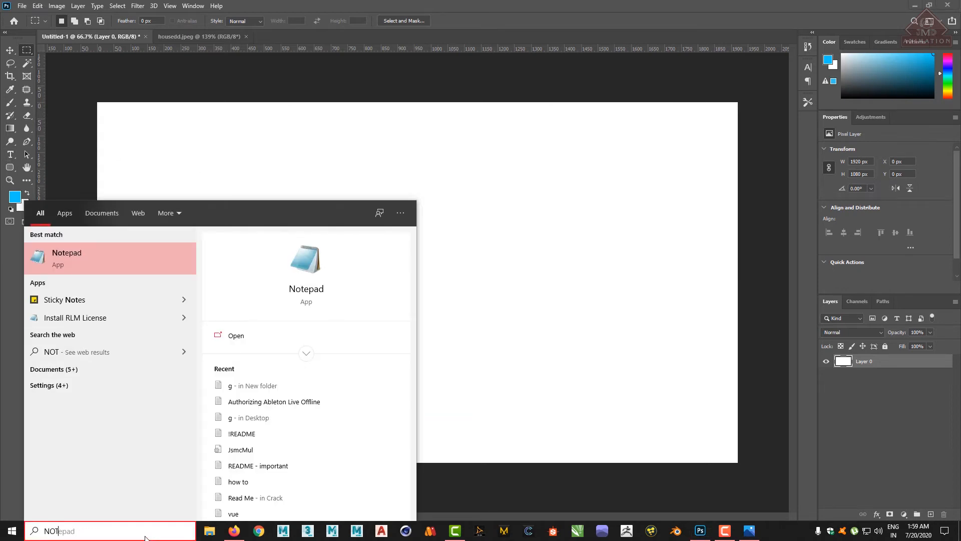
pyautogui.write('E')
pyautogui.click(80, 269)
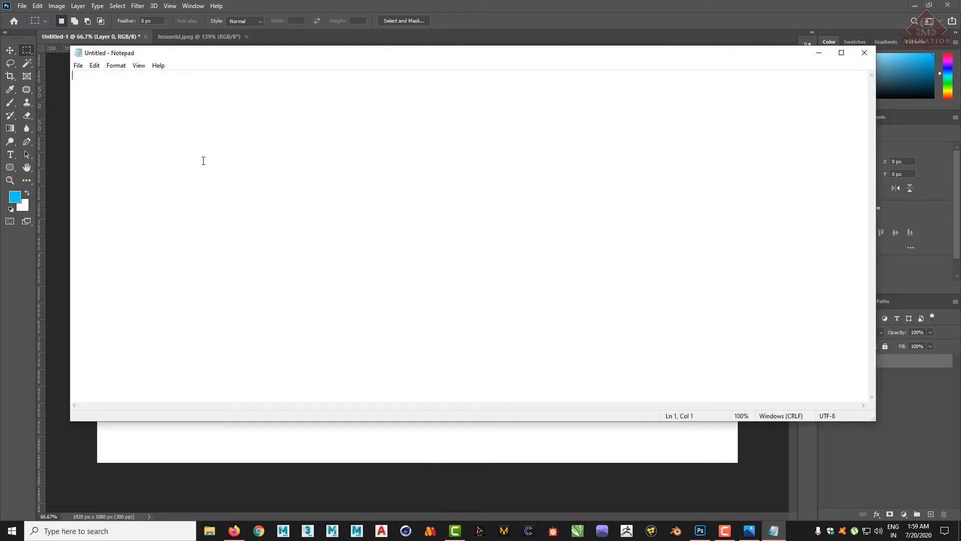
# Step: Write the lines TOOL, LAYER PANEL and OPTION BAR in the note, highlight them, and minimize Notepad to return to Photoshop
pyautogui.write('TIO')
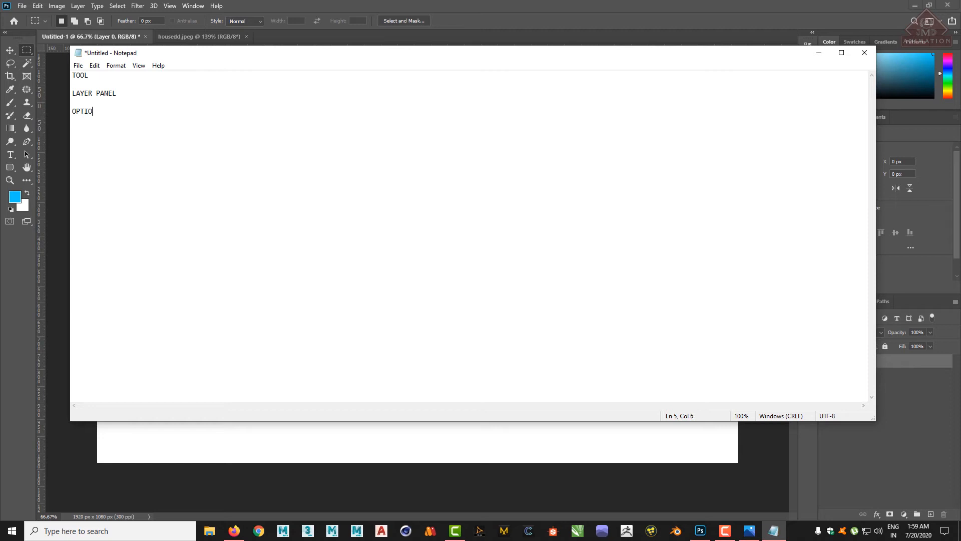
pyautogui.write('AR')
pyautogui.moveTo(117, 89); pyautogui.dragTo(72, 72)
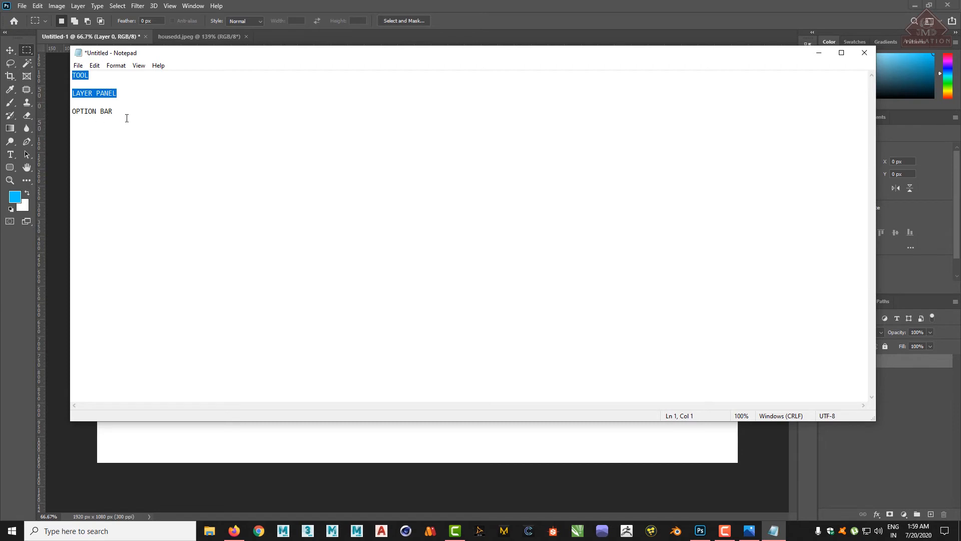
pyautogui.moveTo(125, 111); pyautogui.dragTo(64, 112)
pyautogui.moveTo(89, 78); pyautogui.dragTo(72, 76)
pyautogui.click(819, 53)
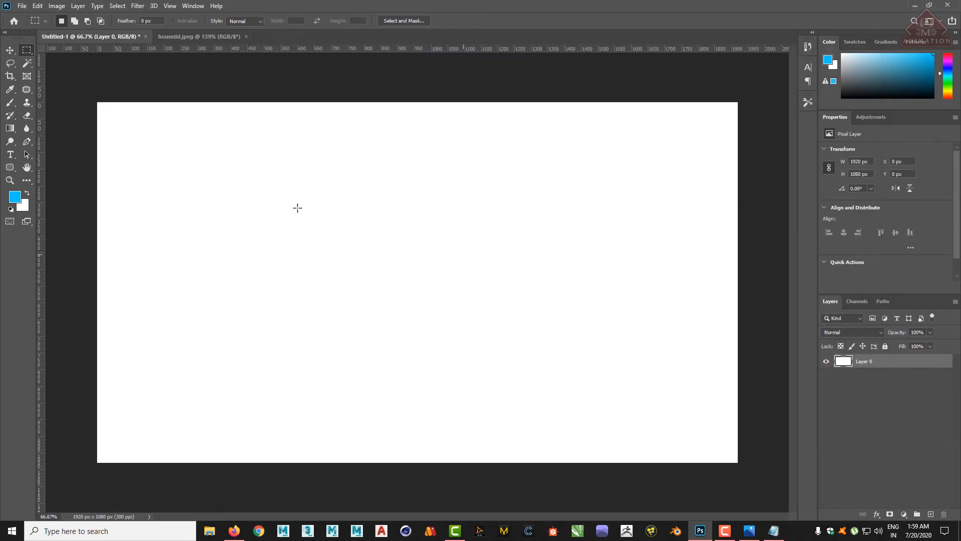
# Step: Undock and close the Tools bar and the Layers panel
pyautogui.moveTo(15, 41); pyautogui.dragTo(285, 145)
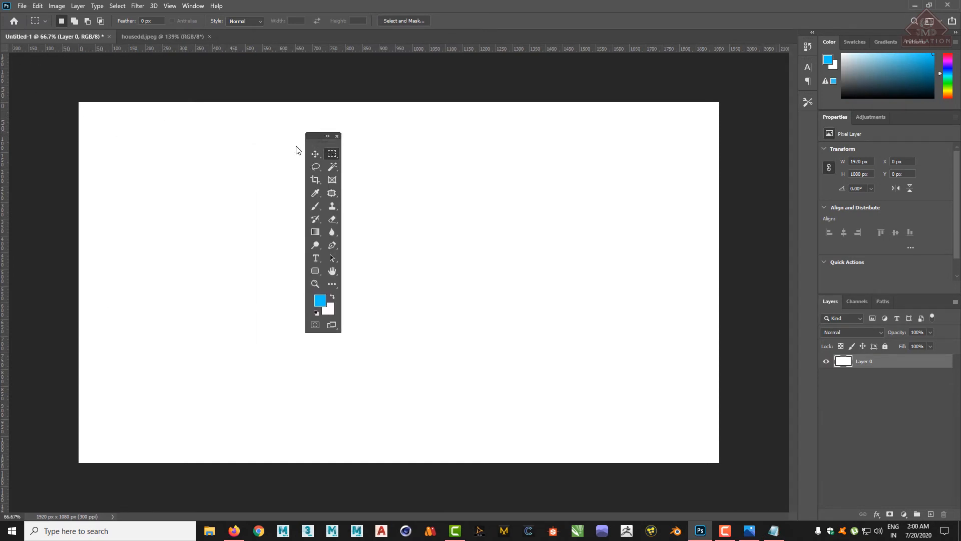
pyautogui.click(317, 145)
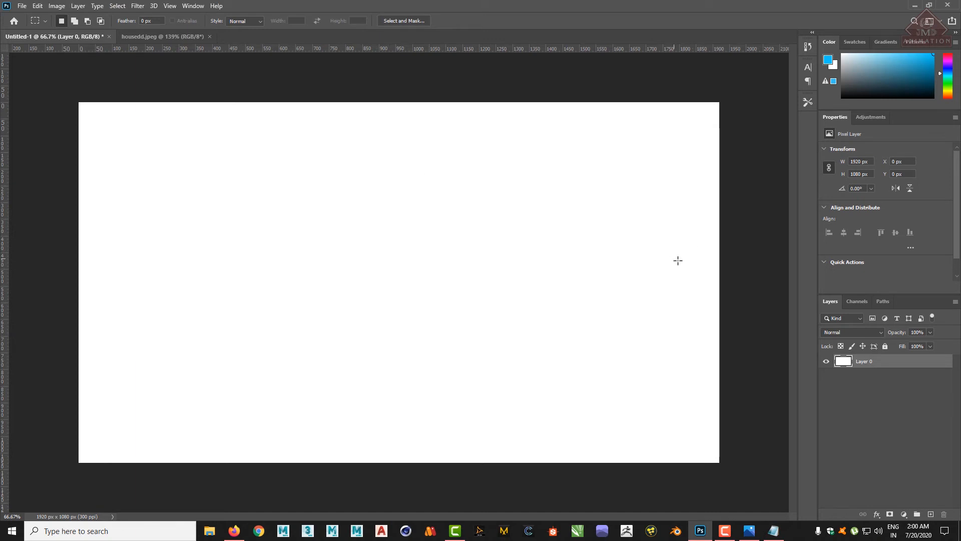
pyautogui.moveTo(828, 302); pyautogui.dragTo(455, 170)
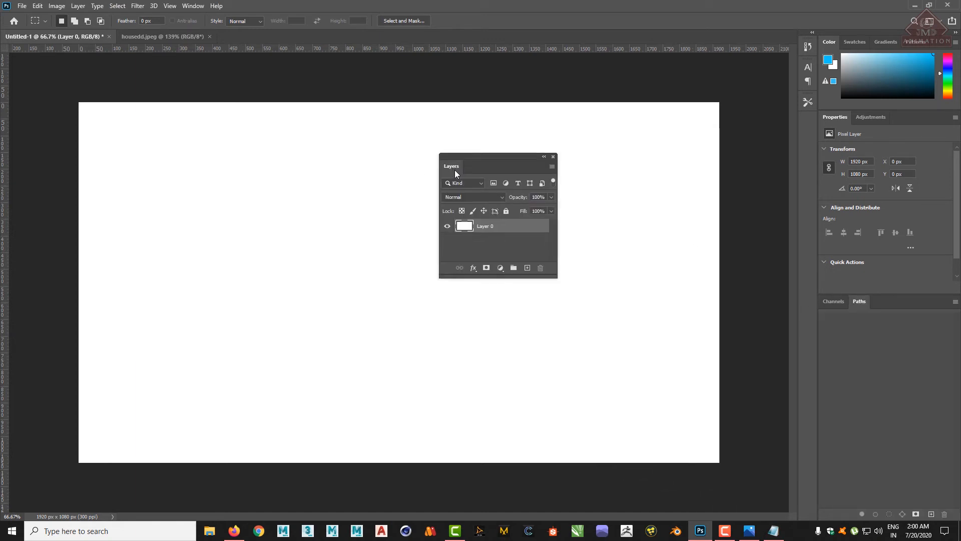
pyautogui.click(553, 157)
# Step: Close the Paths and Channels panels
pyautogui.rightClick(860, 302)
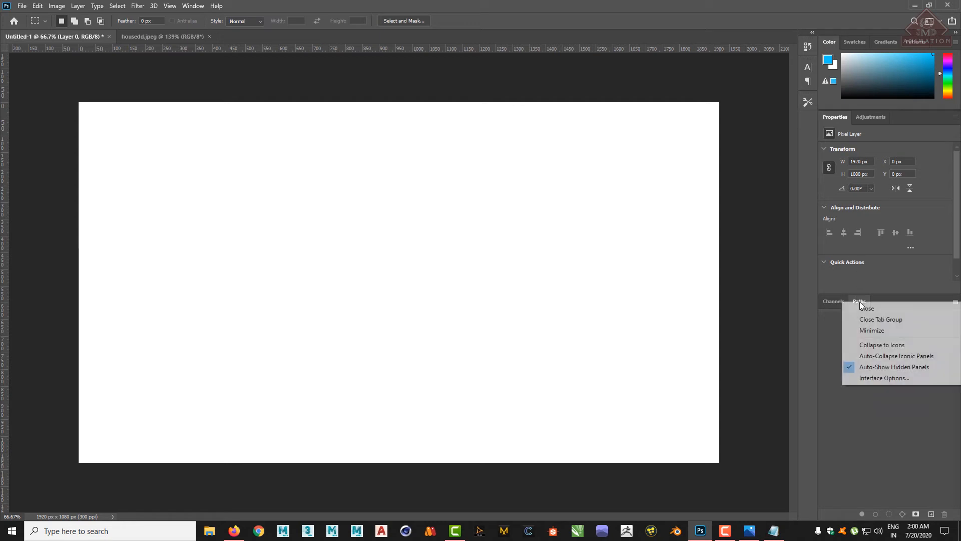
pyautogui.click(875, 308)
pyautogui.rightClick(838, 300)
pyautogui.click(851, 307)
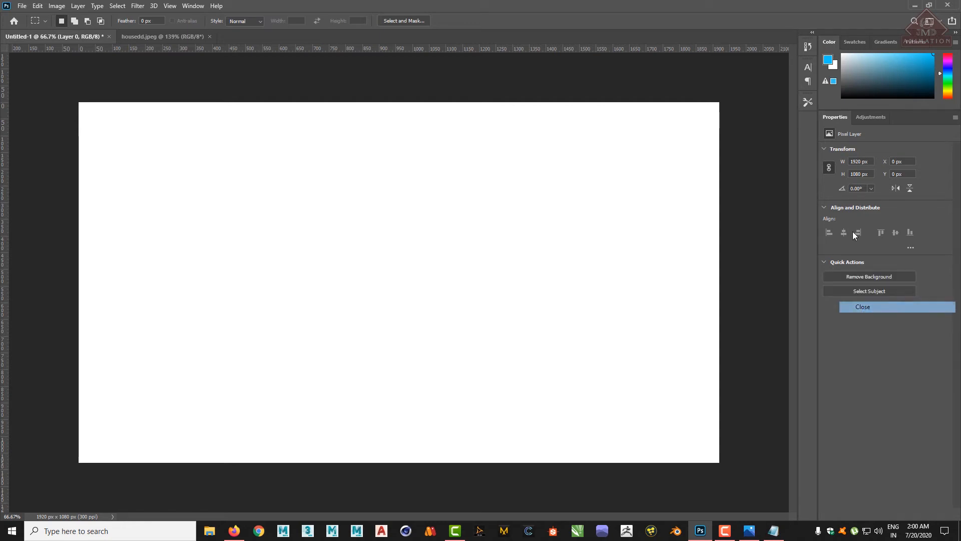
# Step: Close the Patterns, Swatches, Gradients and Color panels, keeping Properties and Adjustments open
pyautogui.rightClick(919, 41)
pyautogui.click(897, 43)
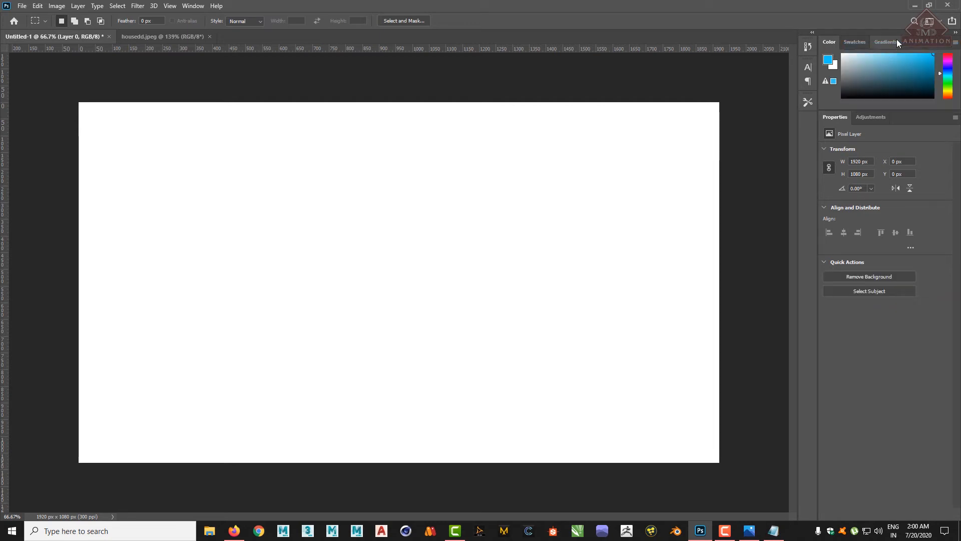
pyautogui.rightClick(853, 42)
pyautogui.click(866, 48)
pyautogui.rightClick(855, 42)
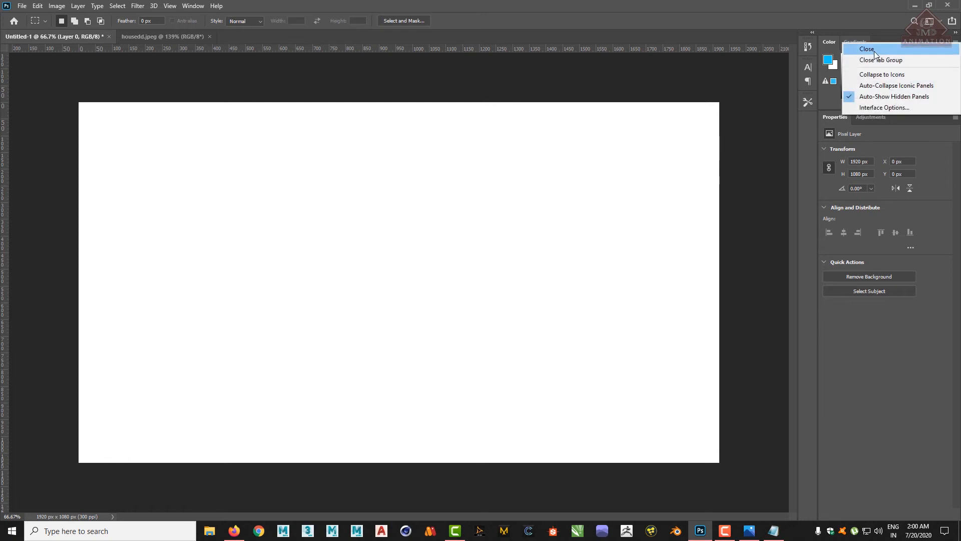
pyautogui.click(875, 50)
pyautogui.rightClick(828, 44)
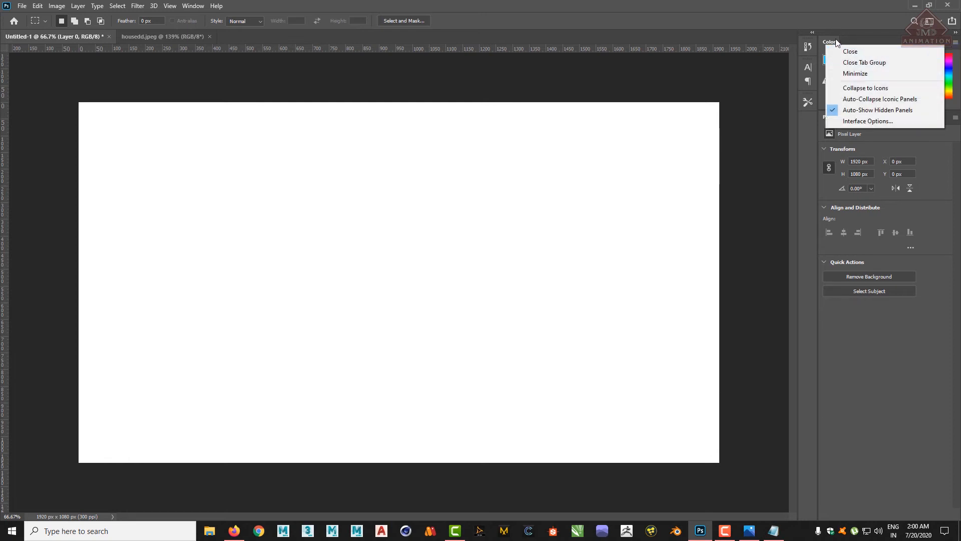
pyautogui.rightClick(835, 40)
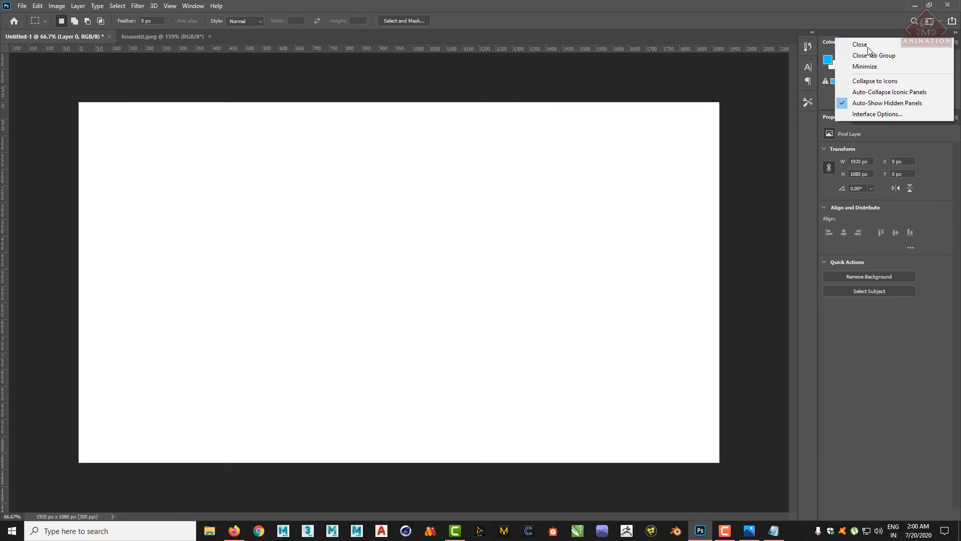
pyautogui.click(867, 47)
# Step: Show the Tools bar again and dock it at its usual place beside the canvas
pyautogui.click(193, 6)
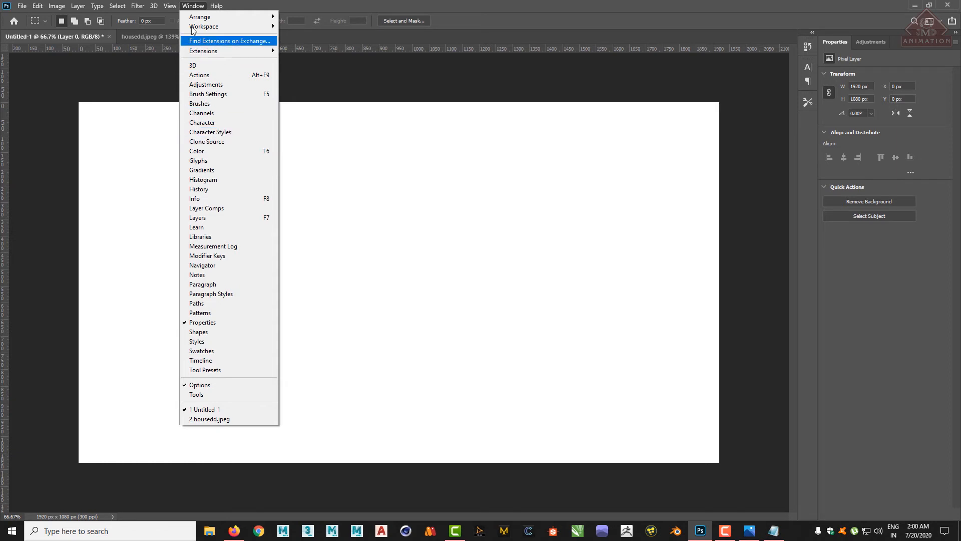
pyautogui.click(124, 143)
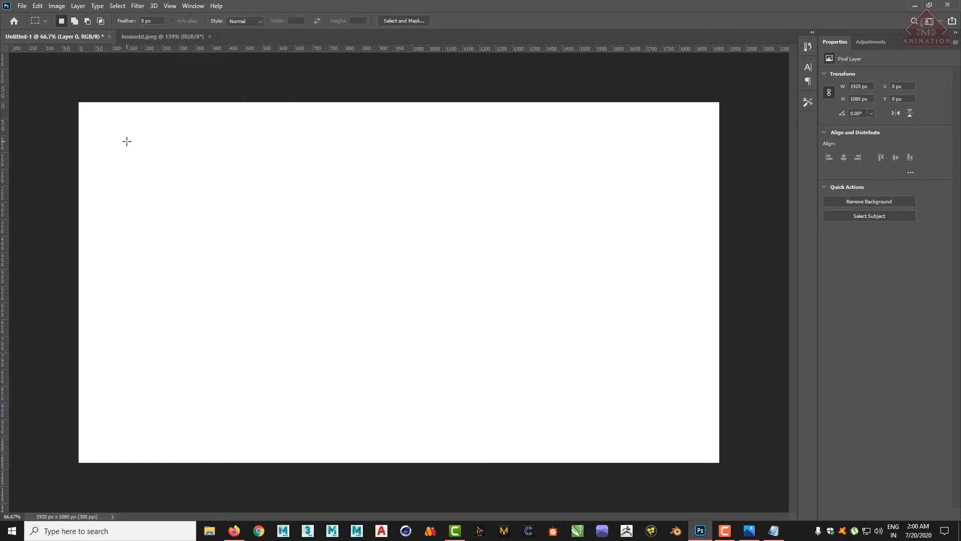
pyautogui.click(183, 8)
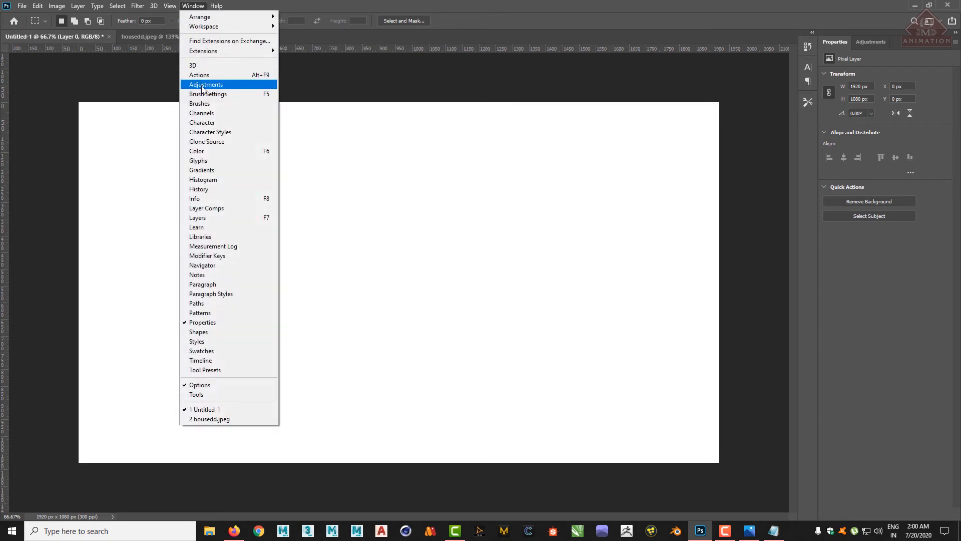
pyautogui.click(235, 392)
pyautogui.moveTo(301, 146); pyautogui.dragTo(4, 167)
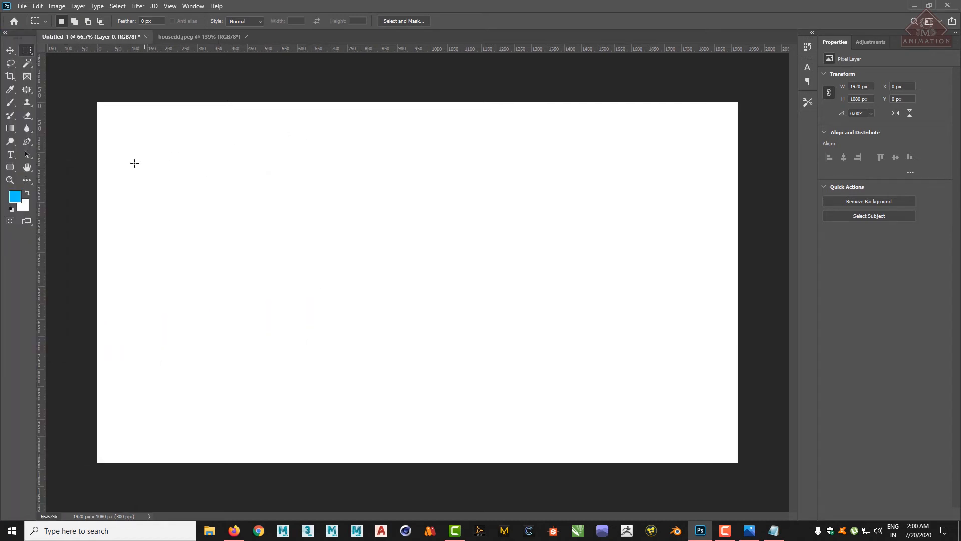
pyautogui.moveTo(16, 35); pyautogui.dragTo(4, 132)
# Step: Show the Layers panel again and dock it in the group with Properties and Adjustments
pyautogui.click(193, 5)
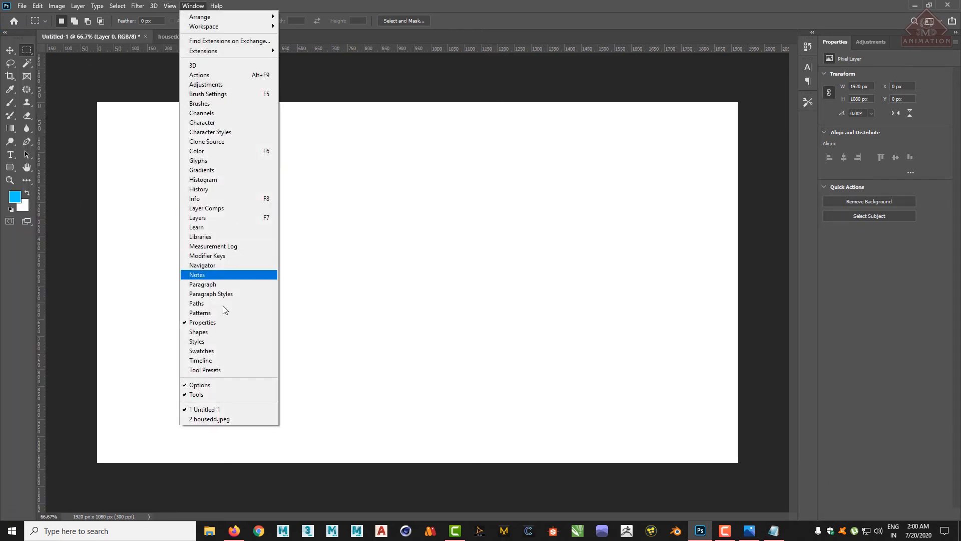
pyautogui.click(209, 218)
pyautogui.moveTo(488, 161); pyautogui.dragTo(915, 44)
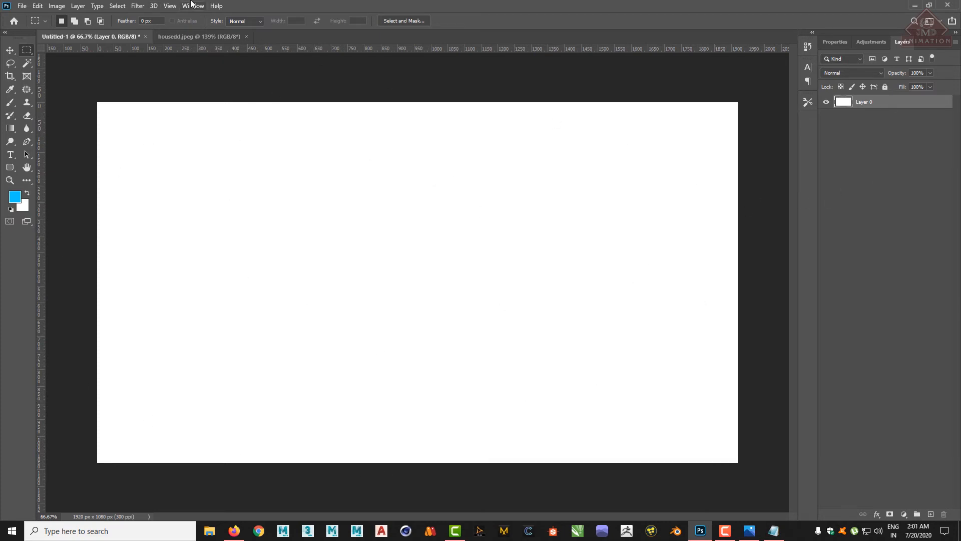
# Step: Reset the Essentials workspace to its default panel layout
pyautogui.click(193, 6)
pyautogui.moveTo(218, 29)
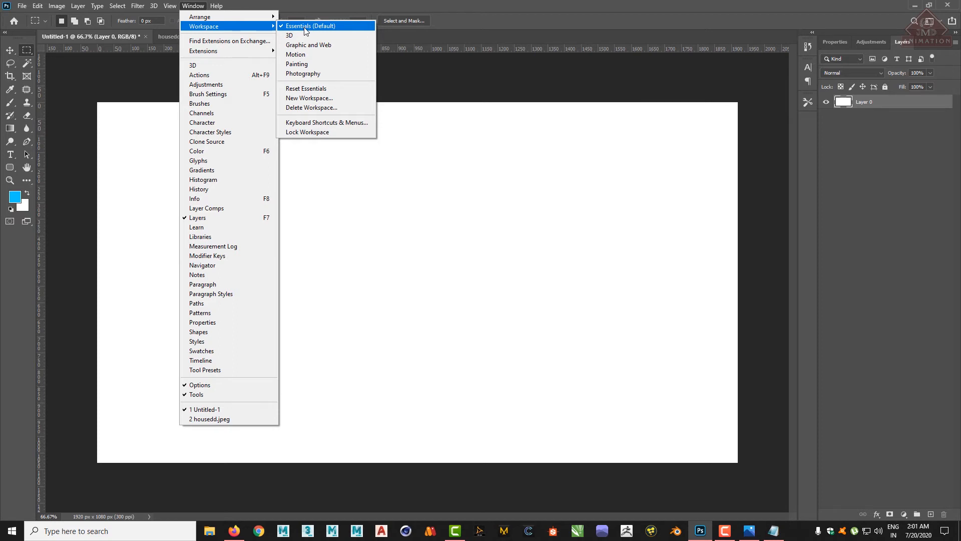
pyautogui.click(319, 88)
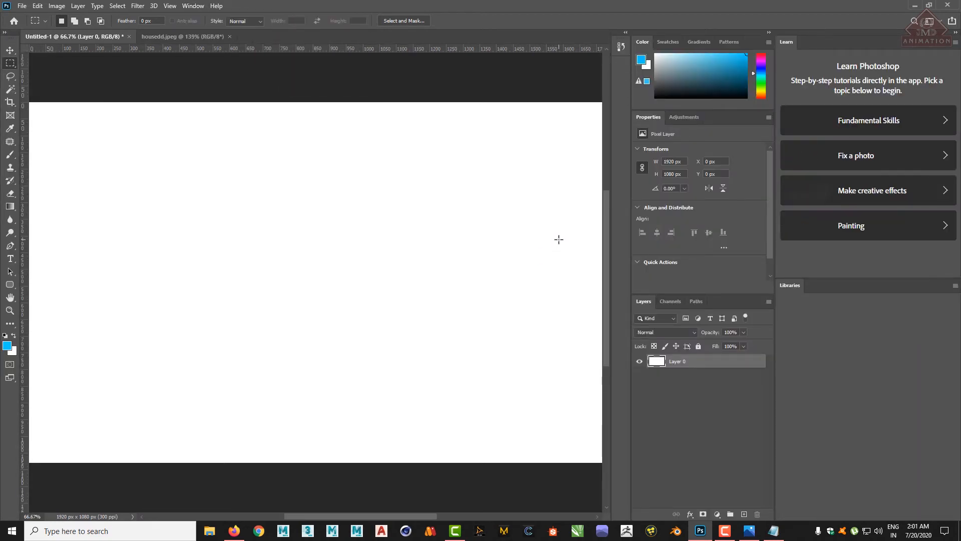
# Step: Close the Learn and Libraries panels
pyautogui.rightClick(783, 46)
pyautogui.click(806, 47)
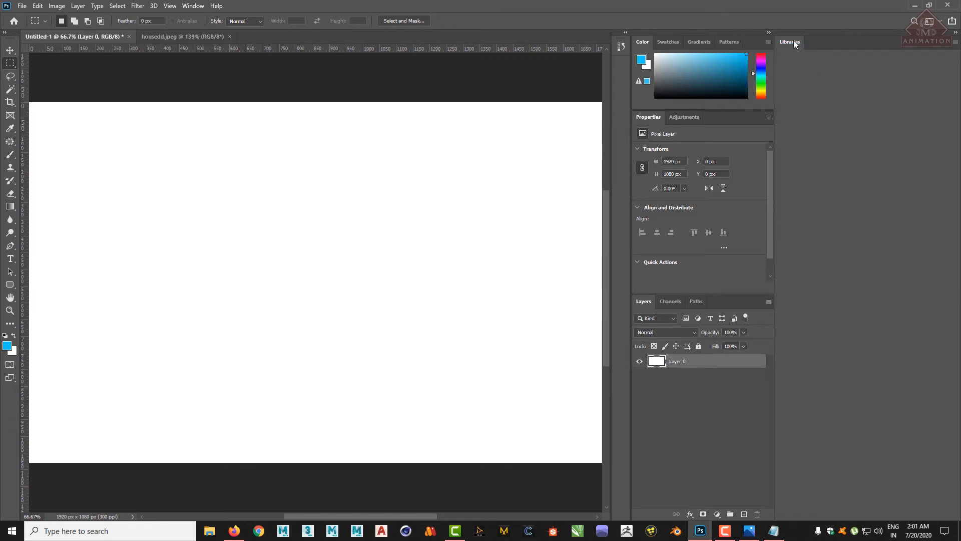
pyautogui.rightClick(794, 42)
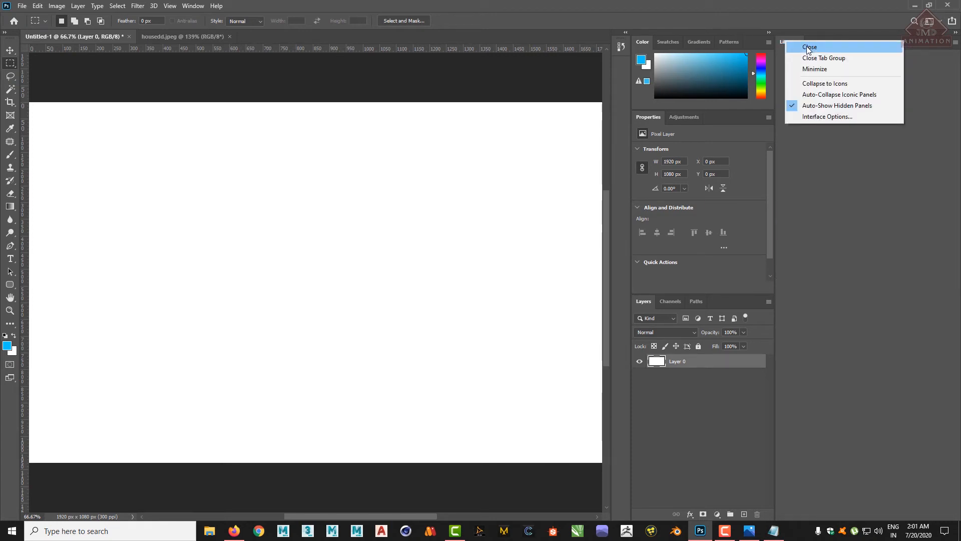
pyautogui.click(809, 48)
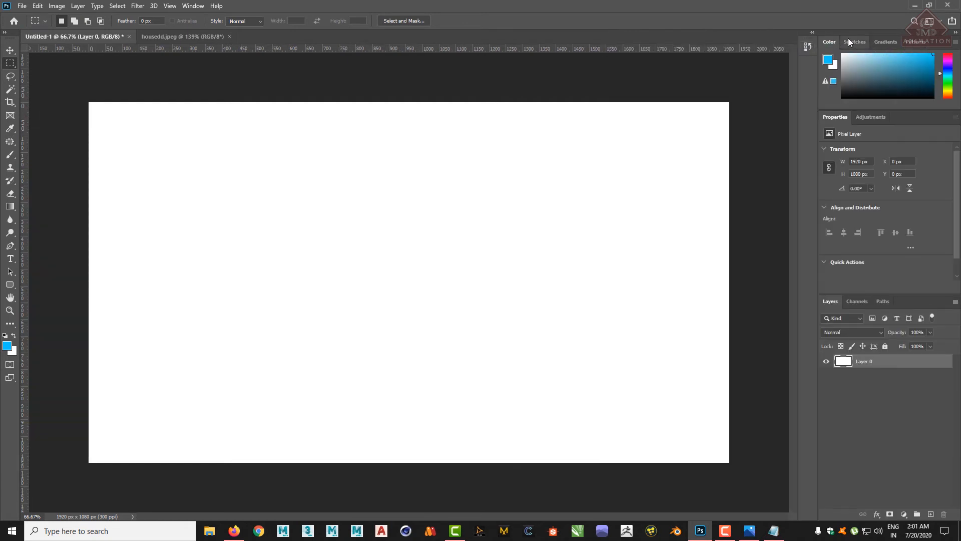
# Step: Look through the Swatches, Gradients, Patterns and Color panels, and close their group and the Properties and Adjustments group
pyautogui.click(850, 40)
pyautogui.click(884, 41)
pyautogui.click(914, 42)
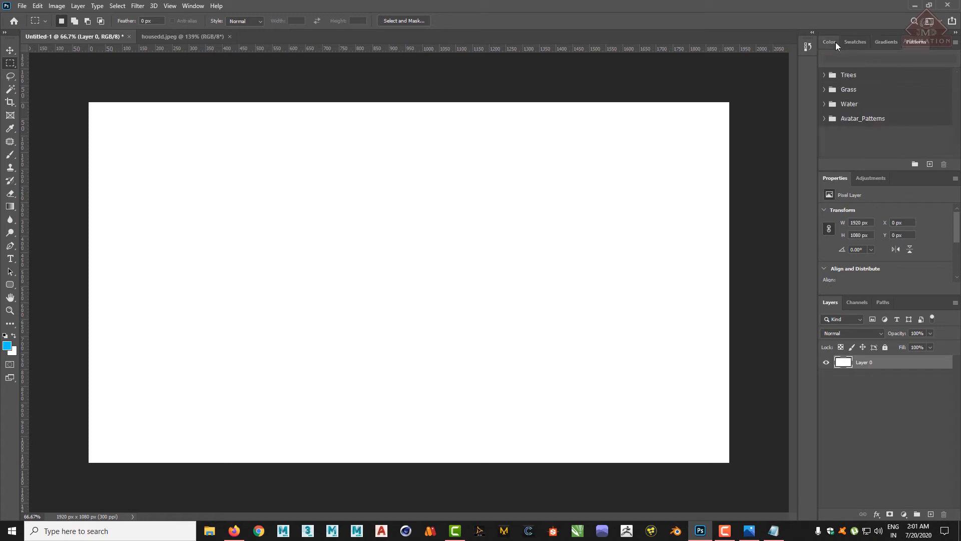
pyautogui.click(833, 42)
pyautogui.rightClick(851, 40)
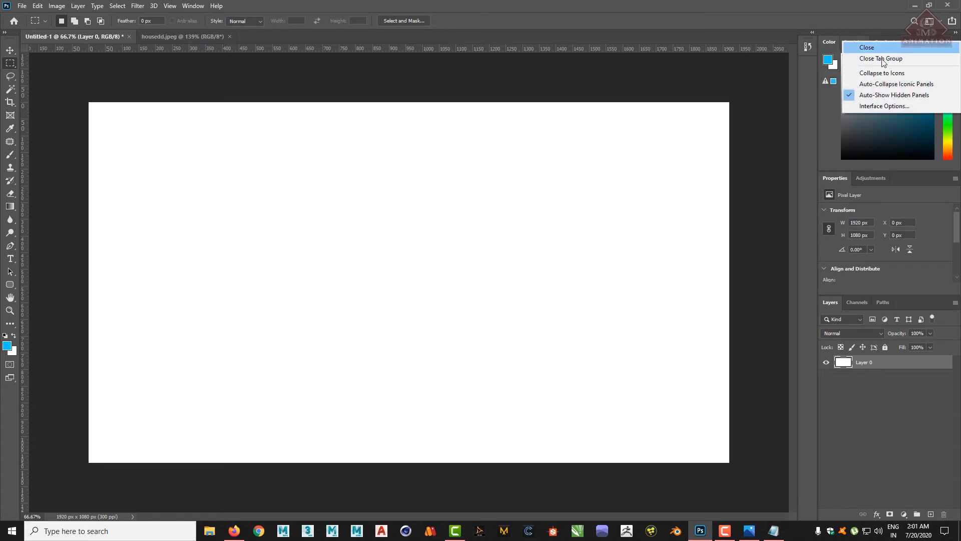
pyautogui.click(885, 59)
pyautogui.rightClick(835, 43)
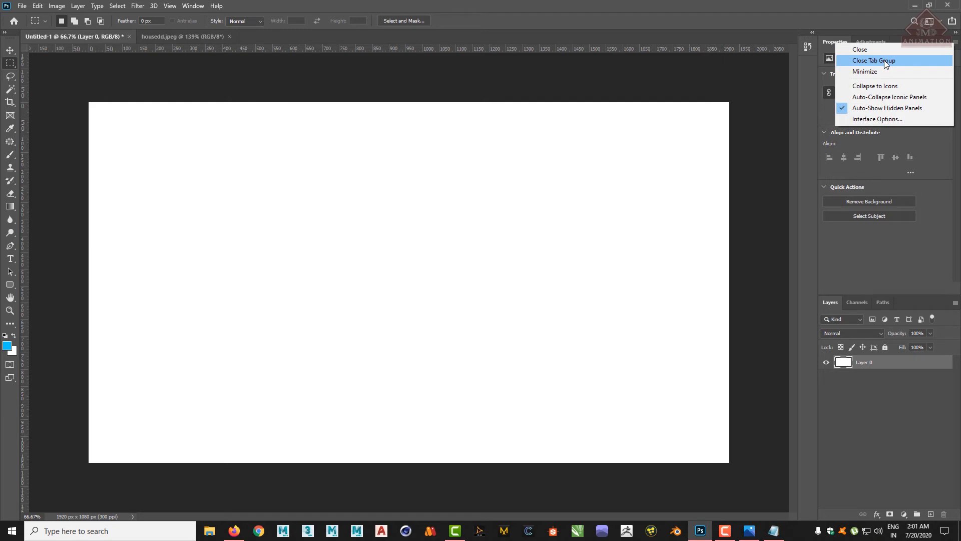
pyautogui.click(885, 60)
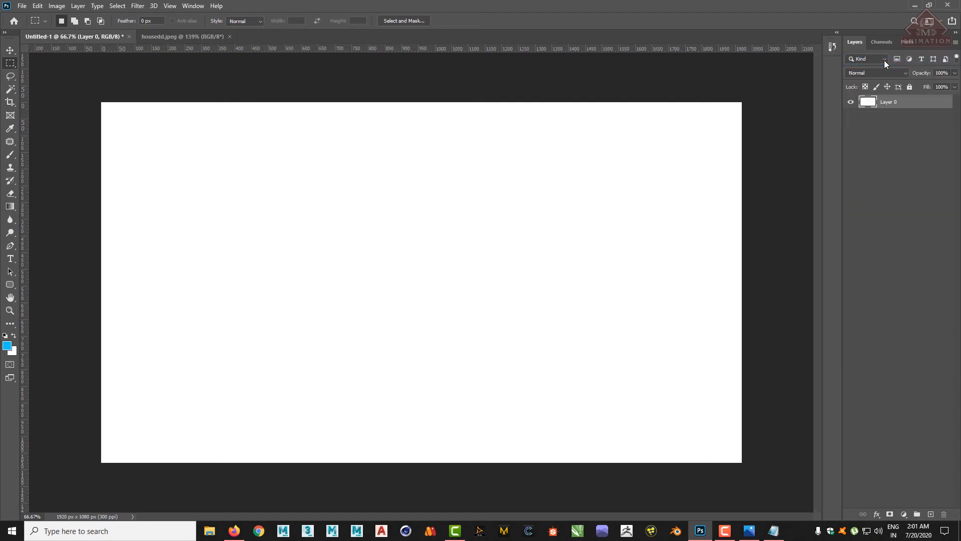
pyautogui.click(193, 6)
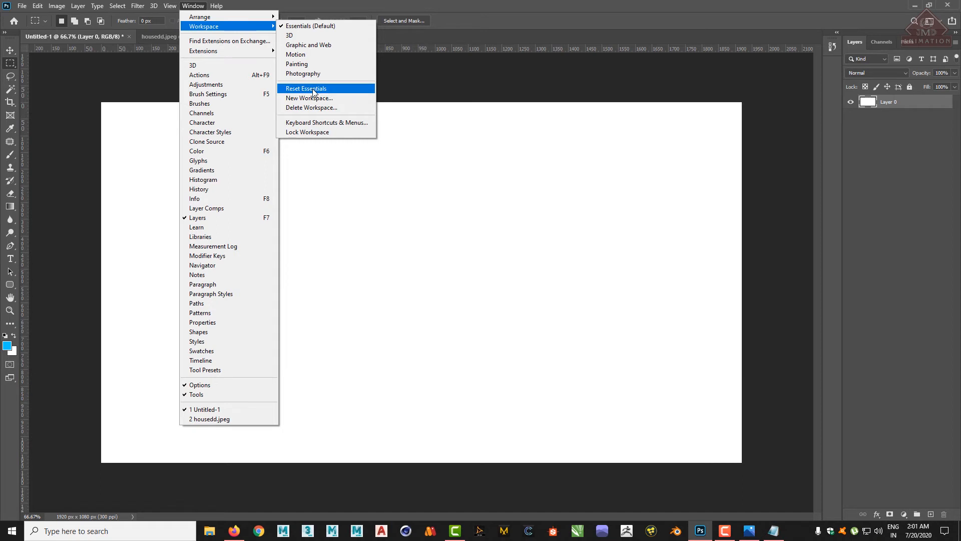
pyautogui.click(197, 6)
pyautogui.click(197, 7)
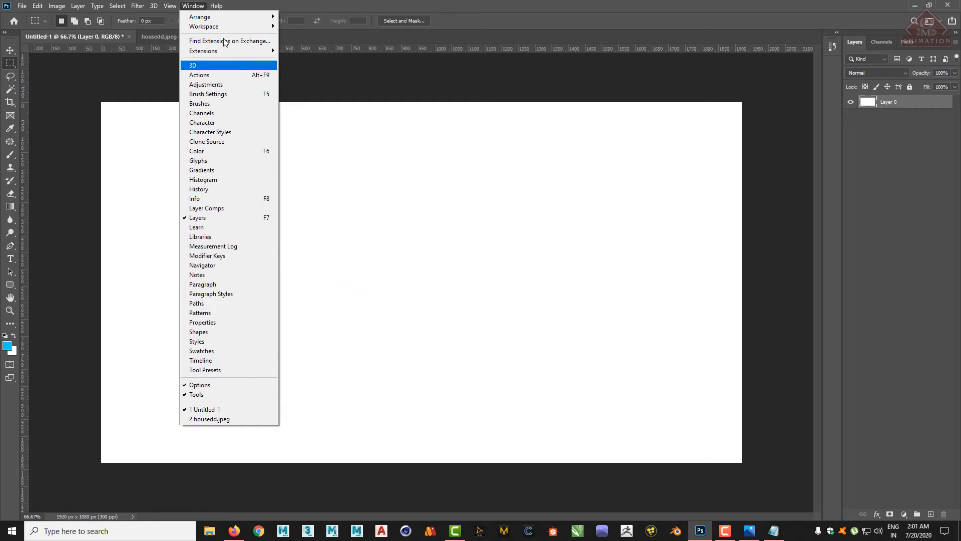
pyautogui.click(193, 6)
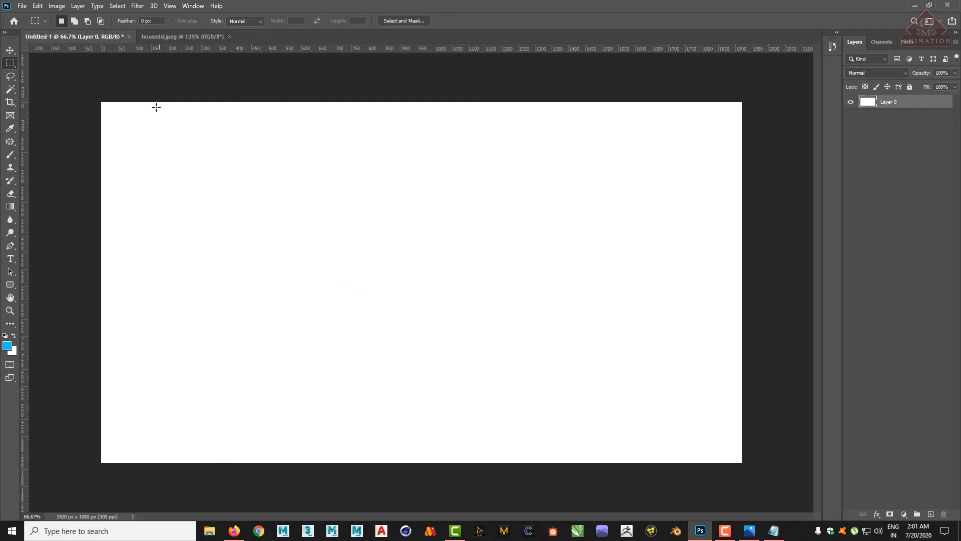
# Step: Expand the Tools bar to two columns
pyautogui.click(5, 32)
# Step: Switch to Notepad, review the TOOL, LAYER PANEL and OPTION BAR notes, and minimize the window to return to Photoshop
pyautogui.click(774, 531)
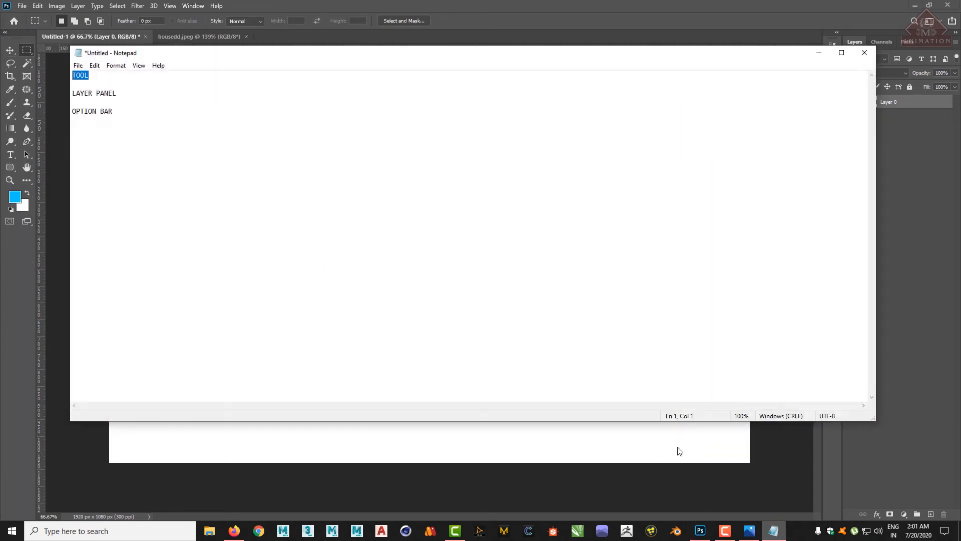
pyautogui.moveTo(99, 81); pyautogui.dragTo(50, 73)
pyautogui.moveTo(128, 94); pyautogui.dragTo(71, 94)
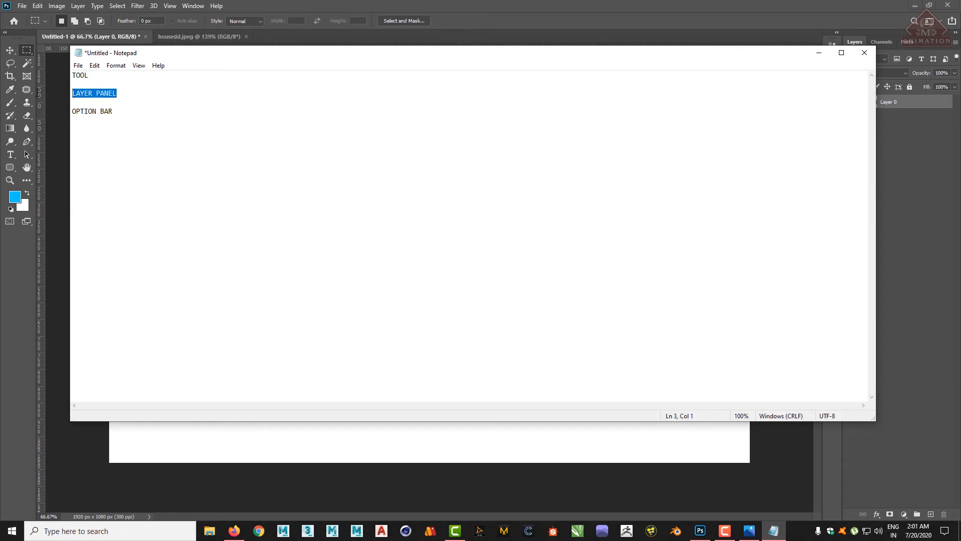
pyautogui.moveTo(775, 53); pyautogui.dragTo(684, 74)
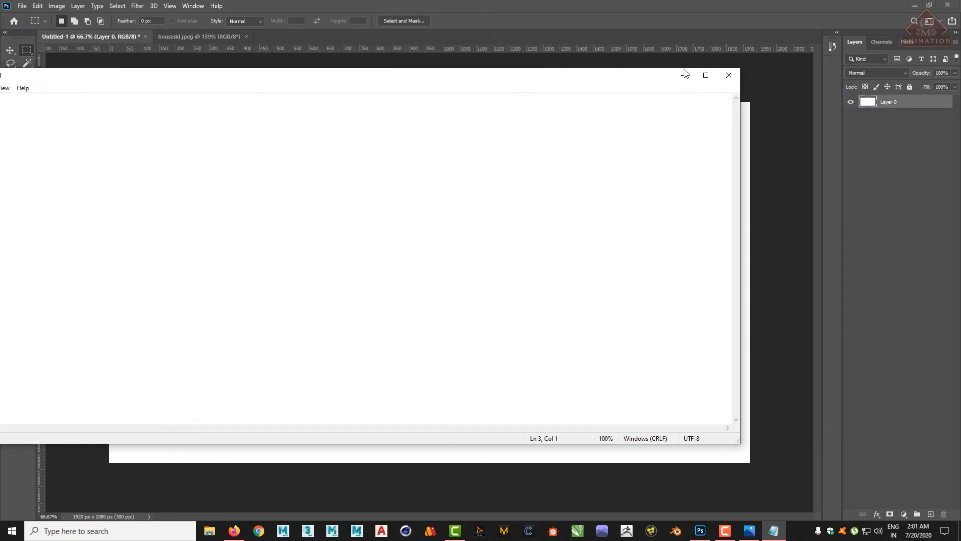
pyautogui.moveTo(60, 81); pyautogui.dragTo(314, 83)
pyautogui.moveTo(240, 134); pyautogui.dragTo(152, 133)
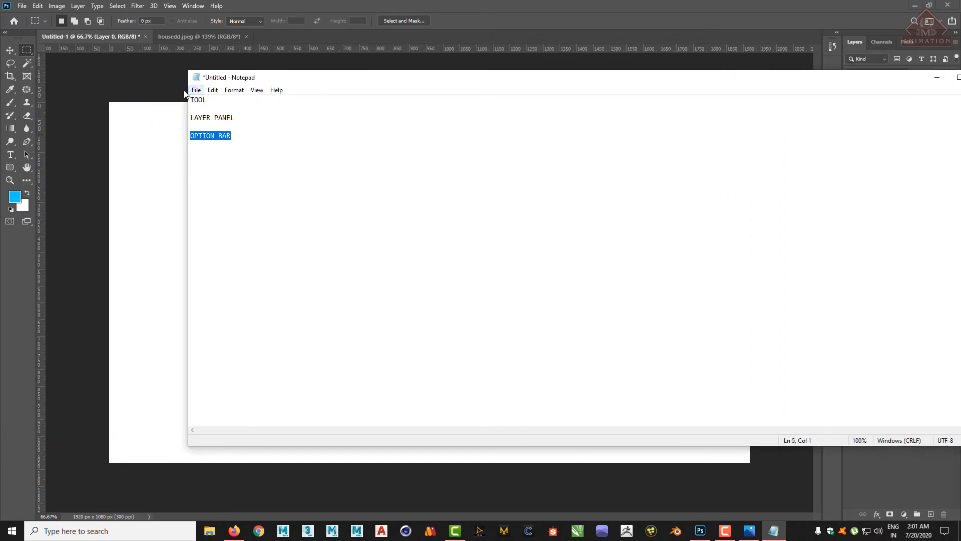
pyautogui.moveTo(253, 116); pyautogui.dragTo(187, 95)
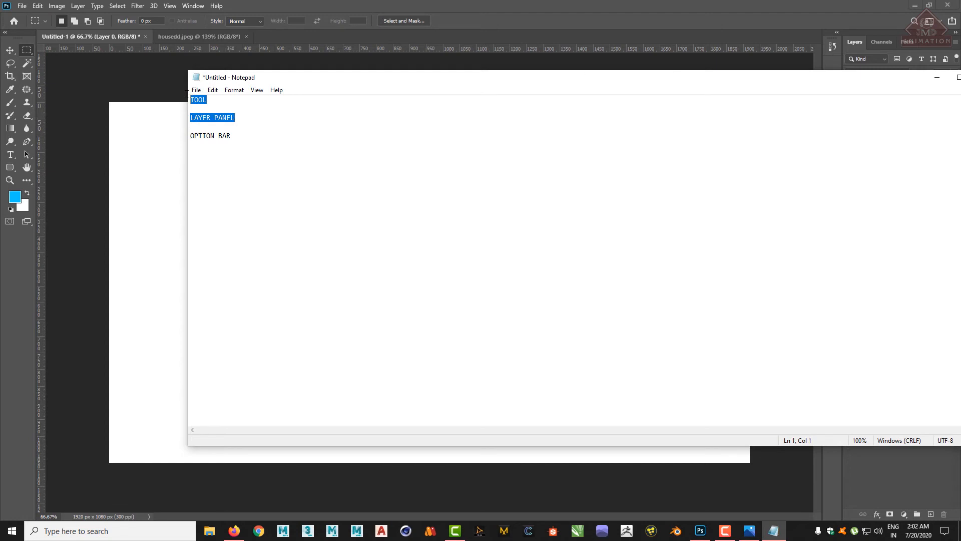
pyautogui.click(936, 78)
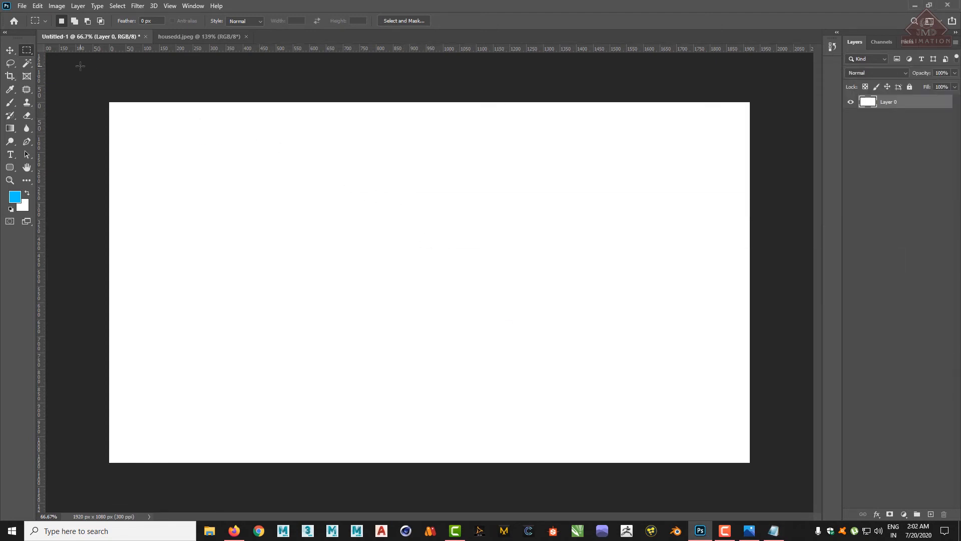
# Step: Draw a rectangular marquee selection of about 270 × 164 px on the canvas, deselect it and draw a slightly larger one
pyautogui.rightClick(29, 51)
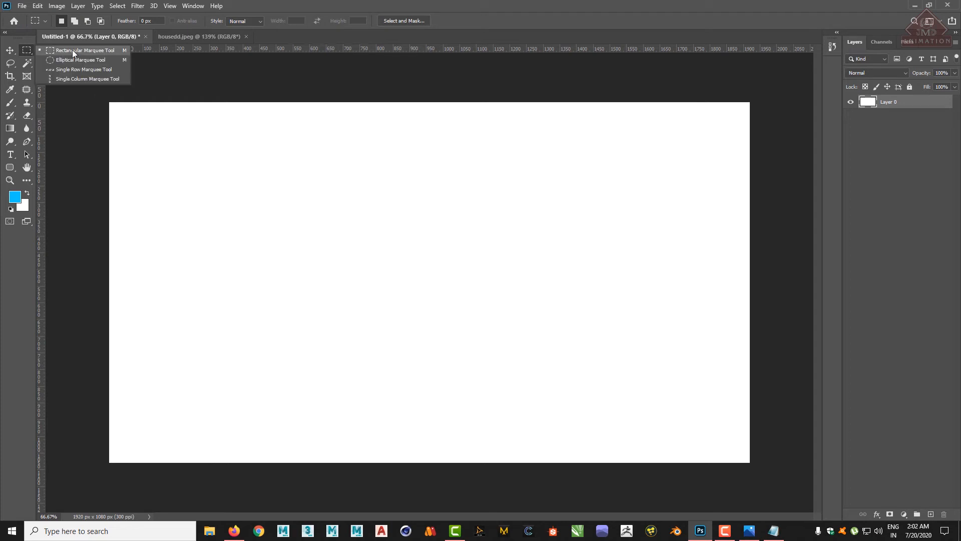
pyautogui.click(72, 50)
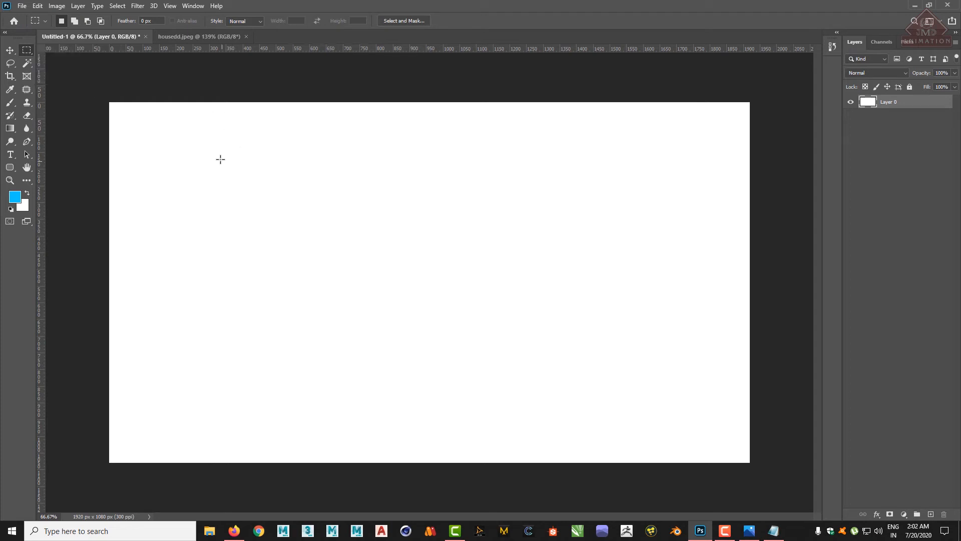
pyautogui.moveTo(221, 159); pyautogui.dragTo(310, 214)
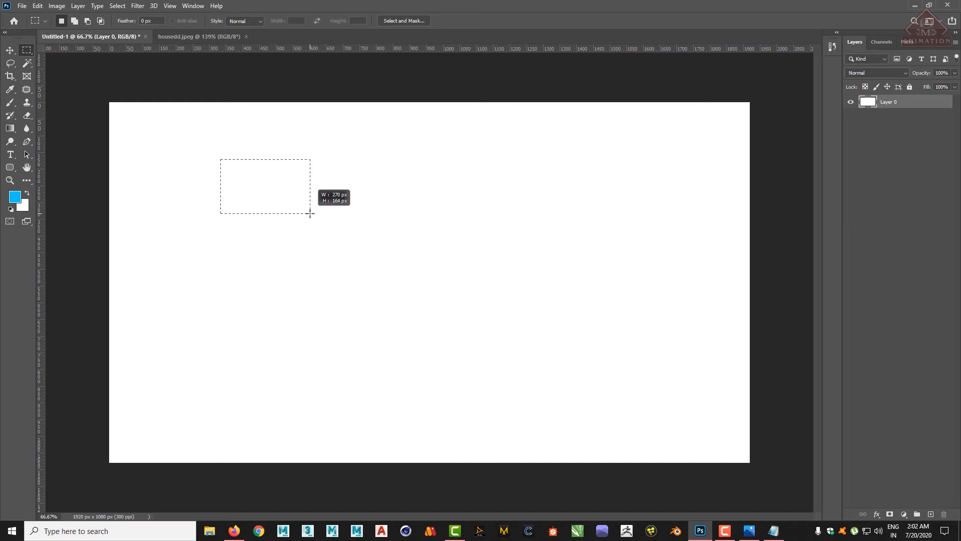
pyautogui.hotkey('ctrl', 'd')
pyautogui.hotkey('ctrl', 'shift', 'd')
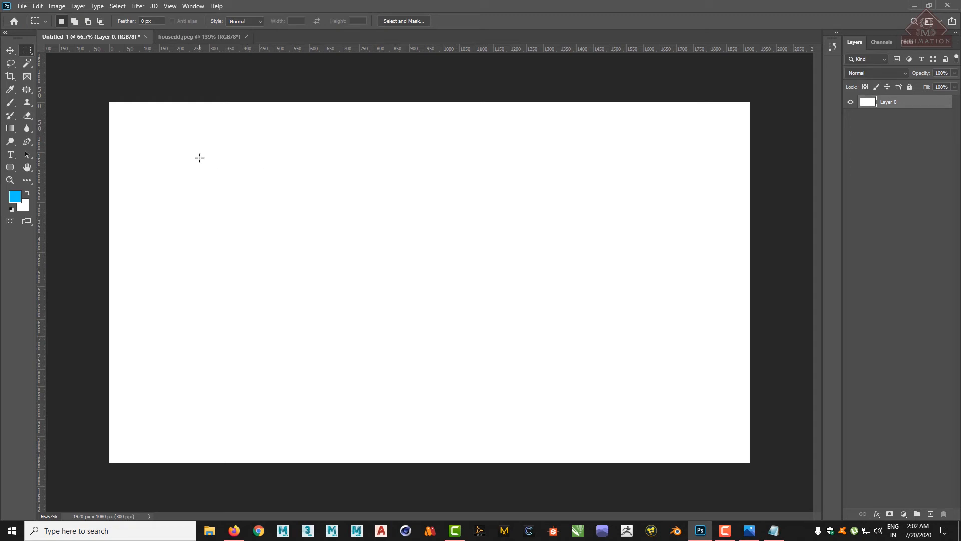
pyautogui.moveTo(200, 158); pyautogui.dragTo(316, 224)
# Step: Float the Layers panel over the canvas, make it taller and close it, and clear the rectangular selection
pyautogui.moveTo(855, 42); pyautogui.dragTo(563, 78)
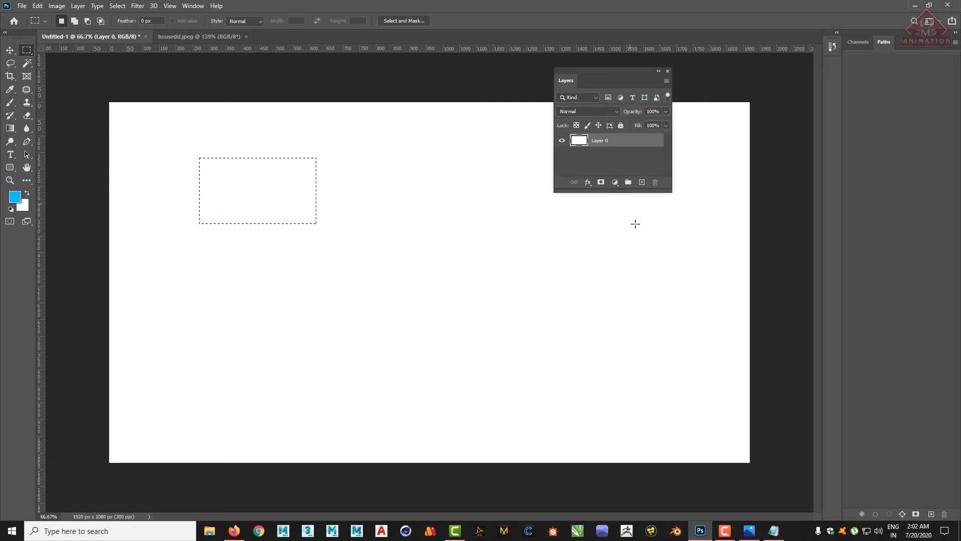
pyautogui.moveTo(627, 192); pyautogui.dragTo(644, 250)
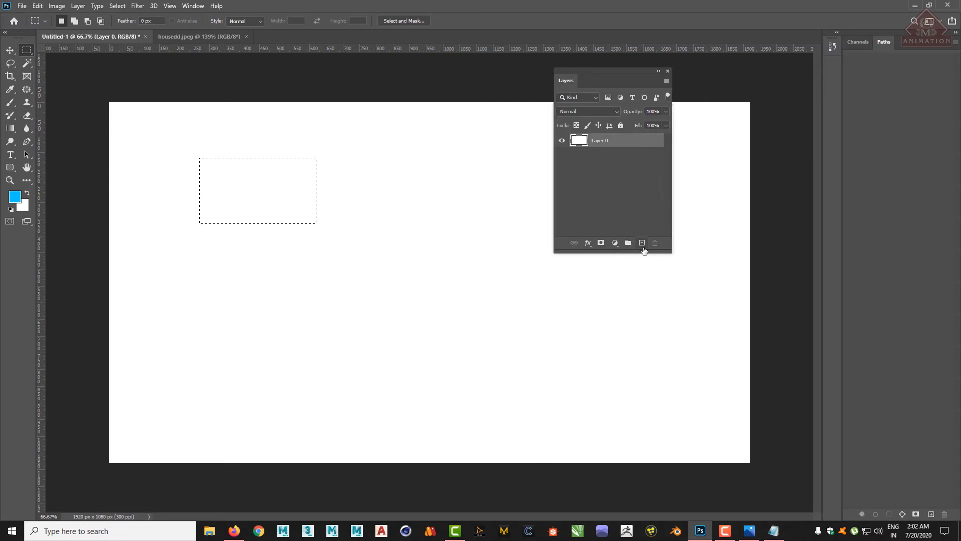
pyautogui.click(667, 72)
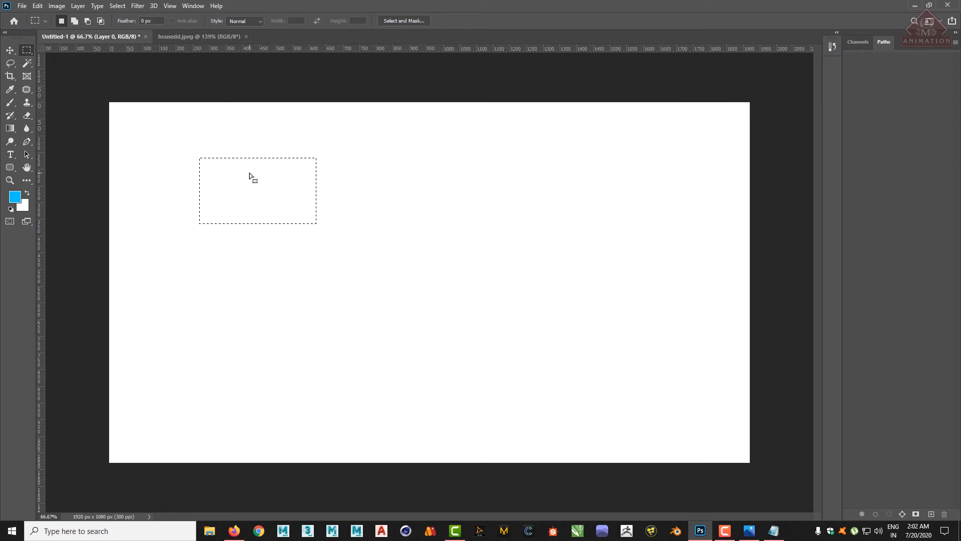
pyautogui.click(368, 159)
# Step: Create a new 1920 × 1080 px RGB document at 300 pixels/inch with a white background
pyautogui.click(22, 6)
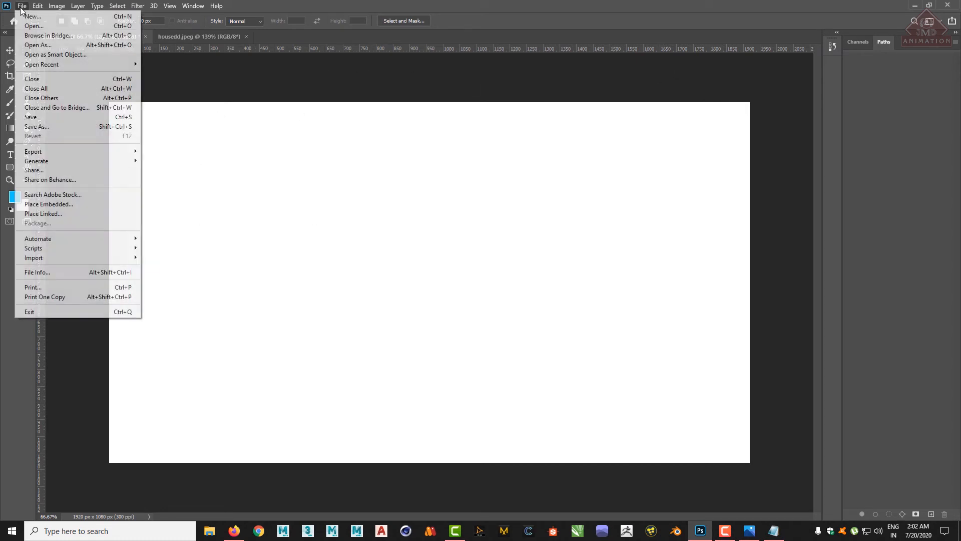
pyautogui.click(31, 17)
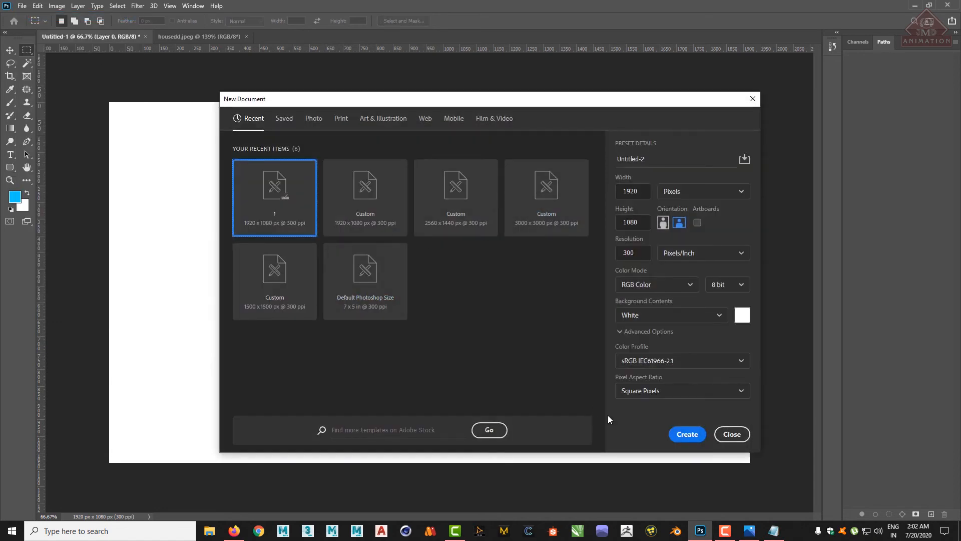
pyautogui.click(687, 434)
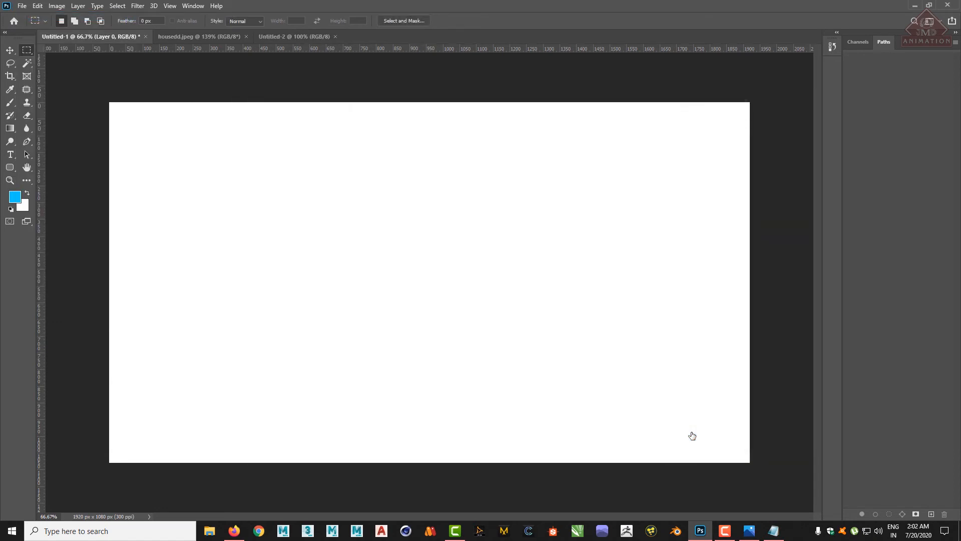
# Step: Close the Untitled-1 and housedd.jpeg documents without saving changes
pyautogui.click(127, 36)
pyautogui.click(145, 37)
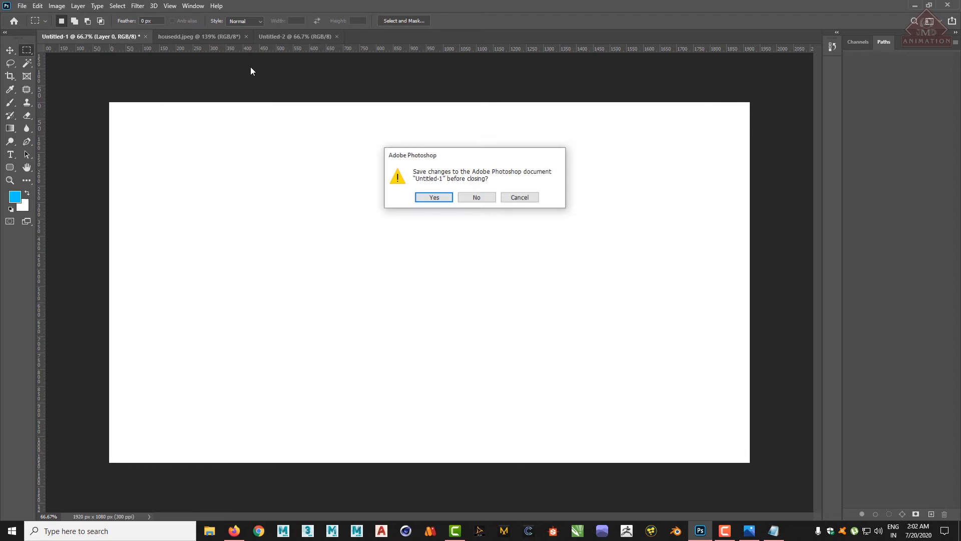
pyautogui.click(475, 197)
pyautogui.click(112, 34)
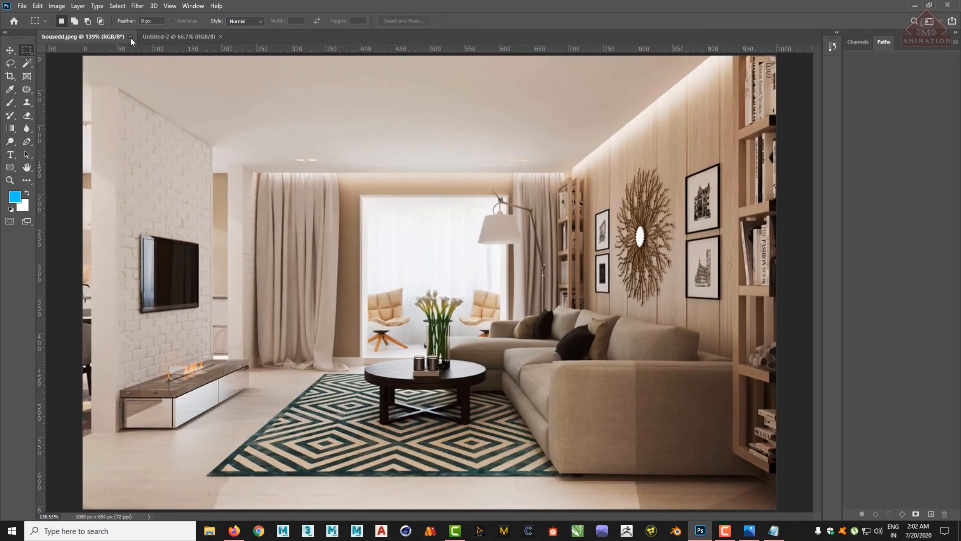
pyautogui.click(130, 37)
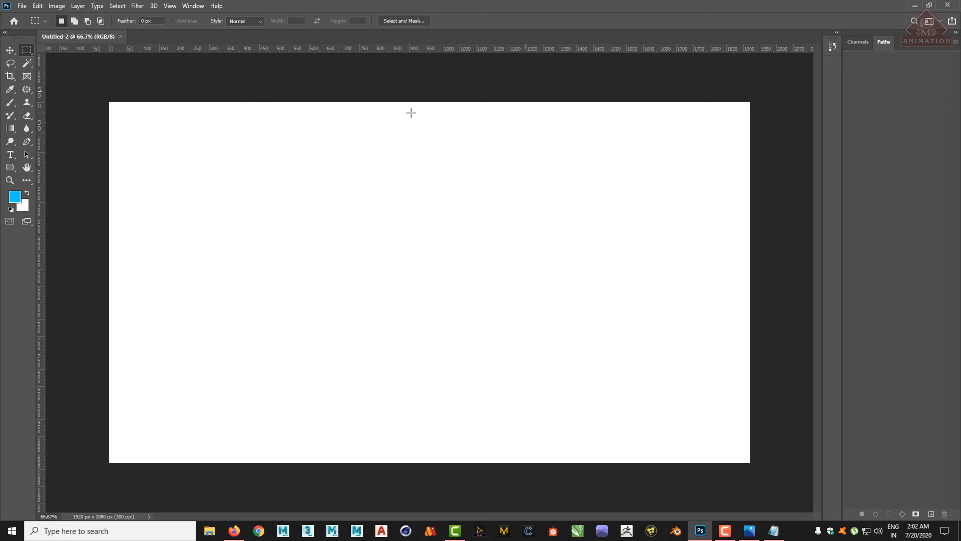
# Step: Show the Layers panel again and move it over the upper part of the canvas
pyautogui.click(200, 6)
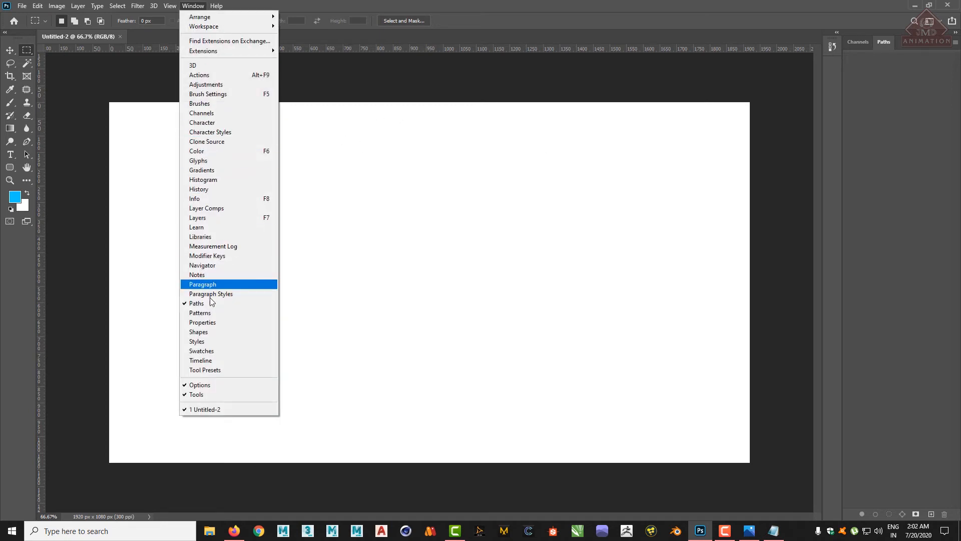
pyautogui.click(197, 219)
pyautogui.moveTo(611, 83); pyautogui.dragTo(581, 113)
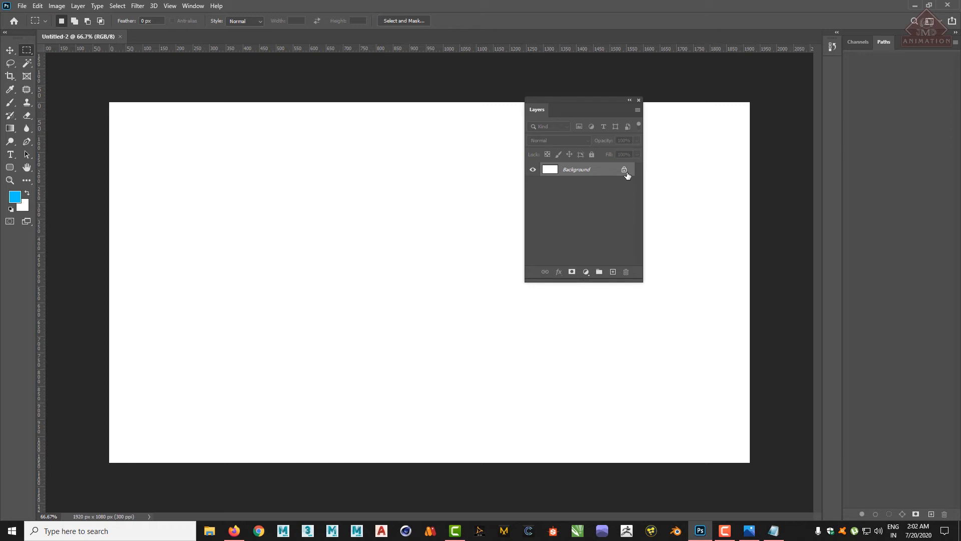
# Step: Unlock the Background layer and add three new empty layers above it
pyautogui.click(625, 170)
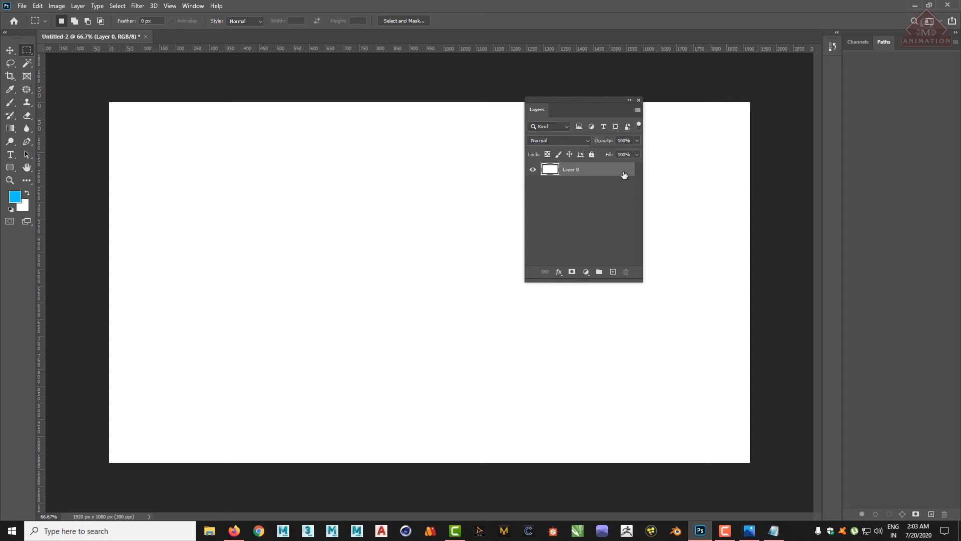
pyautogui.click(613, 272)
pyautogui.click(614, 272)
pyautogui.click(613, 272)
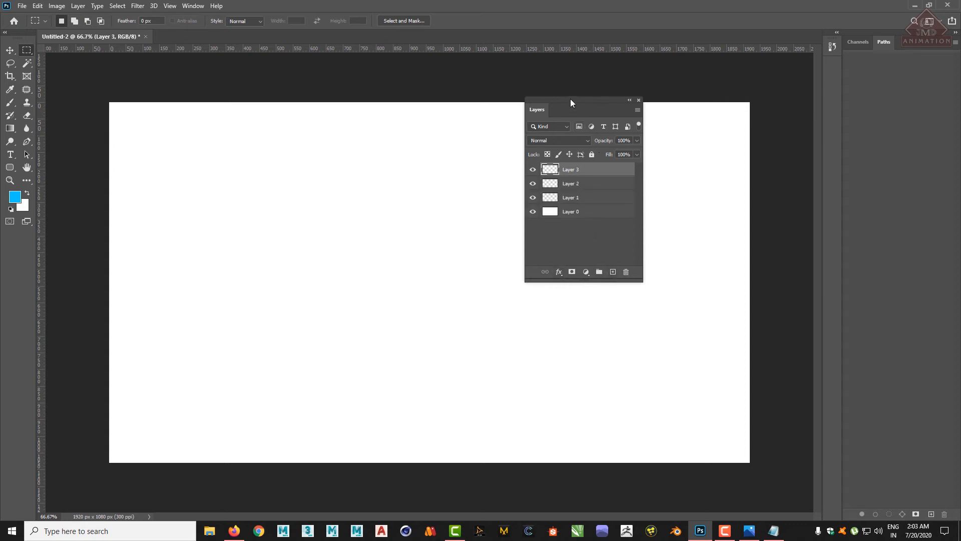
# Step: Move the Layers panel over the canvas's right edge and draw a rectangular marquee about 320 × 185 px near the canvas's upper-left corner
pyautogui.moveTo(573, 103); pyautogui.dragTo(726, 90)
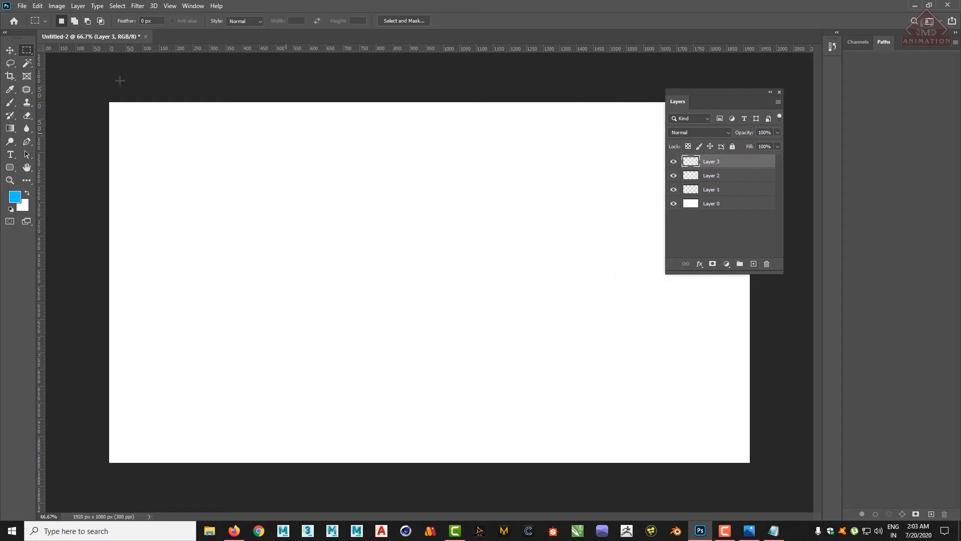
pyautogui.rightClick(27, 53)
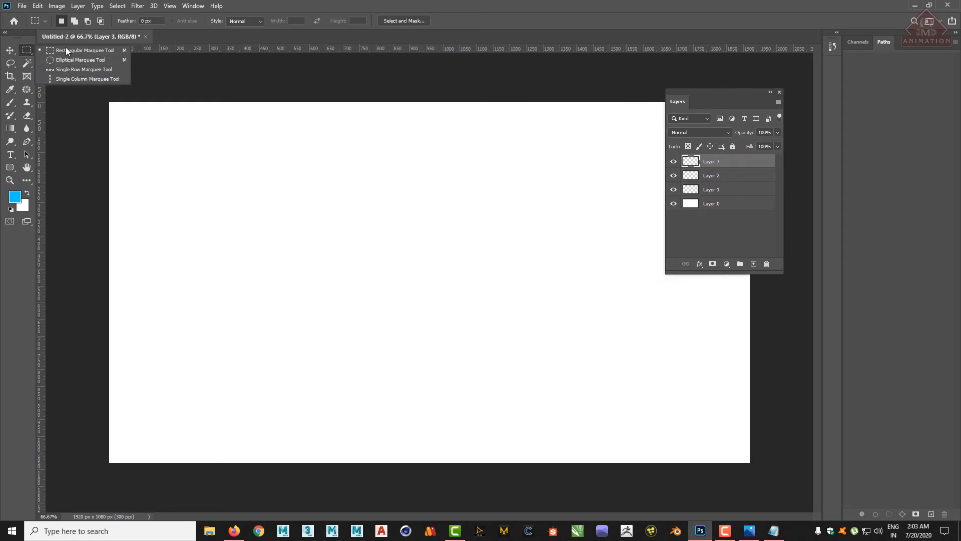
pyautogui.click(67, 51)
pyautogui.moveTo(169, 140); pyautogui.dragTo(276, 202)
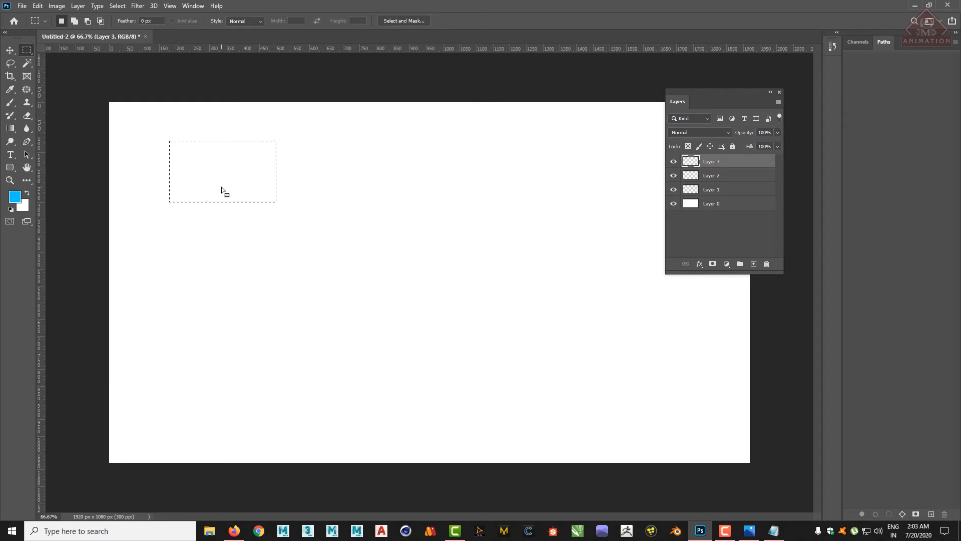
# Step: Toggle the visibility of Layer 0 off and back on twice, and make Layer 1 the active layer
pyautogui.click(709, 190)
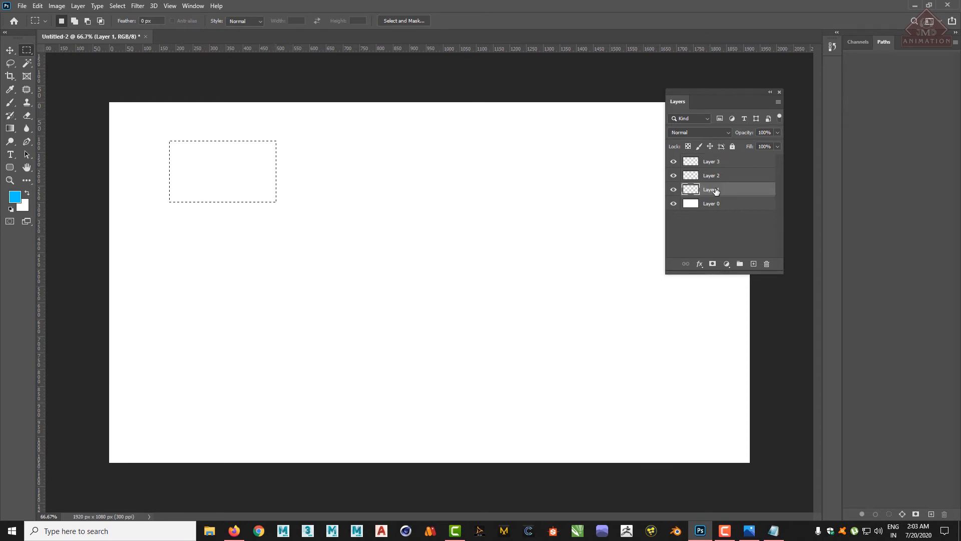
pyautogui.click(722, 208)
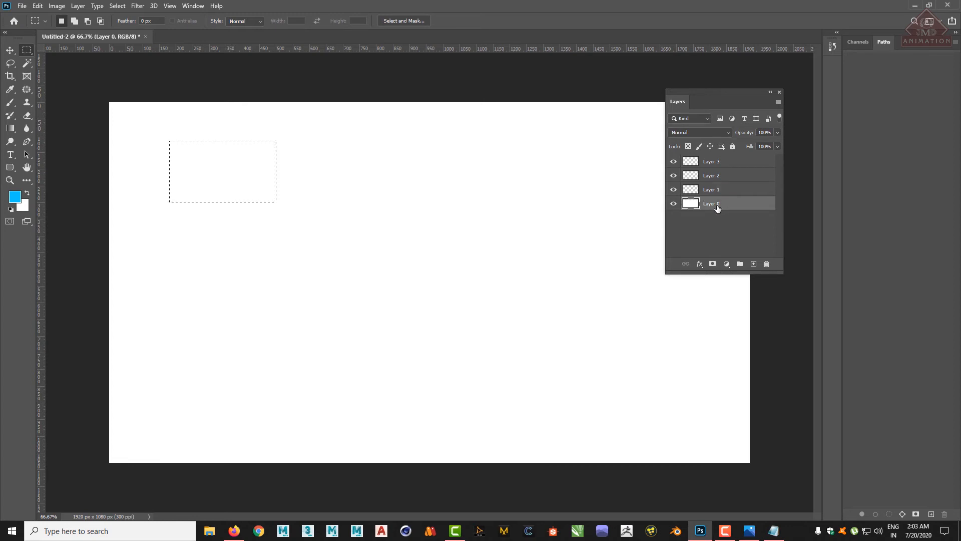
pyautogui.click(674, 206)
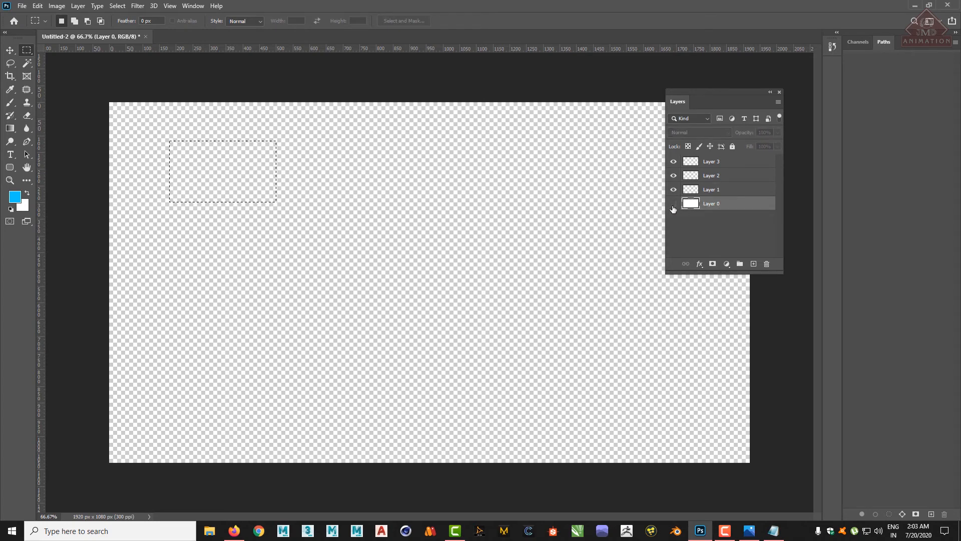
pyautogui.click(673, 205)
pyautogui.click(672, 206)
pyautogui.click(673, 205)
pyautogui.click(723, 190)
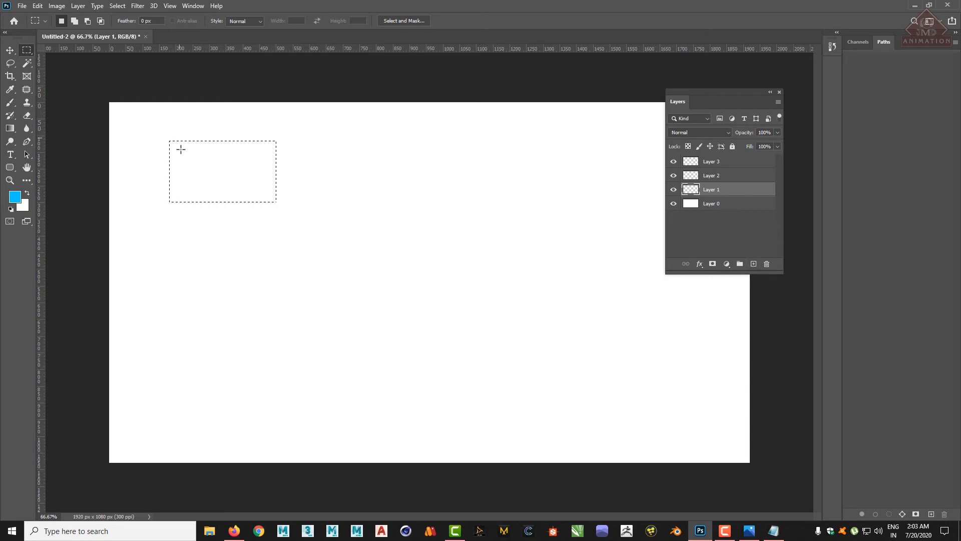
pyautogui.rightClick(24, 52)
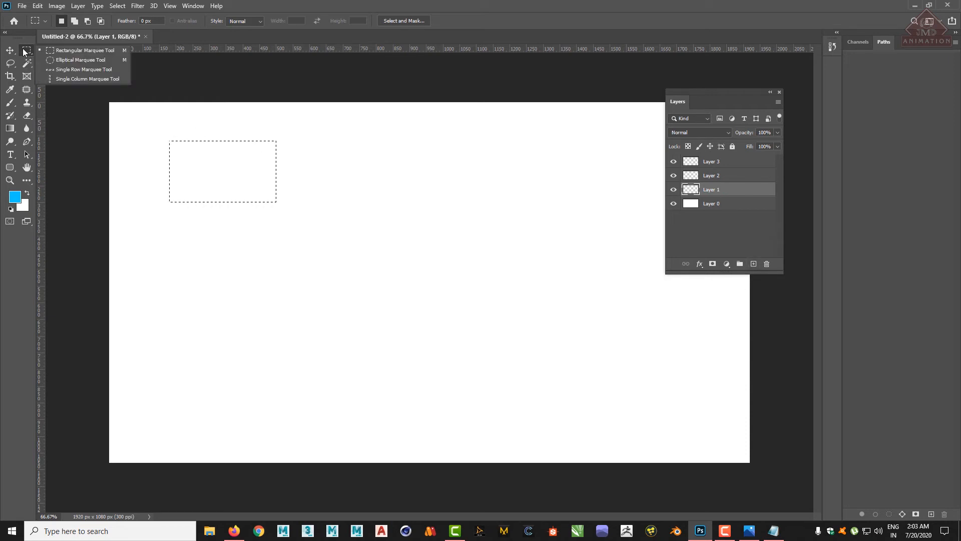
pyautogui.click(66, 52)
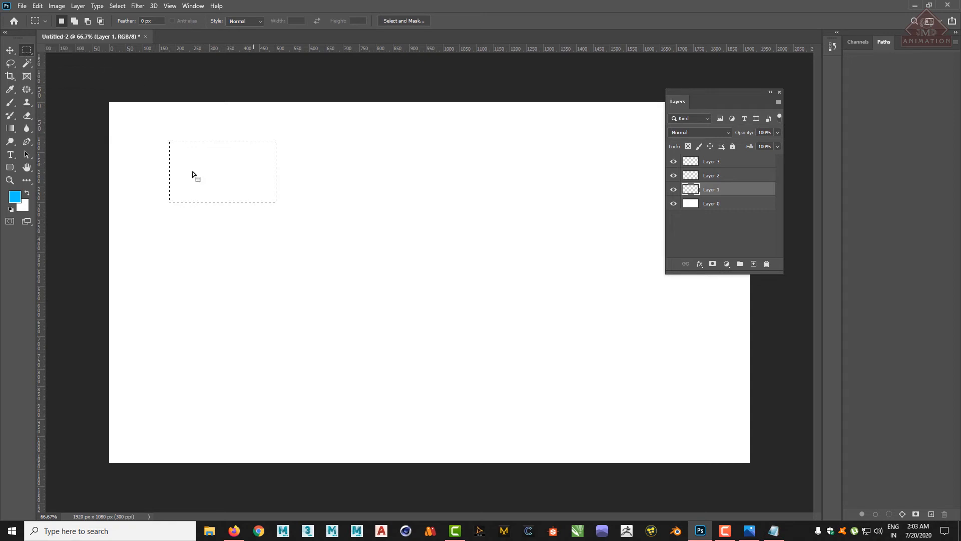
pyautogui.click(15, 196)
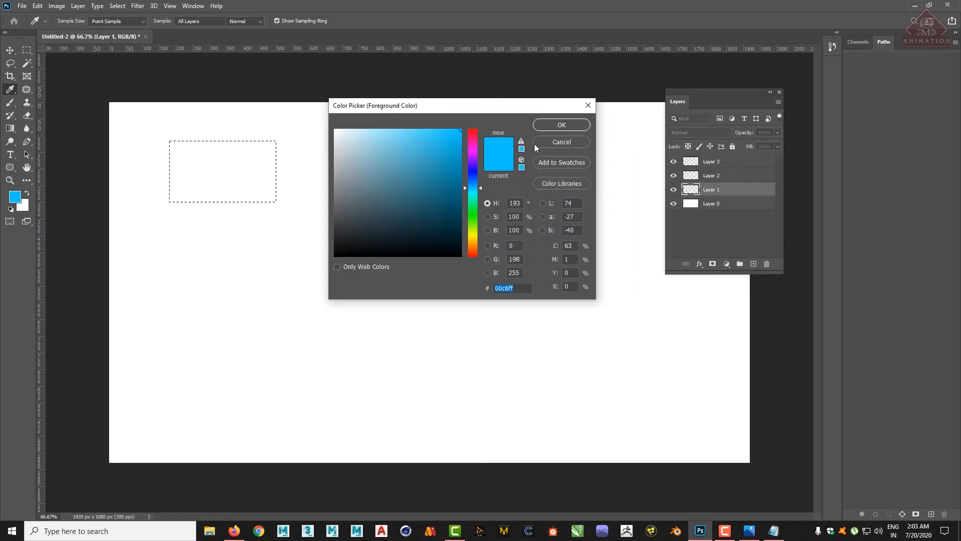
pyautogui.click(536, 145)
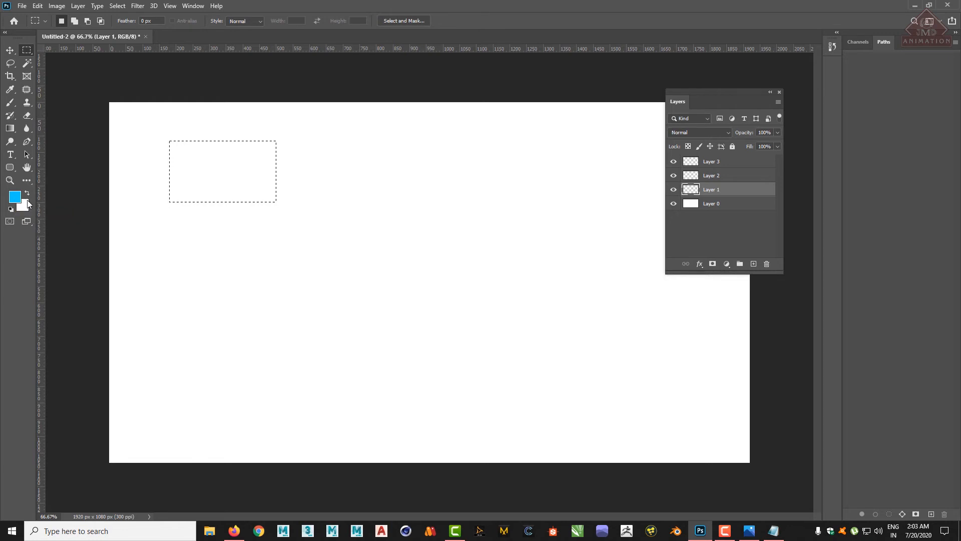
# Step: Open the foreground color picker, set G to 0 and try 256 for B, accepting the nearest allowed value of 255
pyautogui.press('i')
pyautogui.click(15, 199)
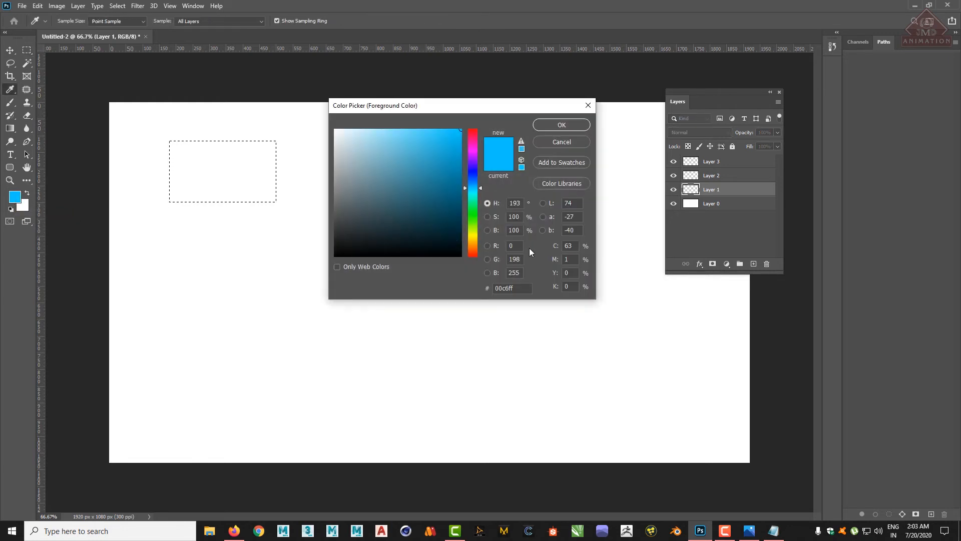
pyautogui.moveTo(474, 108); pyautogui.dragTo(448, 96)
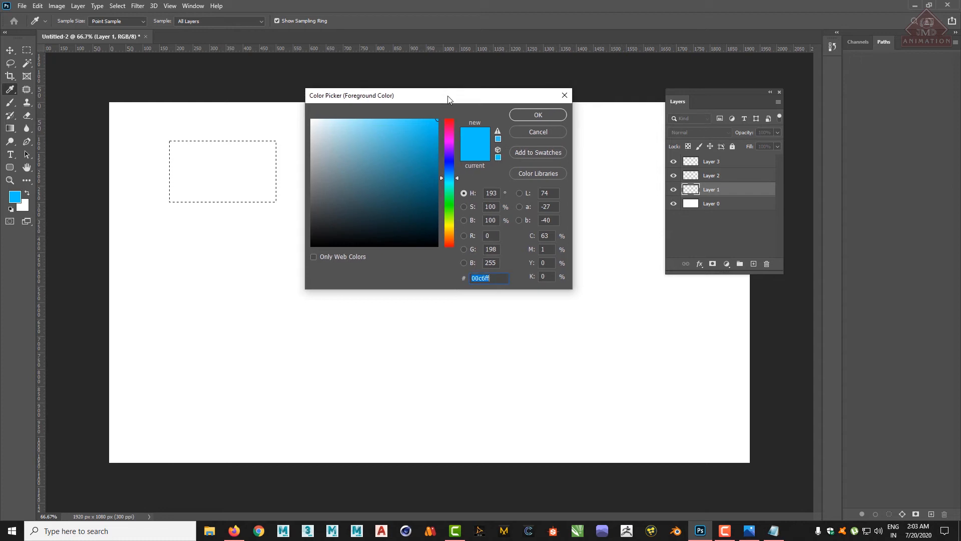
pyautogui.click(493, 249)
pyautogui.write('0')
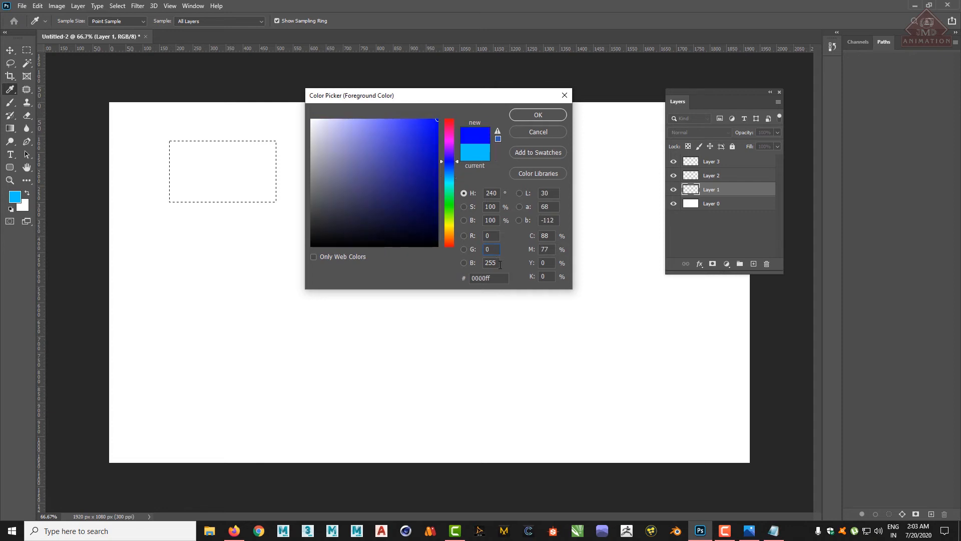
pyautogui.moveTo(494, 263); pyautogui.dragTo(466, 263)
pyautogui.write('2')
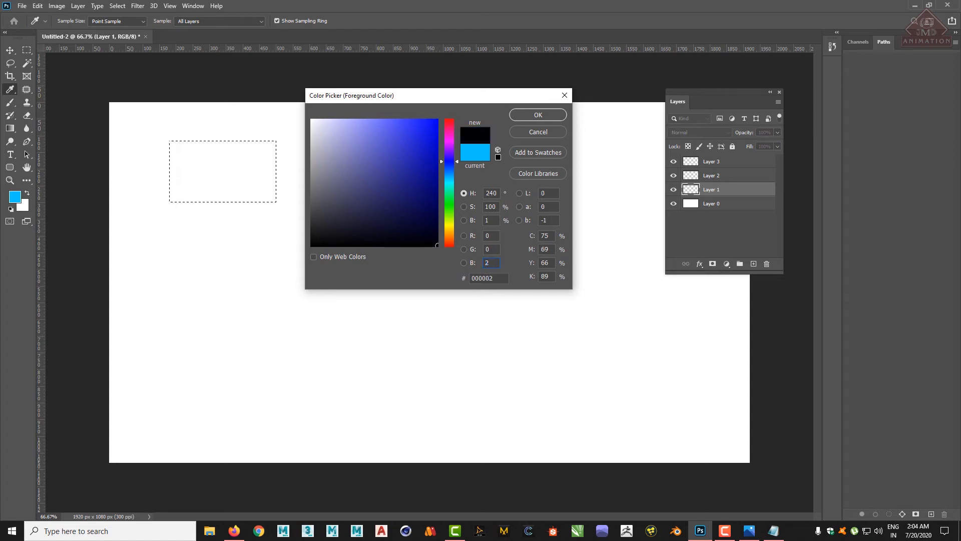
pyautogui.write('56')
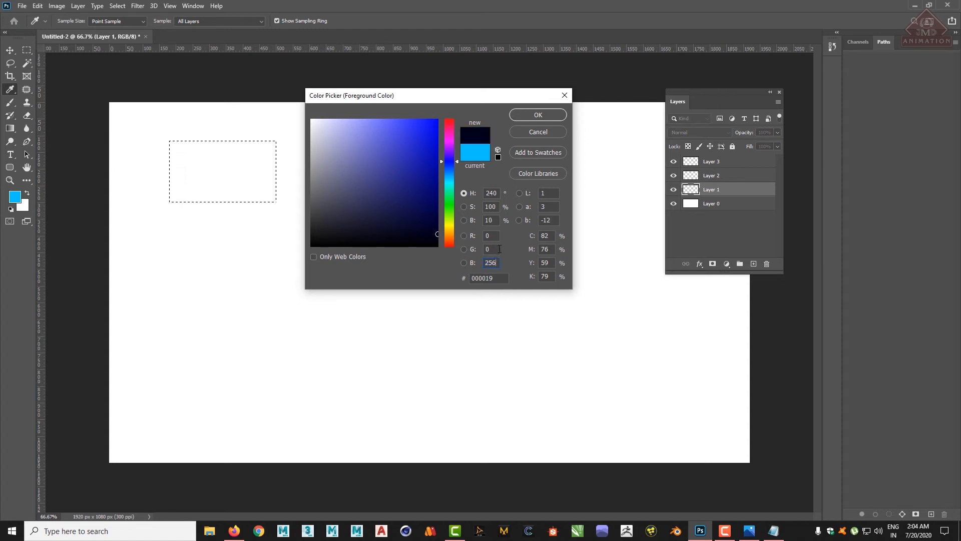
pyautogui.click(494, 248)
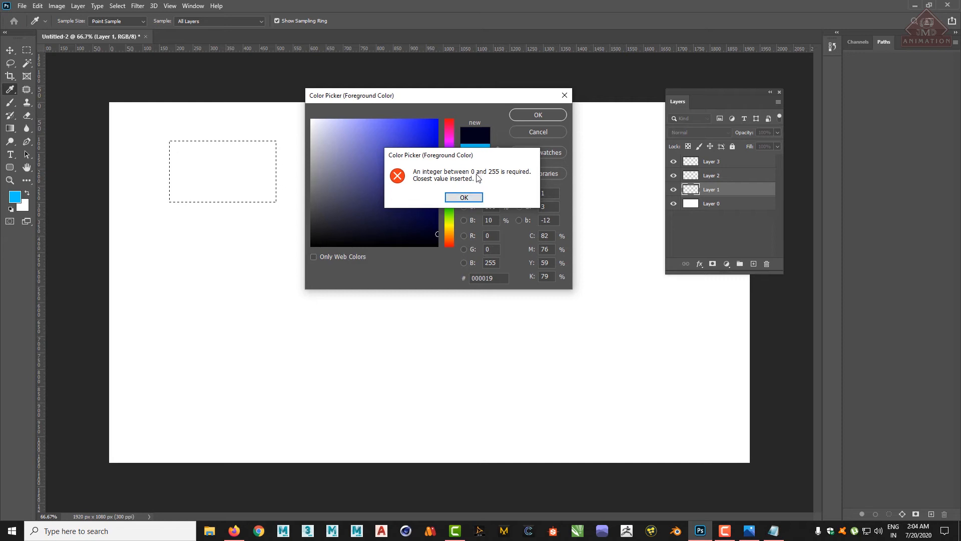
pyautogui.click(470, 197)
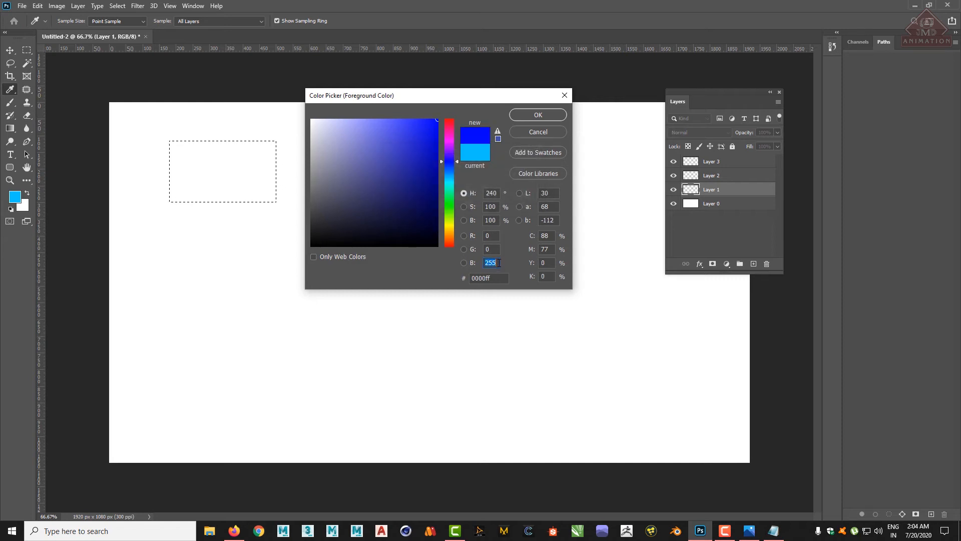
# Step: Change the foreground color to pure green by setting B to 0 and G to 255
pyautogui.moveTo(483, 260); pyautogui.dragTo(467, 260)
pyautogui.write('0')
pyautogui.click(487, 249)
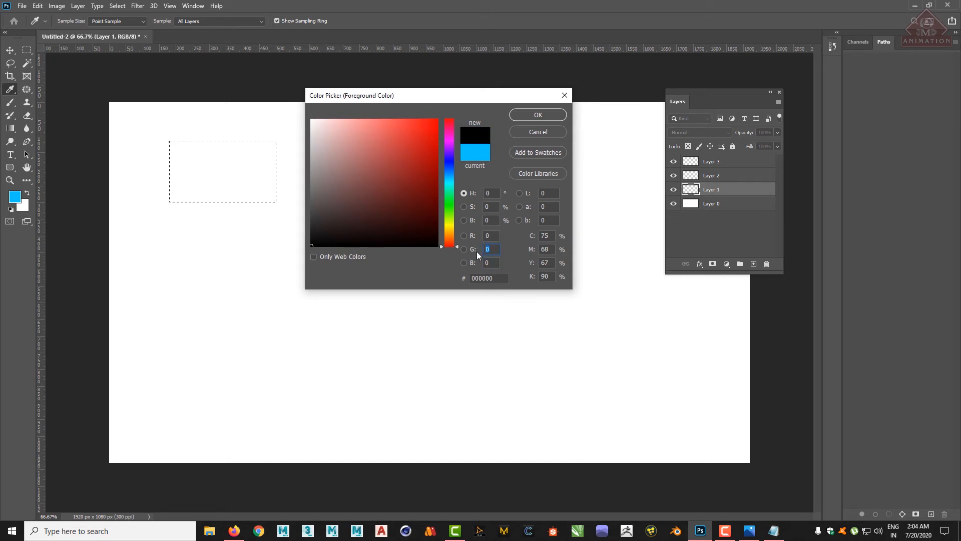
pyautogui.write('255')
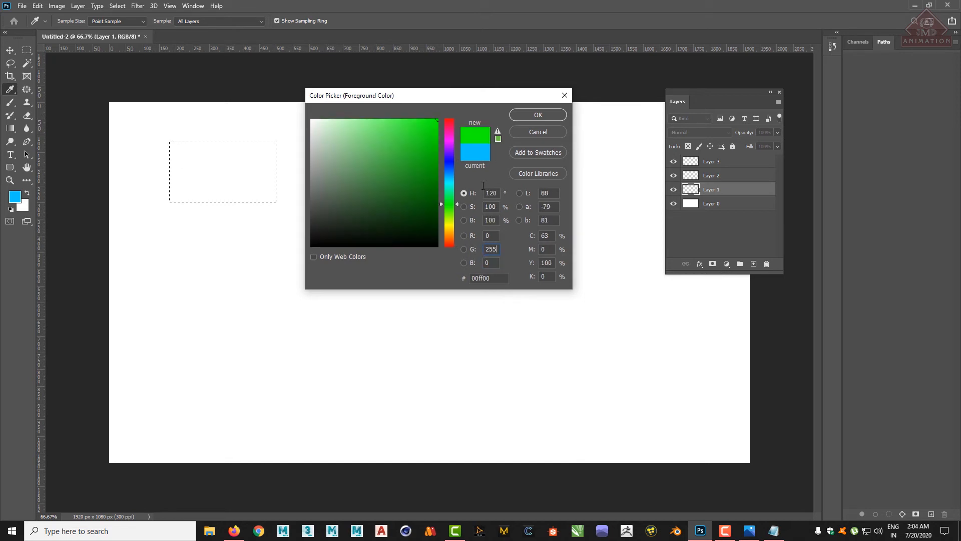
# Step: Change the foreground color to pure red by setting G to 0 and R to 255
pyautogui.doubleClick(491, 249)
pyautogui.write('0')
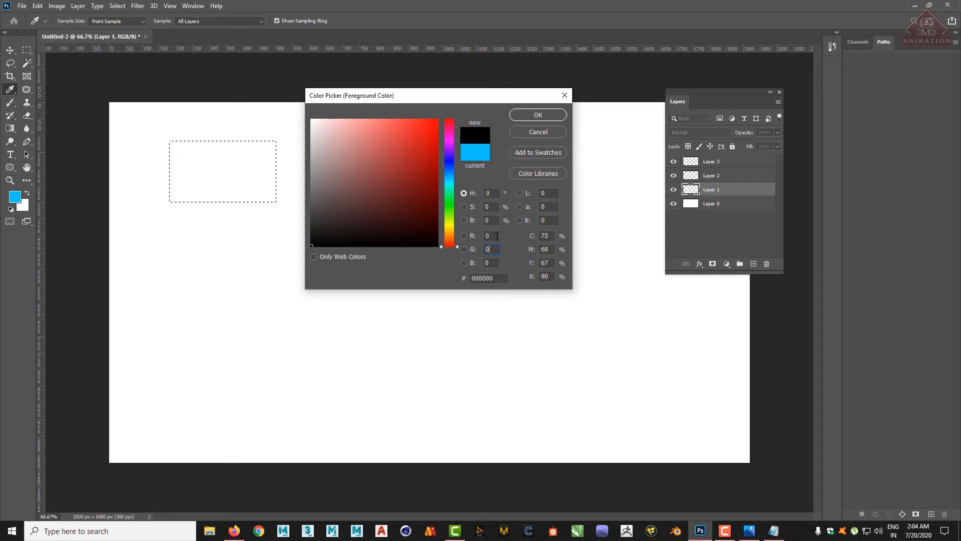
pyautogui.doubleClick(497, 236)
pyautogui.write('255')
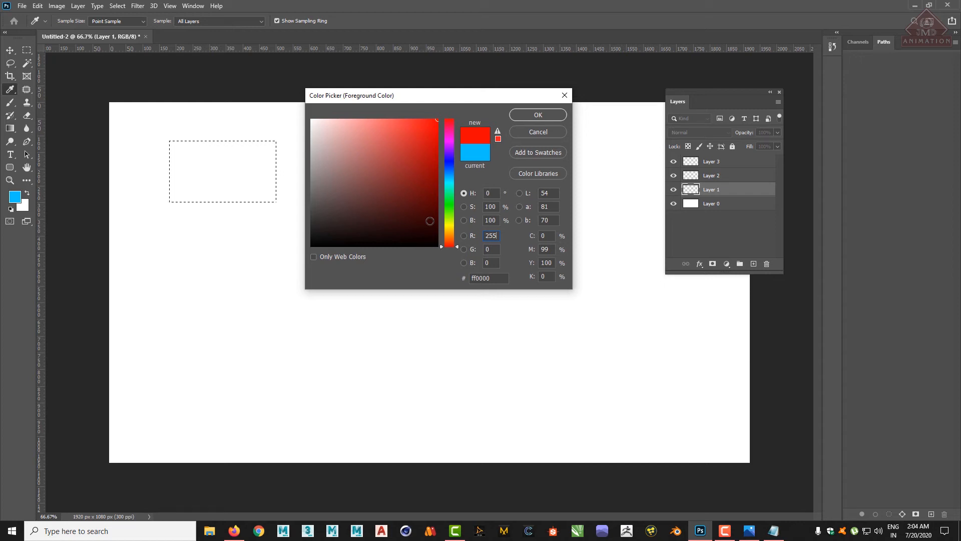
# Step: Set the foreground color to a bright green with R 0, G 255 and B 30
pyautogui.click(475, 250)
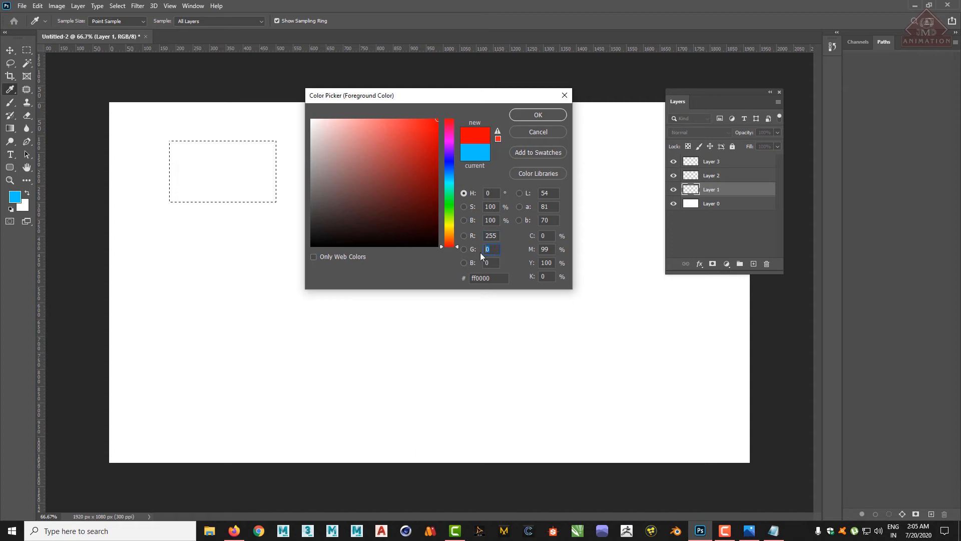
pyautogui.click(484, 237)
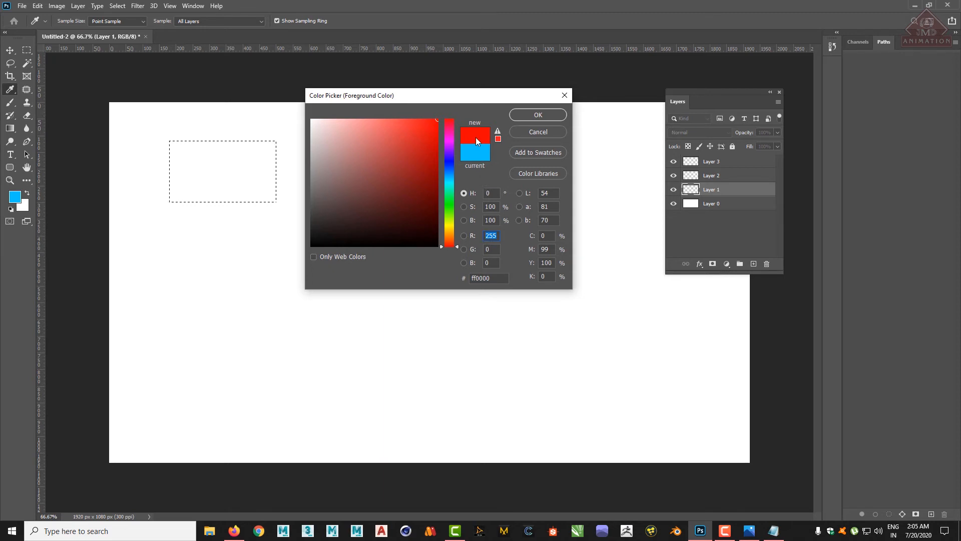
pyautogui.click(492, 249)
pyautogui.click(494, 262)
pyautogui.moveTo(442, 248); pyautogui.dragTo(443, 205)
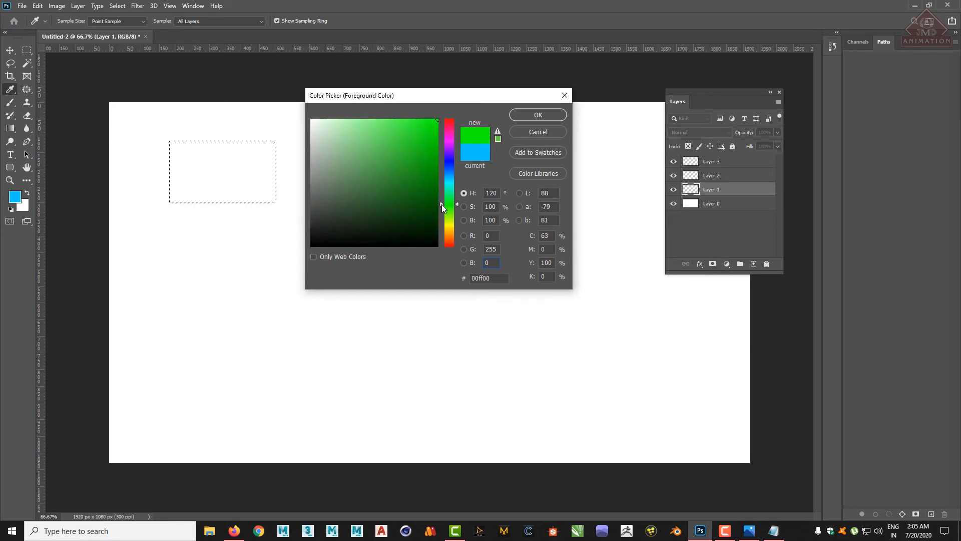
pyautogui.write('30')
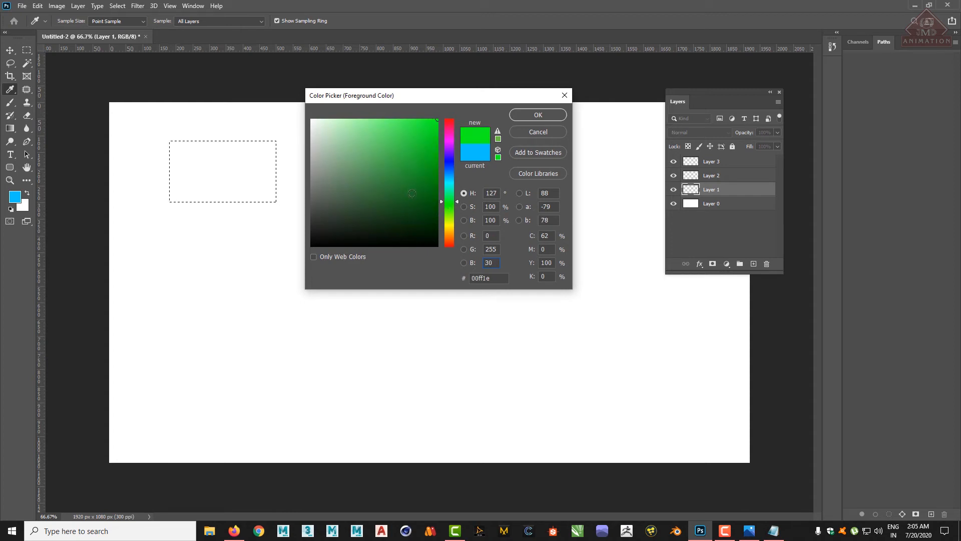
# Step: Try several light and dark shades of the green hue and apply the dark green 14741f as the foreground color
pyautogui.click(413, 194)
pyautogui.click(400, 206)
pyautogui.click(374, 207)
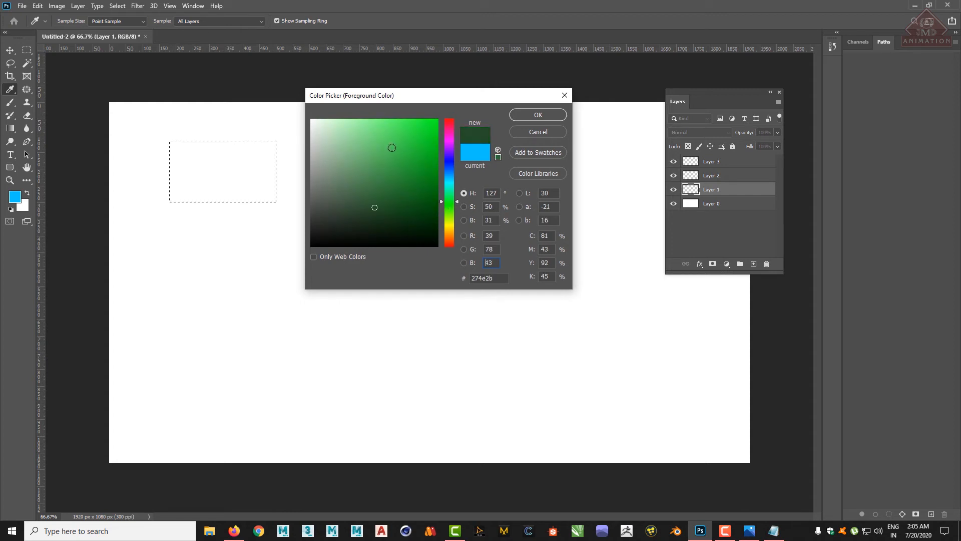
pyautogui.click(391, 141)
pyautogui.moveTo(355, 133)
pyautogui.mouseDown()
pyautogui.moveTo(435, 143)
pyautogui.moveTo(417, 165)
pyautogui.moveTo(418, 195)
pyautogui.moveTo(385, 170)
pyautogui.moveTo(362, 127)
pyautogui.moveTo(410, 146)
pyautogui.moveTo(410, 193)
pyautogui.moveTo(395, 188)
pyautogui.moveTo(432, 200)
pyautogui.mouseUp()
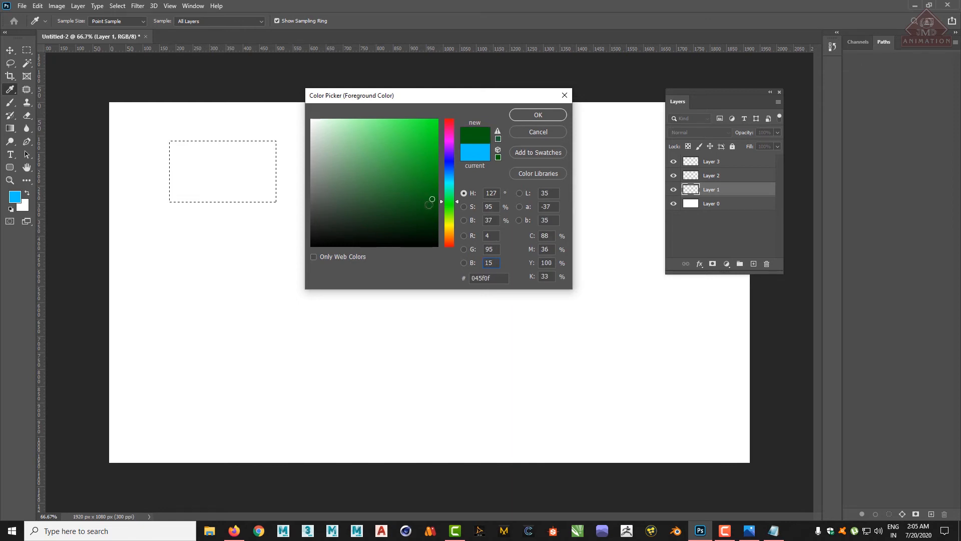
pyautogui.click(416, 195)
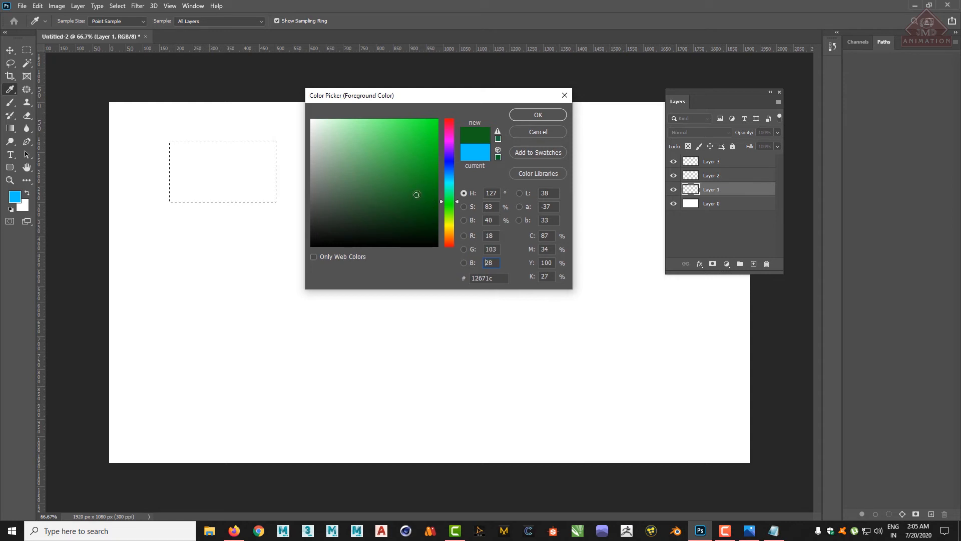
pyautogui.click(423, 125)
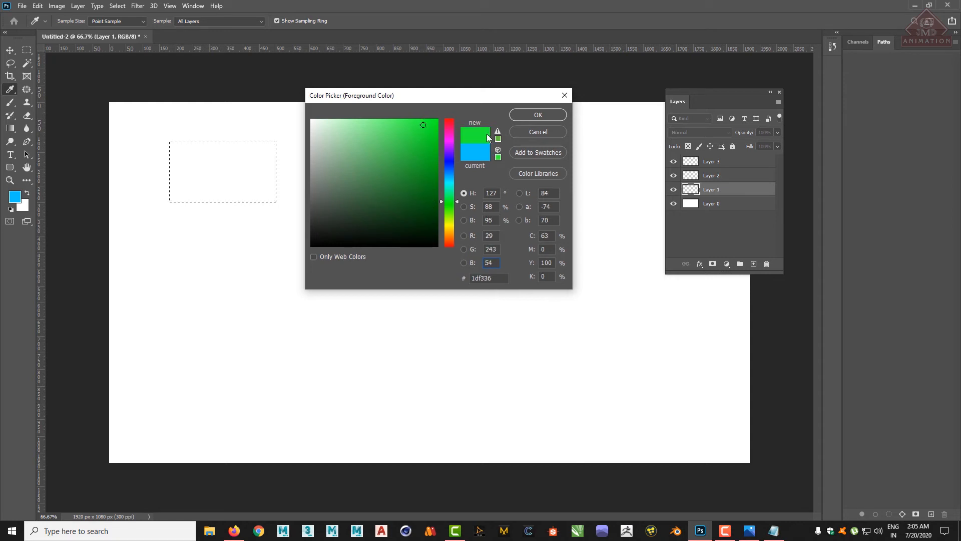
pyautogui.click(413, 182)
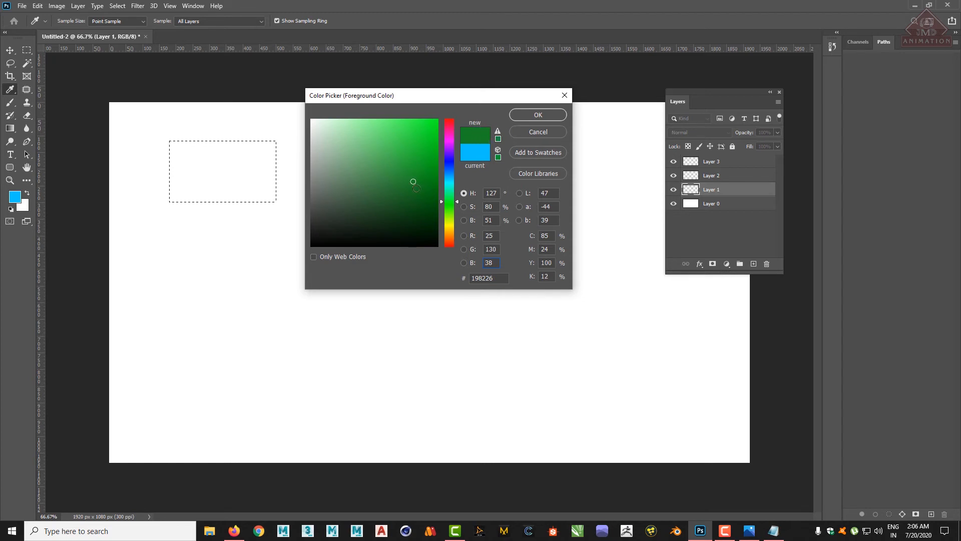
pyautogui.click(416, 188)
pyautogui.click(549, 116)
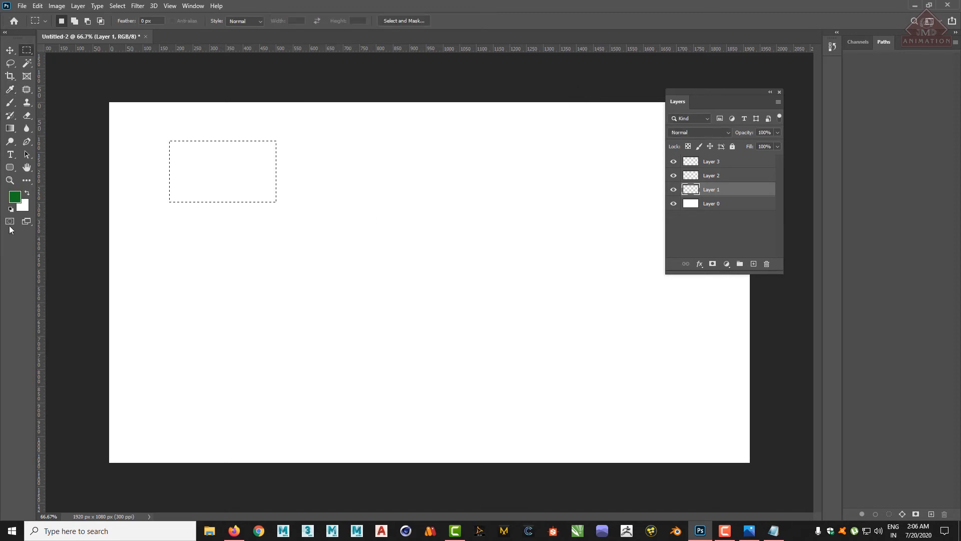
pyautogui.click(18, 201)
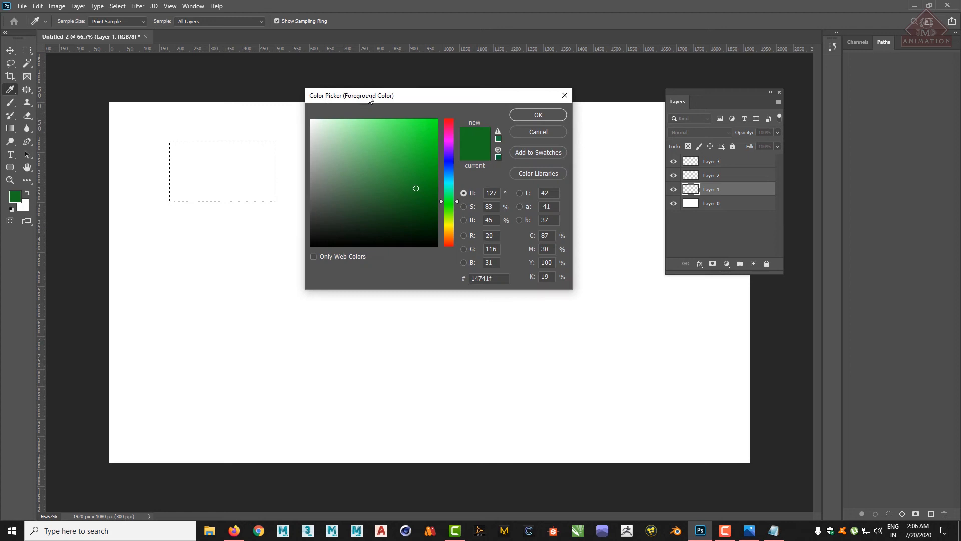
pyautogui.click(545, 117)
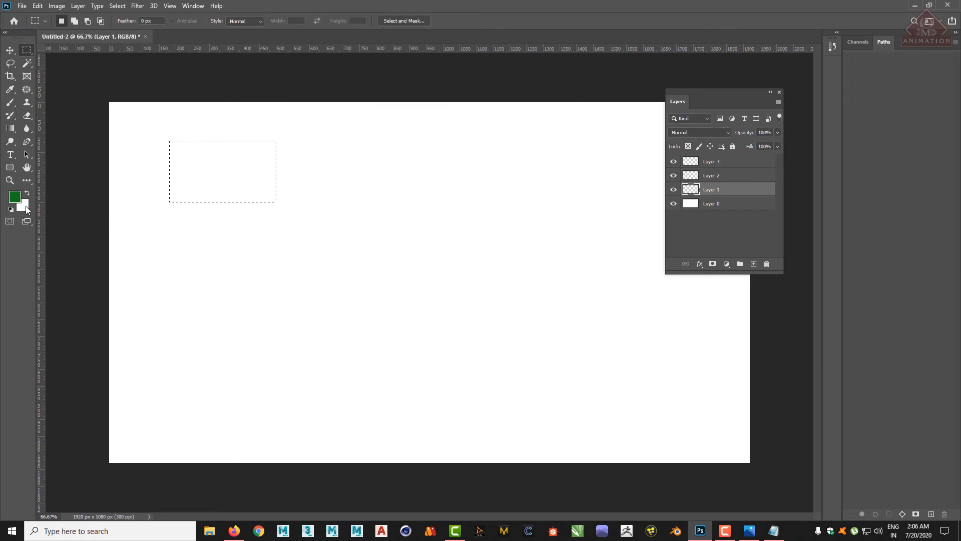
# Step: Change the background color to a bright, fully saturated yellow
pyautogui.click(25, 205)
pyautogui.click(453, 226)
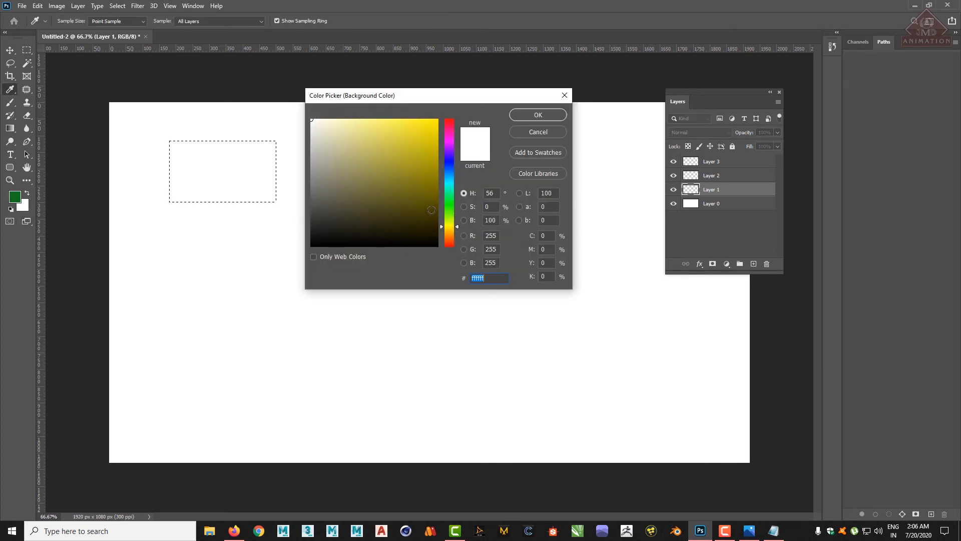
pyautogui.write('fcee0e')
pyautogui.click(433, 119)
pyautogui.click(538, 114)
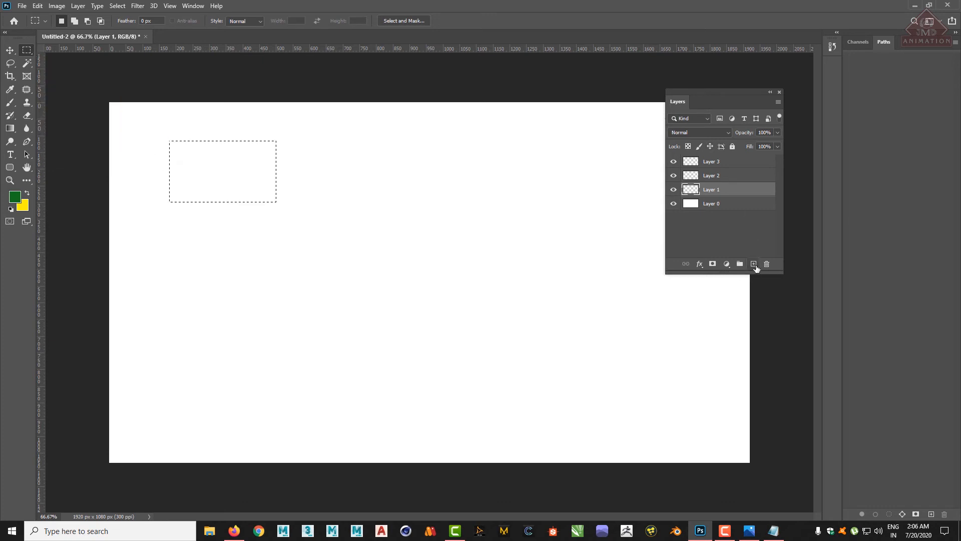
# Step: Delete Layer 3 and Layer 2 from the document
pyautogui.click(715, 161)
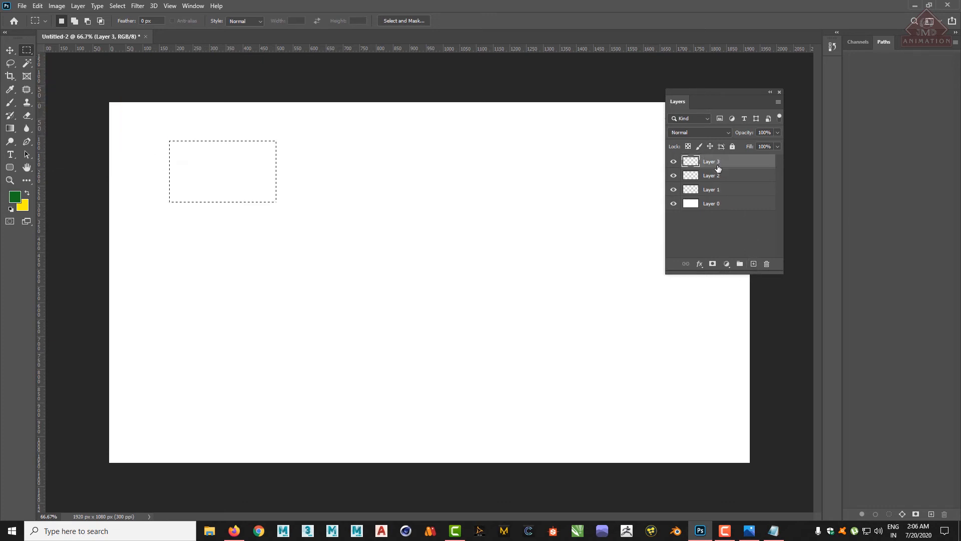
pyautogui.click(766, 265)
pyautogui.rightClick(736, 165)
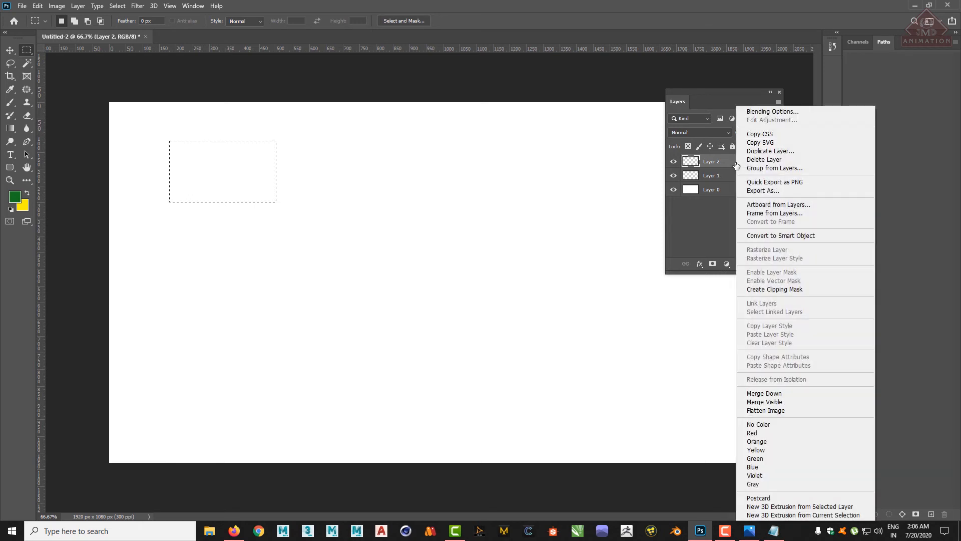
pyautogui.click(765, 159)
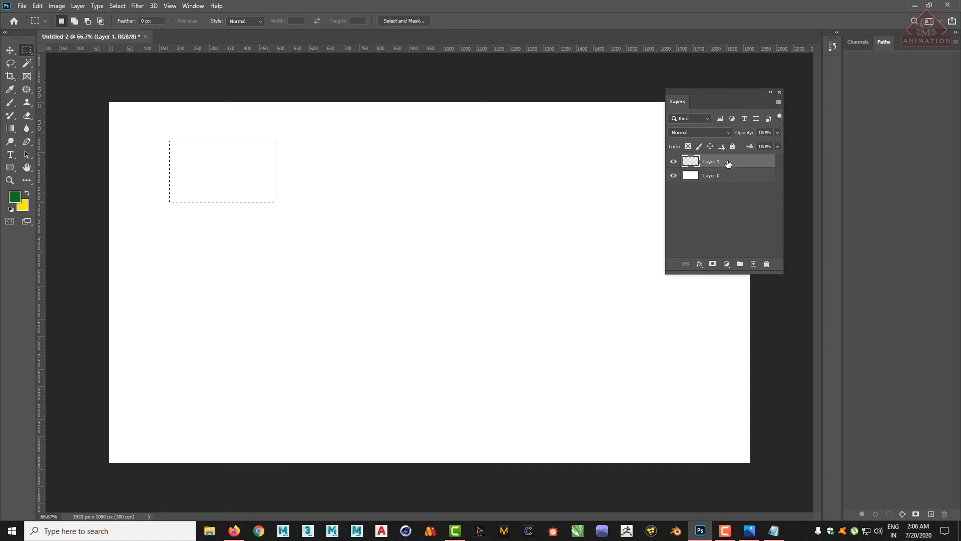
# Step: Delete Layer 1 so that only the white Layer 0 remains
pyautogui.click(726, 207)
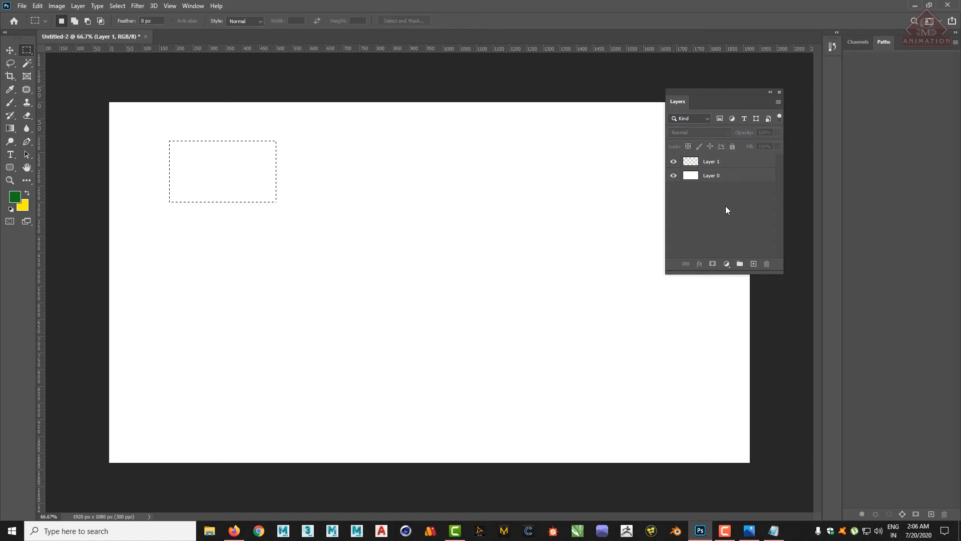
pyautogui.click(716, 166)
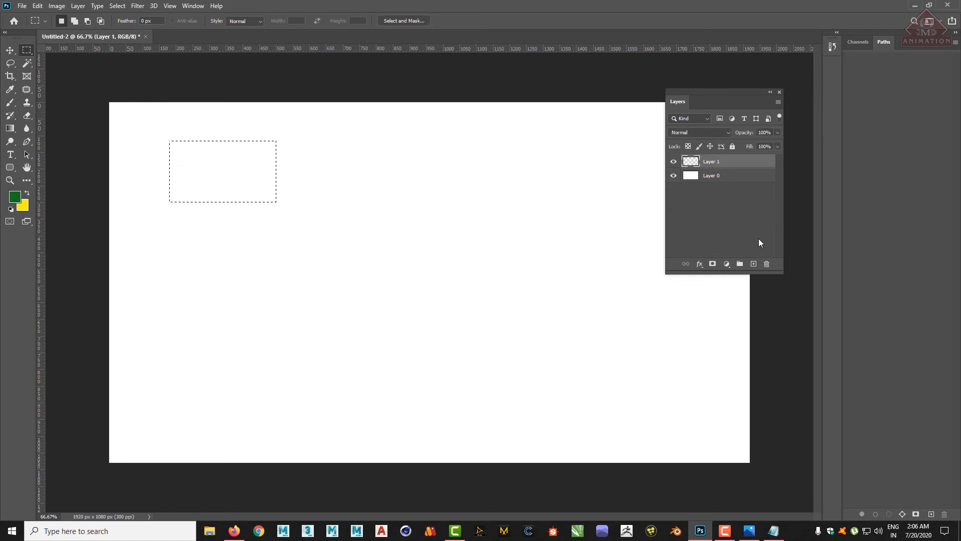
pyautogui.rightClick(724, 165)
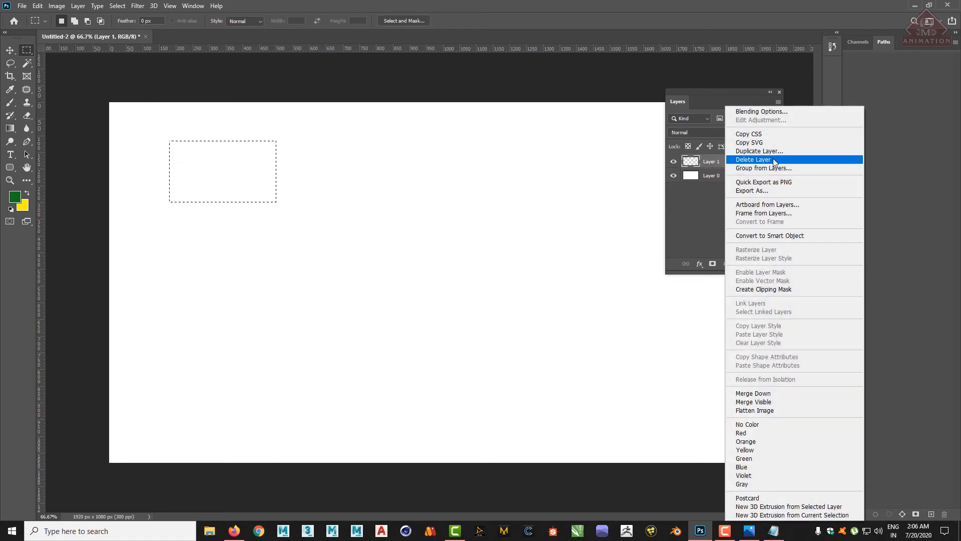
pyautogui.click(707, 209)
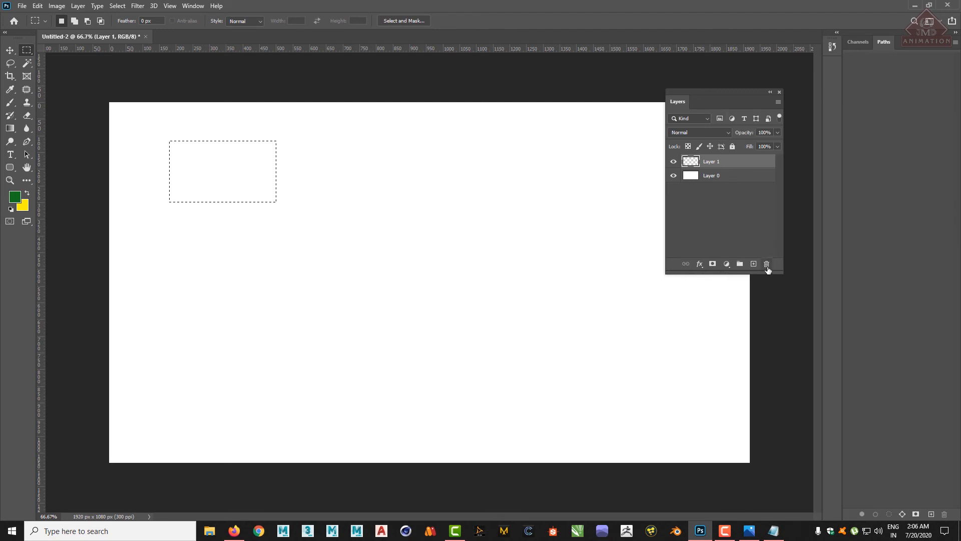
pyautogui.click(78, 6)
pyautogui.click(712, 207)
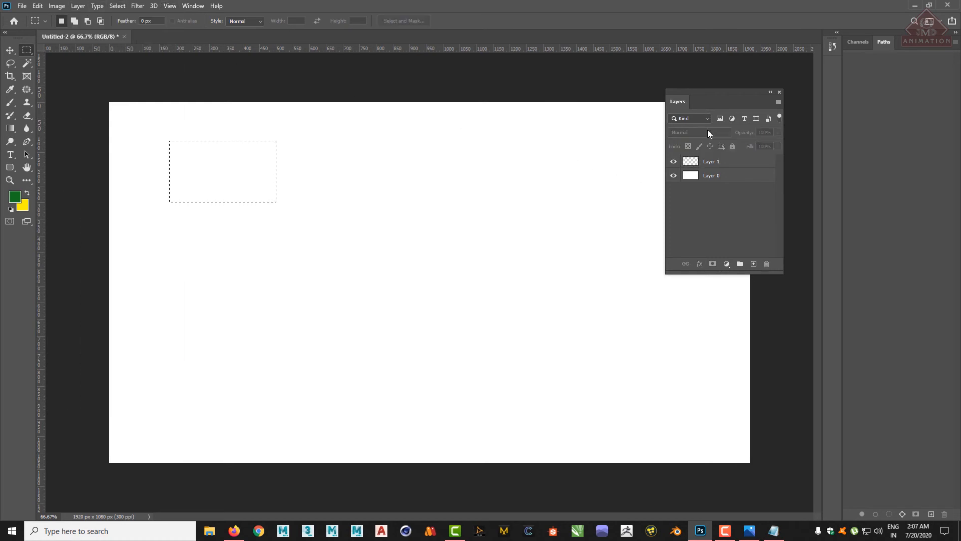
pyautogui.click(80, 6)
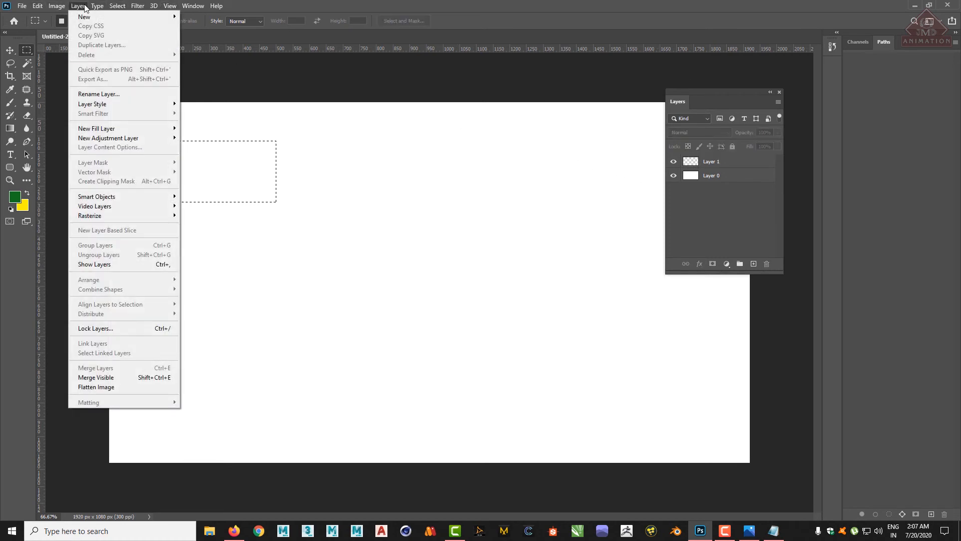
pyautogui.click(37, 6)
pyautogui.click(725, 167)
pyautogui.click(78, 6)
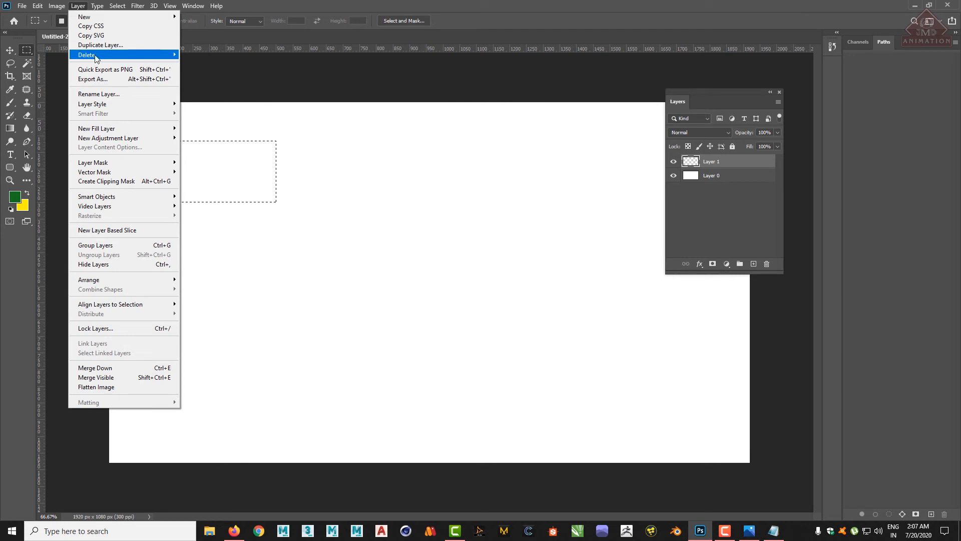
pyautogui.moveTo(165, 55)
pyautogui.click(195, 53)
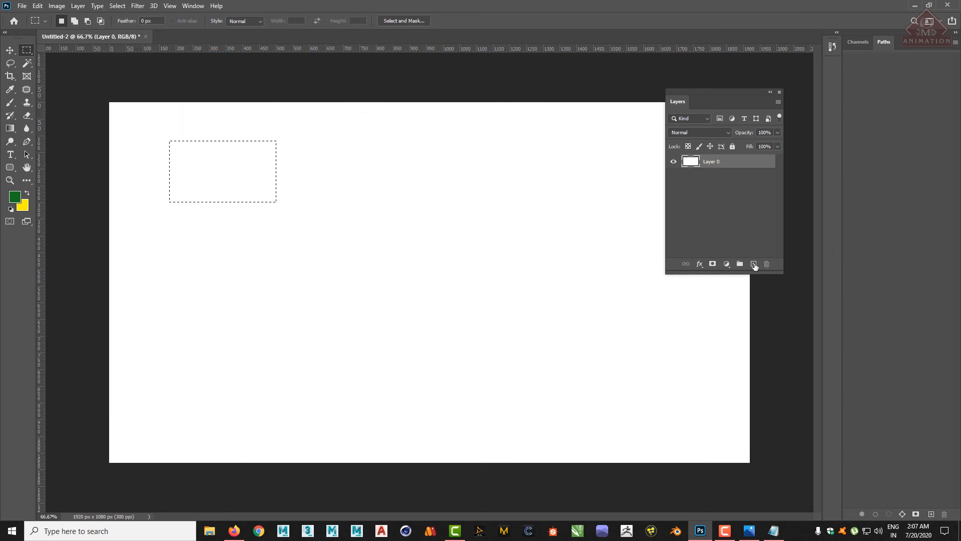
# Step: Add three new empty layers above Layer 0 and look up the menu command for creating a layer
pyautogui.click(752, 263)
pyautogui.click(752, 263)
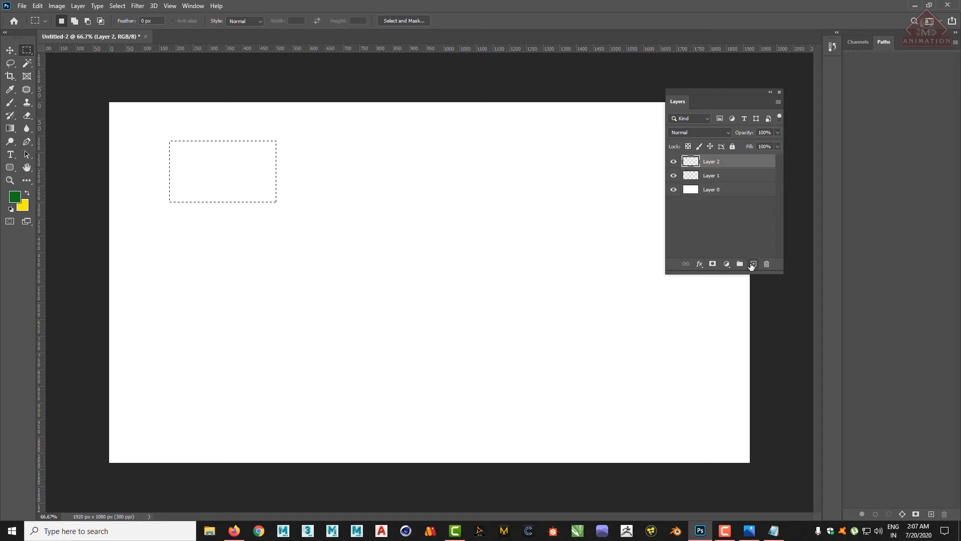
pyautogui.click(753, 264)
pyautogui.click(77, 5)
pyautogui.moveTo(86, 19)
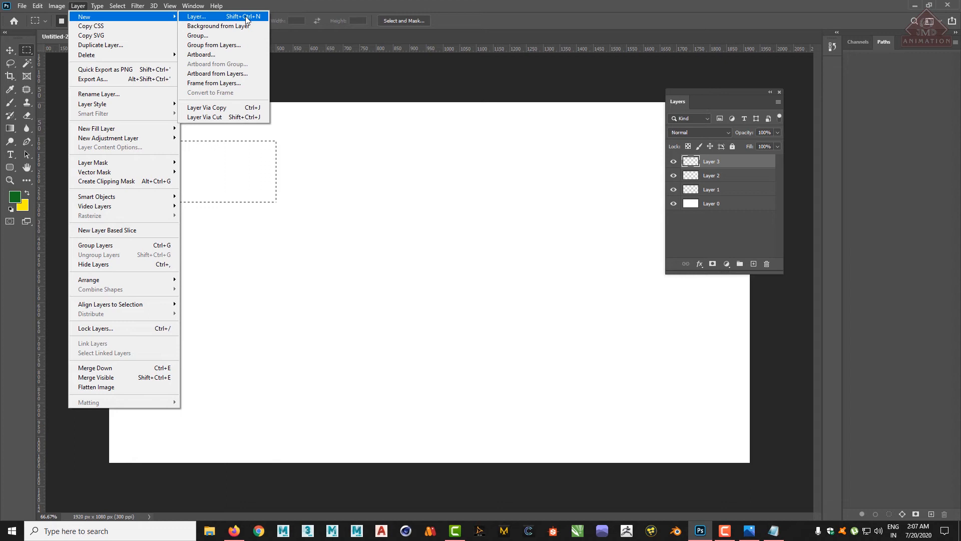
pyautogui.click(738, 257)
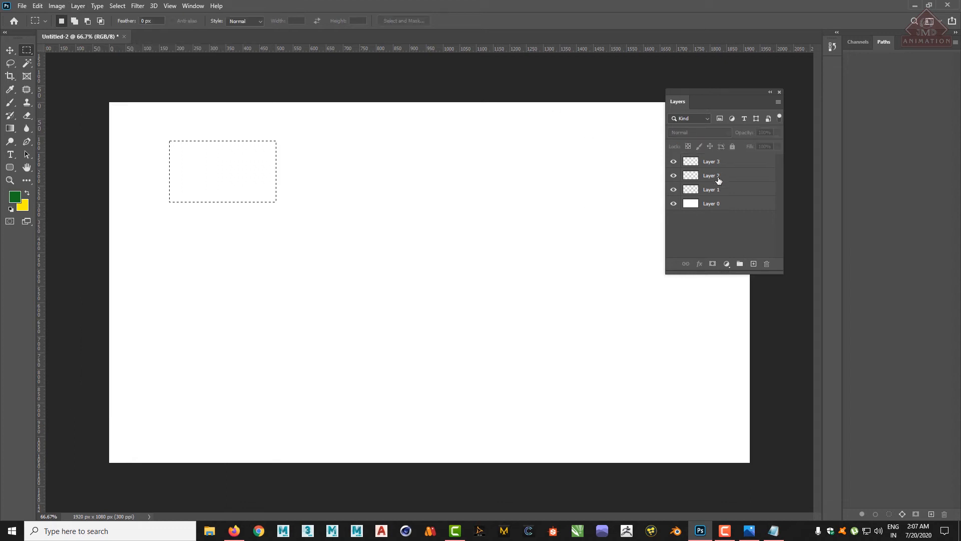
# Step: Make Layer 1 the active layer and move the floating Layers panel slightly inward over the canvas
pyautogui.click(720, 177)
pyautogui.click(723, 190)
pyautogui.click(723, 178)
pyautogui.click(724, 164)
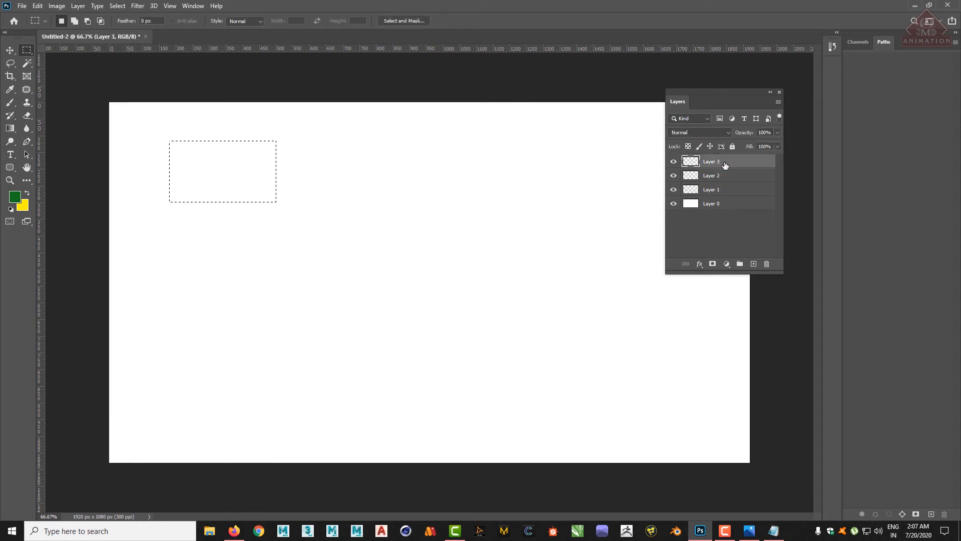
pyautogui.click(720, 192)
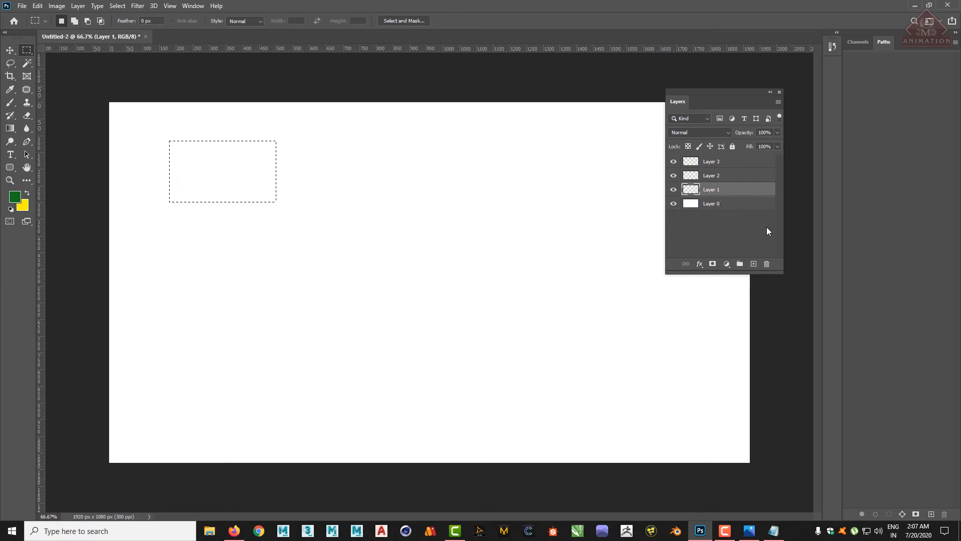
pyautogui.click(767, 228)
pyautogui.click(721, 193)
pyautogui.moveTo(722, 94); pyautogui.dragTo(688, 109)
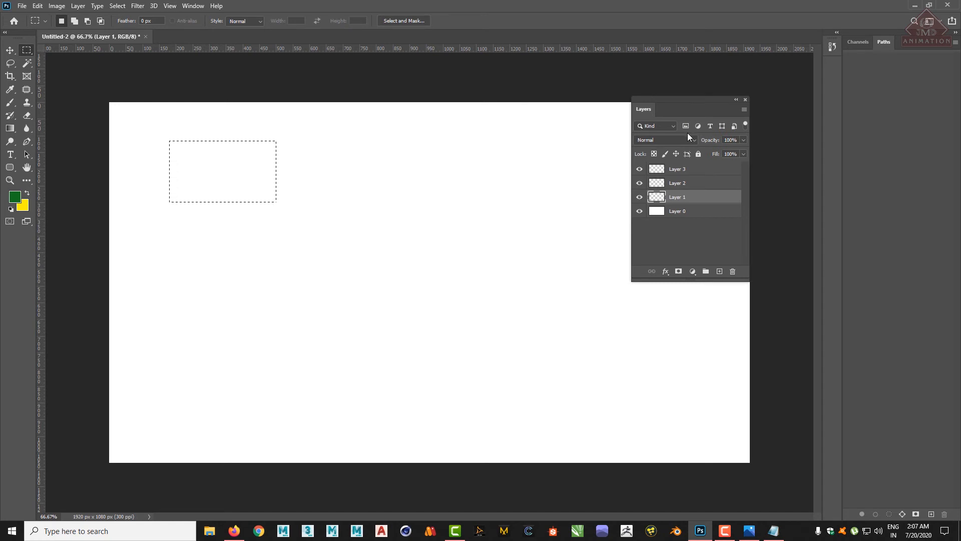
# Step: Fill the rectangular selection on Layer 1 alternately with background yellow and foreground green, finish with green, and deselect
pyautogui.rightClick(29, 52)
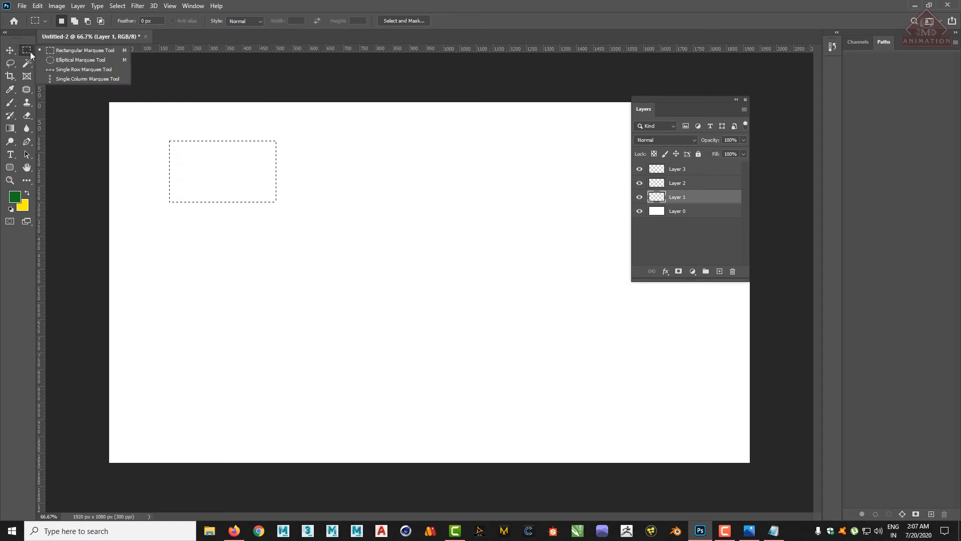
pyautogui.click(69, 50)
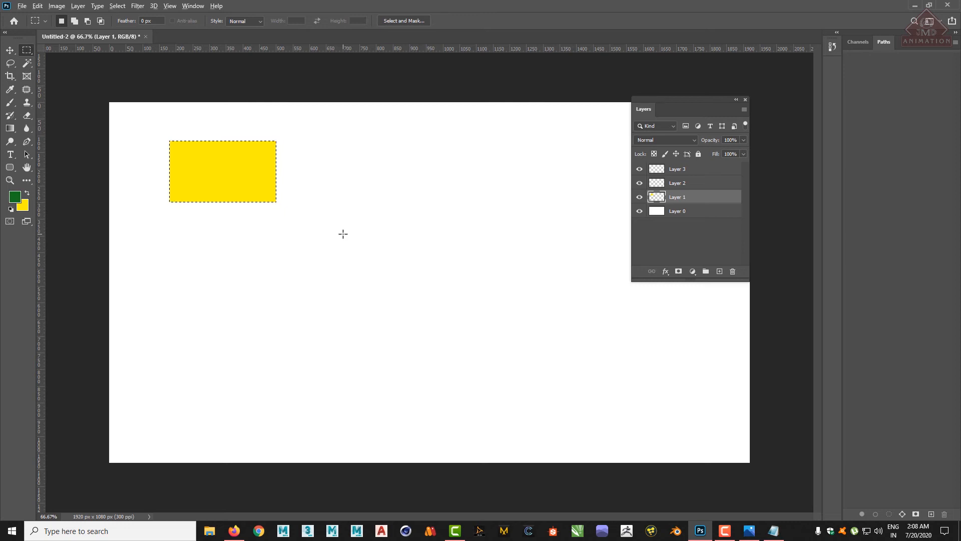
pyautogui.hotkey('alt', 'BackSpace')
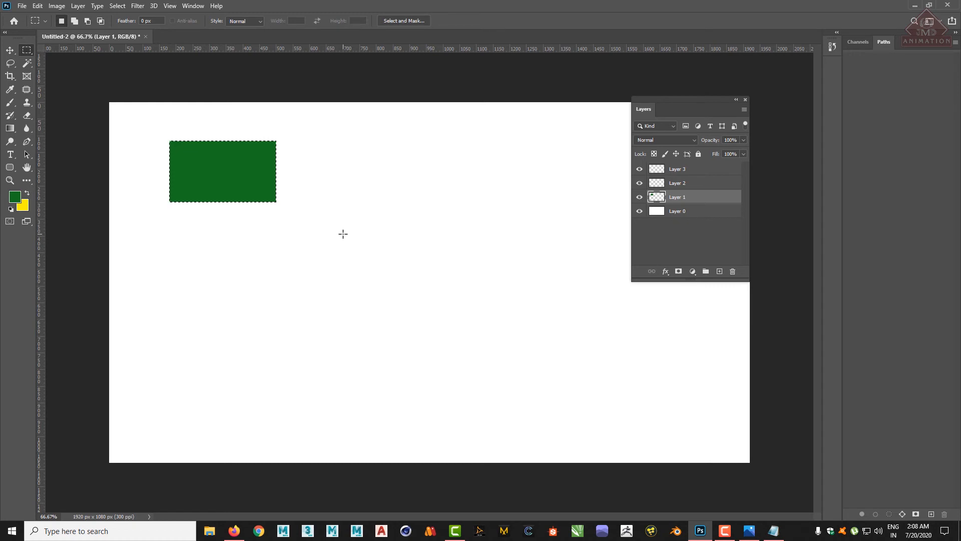
pyautogui.hotkey('ctrl', 'BackSpace')
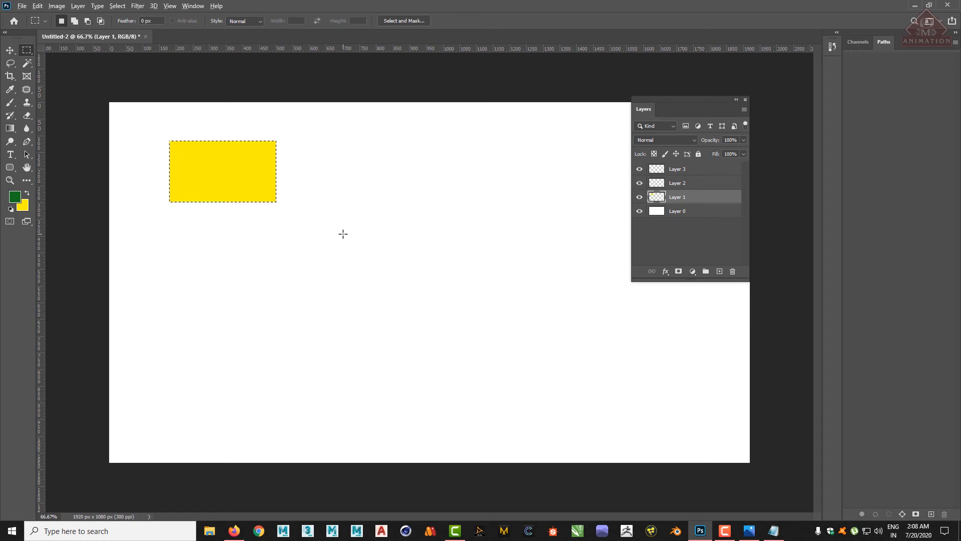
pyautogui.hotkey('alt', 'BackSpace')
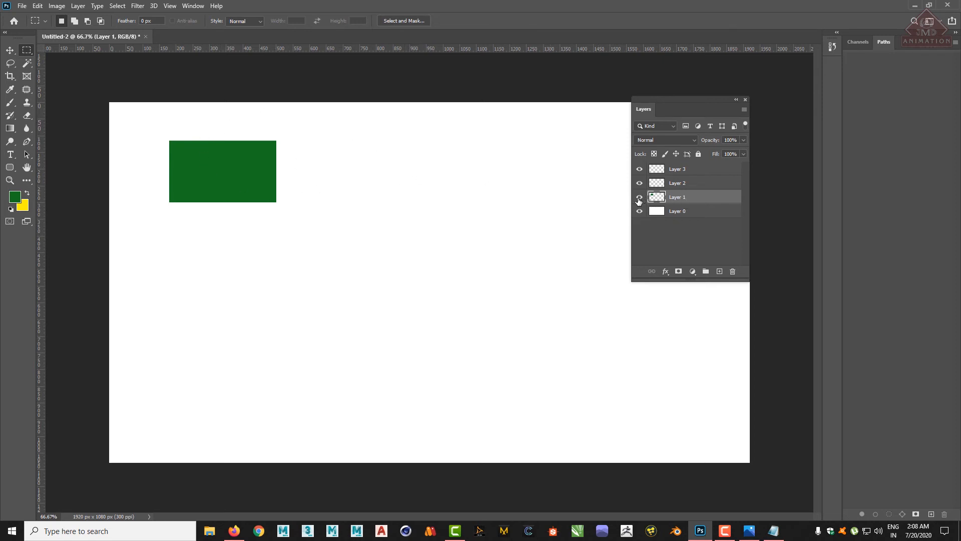
# Step: Hide and show Layer 1 and the white Layer 0 in turn to check what each contains
pyautogui.click(639, 198)
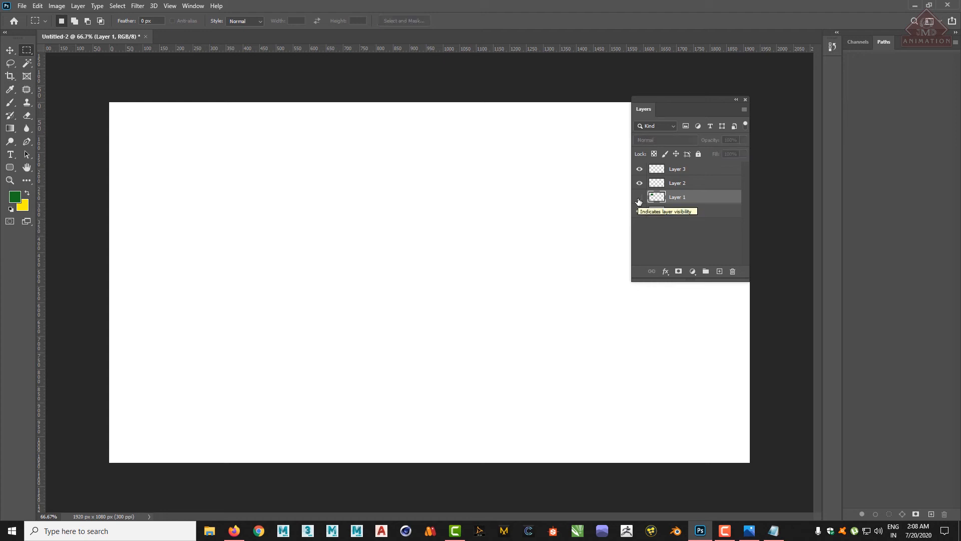
pyautogui.click(639, 198)
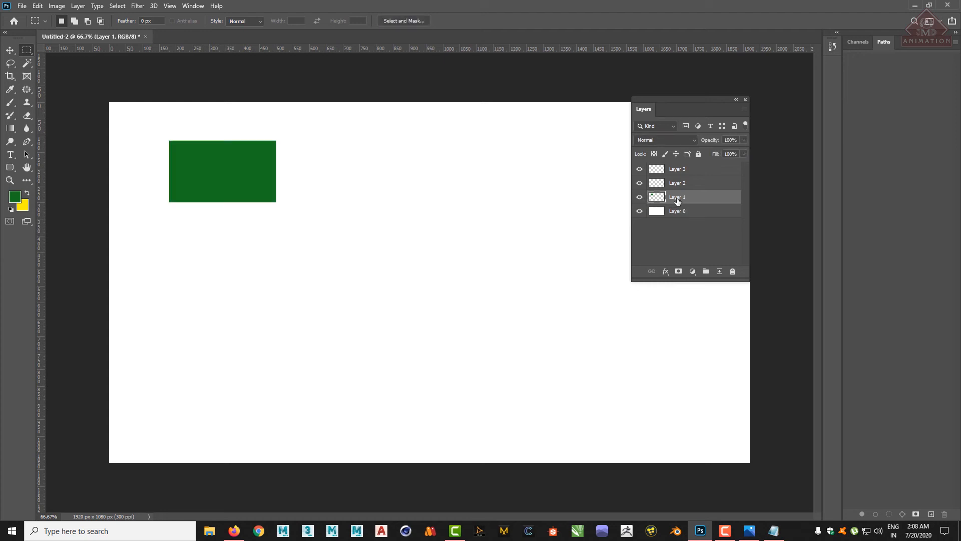
pyautogui.click(681, 213)
pyautogui.click(640, 212)
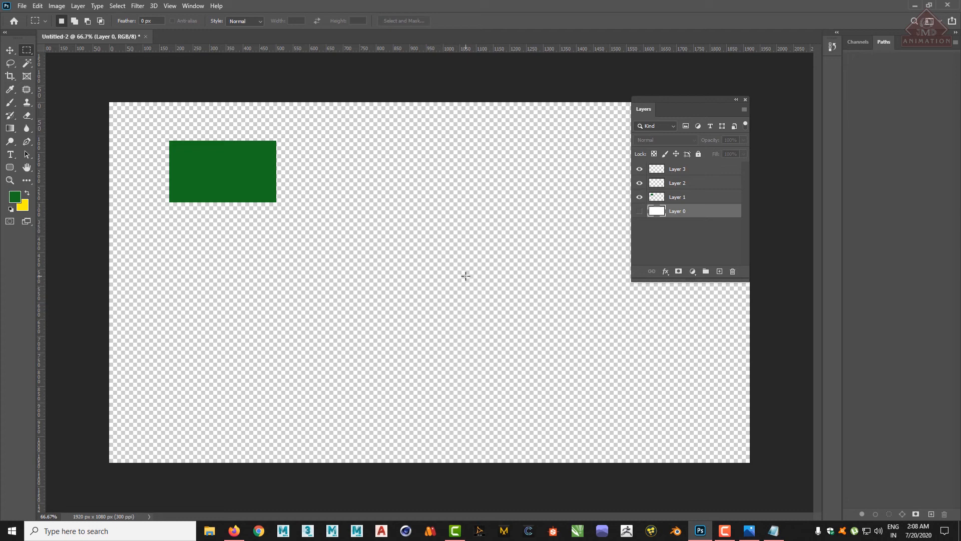
pyautogui.click(639, 211)
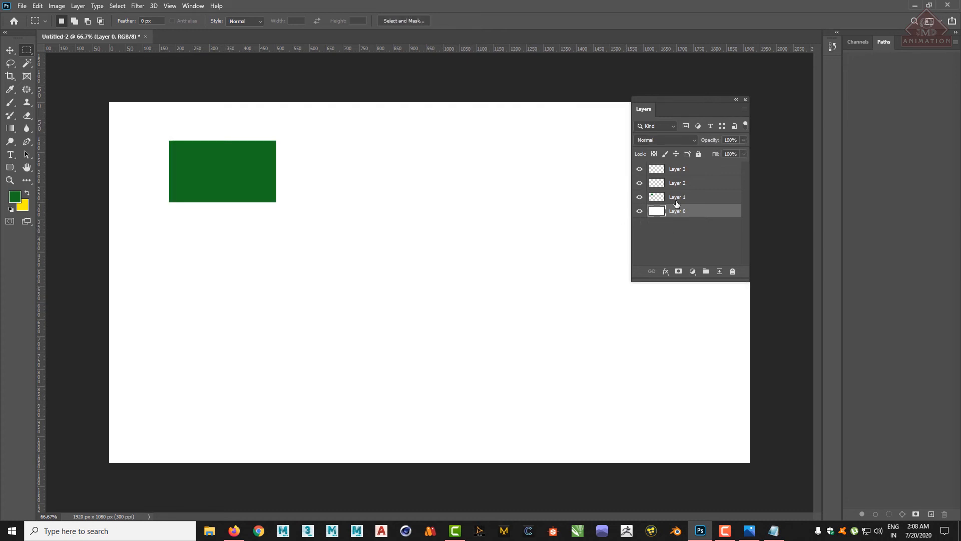
# Step: On Layer 2, draw a circular elliptical marquee selection about 345 px in diameter just right of the green rectangle
pyautogui.click(683, 173)
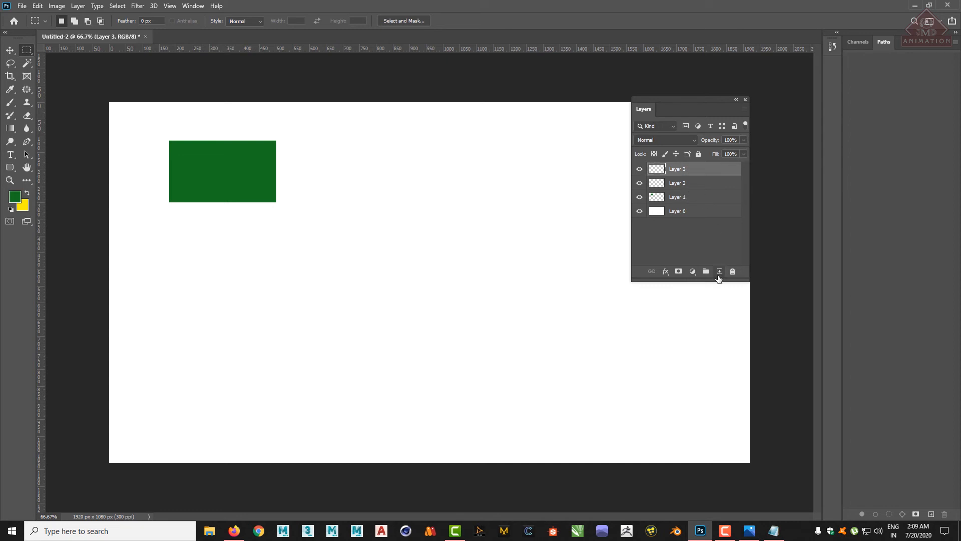
pyautogui.click(682, 182)
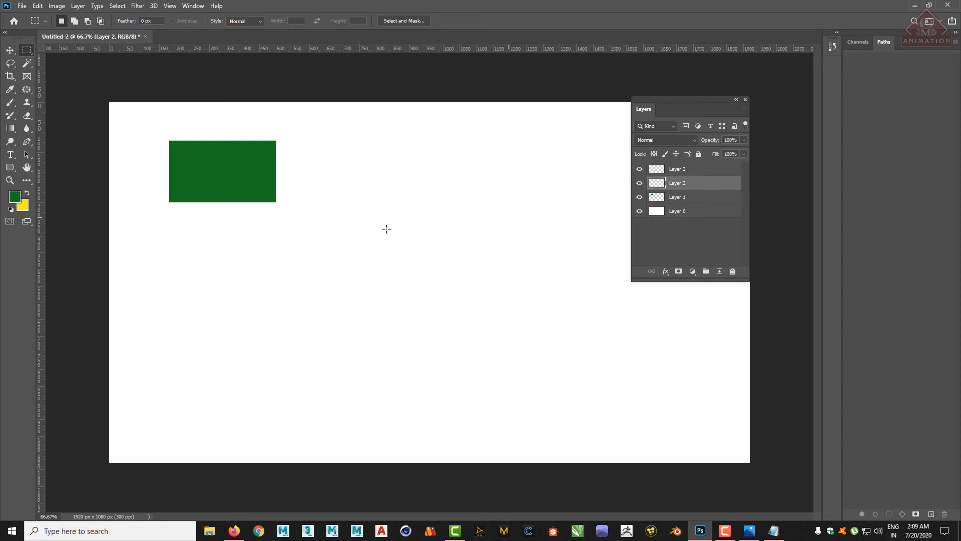
pyautogui.rightClick(26, 50)
pyautogui.click(77, 62)
pyautogui.rightClick(27, 54)
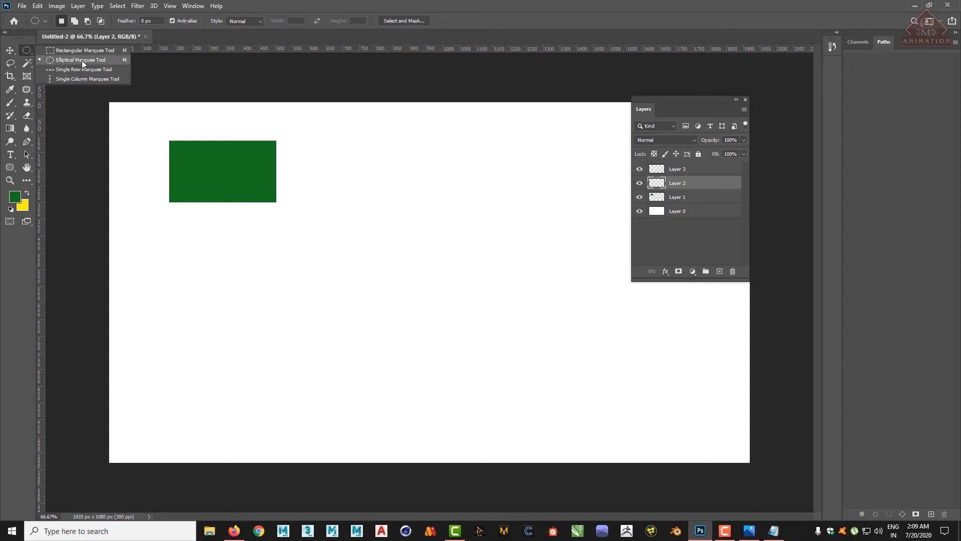
pyautogui.click(83, 60)
pyautogui.moveTo(300, 145); pyautogui.dragTo(510, 259)
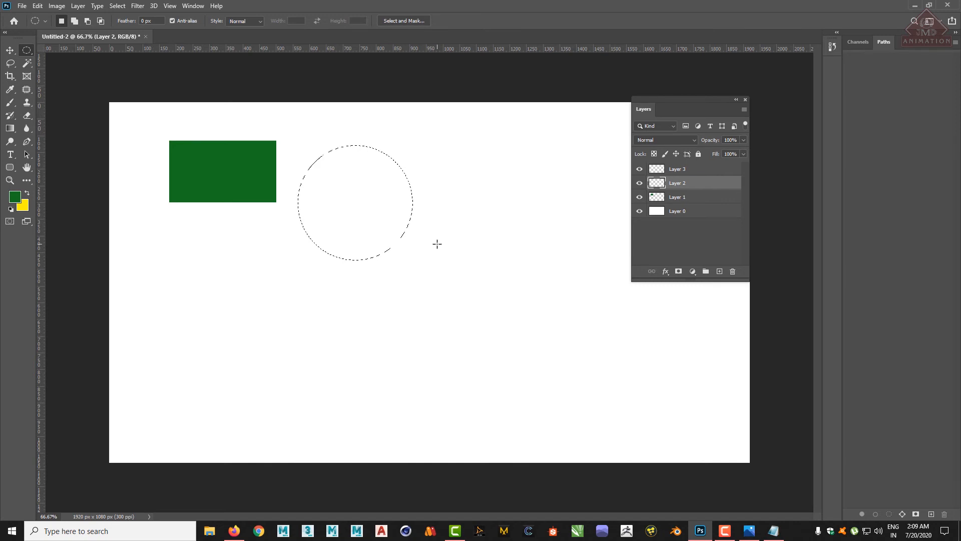
# Step: Fill the circular selection on Layer 2 with background yellow and foreground green in turn, finishing with yellow
pyautogui.hotkey('ctrl', 'BackSpace')
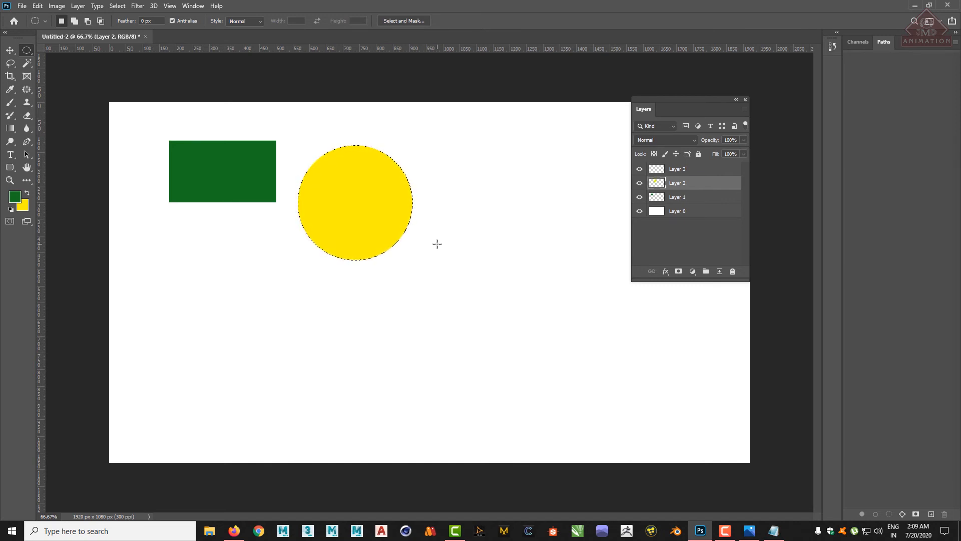
pyautogui.hotkey('alt', 'BackSpace')
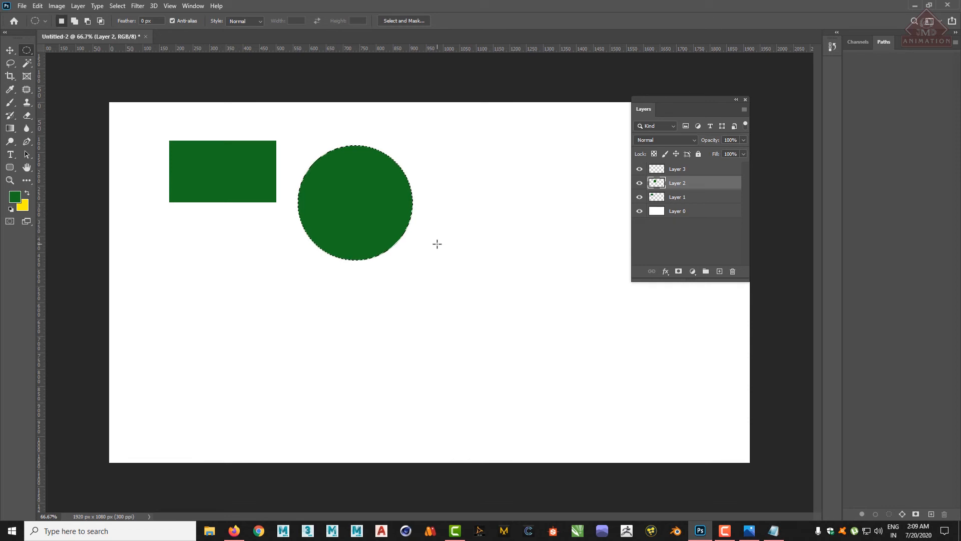
pyautogui.hotkey('ctrl', 'BackSpace')
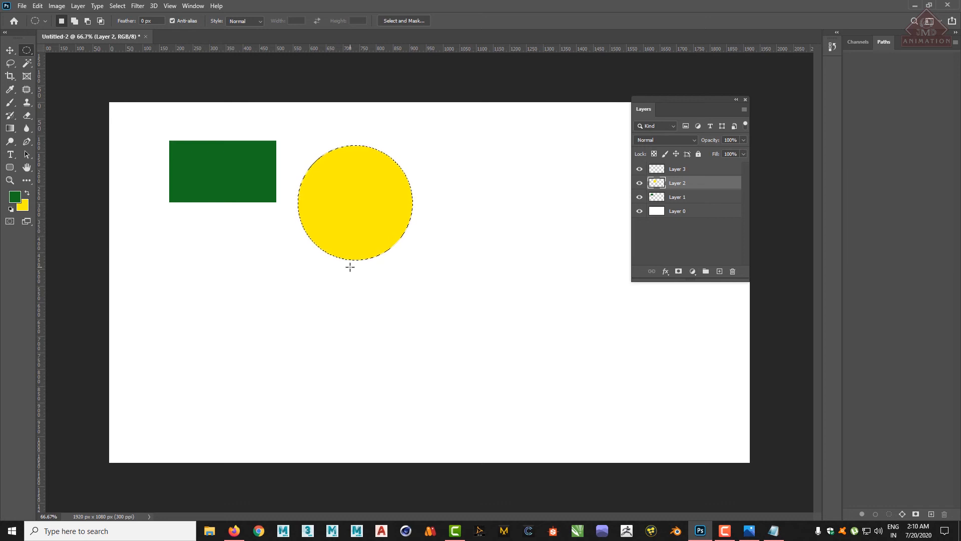
# Step: Deselect the circle and draw a tall rectangular marquee selection about 130 × 530 px on Layer 3, below the green rectangle
pyautogui.click(350, 266)
pyautogui.click(690, 170)
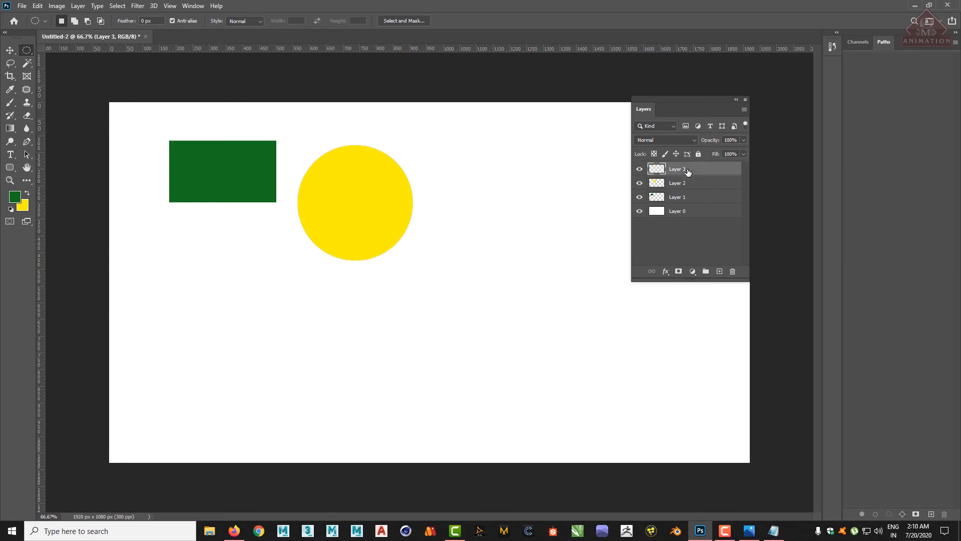
pyautogui.rightClick(30, 50)
pyautogui.click(64, 50)
pyautogui.moveTo(217, 264); pyautogui.dragTo(260, 441)
# Step: Set the foreground color to bright cyan (#0ee7fa) and fill the Layer 3 selection with background yellow, finishing with foreground cyan
pyautogui.click(12, 199)
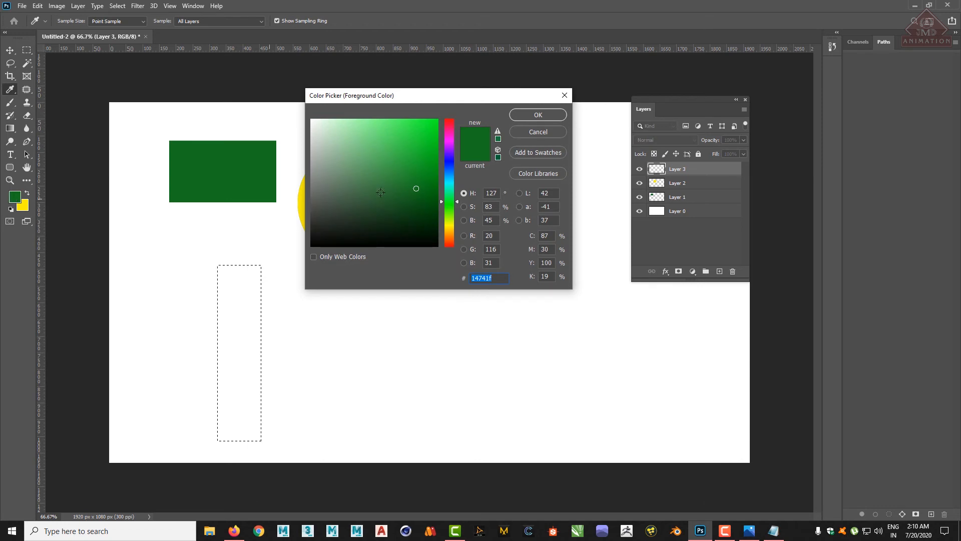
pyautogui.moveTo(449, 200); pyautogui.dragTo(447, 185)
pyautogui.click(435, 122)
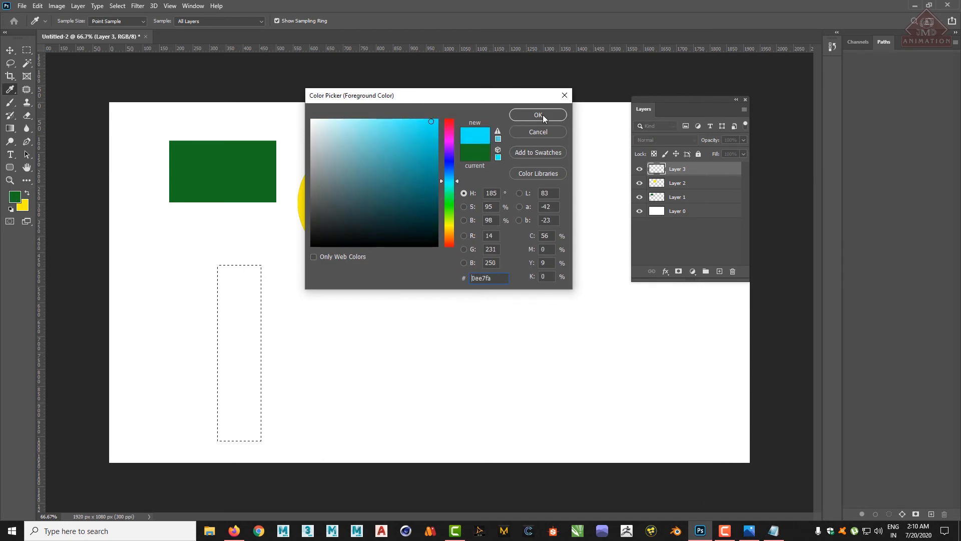
pyautogui.click(538, 115)
pyautogui.hotkey('ctrl', 'BackSpace')
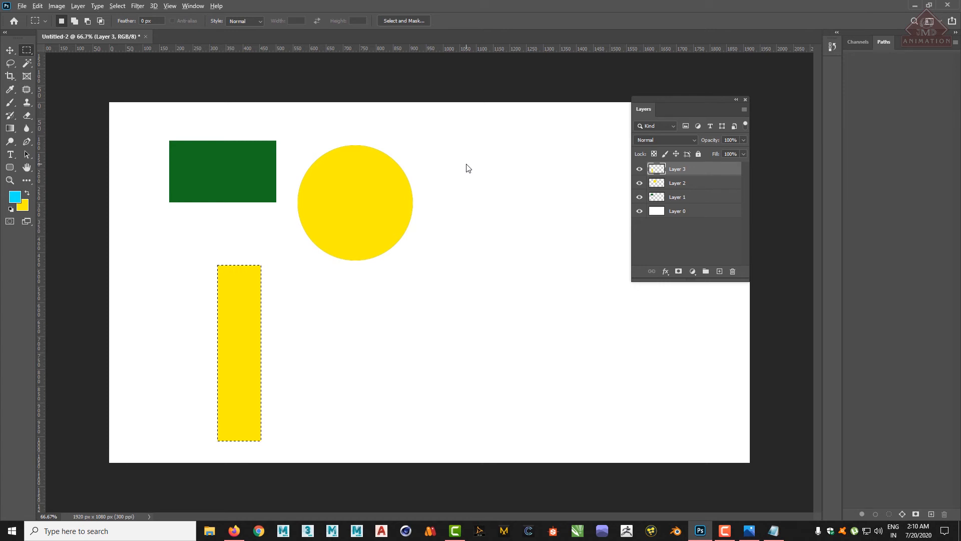
pyautogui.hotkey('alt', 'BackSpace')
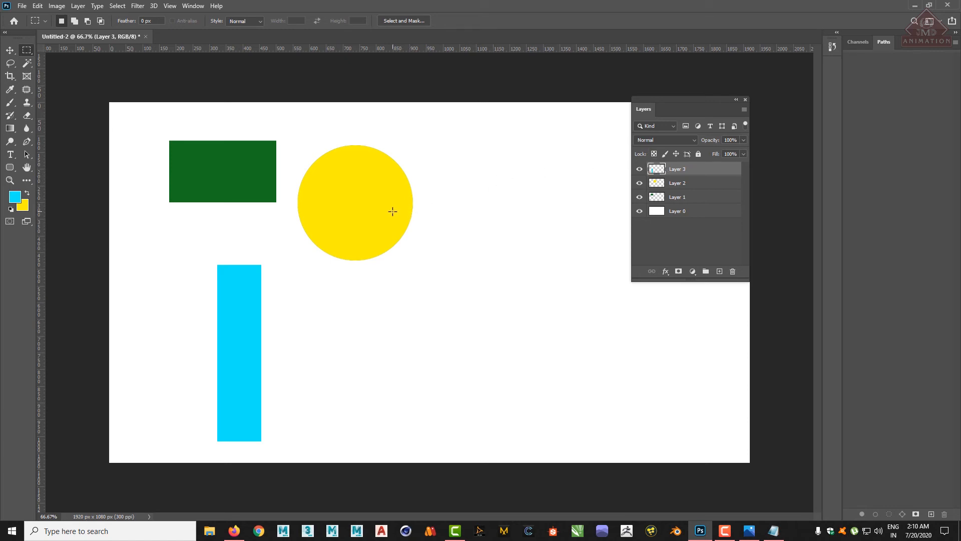
# Step: Hide Layers 3, 2 and 1 in turn and show them again to check which shape each layer holds
pyautogui.click(689, 219)
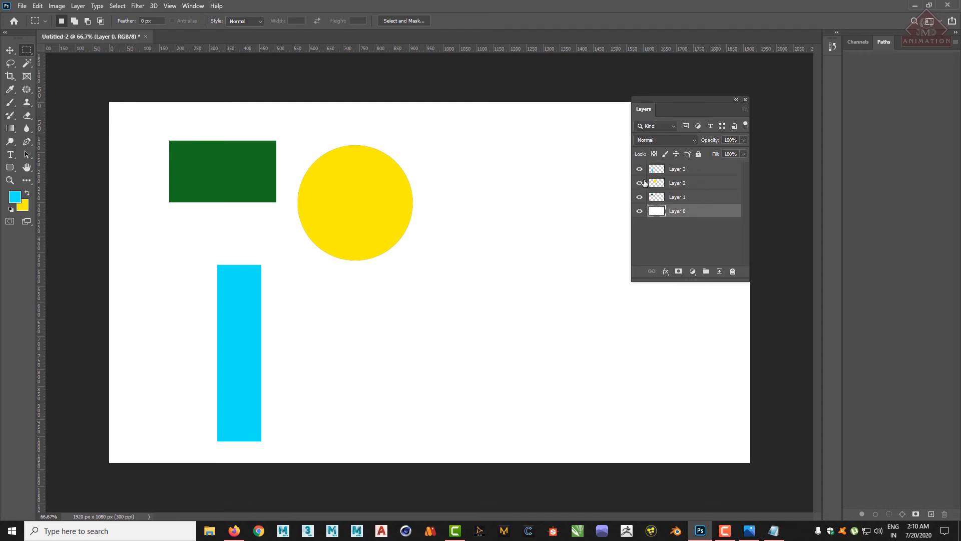
pyautogui.click(706, 171)
pyautogui.click(640, 169)
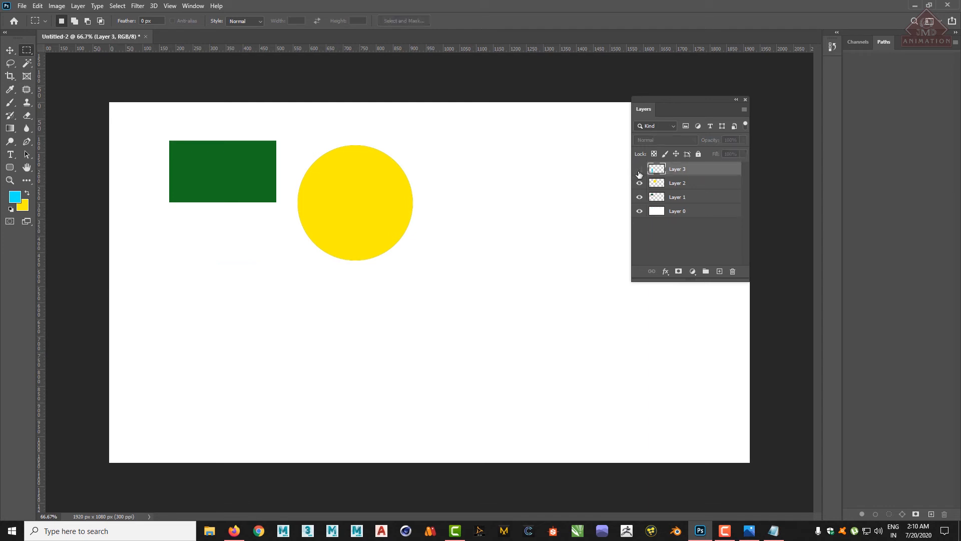
pyautogui.click(639, 183)
pyautogui.click(639, 197)
pyautogui.click(640, 197)
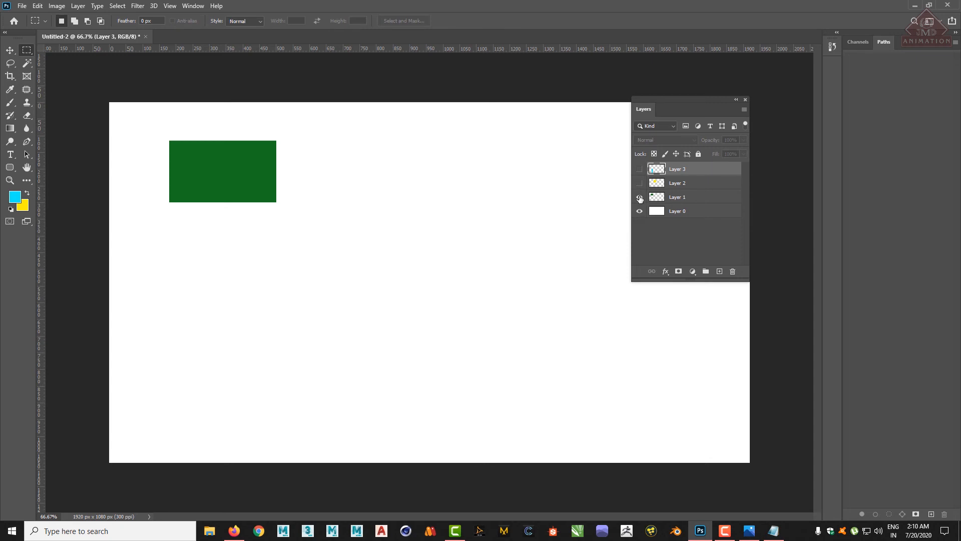
pyautogui.click(639, 196)
pyautogui.click(640, 197)
pyautogui.click(640, 183)
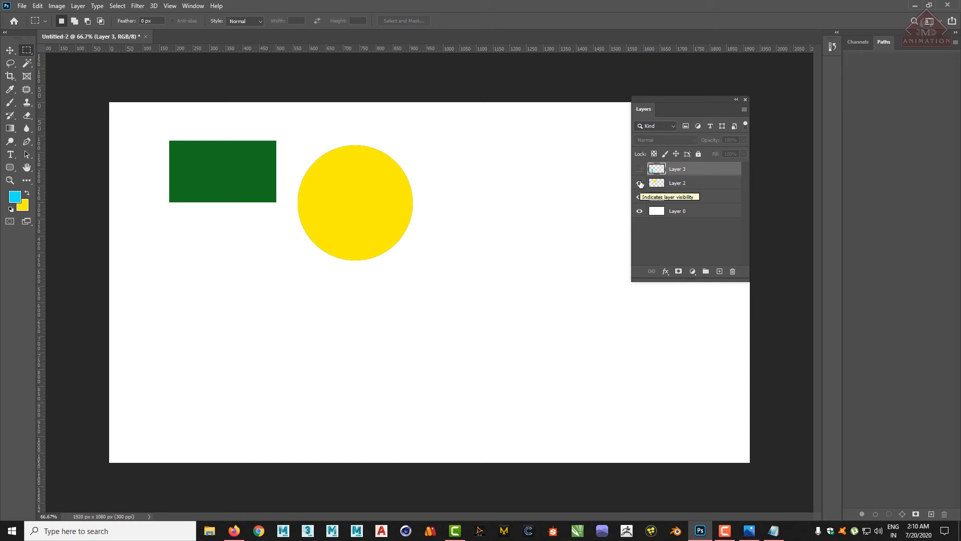
pyautogui.click(640, 168)
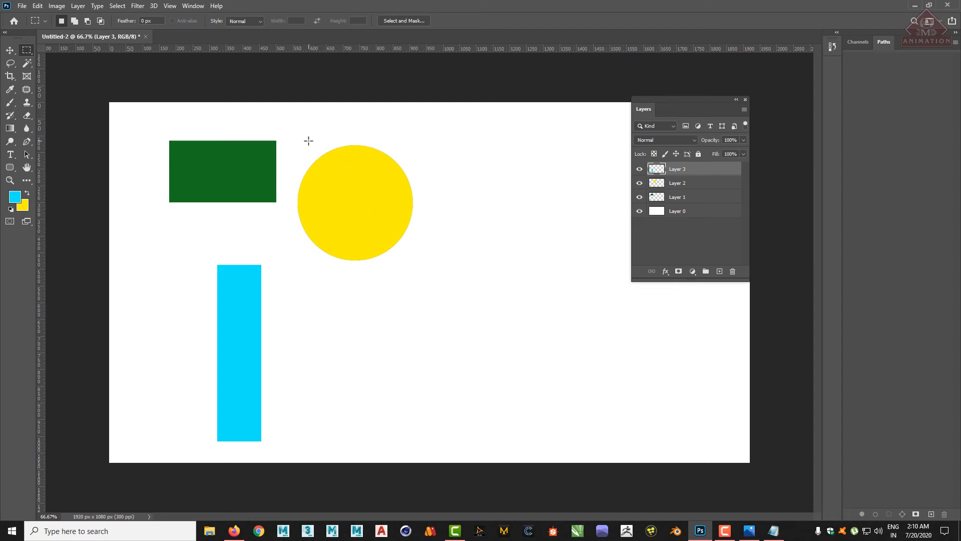
# Step: On Layer 2, marquee-select the left half of the yellow circle, delete it, and deselect
pyautogui.click(686, 184)
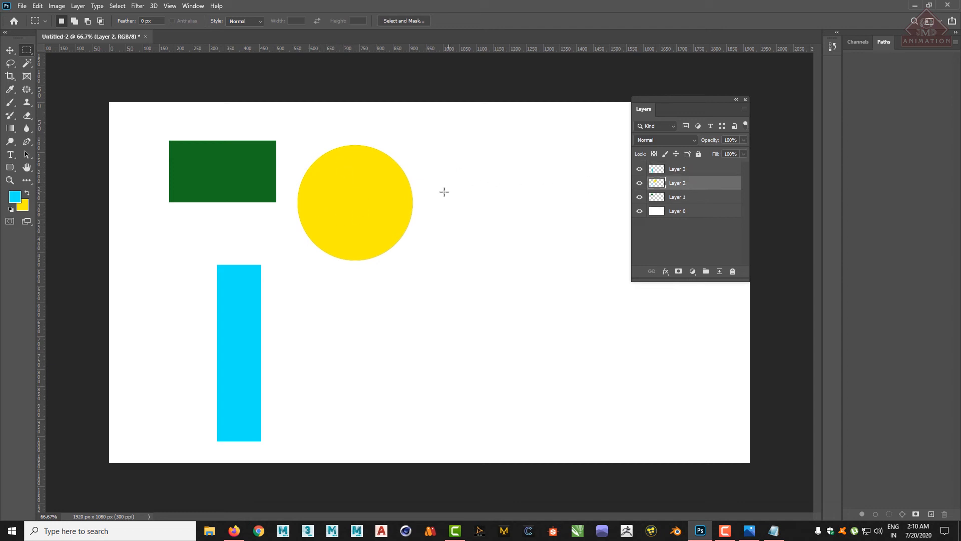
pyautogui.click(640, 183)
pyautogui.click(639, 183)
pyautogui.moveTo(282, 126); pyautogui.dragTo(355, 293)
pyautogui.press('Delete')
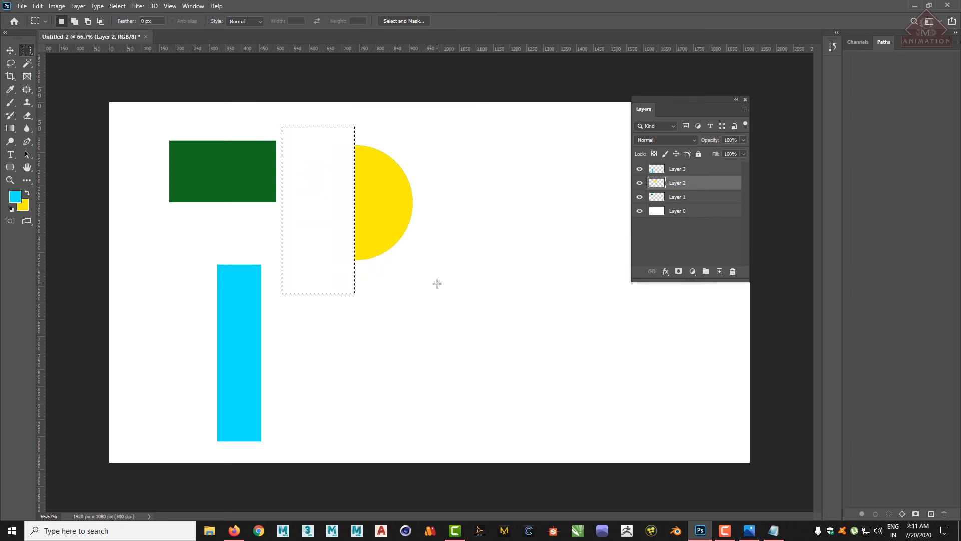
pyautogui.hotkey('ctrl', 'd')
# Step: Select a wide rectangle across the top end of the cyan bar, delete that area from Layer 3, and deselect
pyautogui.moveTo(149, 234); pyautogui.dragTo(314, 284)
pyautogui.click(681, 171)
pyautogui.press('Delete')
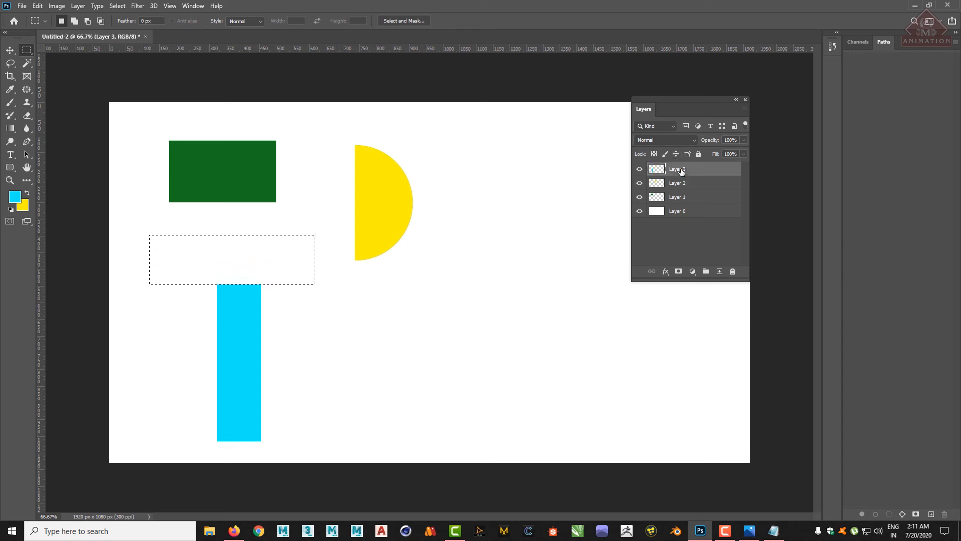
pyautogui.click(448, 298)
# Step: Cut a rectangular hole about 120 × 65 px out of the middle of the green rectangle on Layer 1, and deselect
pyautogui.moveTo(204, 160); pyautogui.dragTo(242, 180)
pyautogui.click(691, 199)
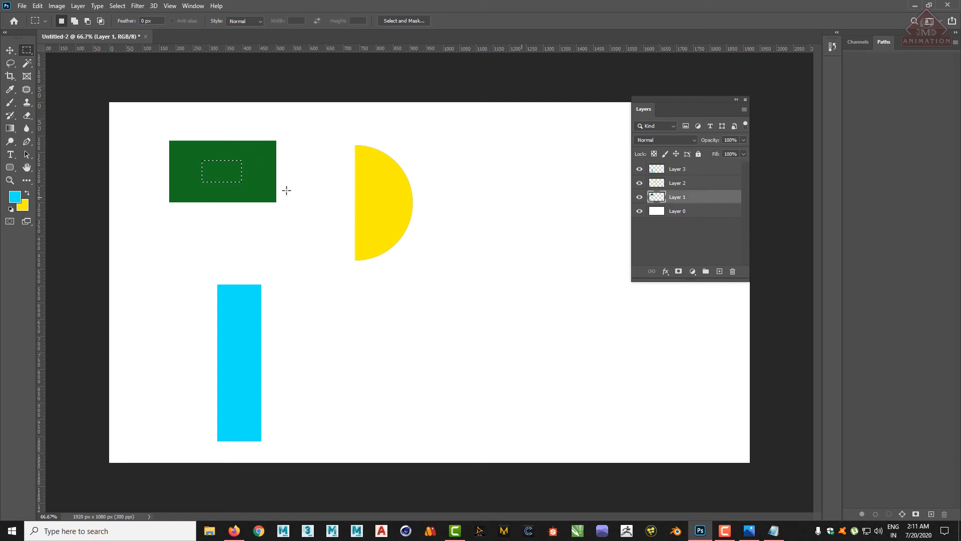
pyautogui.press('Delete')
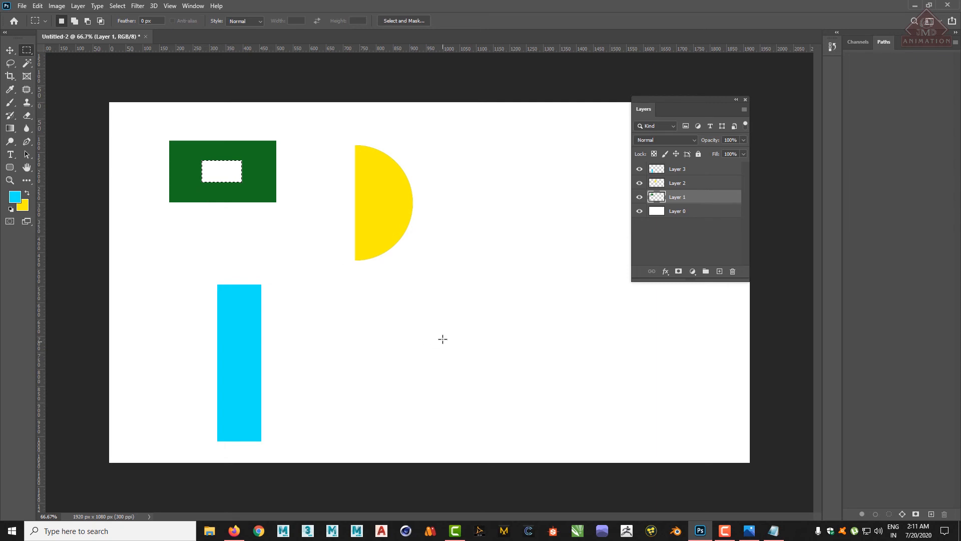
pyautogui.click(442, 334)
# Step: Hide Layer 1 and Layer 2, and open the housedd image from the Desktop
pyautogui.click(639, 197)
pyautogui.click(639, 183)
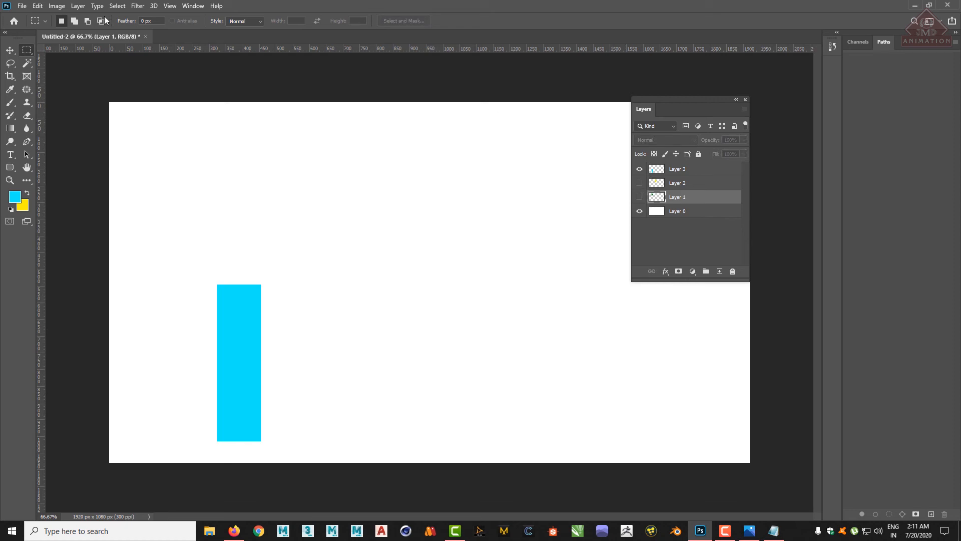
pyautogui.click(22, 6)
pyautogui.click(30, 26)
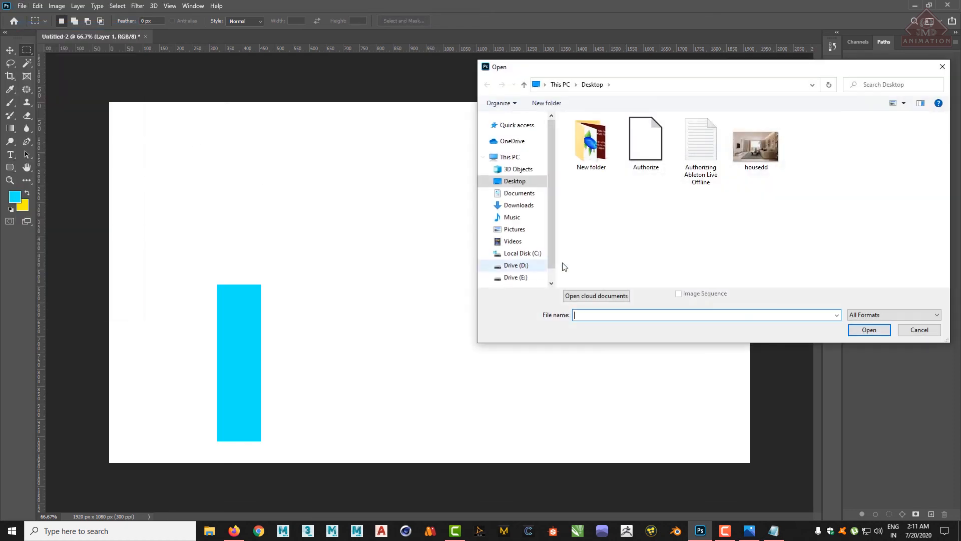
pyautogui.doubleClick(756, 159)
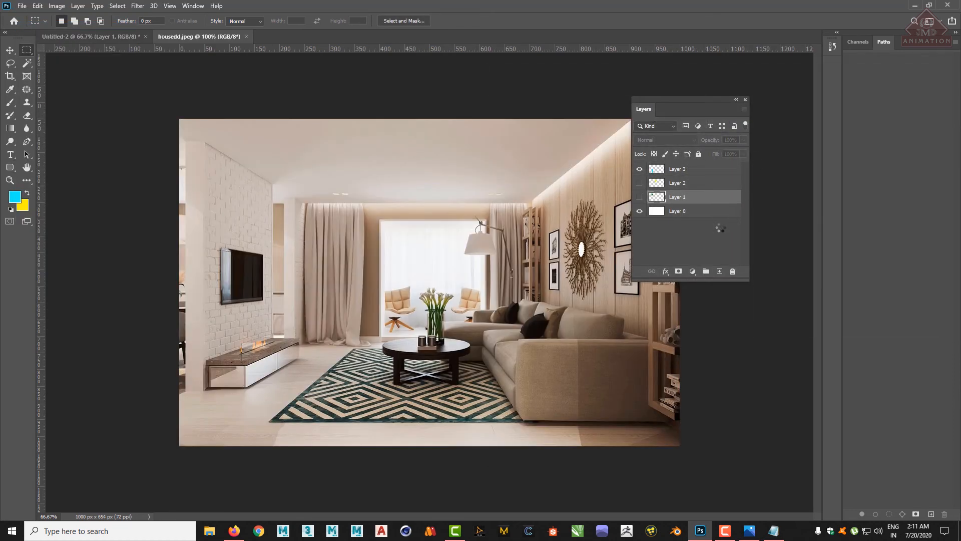
# Step: Move the Layers panel clear of the room image and unlock the Background layer
pyautogui.moveTo(672, 104); pyautogui.dragTo(742, 96)
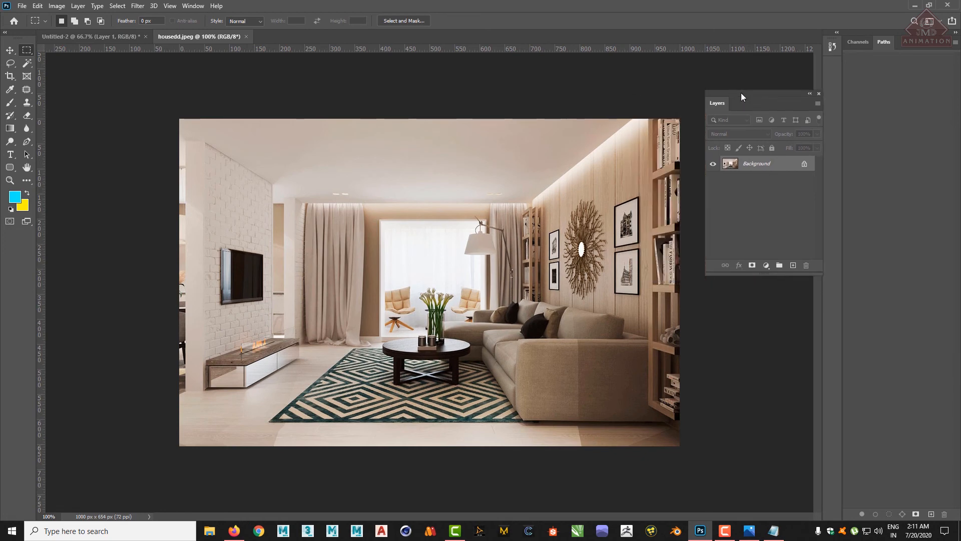
pyautogui.click(805, 165)
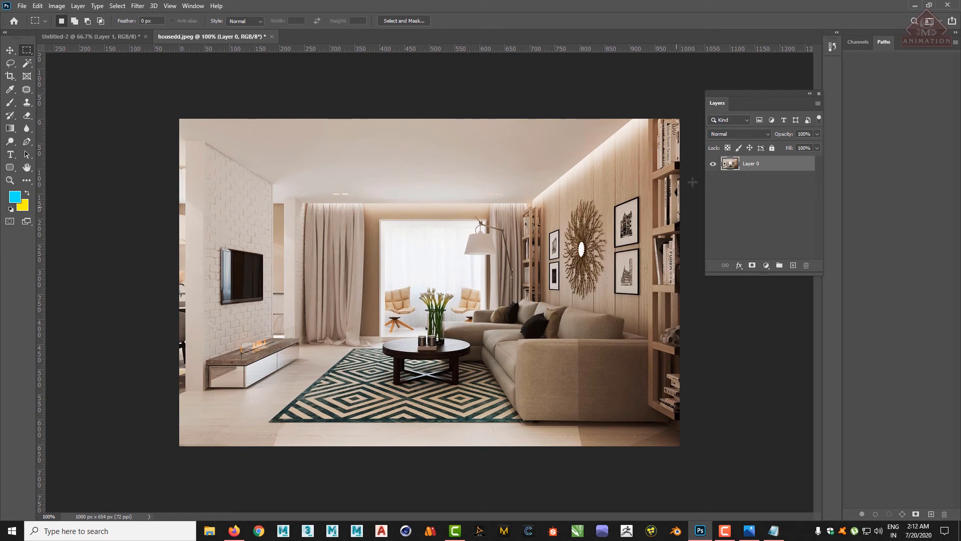
# Step: Switch to the Untitled-2 document, toggle Layer 3's visibility a few times, and return to housedd.jpeg to compare the two documents
pyautogui.click(93, 36)
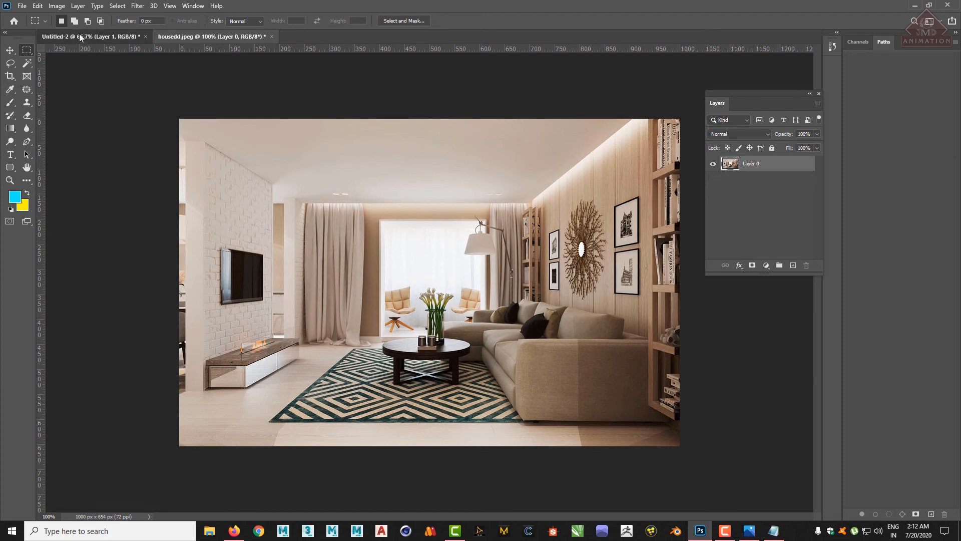
pyautogui.click(713, 164)
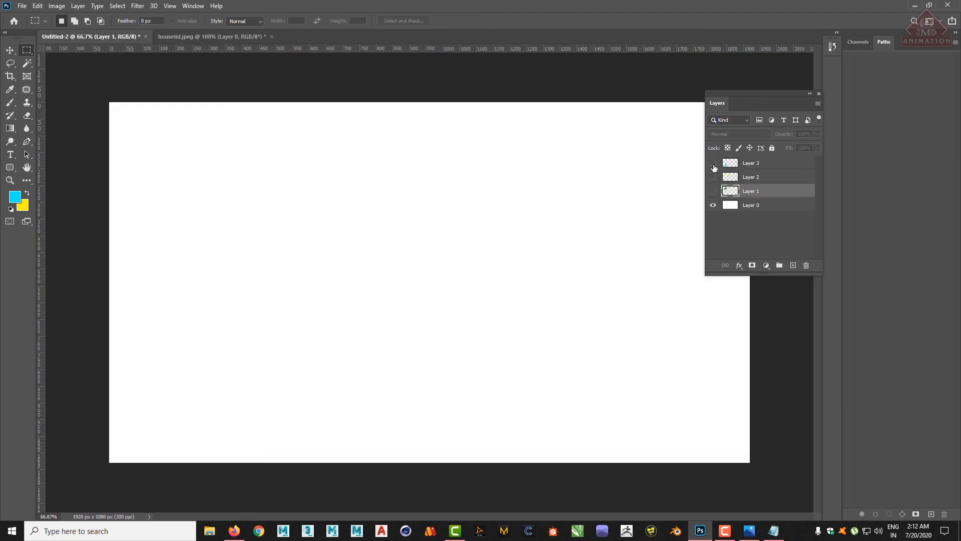
pyautogui.click(713, 164)
pyautogui.click(714, 164)
pyautogui.click(713, 164)
pyautogui.click(181, 37)
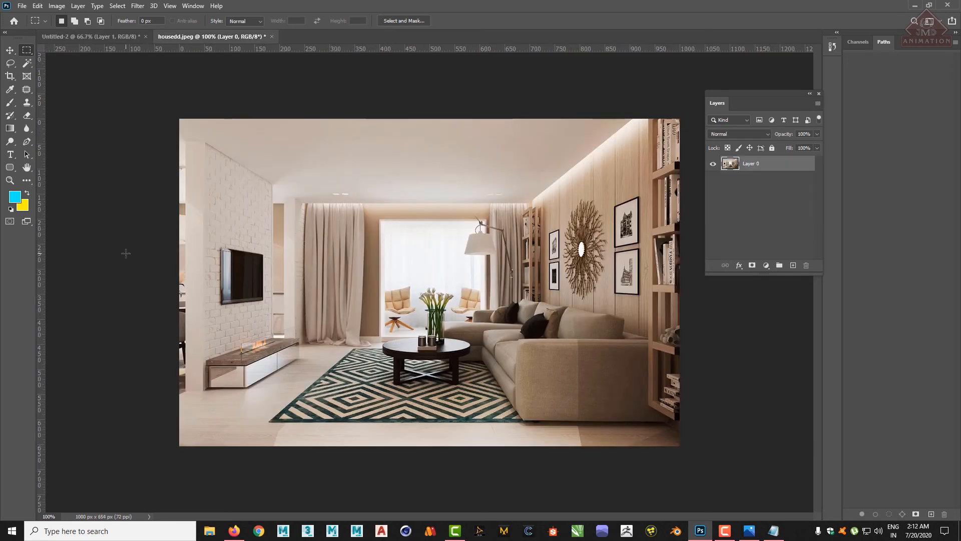
# Step: Switch back to Untitled-2 and make Layer 1 and Layer 2 visible
pyautogui.click(90, 37)
pyautogui.click(713, 191)
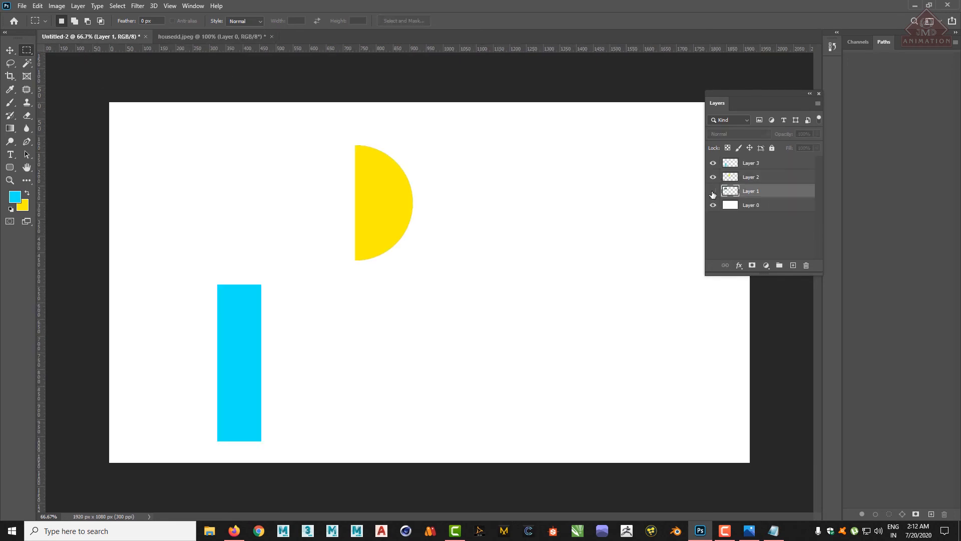
pyautogui.click(713, 177)
# Step: Select Layer 2 and rotate the yellow half circle about 90° clockwise with Free Transform
pyautogui.click(763, 178)
pyautogui.click(764, 164)
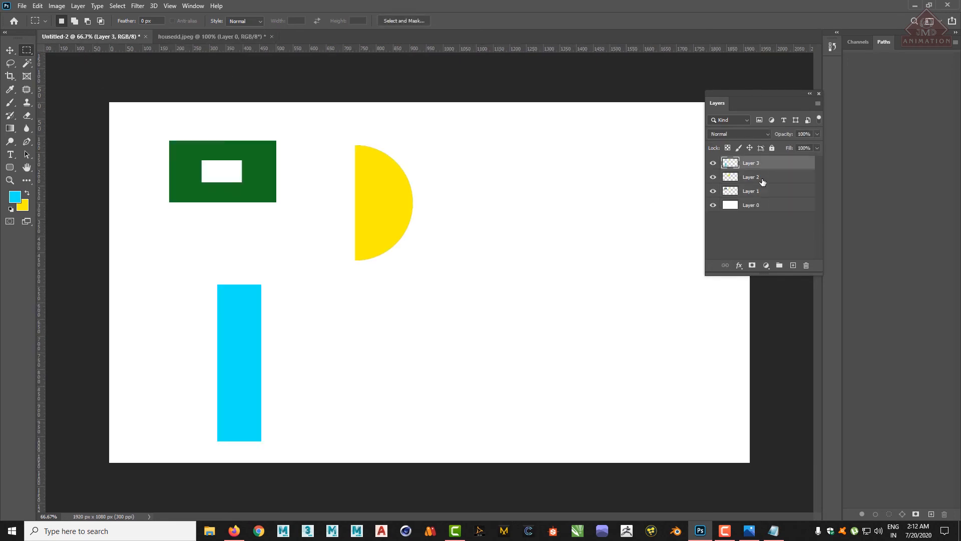
pyautogui.click(761, 180)
pyautogui.click(760, 165)
pyautogui.click(760, 181)
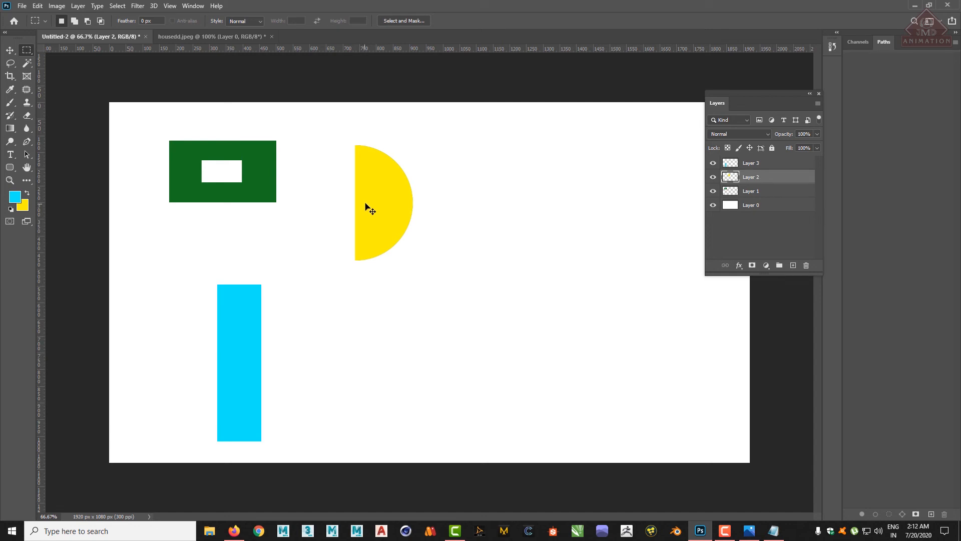
pyautogui.hotkey('ctrl', 't')
pyautogui.moveTo(431, 268); pyautogui.dragTo(314, 247)
pyautogui.press('Return')
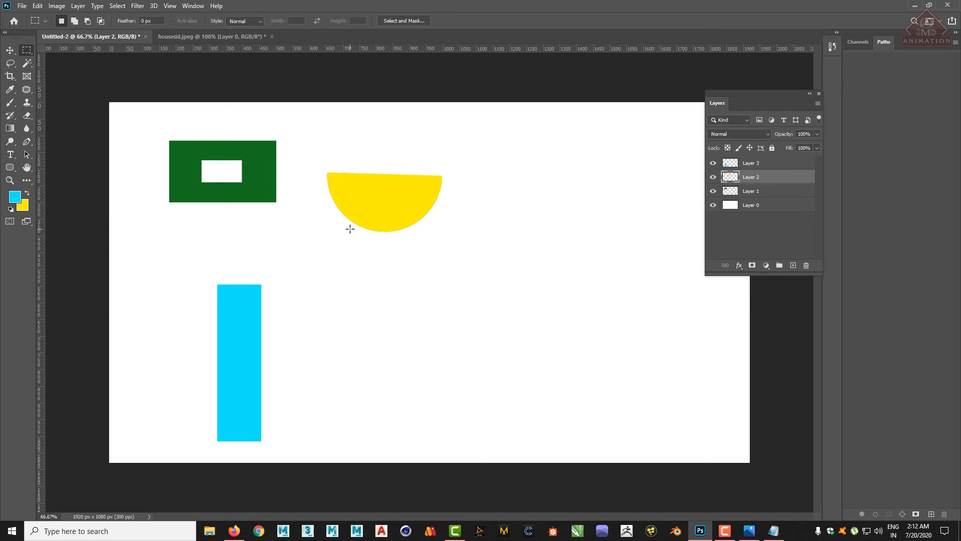
# Step: Select Layer 3, and undo the half circle's rotation and the last layer visibility change
pyautogui.click(776, 163)
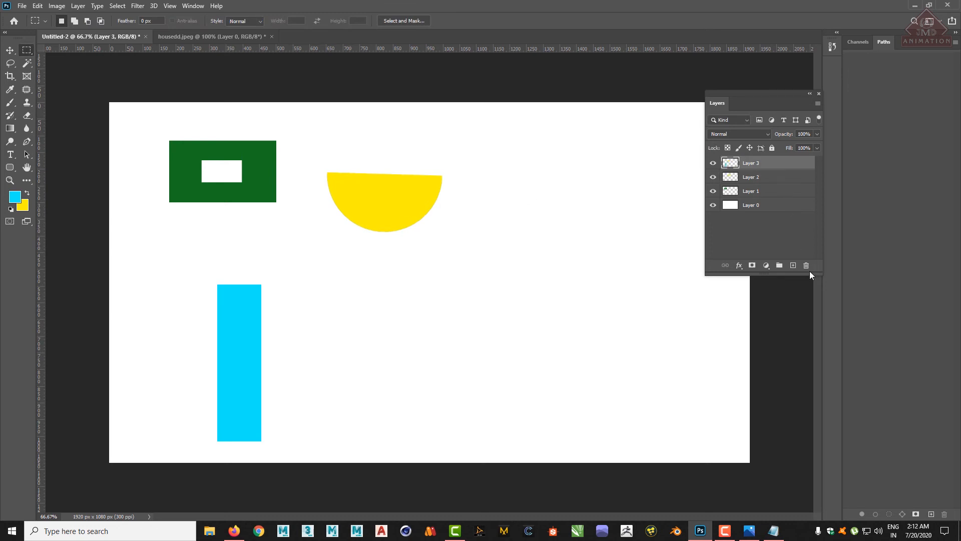
pyautogui.hotkey('ctrl', 'z')
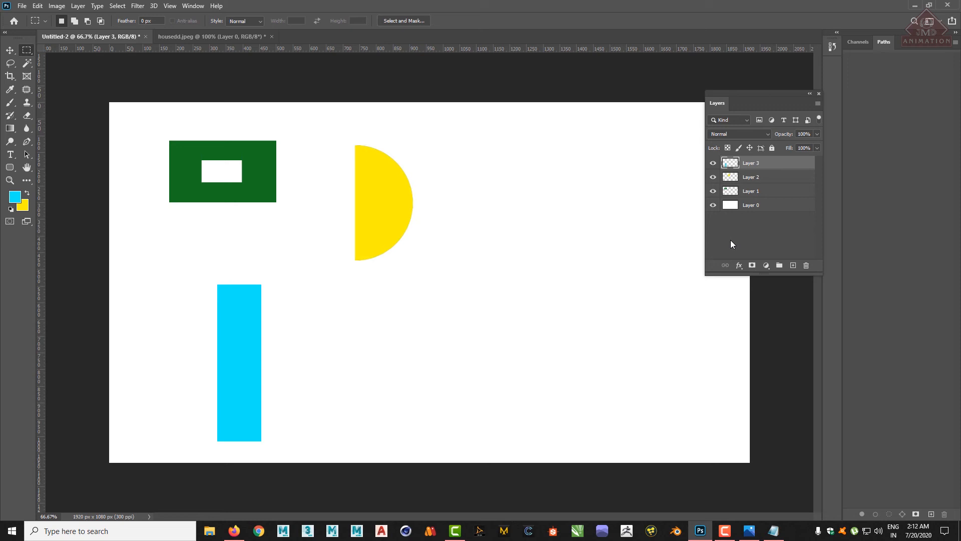
pyautogui.hotkey('ctrl', 'z')
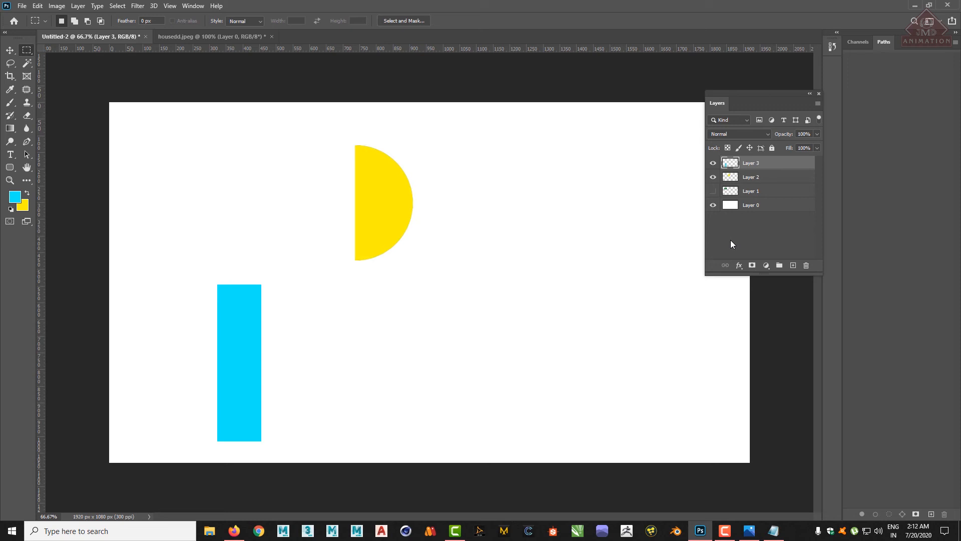
pyautogui.click(37, 5)
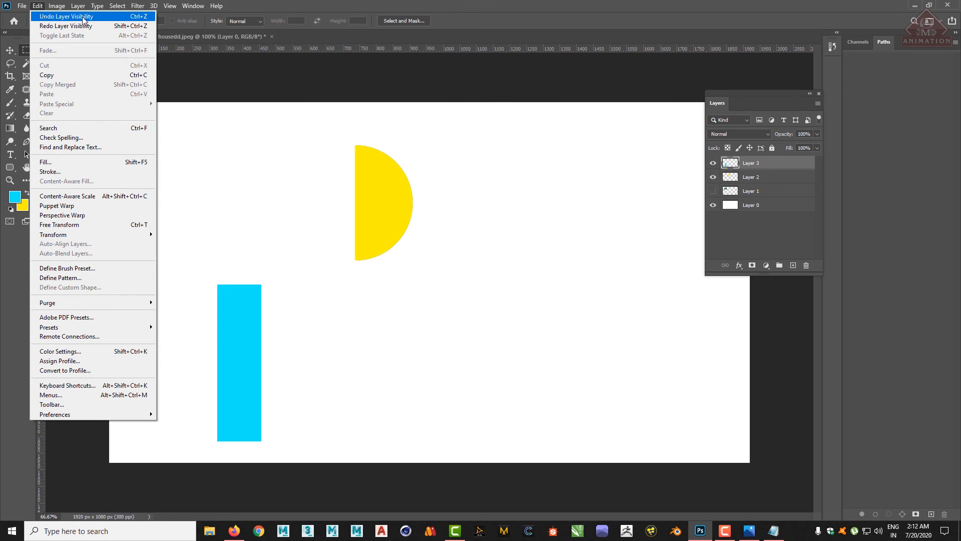
pyautogui.click(475, 202)
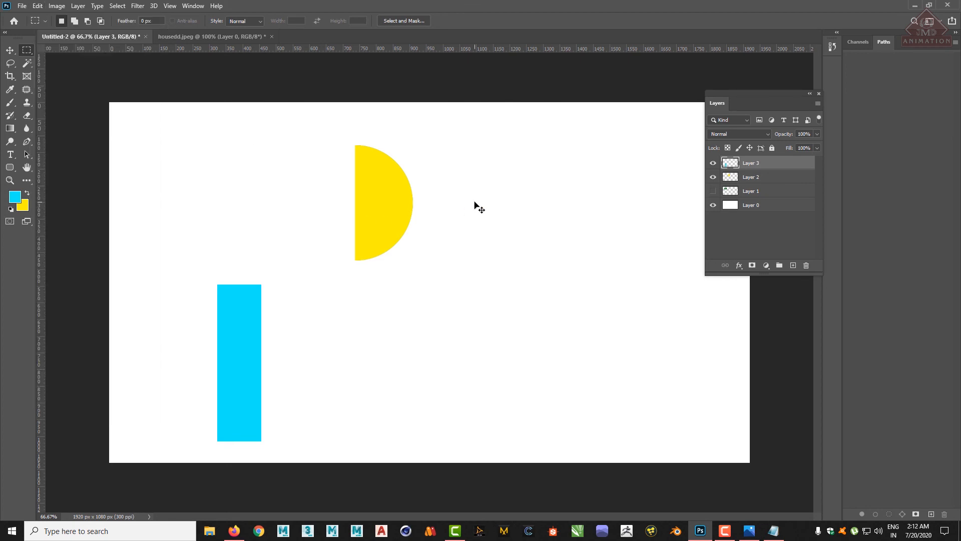
# Step: Step back and forth through the history until the layer visibility changes and the hole in the green rectangle are undone
pyautogui.hotkey('ctrl', 'shift', 'z')
pyautogui.hotkey('ctrl', 'shift', 'z')
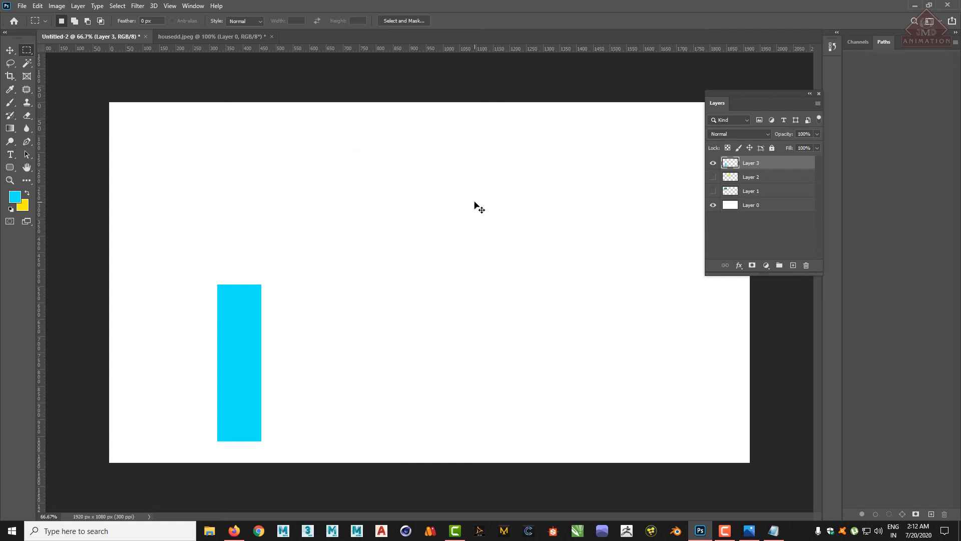
pyautogui.hotkey('ctrl', 'z')
pyautogui.hotkey('ctrl', 'shift', 'z')
pyautogui.hotkey('ctrl', 'z')
pyautogui.hotkey('ctrl', 'z')
pyautogui.hotkey('ctrl', 'z')
pyautogui.hotkey('ctrl', 'z')
pyautogui.hotkey('ctrl', 'z')
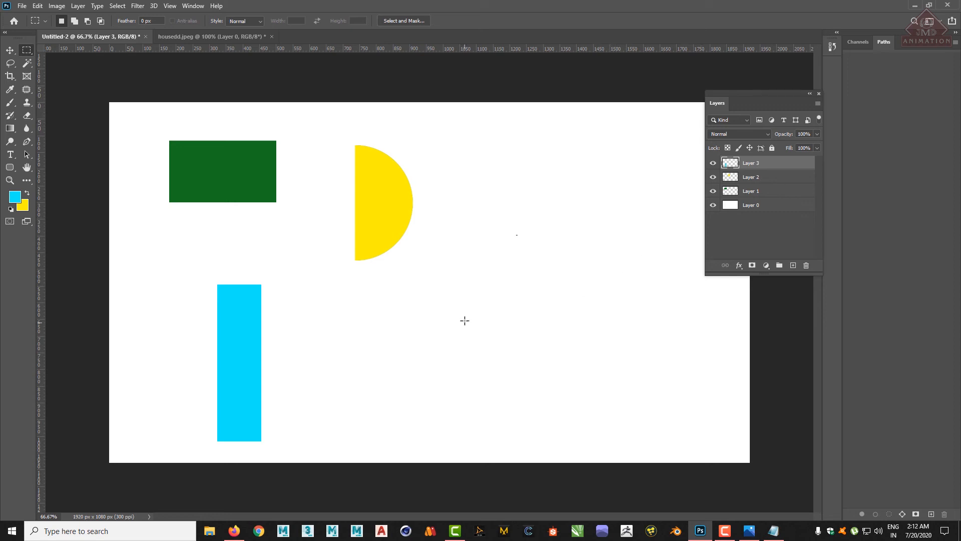
# Step: Delete Layer 3, Layer 2 and Layer 1, keeping only the white Layer 0
pyautogui.click(807, 265)
pyautogui.click(807, 266)
pyautogui.click(807, 265)
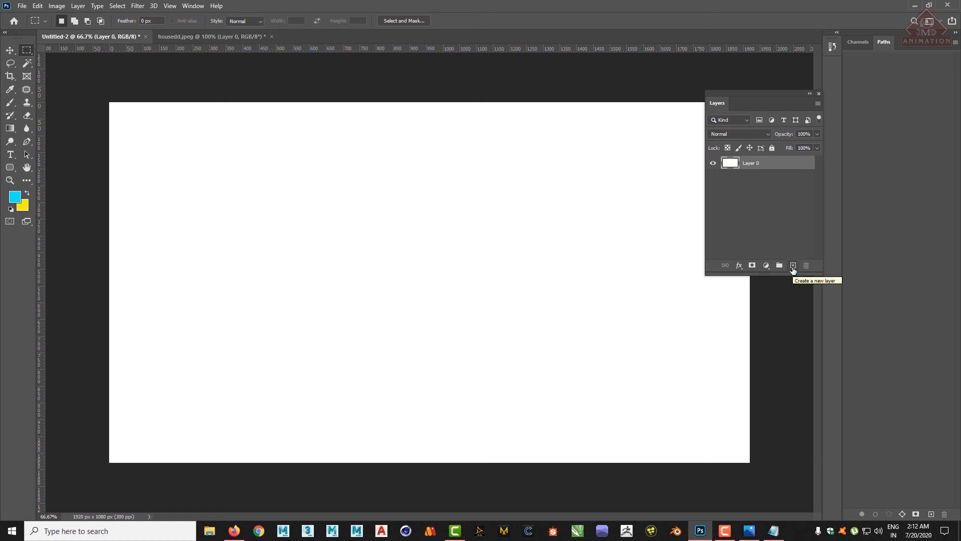
# Step: Add four new empty layers above the white Layer 0
pyautogui.click(793, 266)
pyautogui.click(793, 266)
pyautogui.click(793, 266)
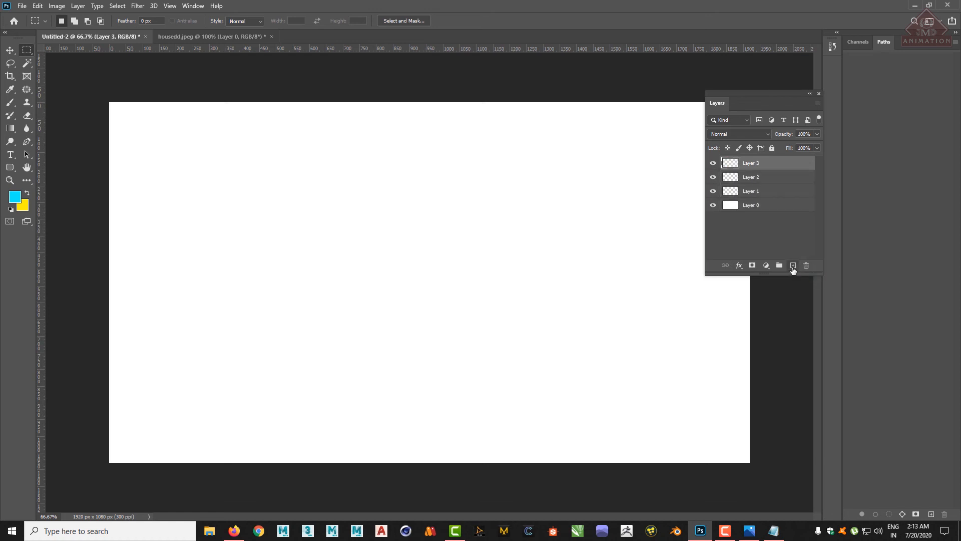
pyautogui.click(793, 267)
# Step: On Layer 1, make a wide rectangular marquee in the canvas's upper left, fill it with yellow and refill it with cyan
pyautogui.click(755, 206)
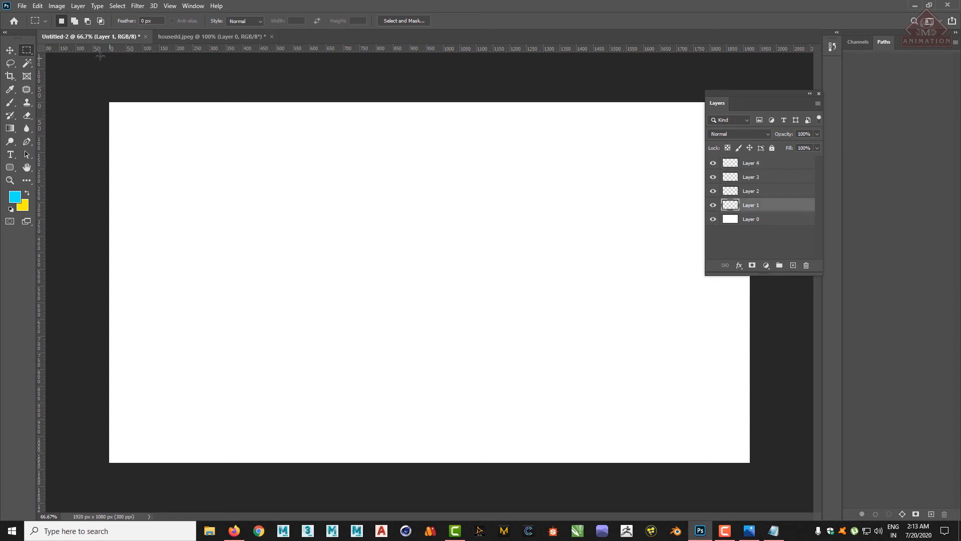
pyautogui.rightClick(27, 50)
pyautogui.click(70, 49)
pyautogui.moveTo(215, 160); pyautogui.dragTo(296, 186)
pyautogui.hotkey('ctrl', 'BackSpace')
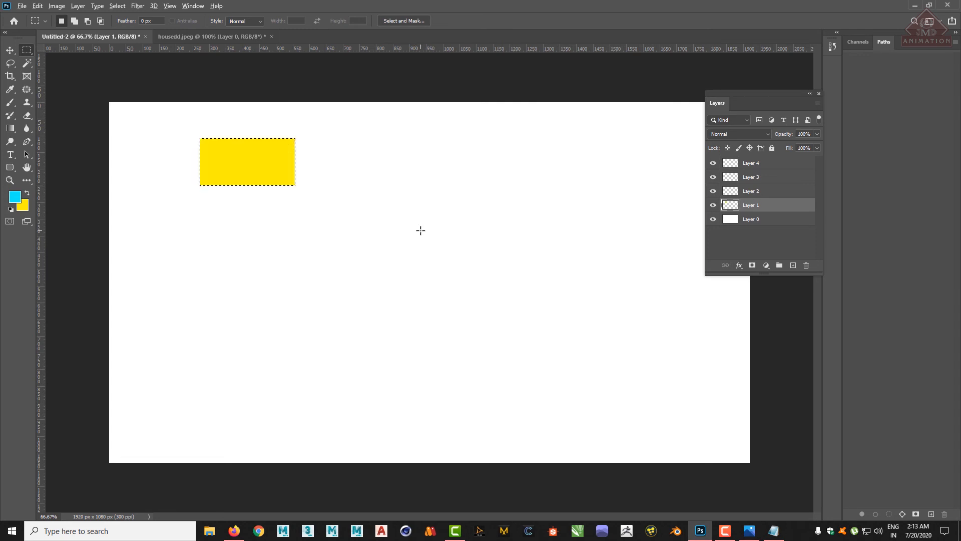
pyautogui.hotkey('alt', 'BackSpace')
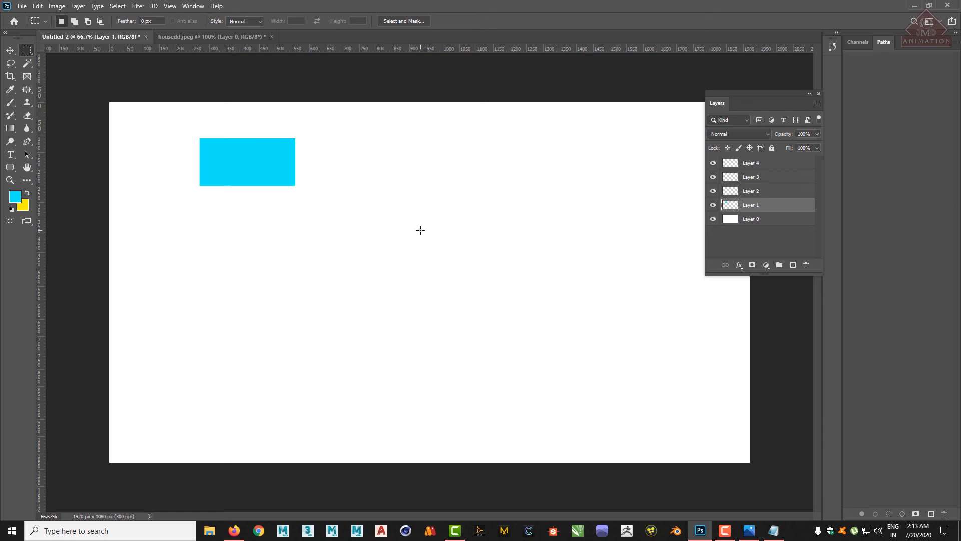
# Step: On Layer 2, make a tall rectangular marquee beside the cyan rectangle, fill it with the yellow background colour and deselect
pyautogui.click(770, 193)
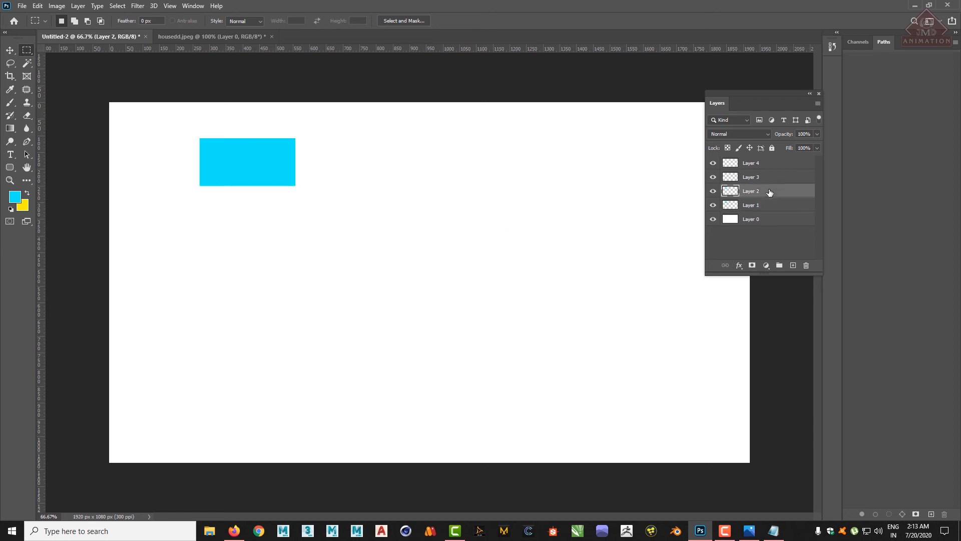
pyautogui.moveTo(379, 153); pyautogui.dragTo(424, 282)
pyautogui.hotkey('ctrl', 'BackSpace')
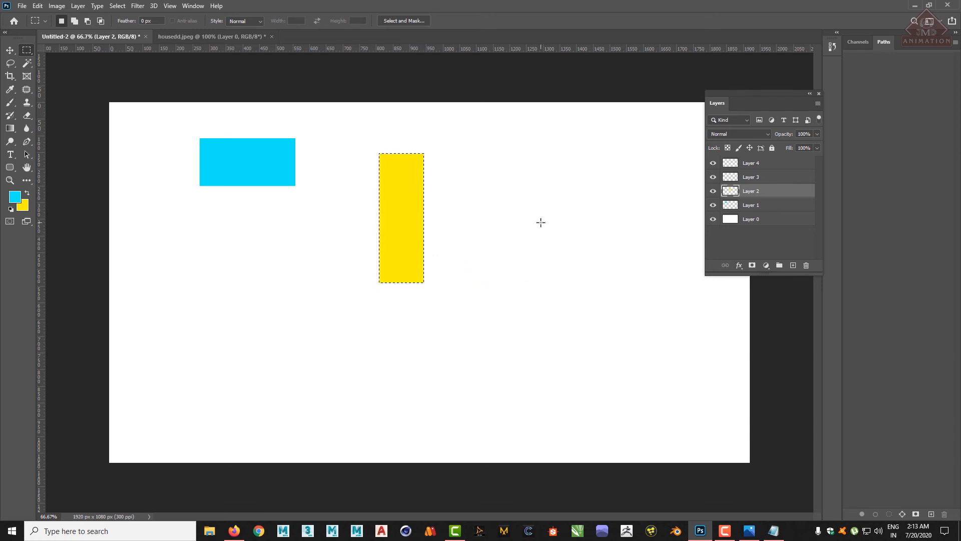
pyautogui.hotkey('ctrl', 'd')
# Step: Toggle the visibility of Layer 2 and Layer 1 off and on, and delete Layer 2
pyautogui.click(713, 192)
pyautogui.click(713, 191)
pyautogui.click(713, 207)
pyautogui.click(713, 205)
pyautogui.moveTo(766, 195); pyautogui.dragTo(806, 265)
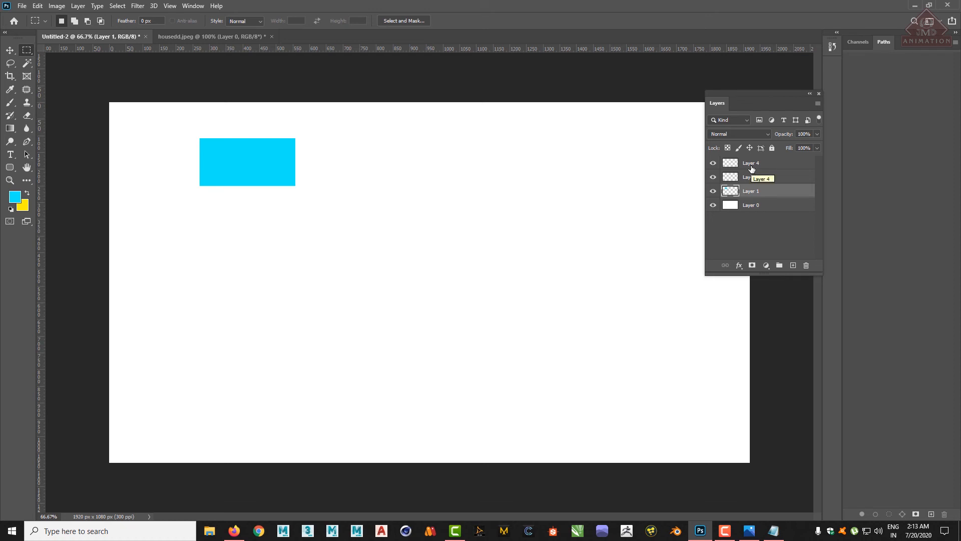
# Step: View the housedd.jpeg document's single layer and return to the Untitled-2 document
pyautogui.click(202, 33)
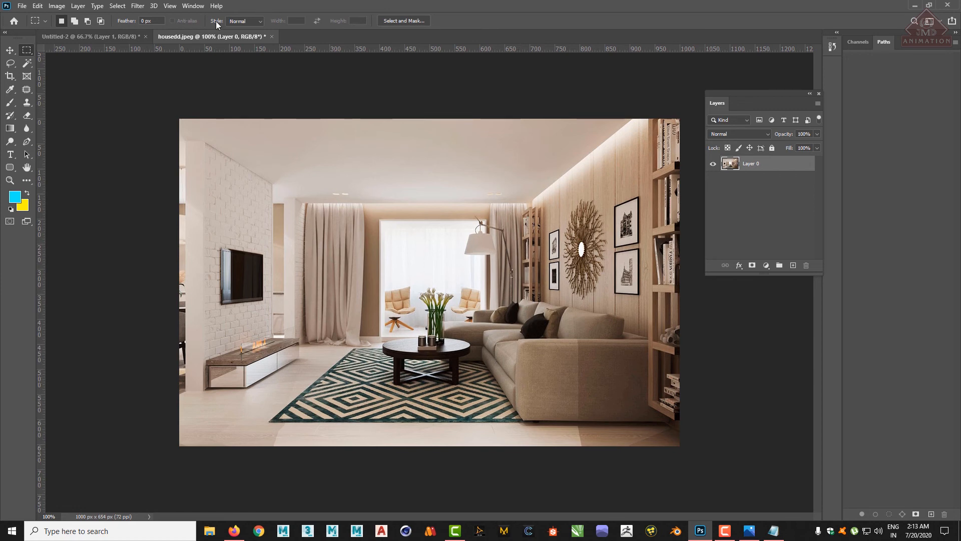
pyautogui.click(108, 34)
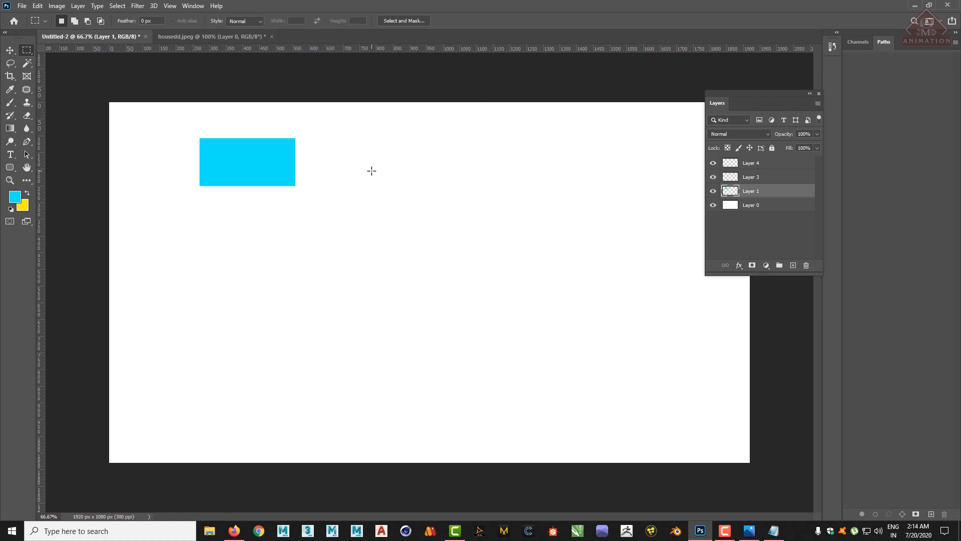
# Step: Make a near-circular elliptical marquee mid-canvas, fill it on Layer 3 with cyan and then yellow, and deselect
pyautogui.rightClick(27, 50)
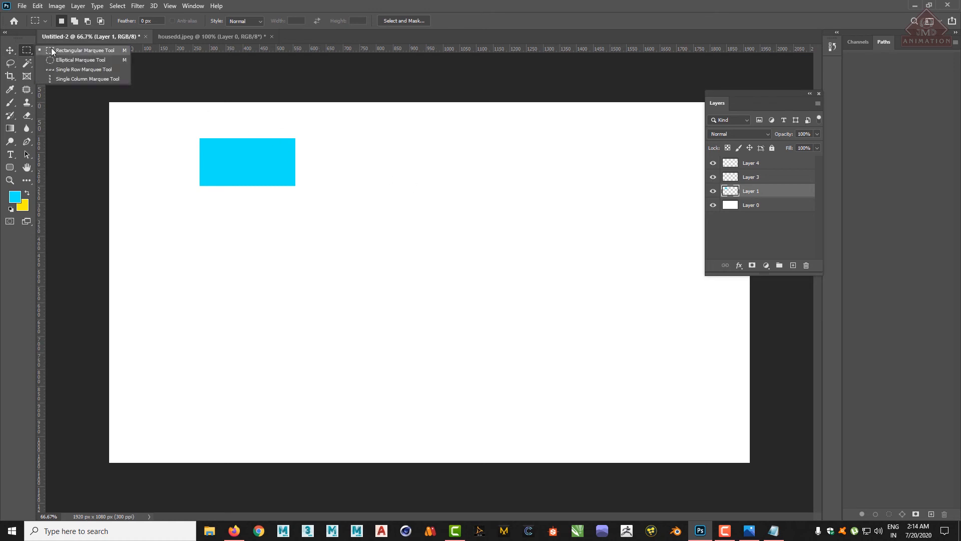
pyautogui.click(61, 60)
pyautogui.moveTo(369, 185); pyautogui.dragTo(495, 307)
pyautogui.click(764, 181)
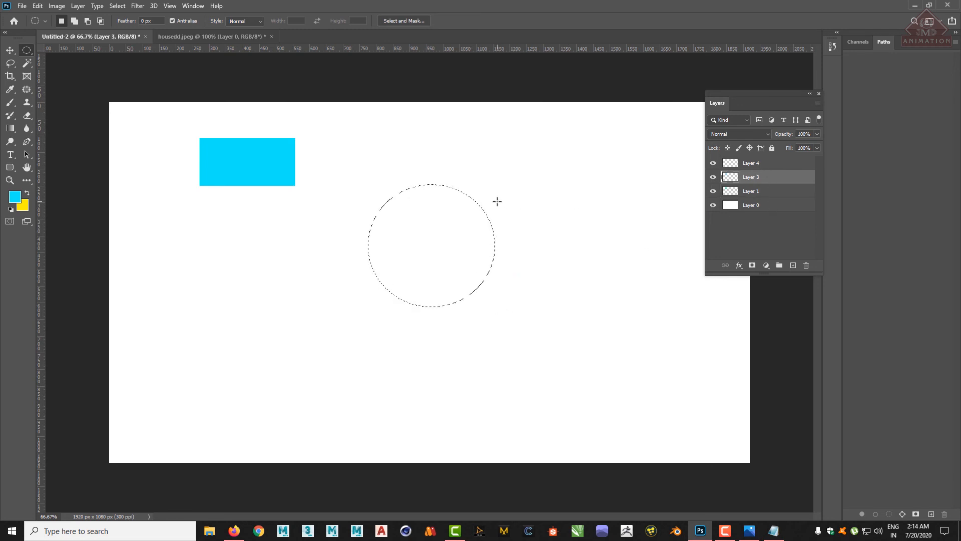
pyautogui.hotkey('alt', 'BackSpace')
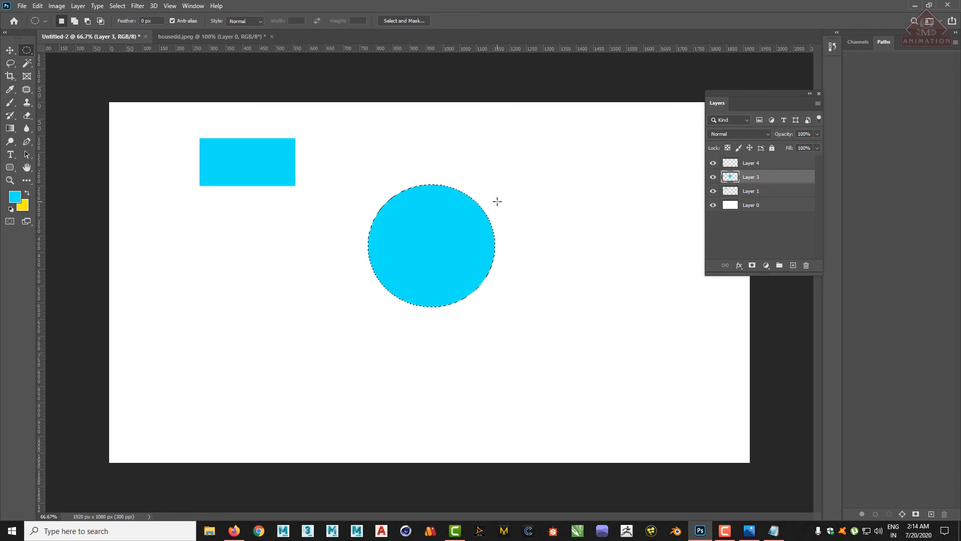
pyautogui.hotkey('ctrl', 'BackSpace')
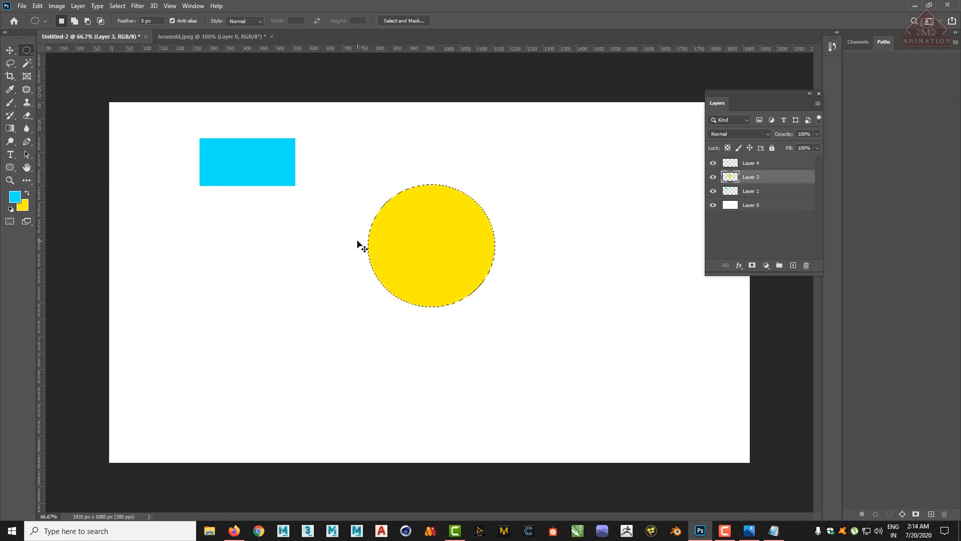
pyautogui.hotkey('ctrl', 'd')
# Step: Toggle Layer 3's visibility off and on, and move the cyan rectangle down and slightly to the left
pyautogui.click(712, 179)
pyautogui.click(712, 179)
pyautogui.press('v')
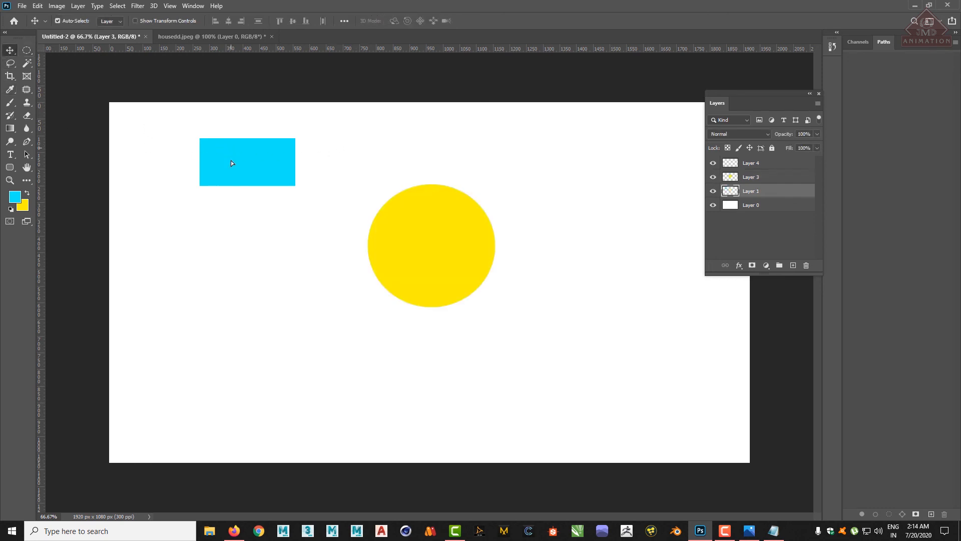
pyautogui.moveTo(230, 161); pyautogui.dragTo(217, 213)
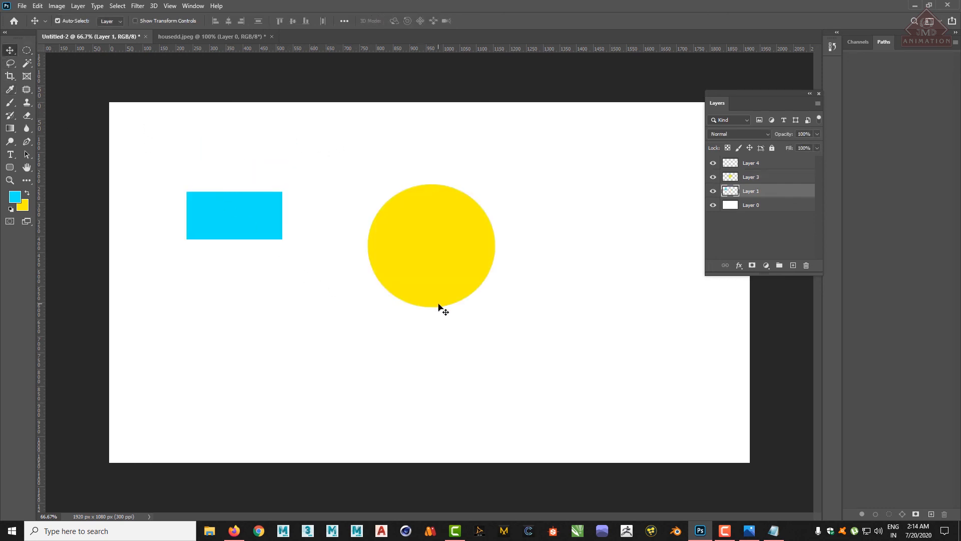
# Step: Select Layer 3 and toggle its visibility off and on to identify the yellow circle
pyautogui.click(776, 178)
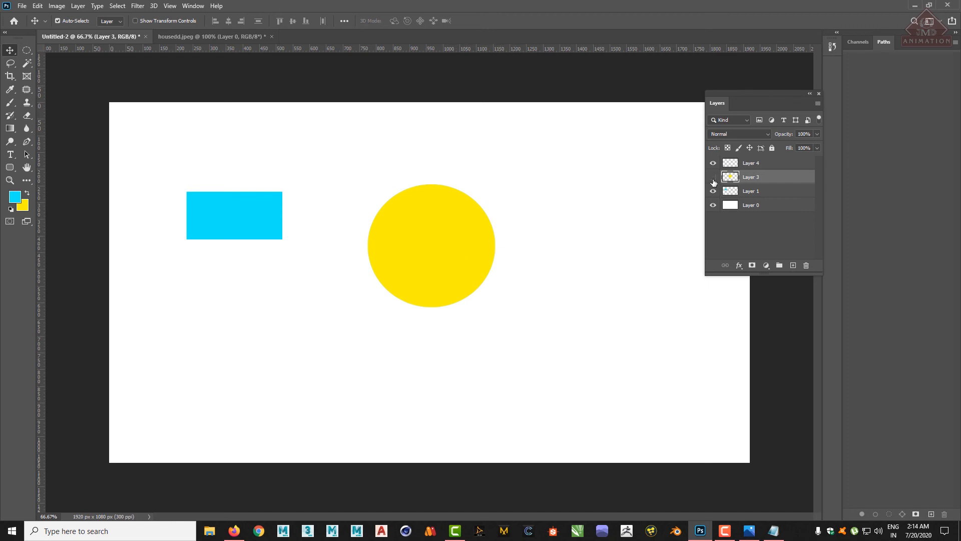
pyautogui.click(714, 178)
pyautogui.click(713, 179)
pyautogui.click(712, 181)
pyautogui.click(712, 182)
# Step: With the Rectangular Marquee tool active, load the Layer 3 Transparency channel as a new selection around the yellow circle
pyautogui.click(27, 51)
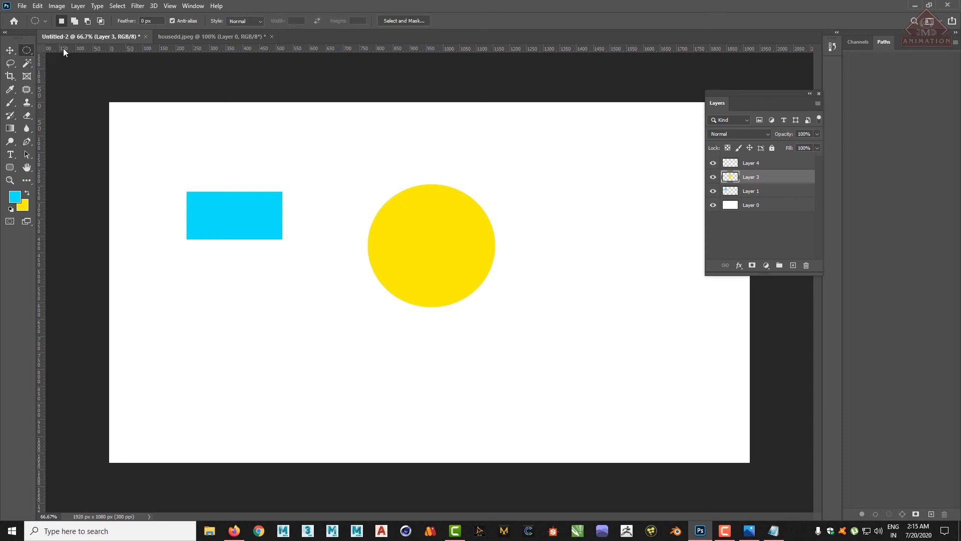
pyautogui.rightClick(494, 228)
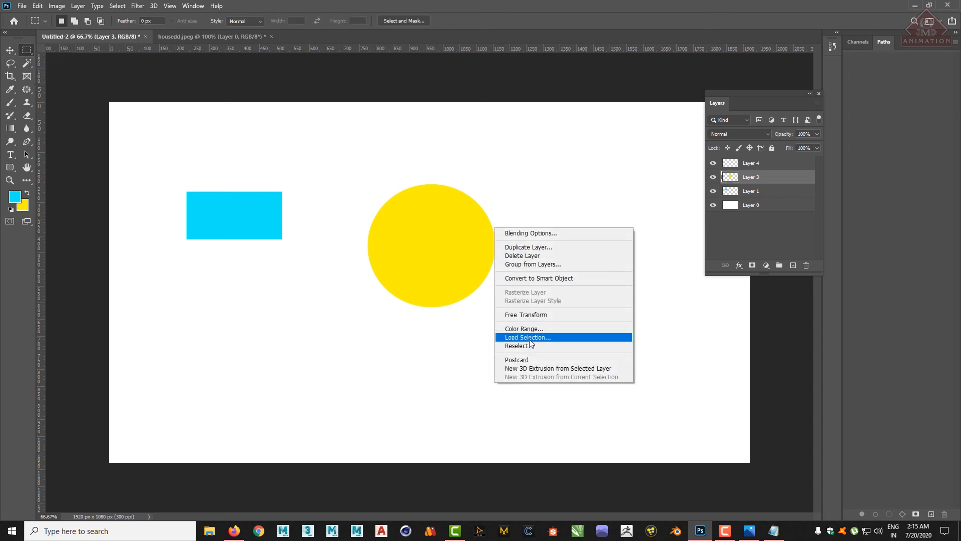
pyautogui.click(28, 52)
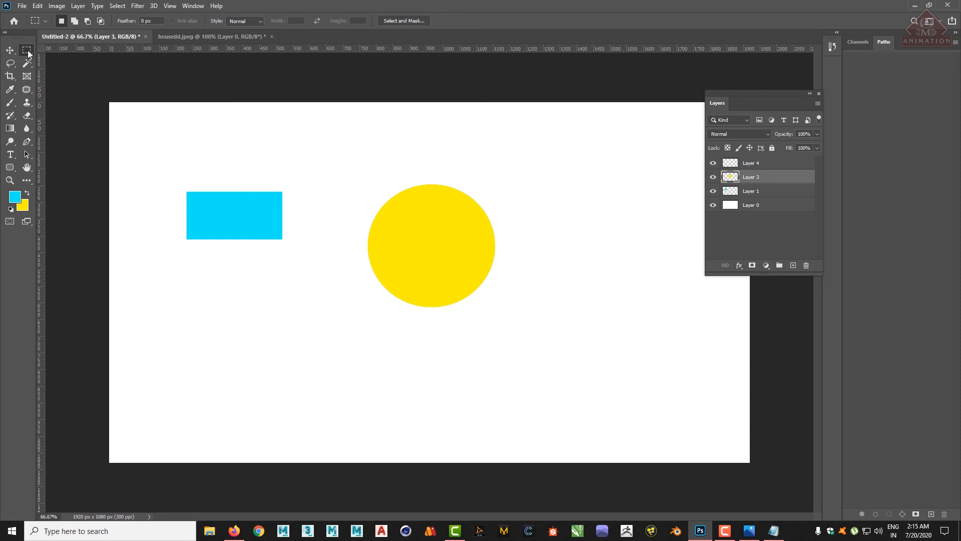
pyautogui.rightClick(28, 51)
pyautogui.click(64, 61)
pyautogui.rightClick(26, 50)
pyautogui.click(61, 48)
pyautogui.rightClick(419, 218)
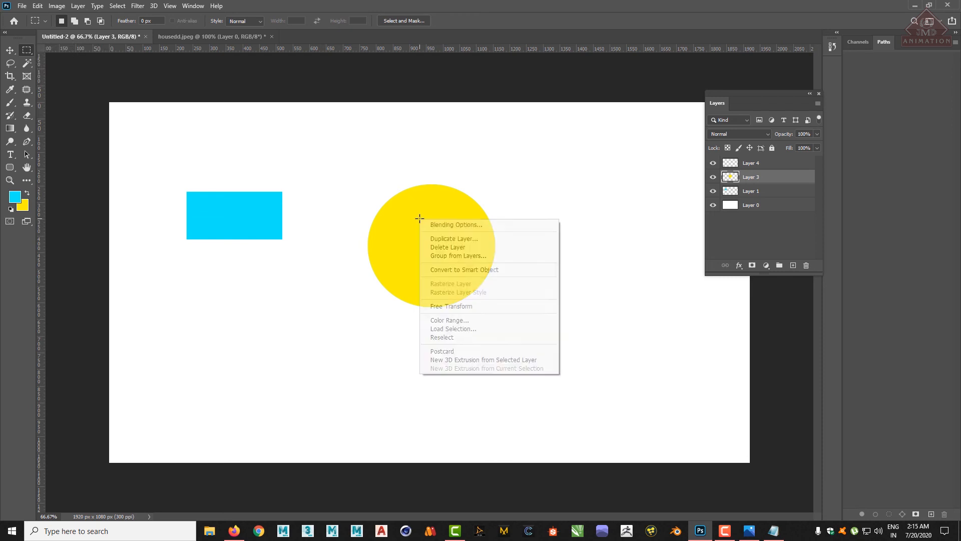
pyautogui.click(470, 331)
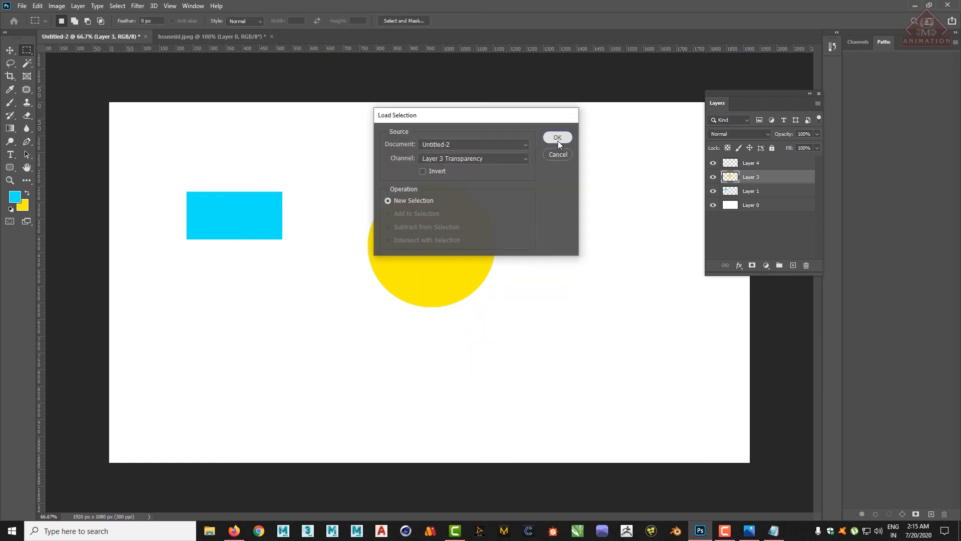
pyautogui.click(558, 139)
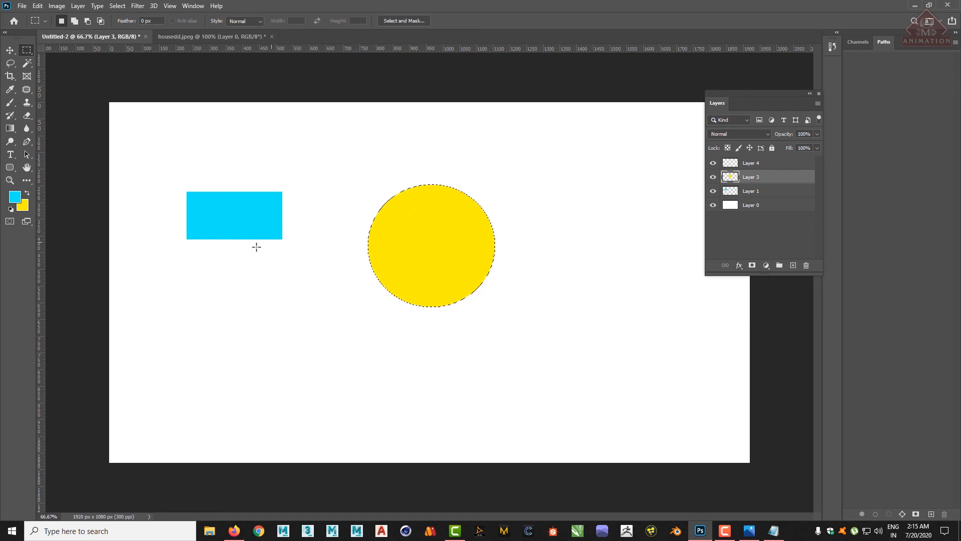
# Step: Set the foreground colour to bright orange, fill the selected circle with it and deselect
pyautogui.click(15, 196)
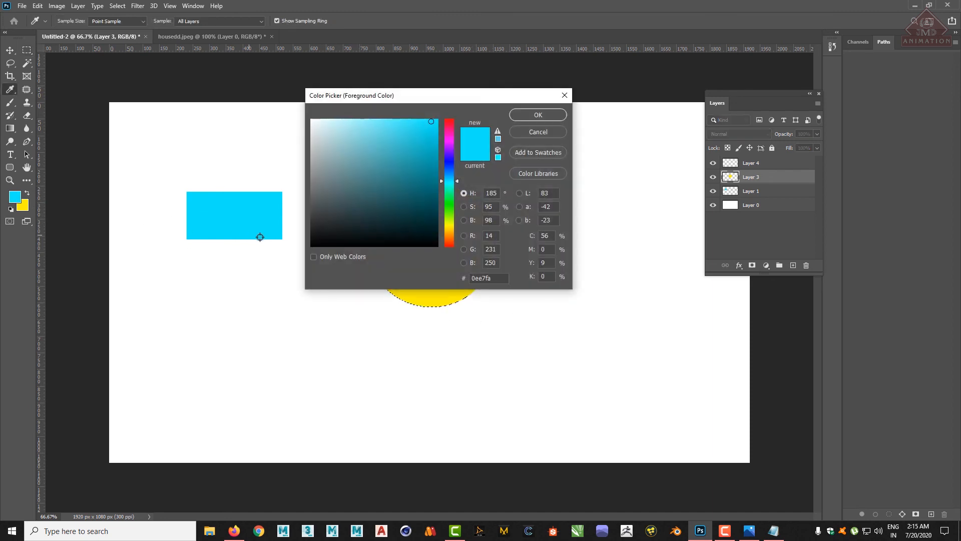
pyautogui.moveTo(452, 228); pyautogui.dragTo(450, 240)
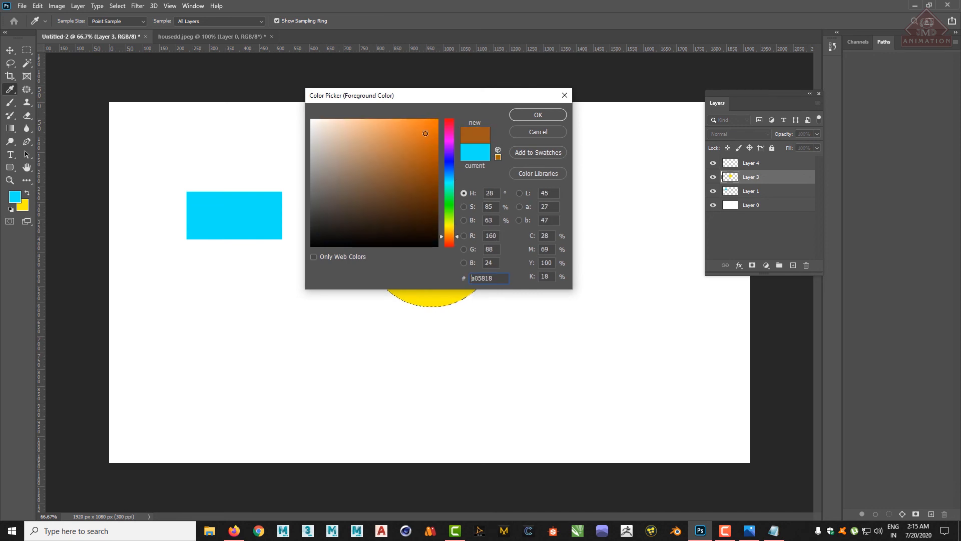
pyautogui.click(534, 117)
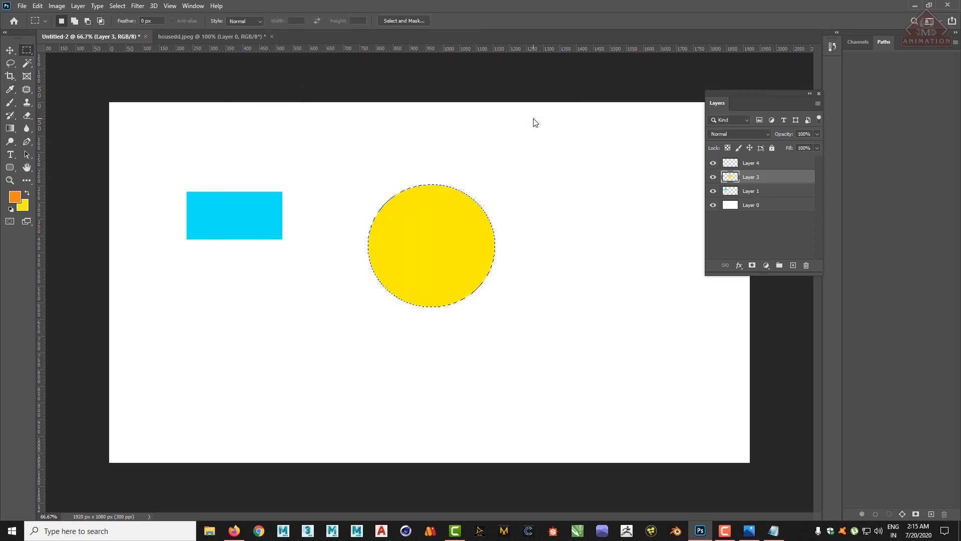
pyautogui.hotkey('alt', 'BackSpace')
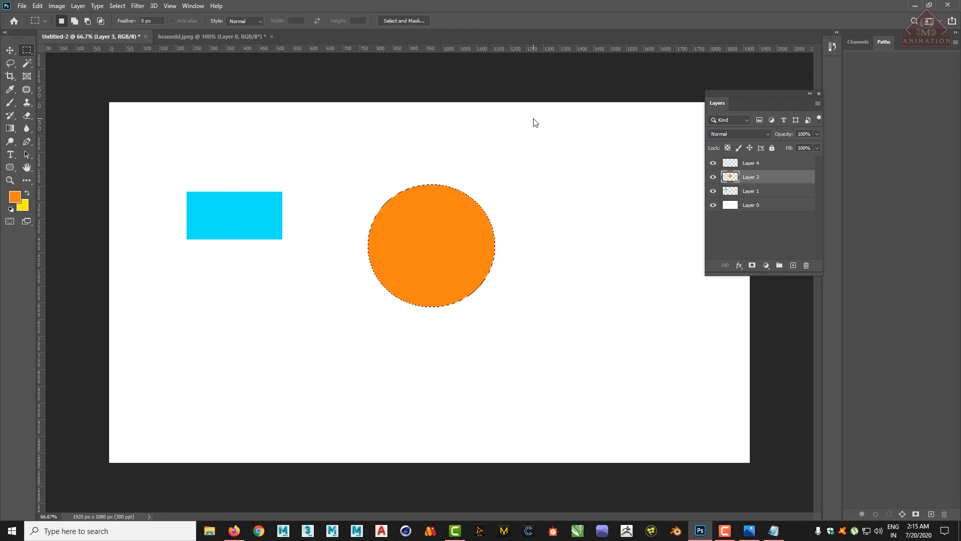
pyautogui.hotkey('ctrl', 'd')
# Step: Toggle the visibility of Layer 1 and Layer 3 off and on to check which shape each layer holds
pyautogui.click(713, 190)
pyautogui.click(713, 191)
pyautogui.click(713, 177)
pyautogui.click(713, 177)
pyautogui.click(118, 6)
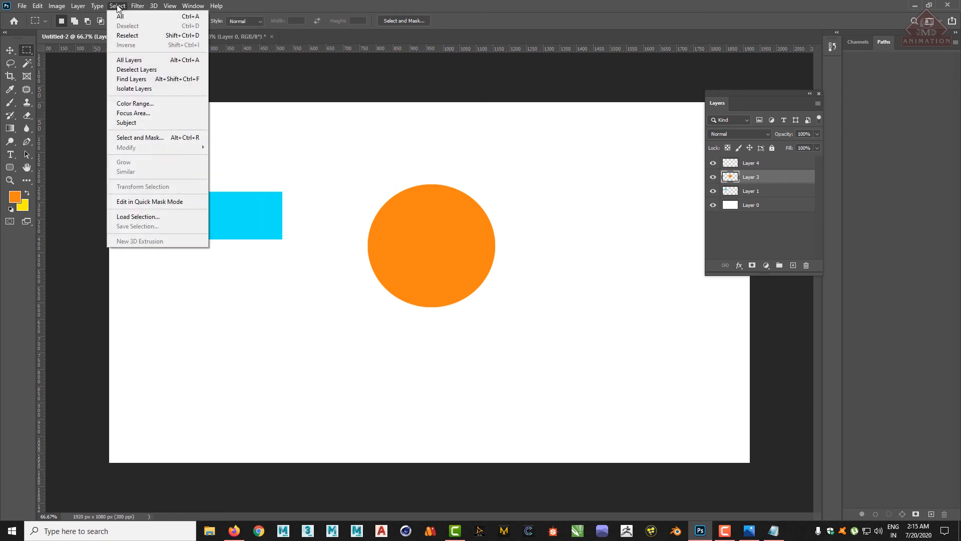
pyautogui.click(761, 176)
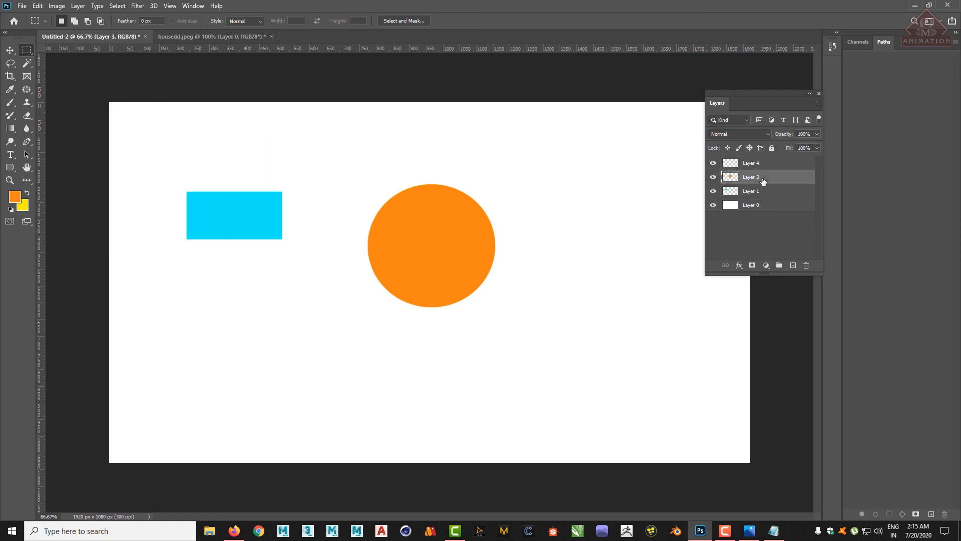
pyautogui.click(713, 177)
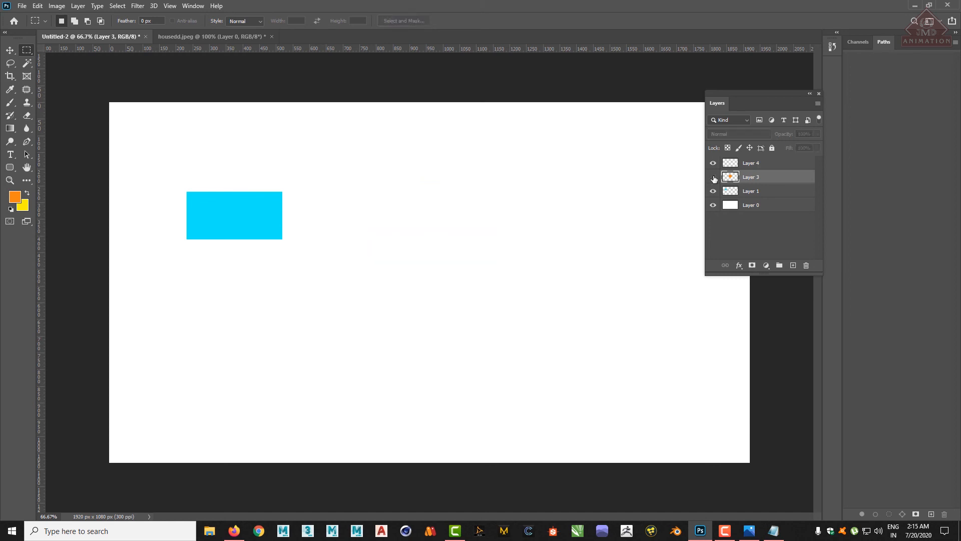
pyautogui.click(713, 177)
pyautogui.click(713, 177)
pyautogui.click(712, 177)
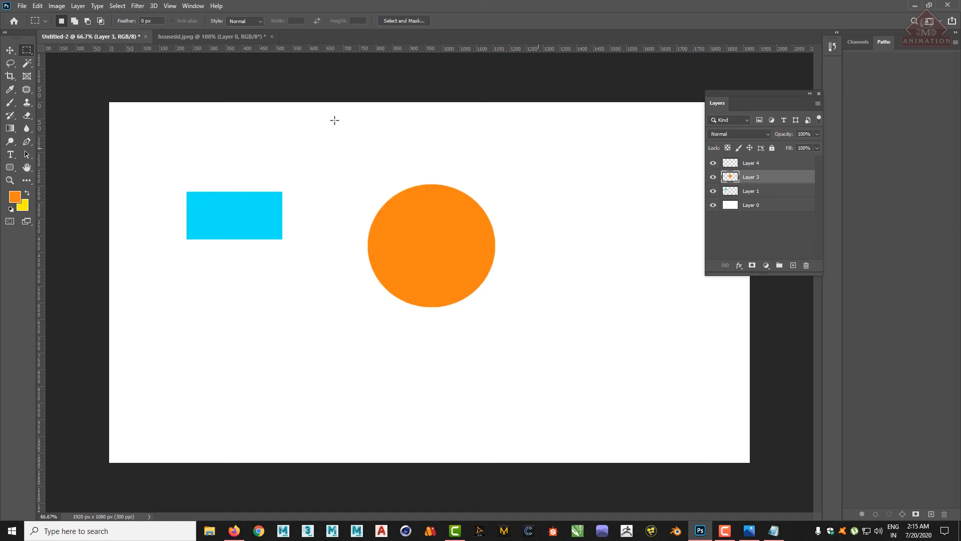
# Step: Load the Layer 3 Transparency channel as a new selection around the orange circle
pyautogui.click(112, 5)
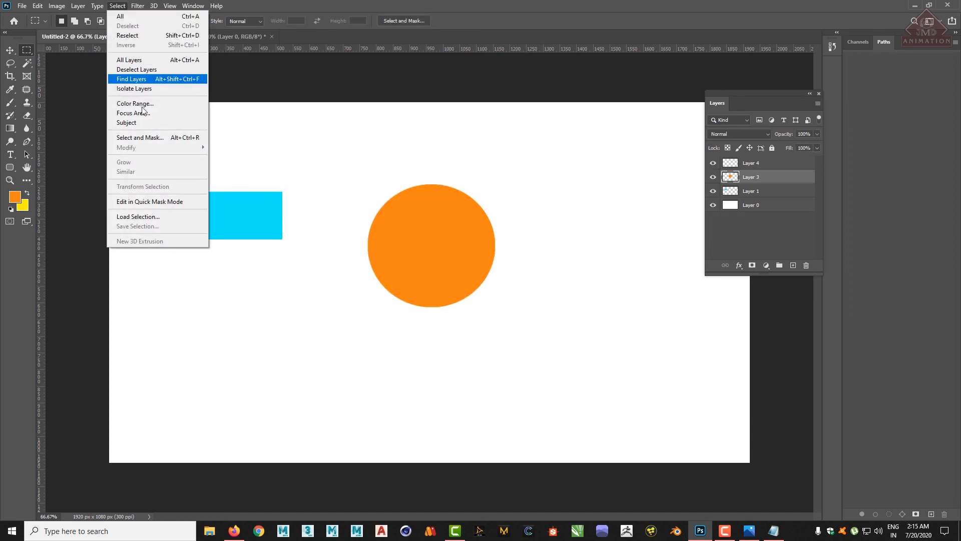
pyautogui.click(155, 219)
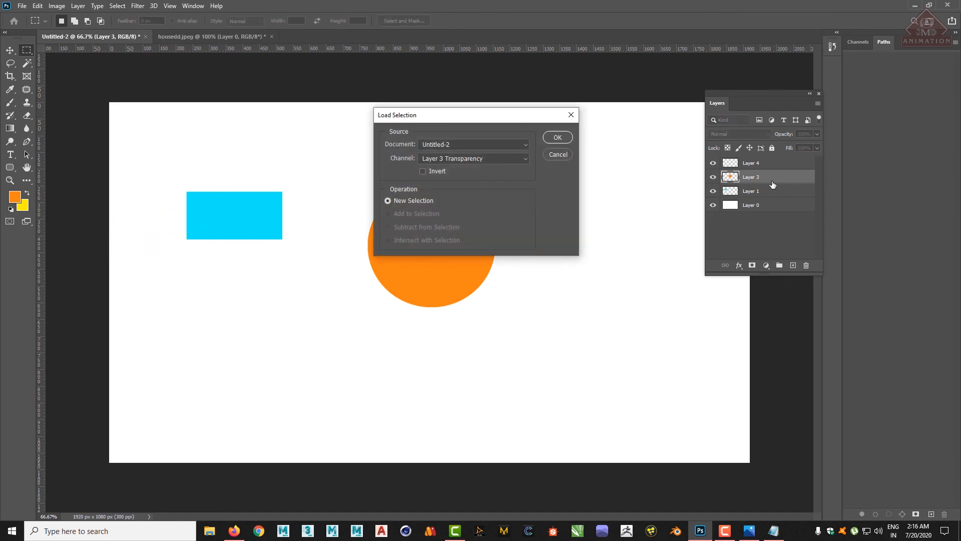
pyautogui.click(558, 138)
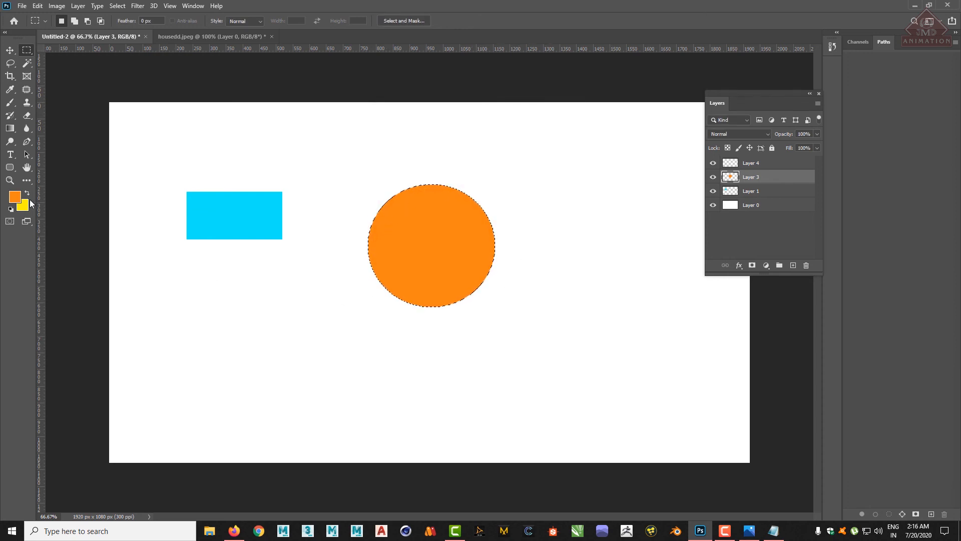
# Step: Change the foreground colour from the Color Picker to a bright purple
pyautogui.click(15, 197)
pyautogui.moveTo(444, 238); pyautogui.dragTo(445, 146)
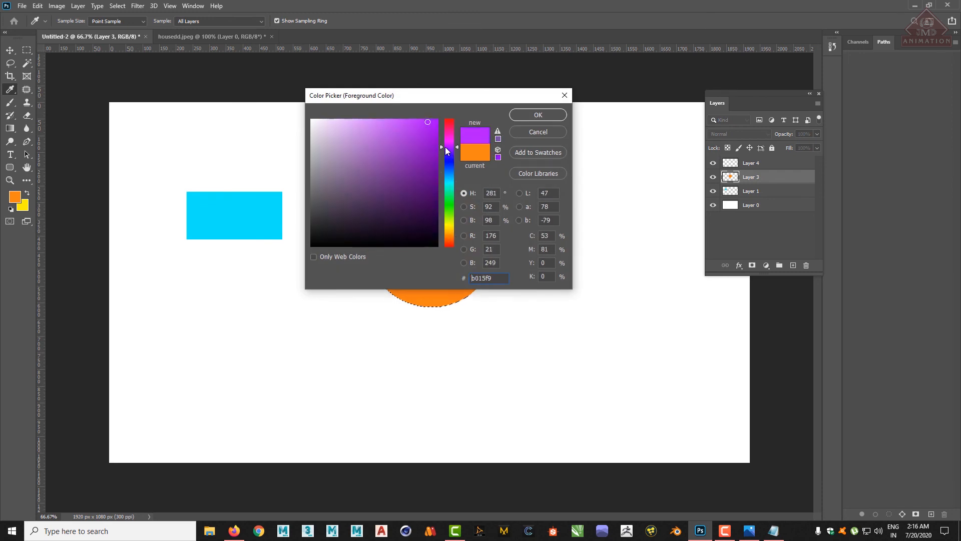
pyautogui.click(425, 121)
pyautogui.click(536, 114)
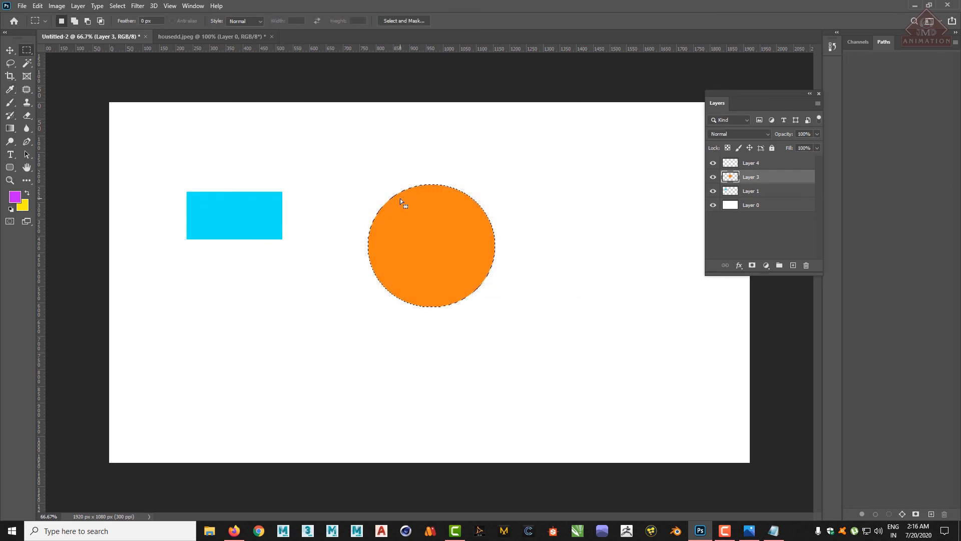
# Step: Fill the selected circle with the yellow background colour, refill it with the purple foreground colour and deselect
pyautogui.hotkey('ctrl', 'BackSpace')
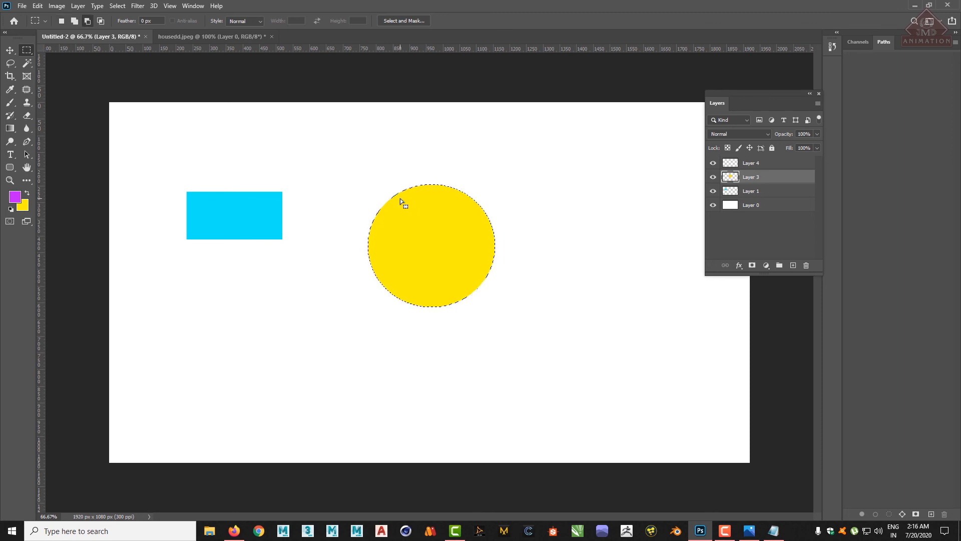
pyautogui.hotkey('alt', 'BackSpace')
pyautogui.hotkey('ctrl', 'd')
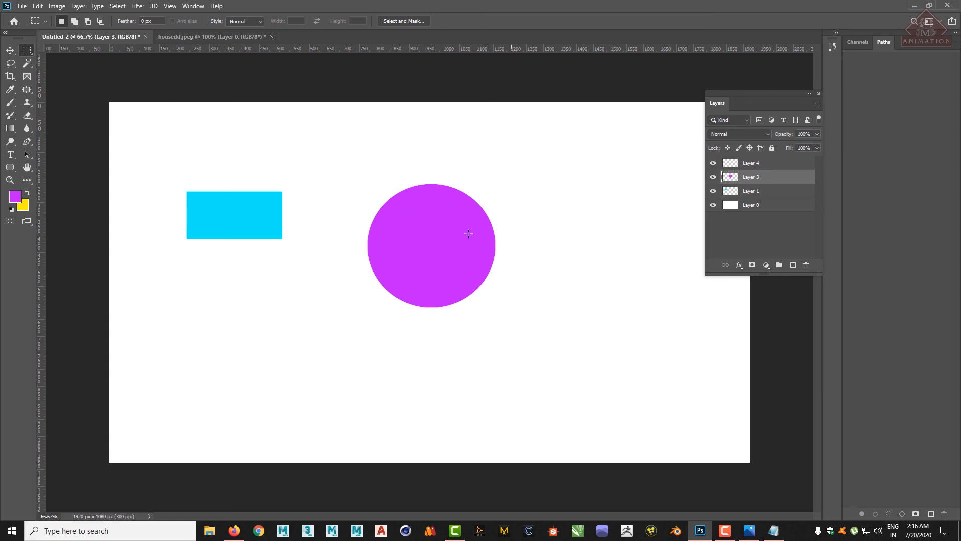
pyautogui.rightClick(439, 218)
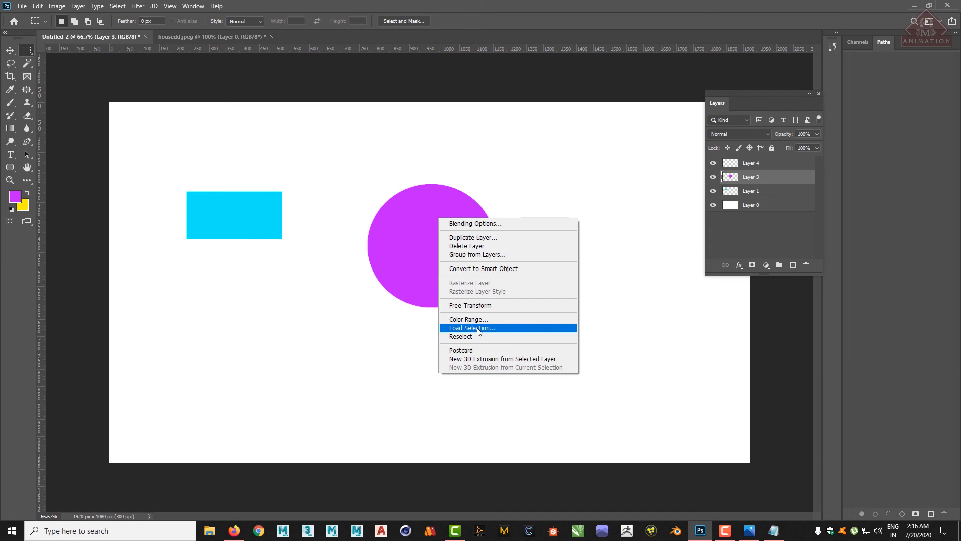
pyautogui.click(121, 9)
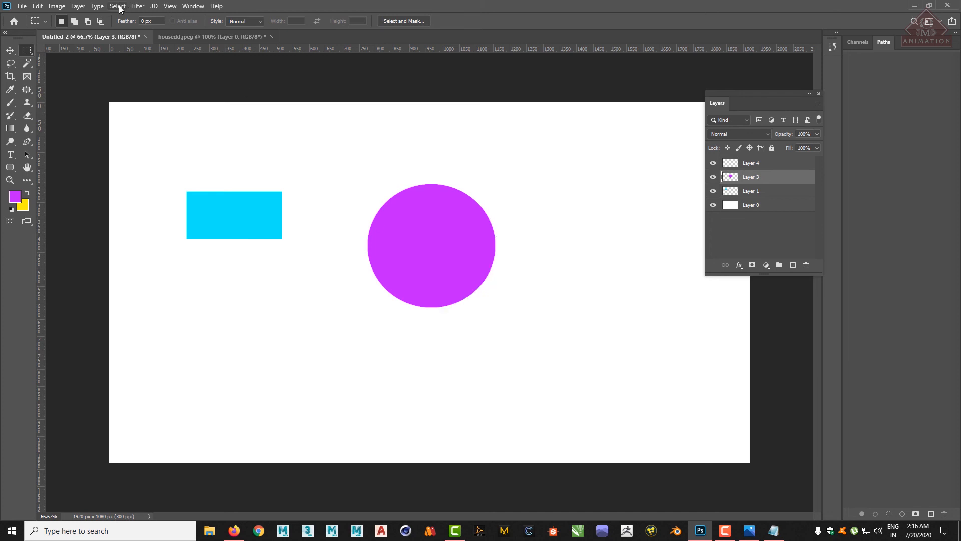
pyautogui.click(120, 8)
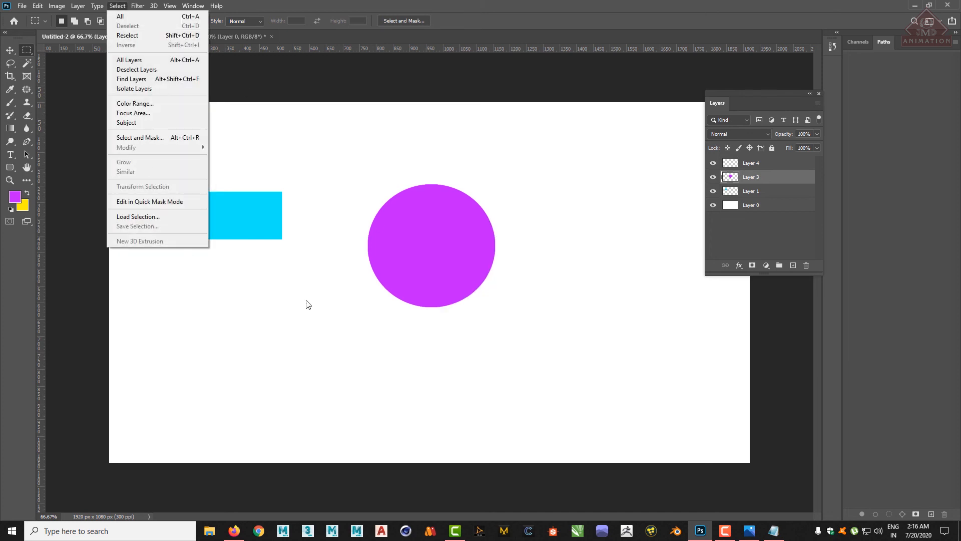
pyautogui.click(532, 265)
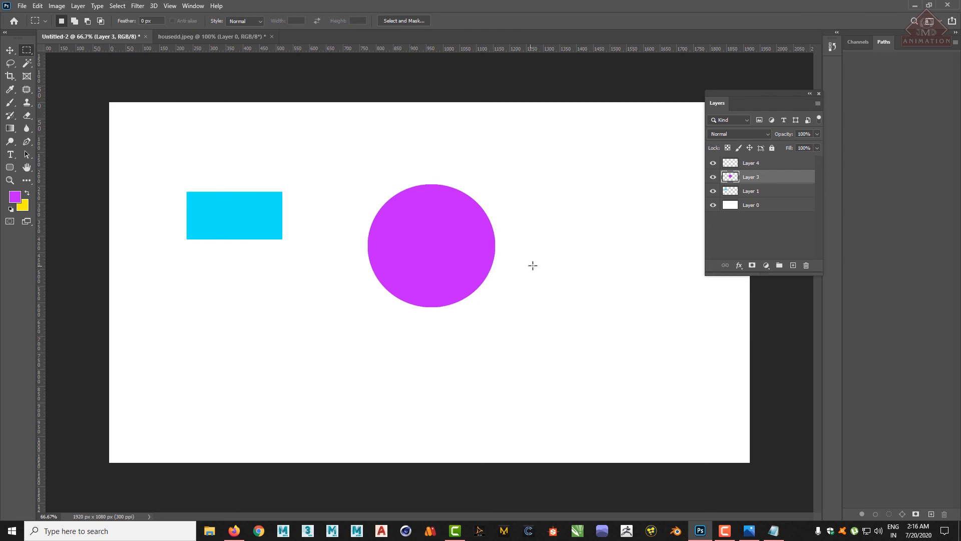
# Step: Load Layer 3's contents as a selection, fill the circle with the yellow background colour and deselect
pyautogui.keyDown('ctrl'); pyautogui.click(731, 181); pyautogui.keyUp('ctrl')
pyautogui.hotkey('ctrl', 'BackSpace')
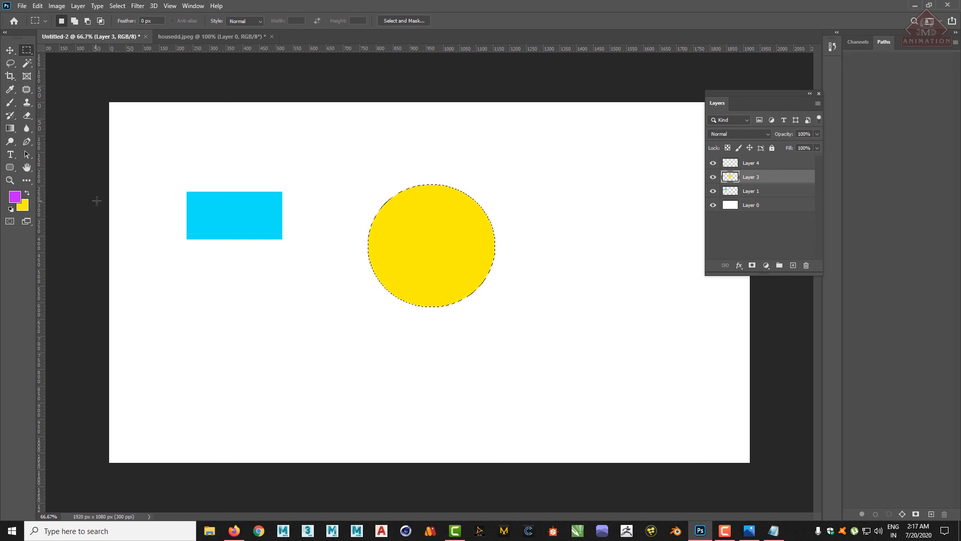
pyautogui.click(243, 269)
# Step: Undo the yellow and purple fills on the circle to restore its orange colour and clear the selection
pyautogui.hotkey('ctrl', 'z')
pyautogui.hotkey('ctrl', 'z')
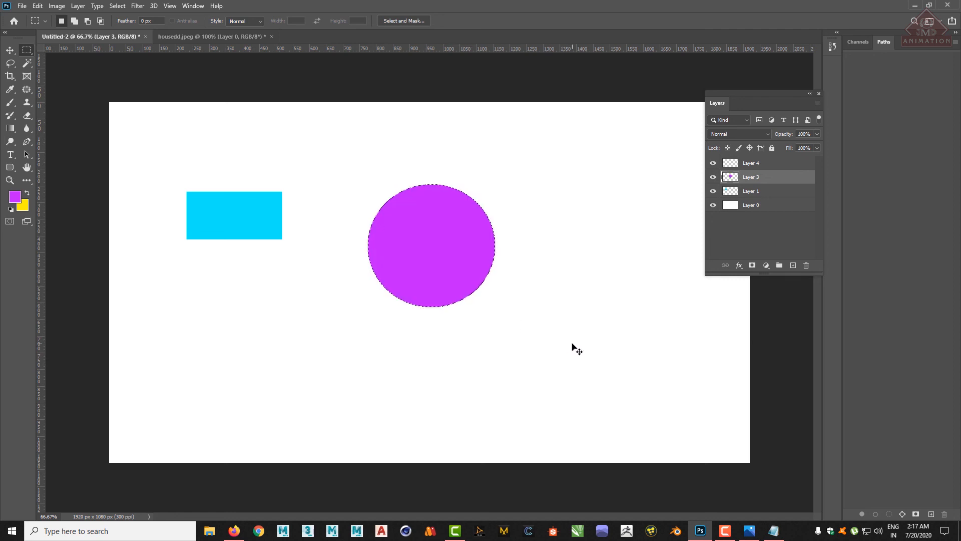
pyautogui.hotkey('ctrl', 'z')
pyautogui.hotkey('ctrl', 'z')
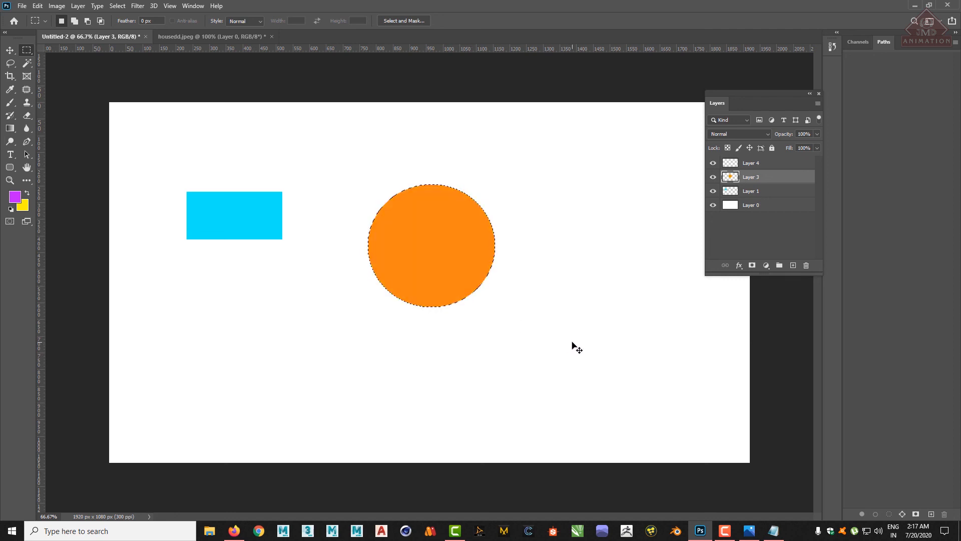
pyautogui.hotkey('ctrl', 'z')
pyautogui.hotkey('ctrl', 'shift', 'z')
pyautogui.hotkey('ctrl', 'z')
pyautogui.hotkey('ctrl', 'shift', 'z')
# Step: Make Layer 1 active, undock the tools panel and choose the Rectangular Marquee Tool
pyautogui.click(747, 192)
pyautogui.click(14, 51)
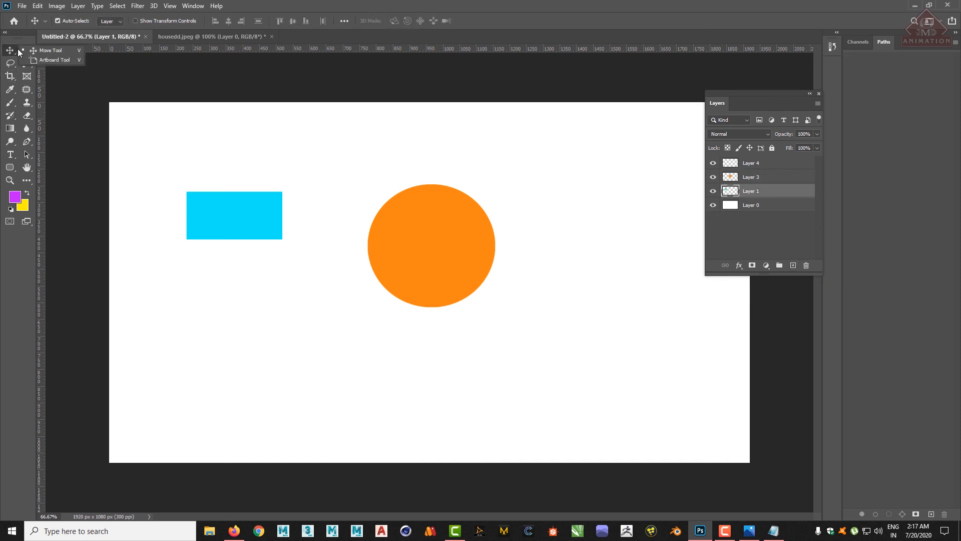
pyautogui.moveTo(22, 38); pyautogui.dragTo(23, 39)
pyautogui.click(21, 50)
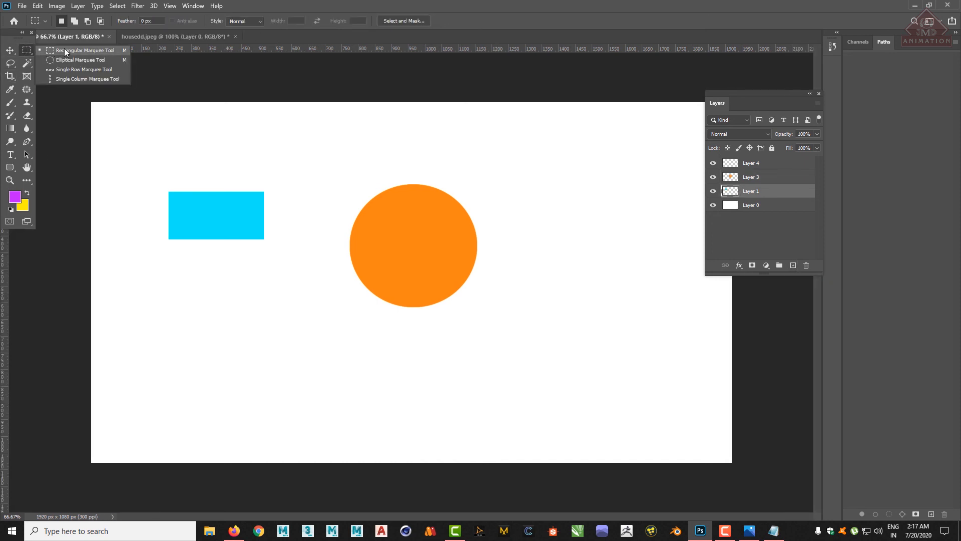
pyautogui.click(431, 267)
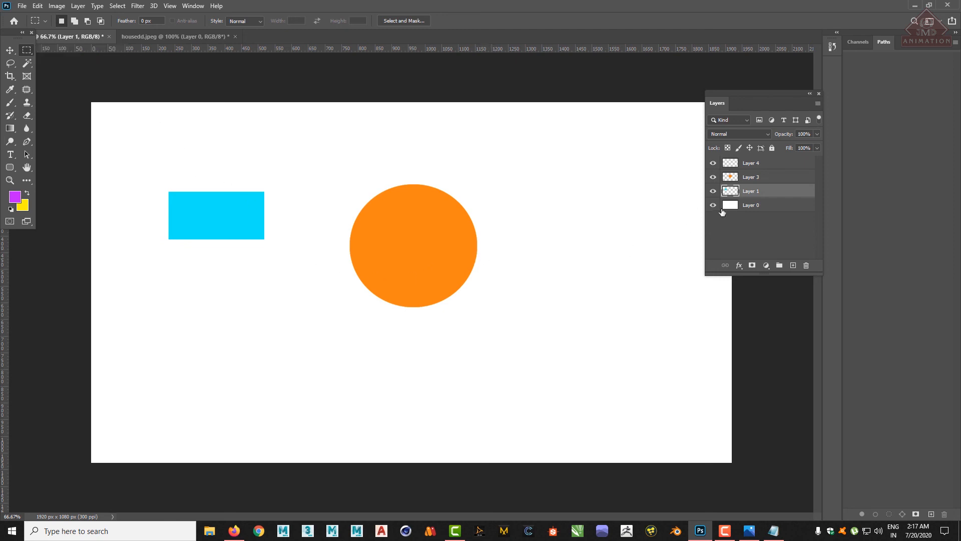
# Step: Hide and show Layer 1 and Layer 3 in turn to identify the shape on each
pyautogui.click(713, 192)
pyautogui.click(714, 192)
pyautogui.click(713, 177)
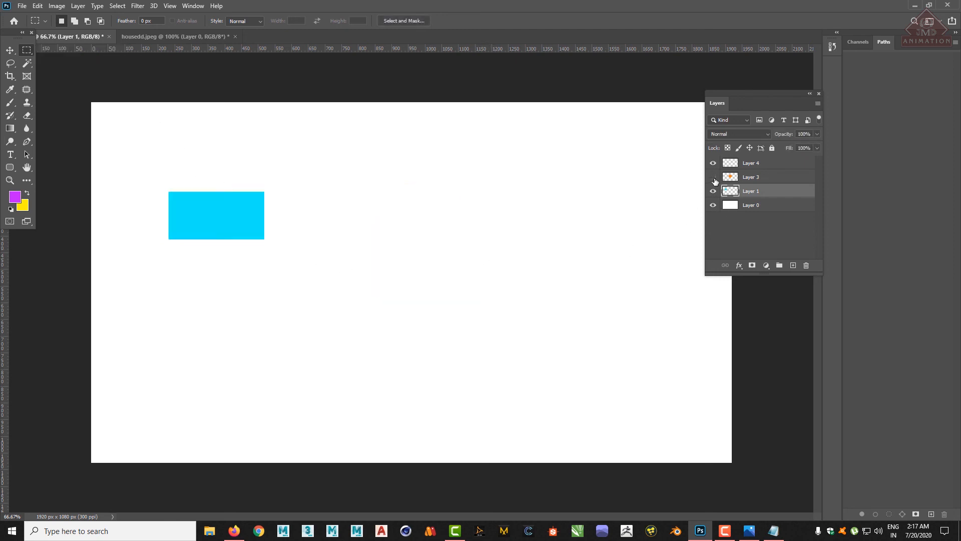
pyautogui.click(713, 177)
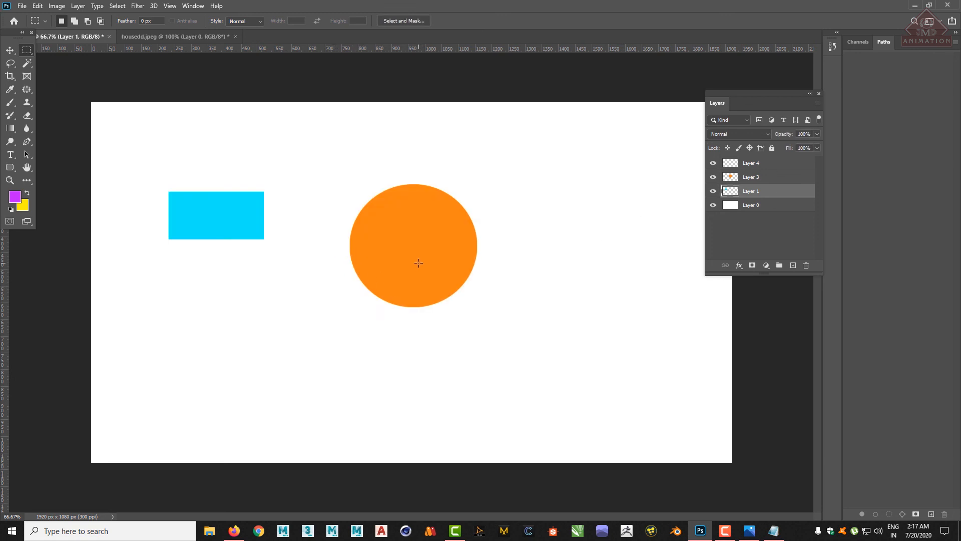
# Step: Make Layer 3 active and load its contents as a selection around the orange circle
pyautogui.click(755, 177)
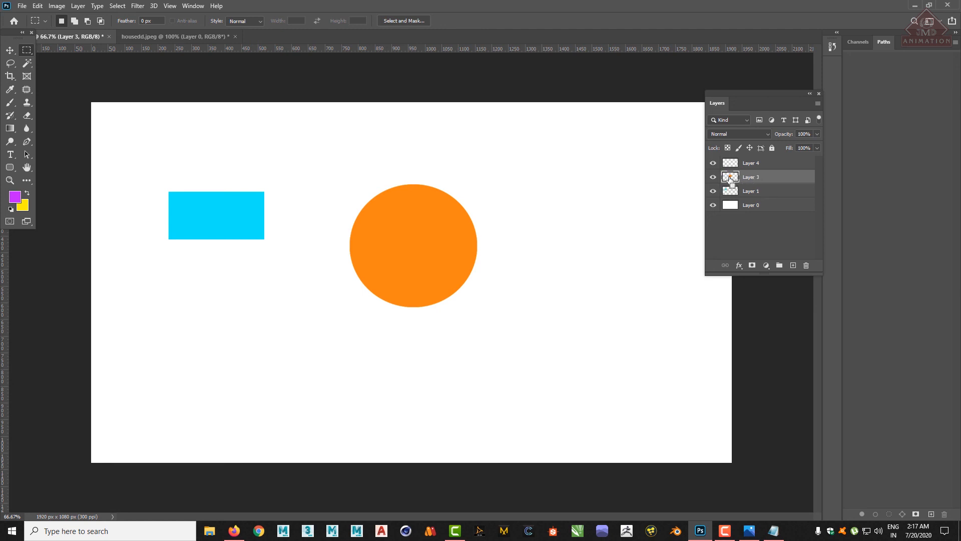
pyautogui.moveTo(731, 180); pyautogui.dragTo(733, 184)
pyautogui.keyDown('ctrl'); pyautogui.click(730, 180); pyautogui.keyUp('ctrl')
# Step: Try a 20 px purple stroke located Outside the circle's selection, and undo it
pyautogui.rightClick(416, 202)
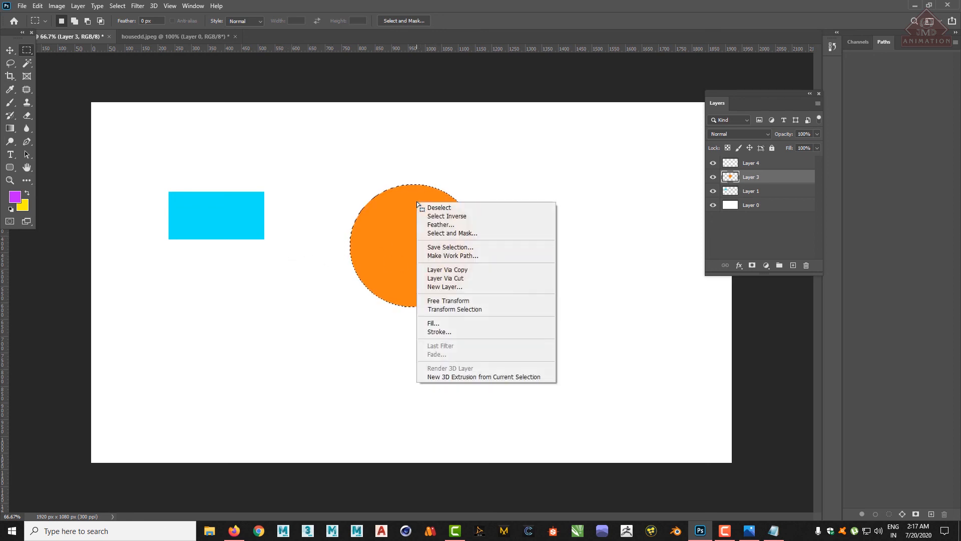
pyautogui.click(438, 332)
pyautogui.moveTo(424, 111); pyautogui.dragTo(534, 109)
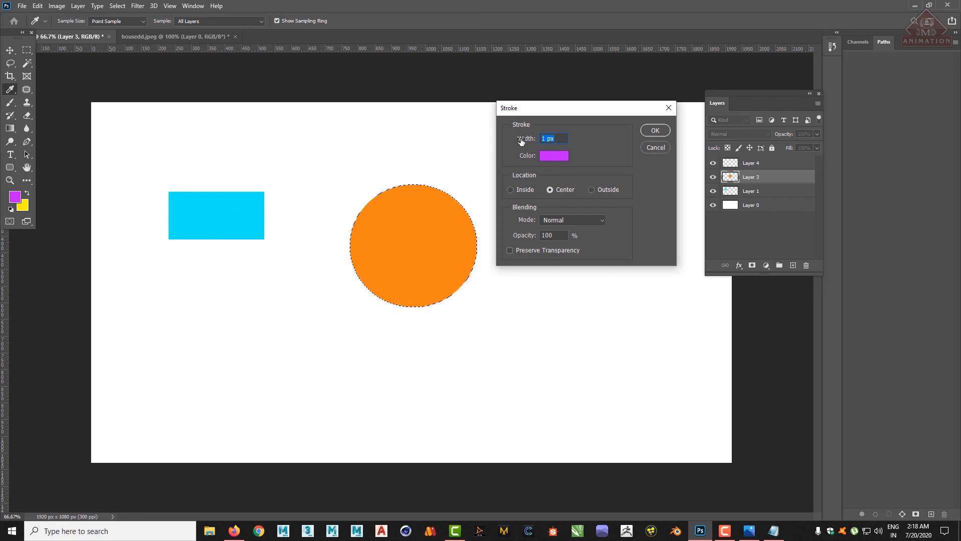
pyautogui.write('20')
pyautogui.click(531, 191)
pyautogui.click(562, 189)
pyautogui.click(592, 189)
pyautogui.click(656, 130)
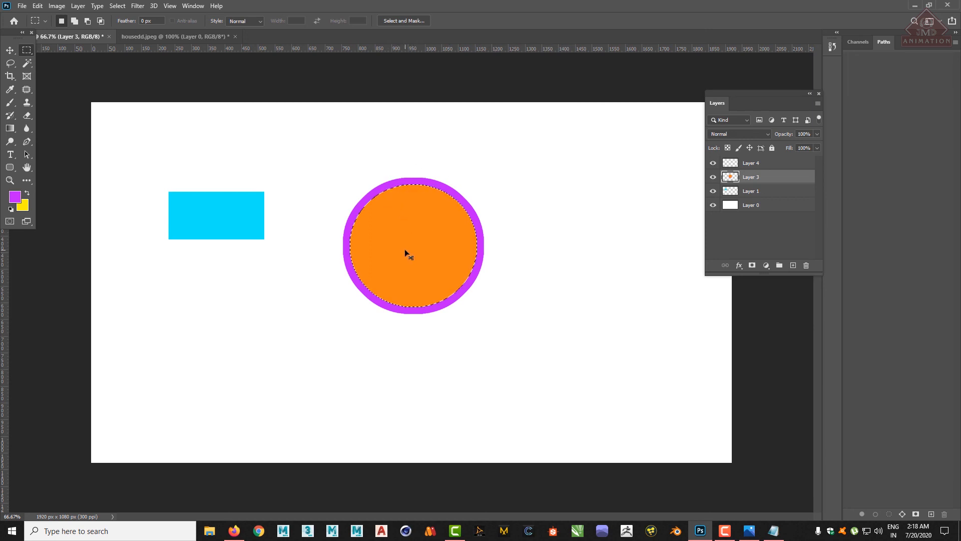
pyautogui.hotkey('ctrl', 'z')
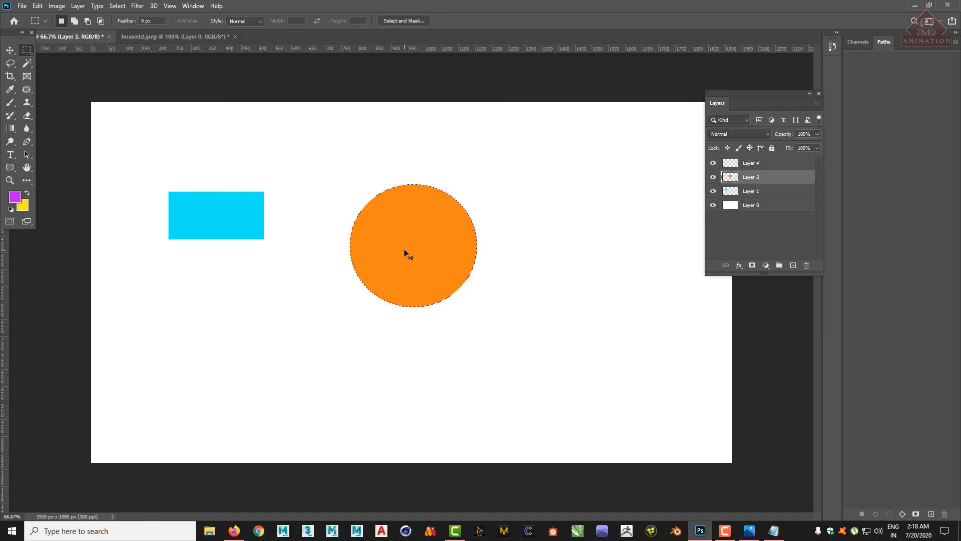
# Step: Try the 20 px purple stroke with its location set to Inside the circle's selection, and undo it
pyautogui.rightClick(422, 211)
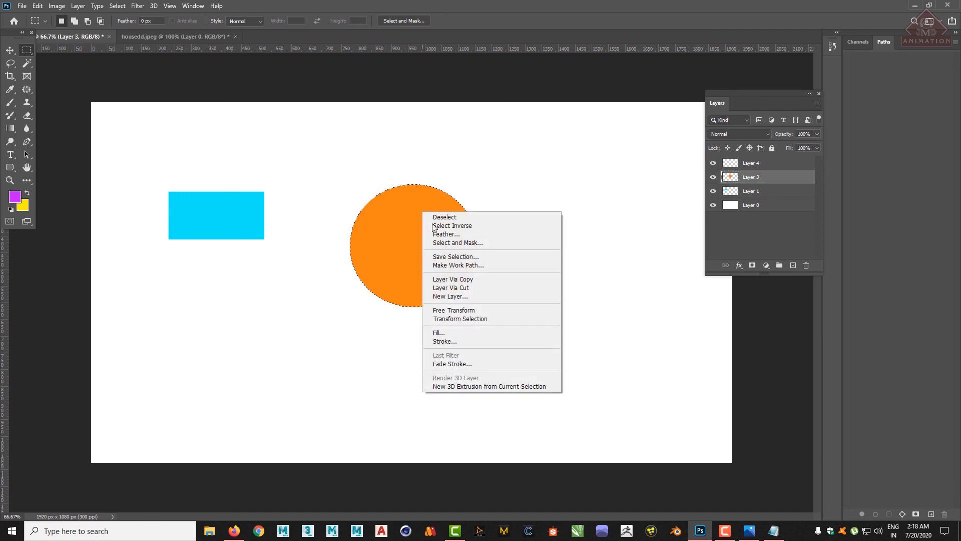
pyautogui.click(449, 337)
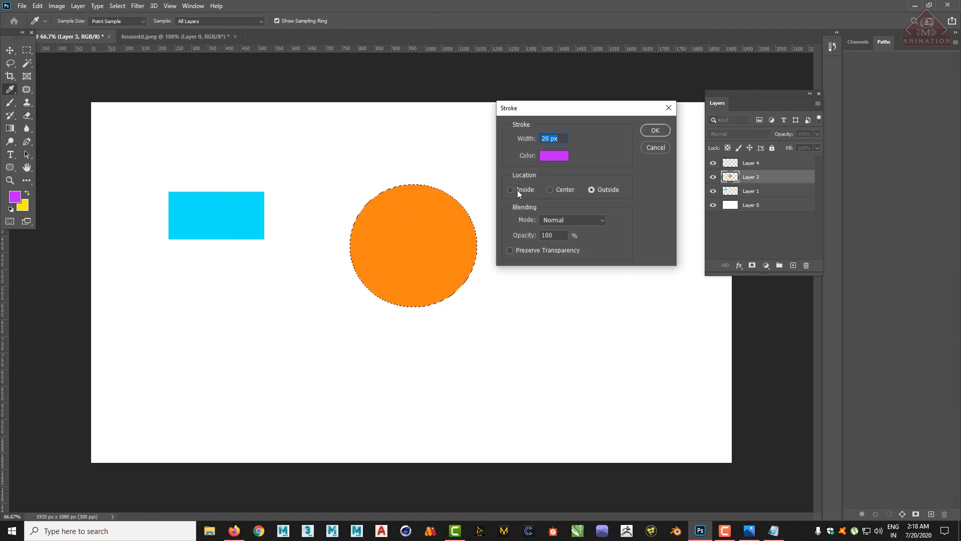
pyautogui.click(517, 190)
pyautogui.click(655, 131)
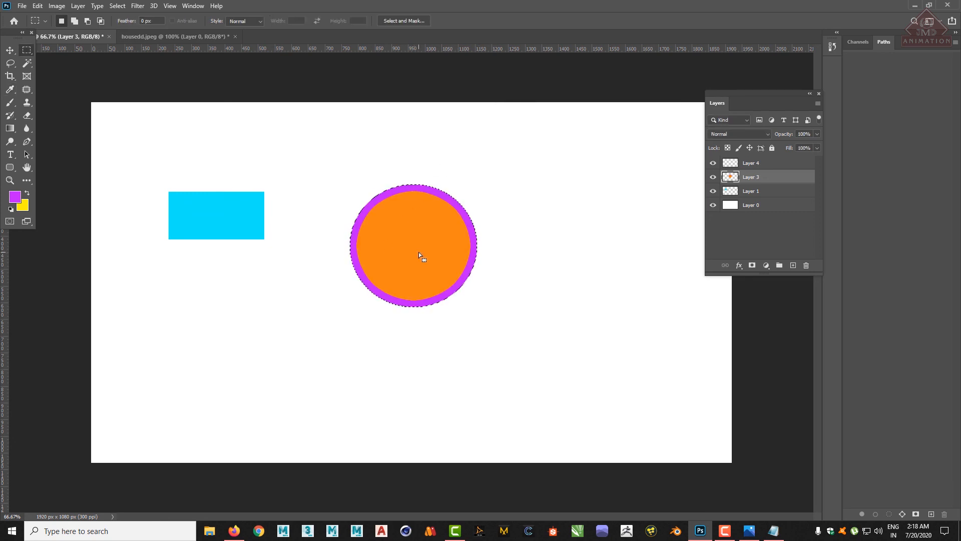
pyautogui.hotkey('ctrl', 'z')
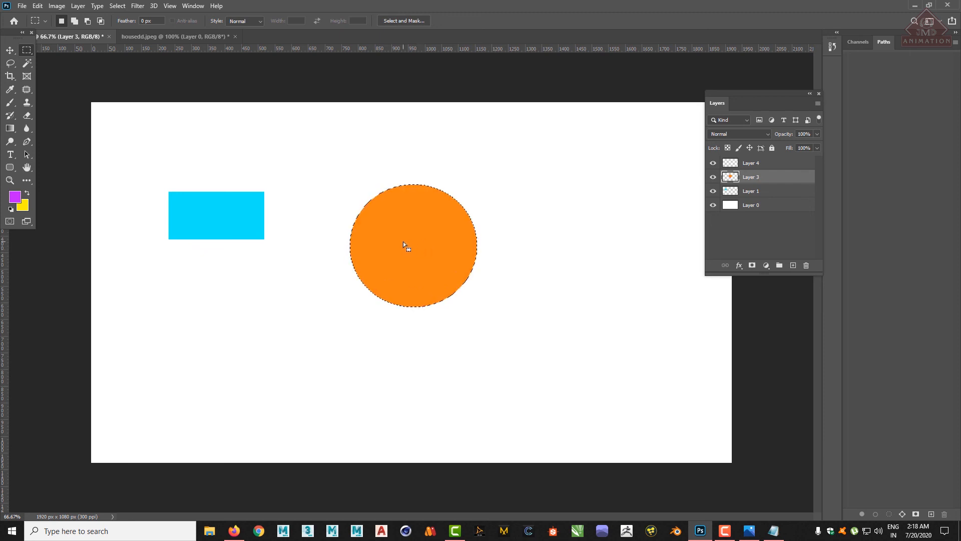
# Step: Stroke the circle's selection with a 20 px purple outline located at Center, and deselect
pyautogui.rightClick(416, 205)
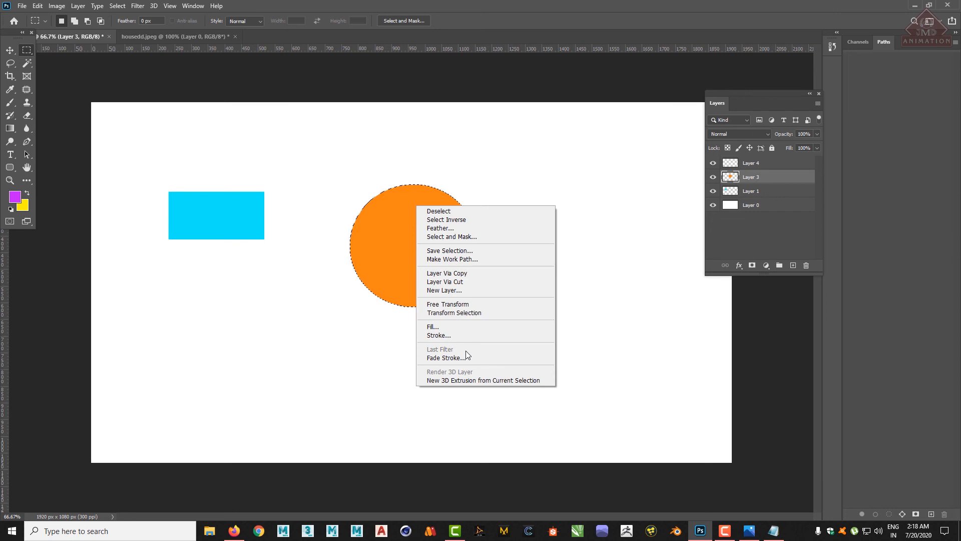
pyautogui.click(458, 335)
pyautogui.click(564, 191)
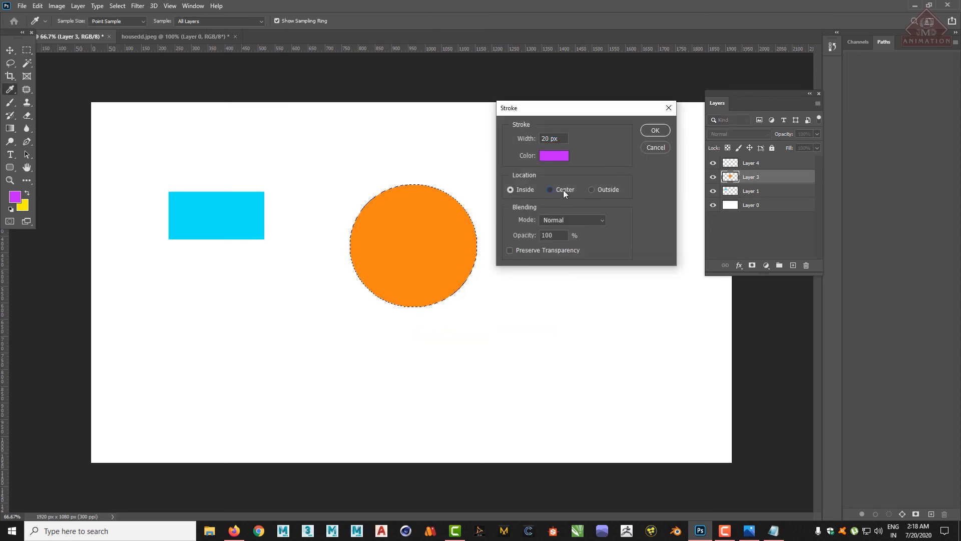
pyautogui.click(656, 131)
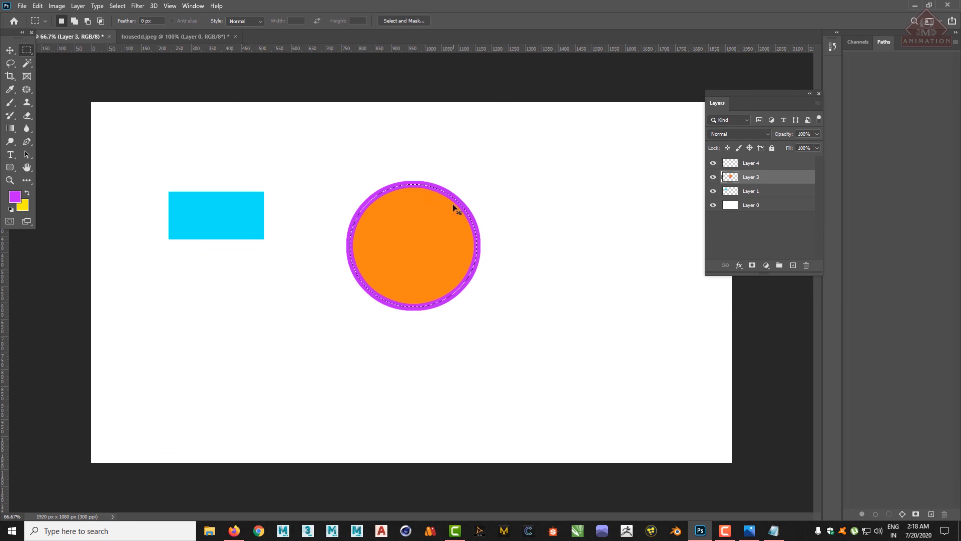
pyautogui.hotkey('ctrl', 'd')
# Step: Make Layer 4 the active layer and switch to the Elliptical Marquee Tool
pyautogui.click(755, 231)
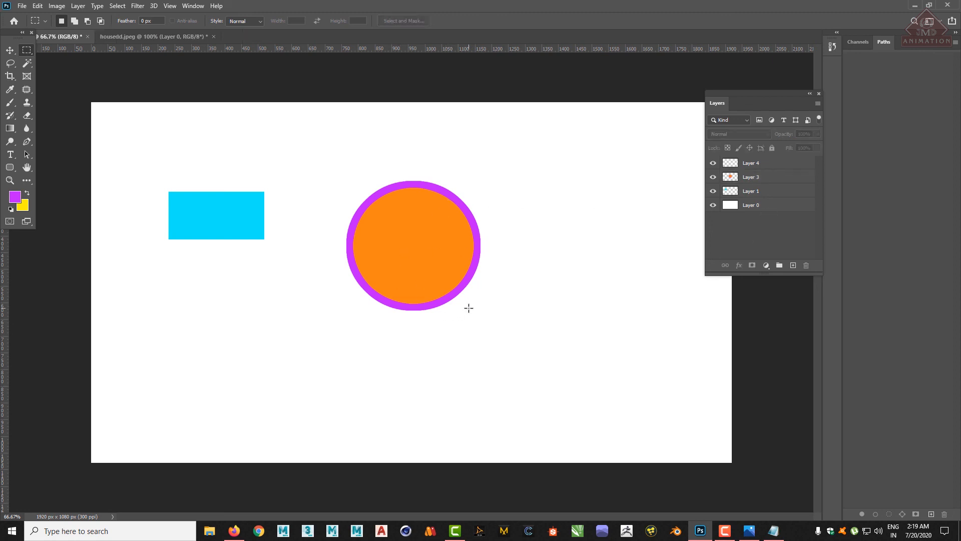
pyautogui.click(766, 165)
pyautogui.click(759, 179)
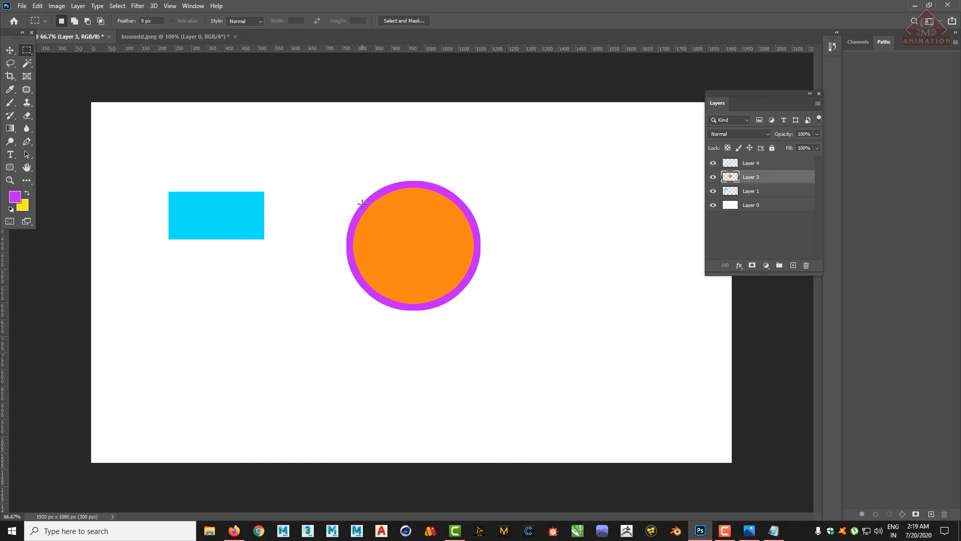
pyautogui.click(768, 164)
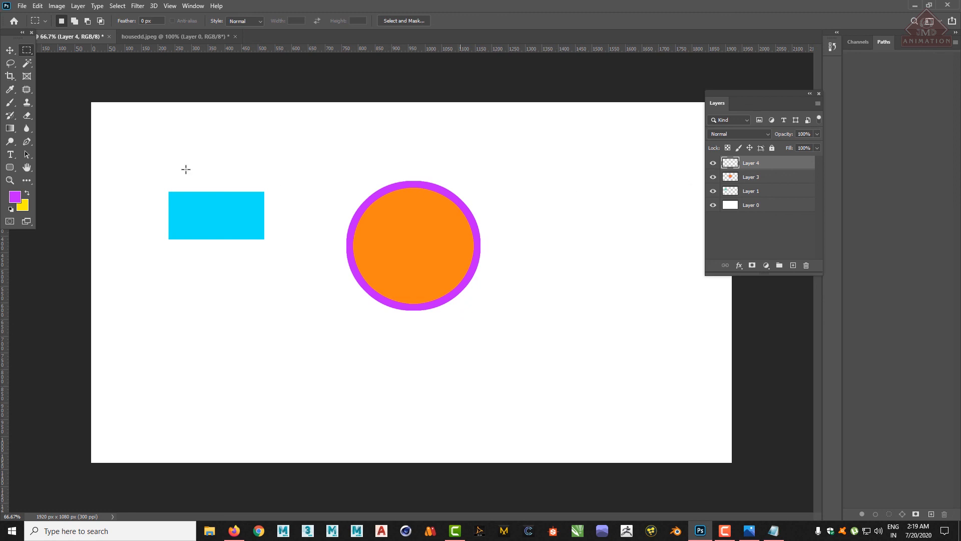
pyautogui.rightClick(26, 54)
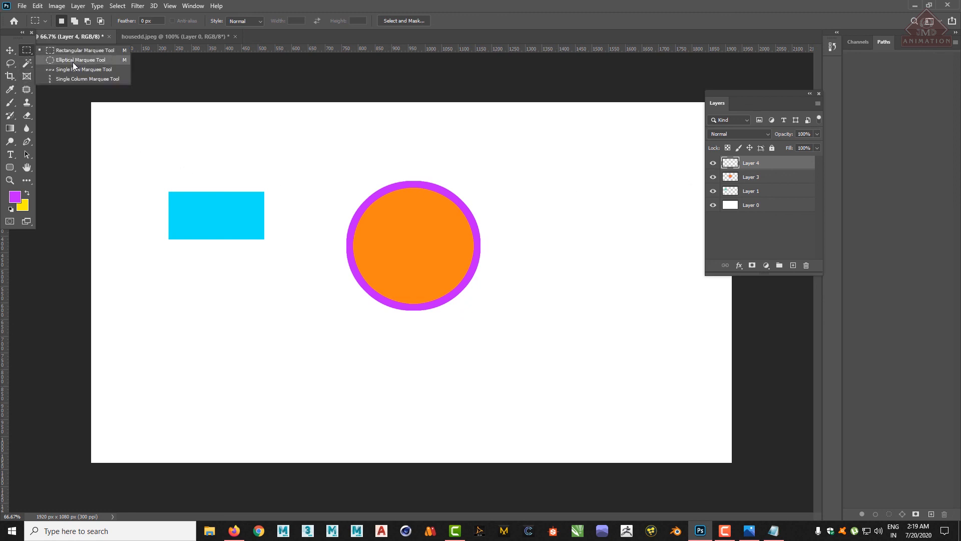
pyautogui.click(73, 62)
# Step: Toggle Layer 4's visibility off and on several times to check whether it holds anything
pyautogui.click(713, 164)
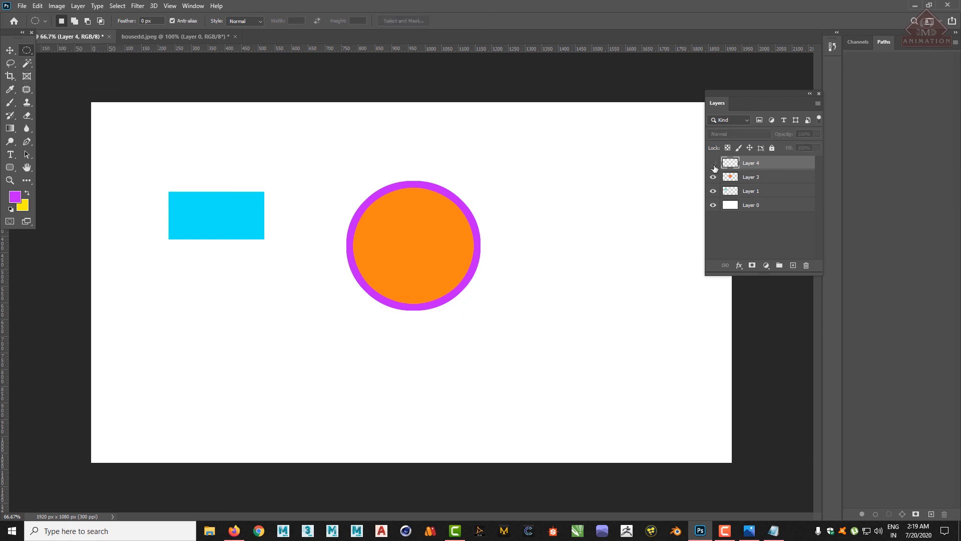
pyautogui.click(714, 166)
pyautogui.click(713, 166)
pyautogui.click(714, 166)
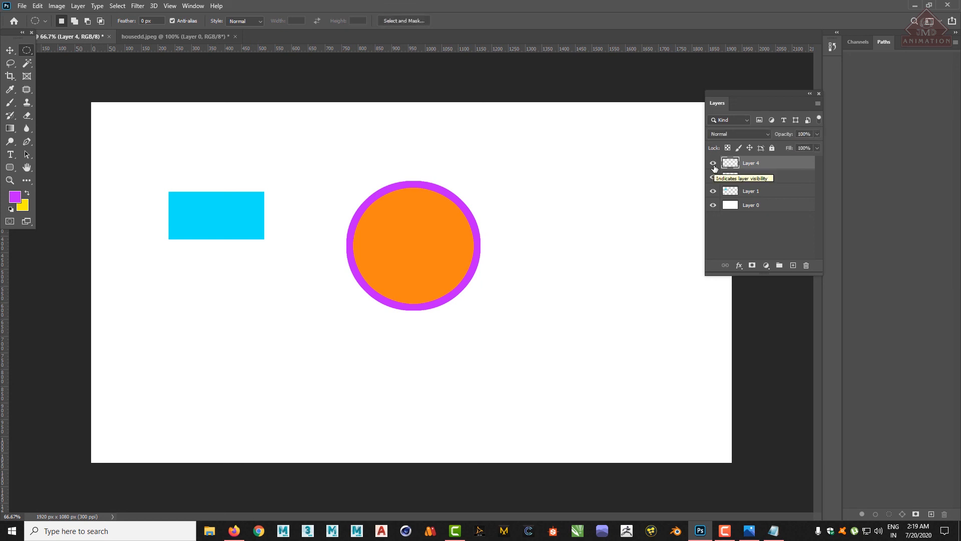
pyautogui.click(713, 166)
pyautogui.click(714, 166)
# Step: On a new layer above Layer 4, select an ellipse below the cyan rectangle and fill it with the yellow background colour
pyautogui.click(793, 266)
pyautogui.click(752, 180)
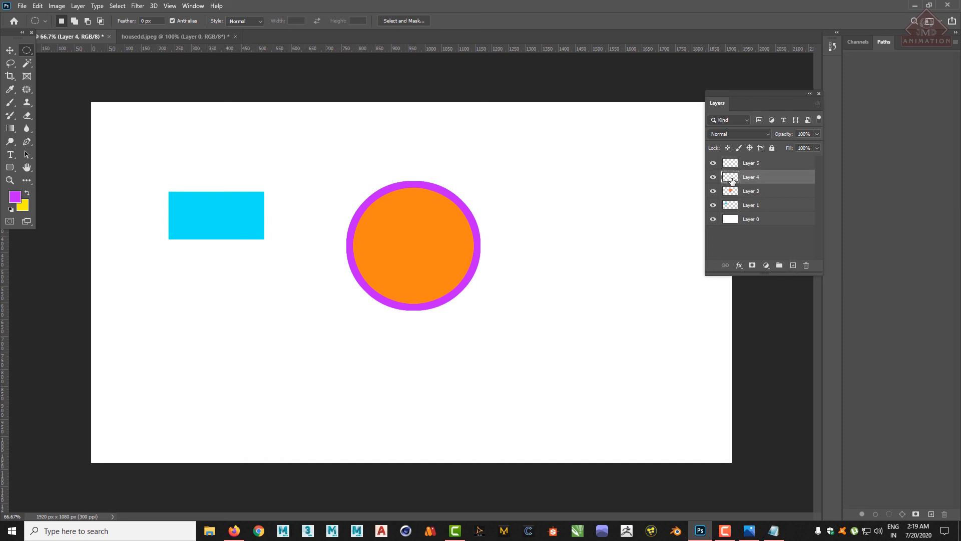
pyautogui.click(756, 165)
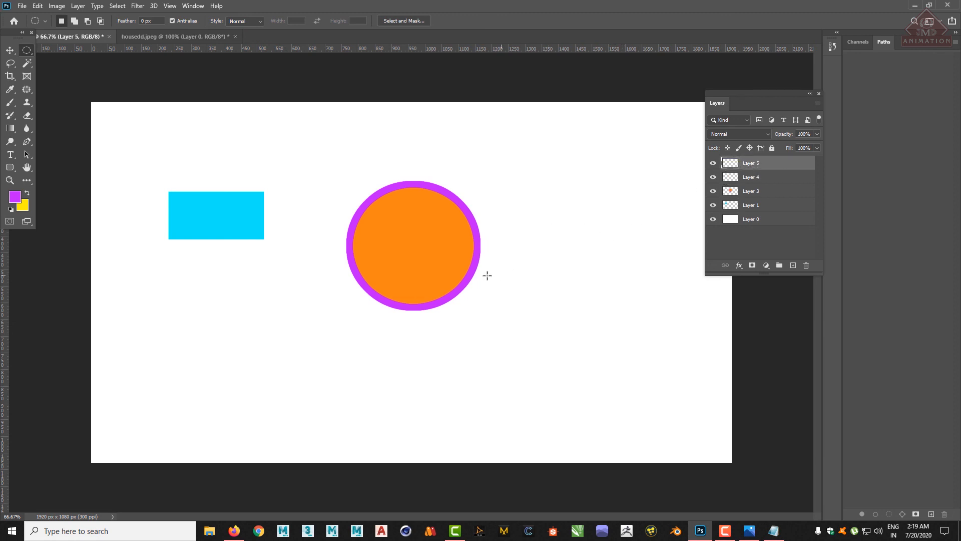
pyautogui.moveTo(197, 291); pyautogui.dragTo(352, 427)
pyautogui.hotkey('ctrl', 'BackSpace')
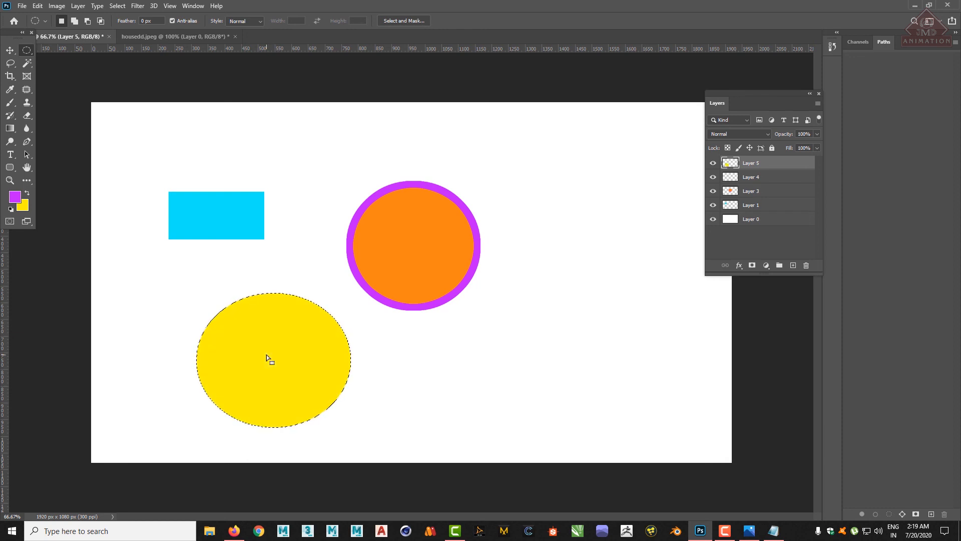
# Step: Clear the yellow fill, select another ellipse below the cyan rectangle, stroke it with 20 px purple located Inside, and deselect
pyautogui.press('Delete')
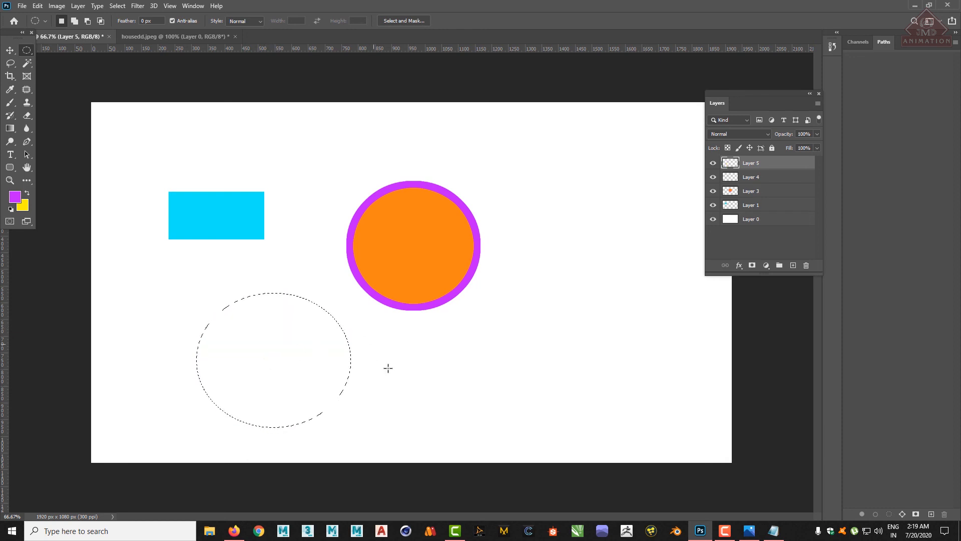
pyautogui.moveTo(169, 299); pyautogui.dragTo(304, 423)
pyautogui.rightClick(238, 319)
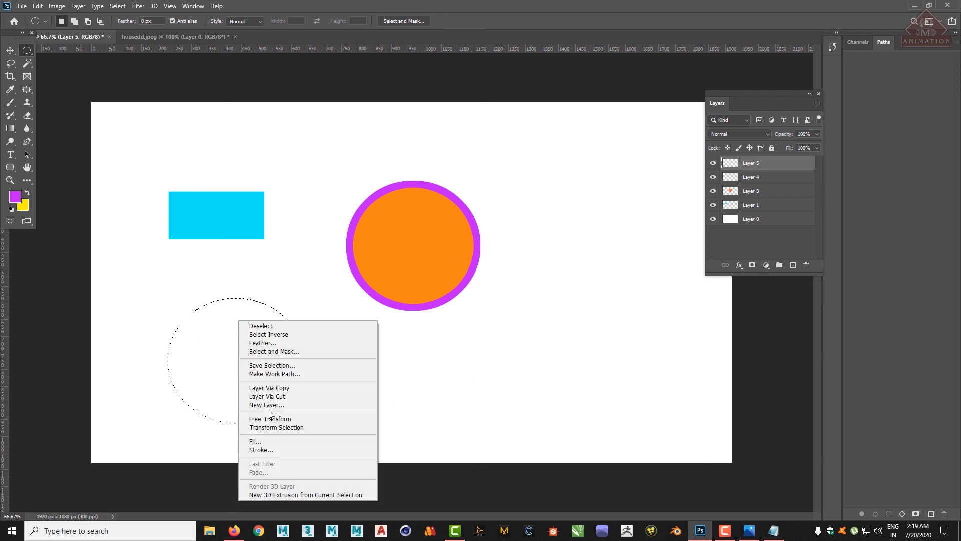
pyautogui.click(275, 449)
pyautogui.click(518, 190)
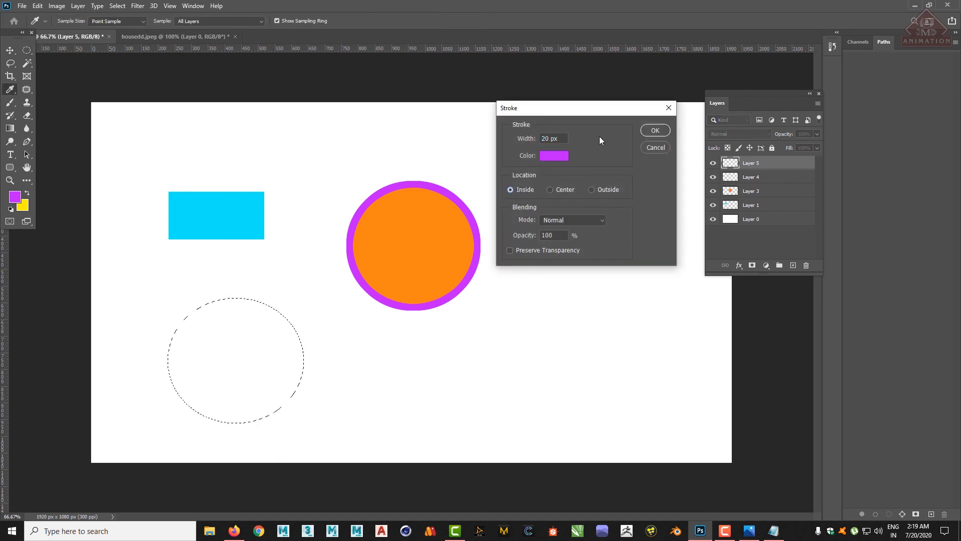
pyautogui.click(655, 132)
pyautogui.hotkey('ctrl', 'd')
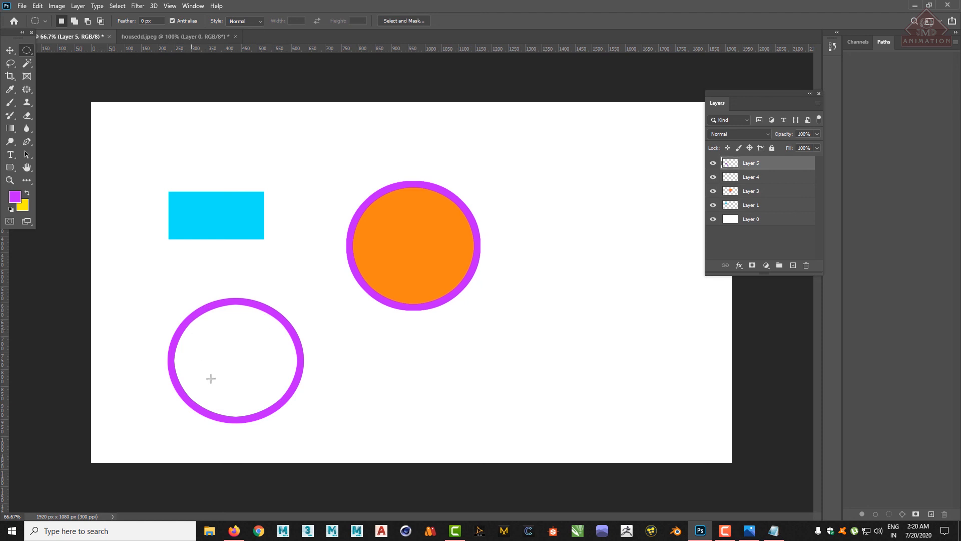
# Step: On Layer 4, select the whole canvas with the Rectangular Marquee Tool and stroke it with 20 px purple located Inside
pyautogui.click(754, 177)
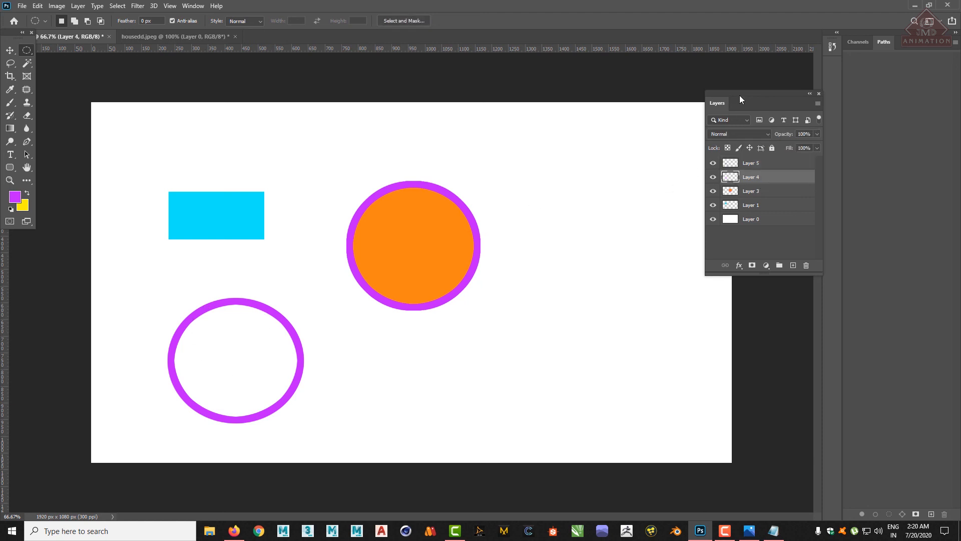
pyautogui.moveTo(740, 95); pyautogui.dragTo(825, 92)
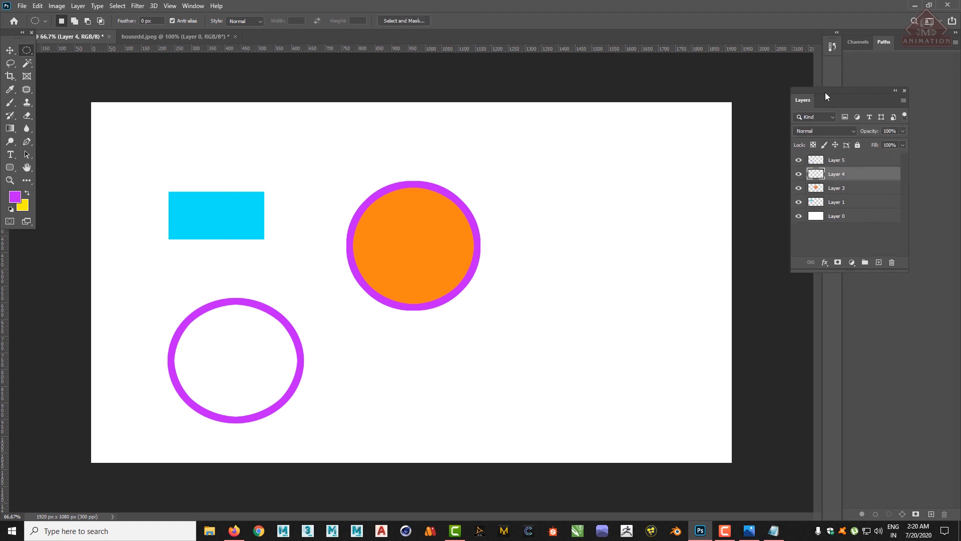
pyautogui.rightClick(27, 49)
pyautogui.click(68, 52)
pyautogui.moveTo(81, 85); pyautogui.dragTo(831, 498)
pyautogui.rightClick(566, 143)
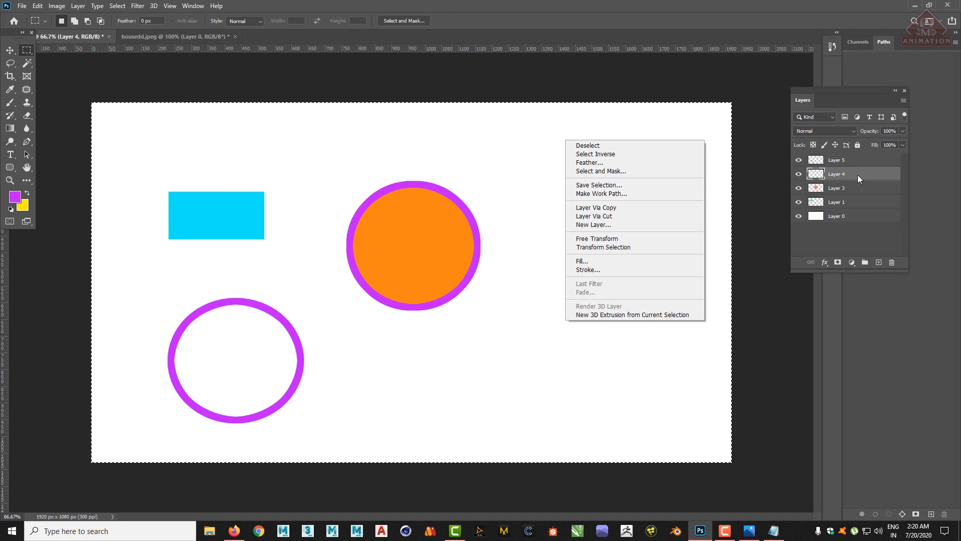
pyautogui.click(618, 269)
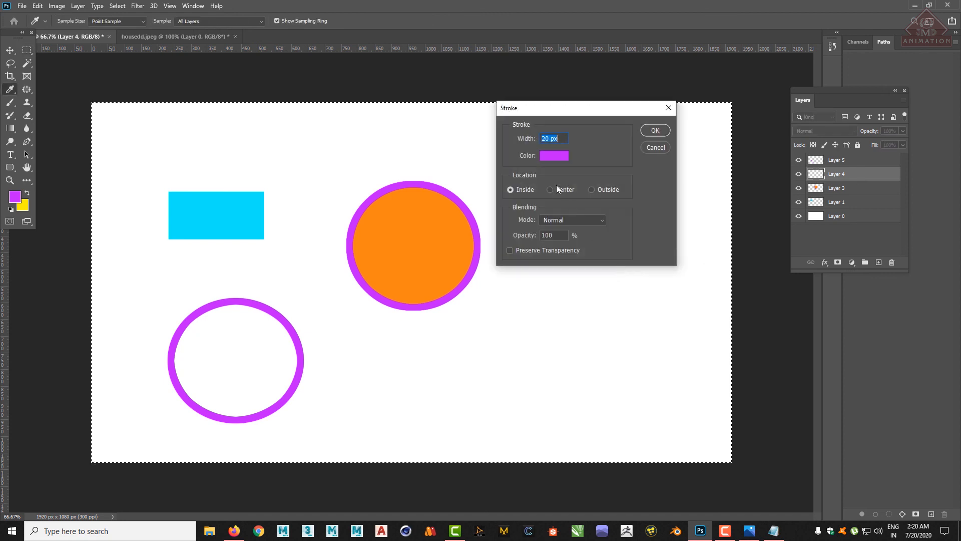
pyautogui.click(654, 131)
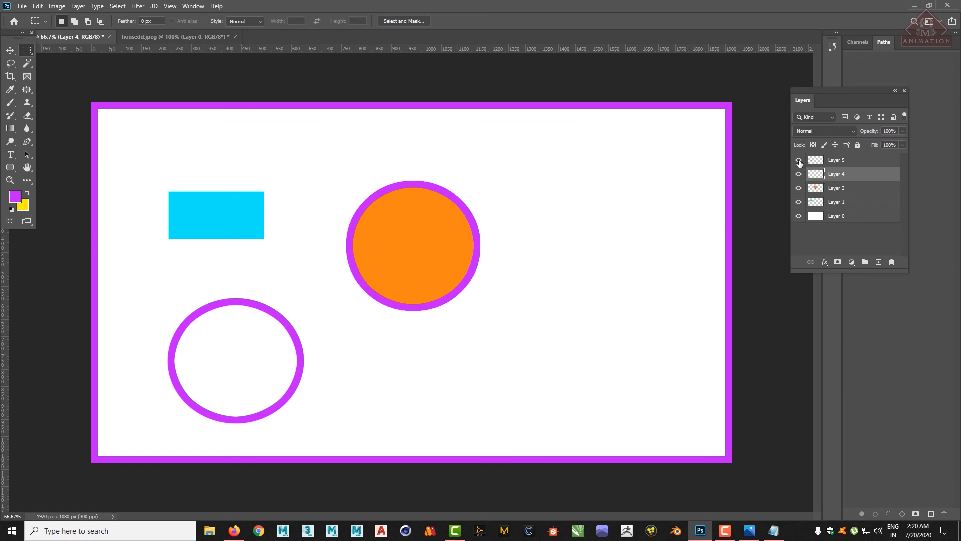
# Step: Toggle the visibility of Layer 5 and Layer 4 to check which shape each layer holds
pyautogui.click(802, 160)
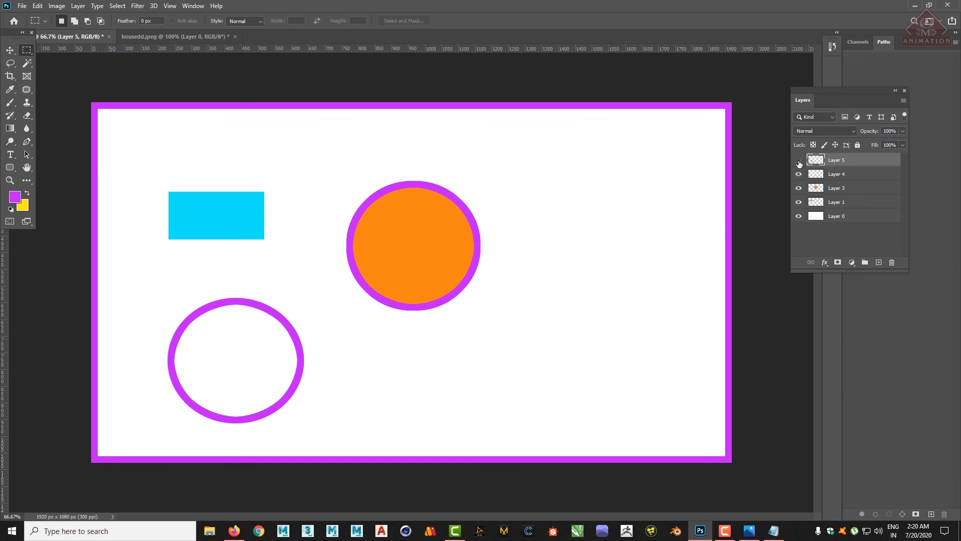
pyautogui.click(799, 161)
pyautogui.click(799, 174)
pyautogui.click(799, 174)
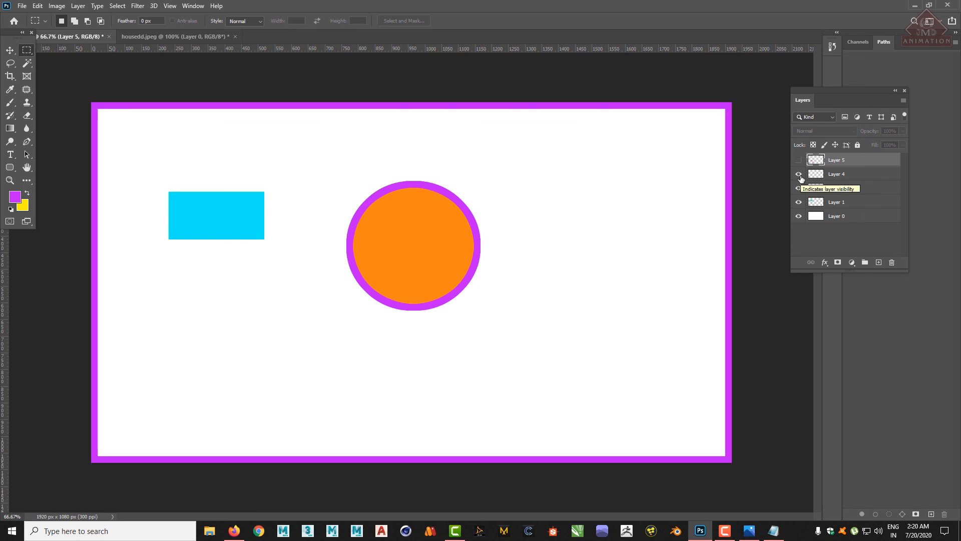
pyautogui.click(799, 174)
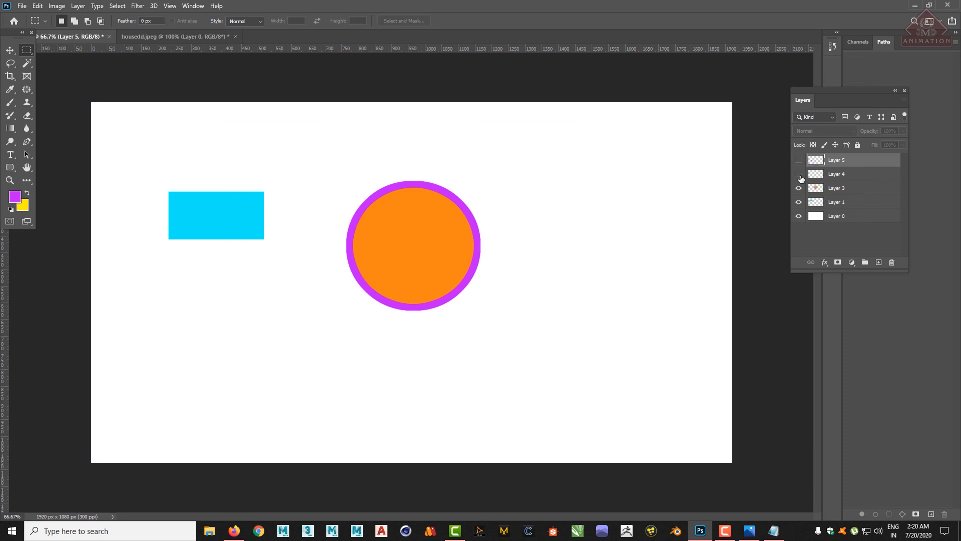
pyautogui.click(846, 176)
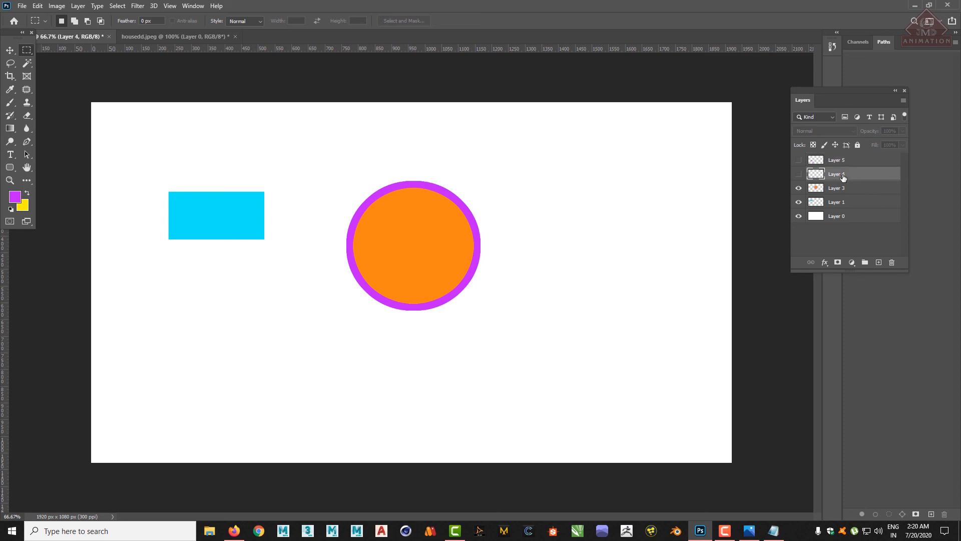
pyautogui.click(798, 175)
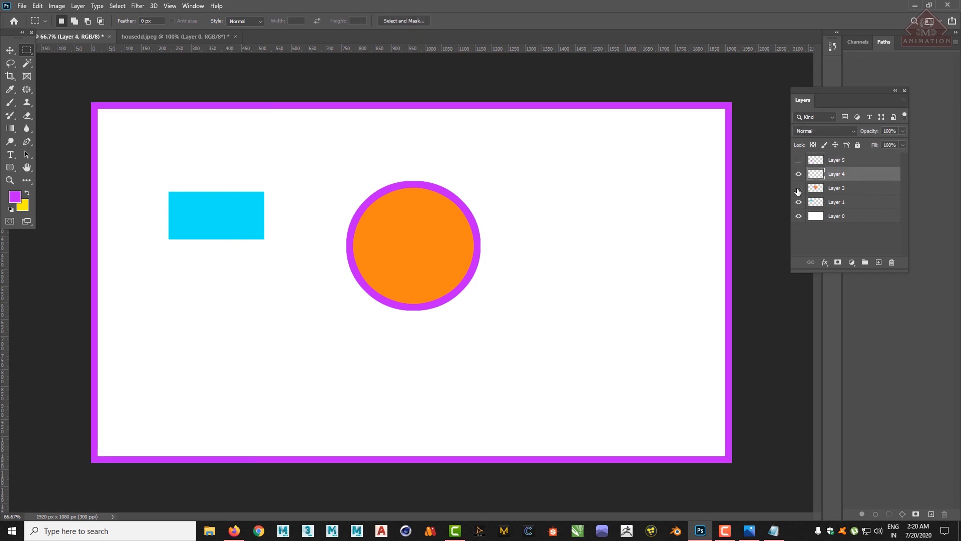
# Step: Hide Layers 3, 1 and 0 to view Layer 4's frame alone, and show all the layers again
pyautogui.click(798, 188)
pyautogui.click(798, 202)
pyautogui.click(799, 216)
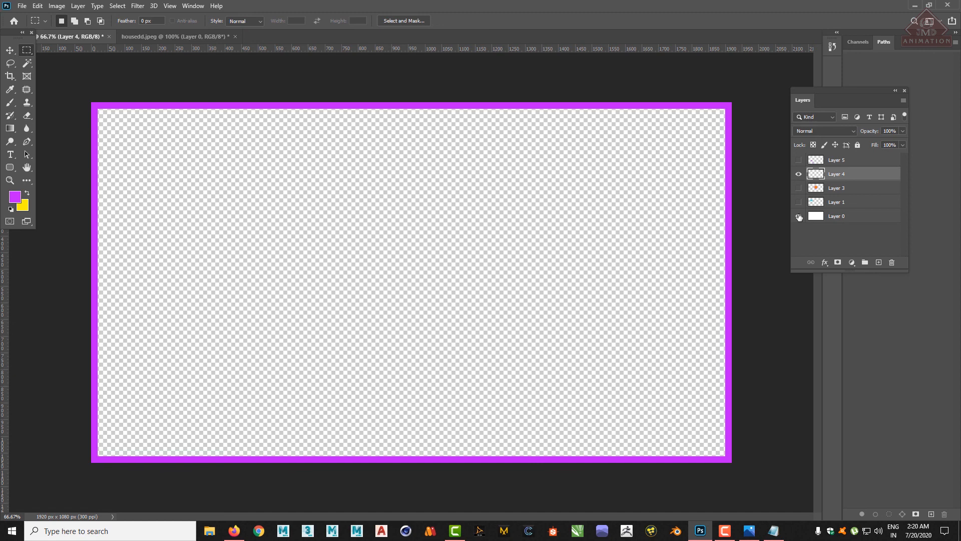
pyautogui.click(799, 217)
pyautogui.click(798, 202)
pyautogui.click(798, 188)
pyautogui.click(799, 160)
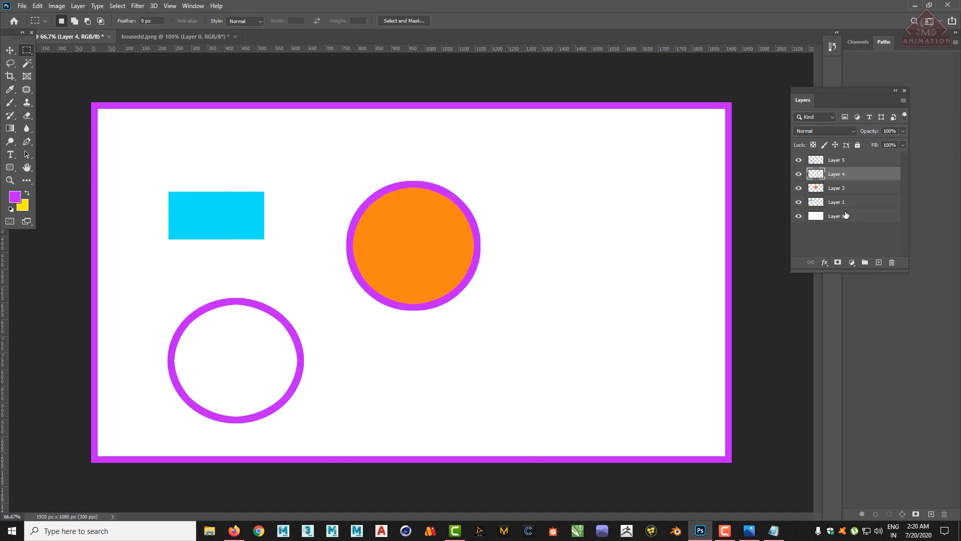
# Step: Create a new layer above Layer 1 and move it to the top of the layer stack
pyautogui.click(845, 203)
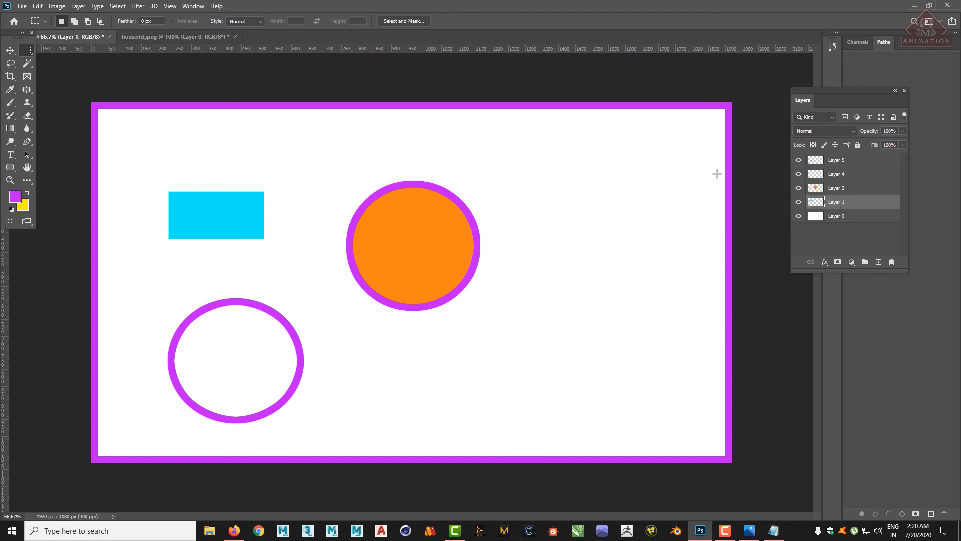
pyautogui.rightClick(28, 49)
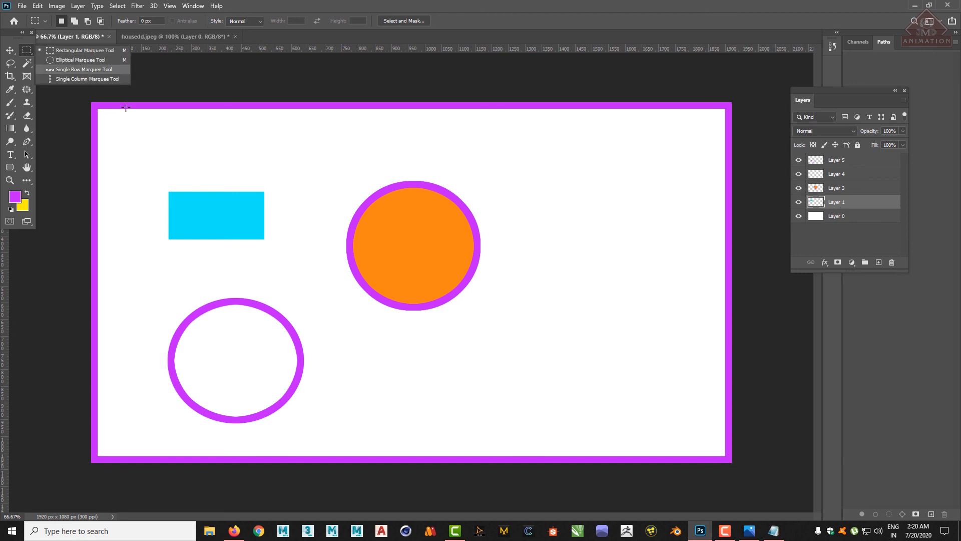
pyautogui.click(568, 179)
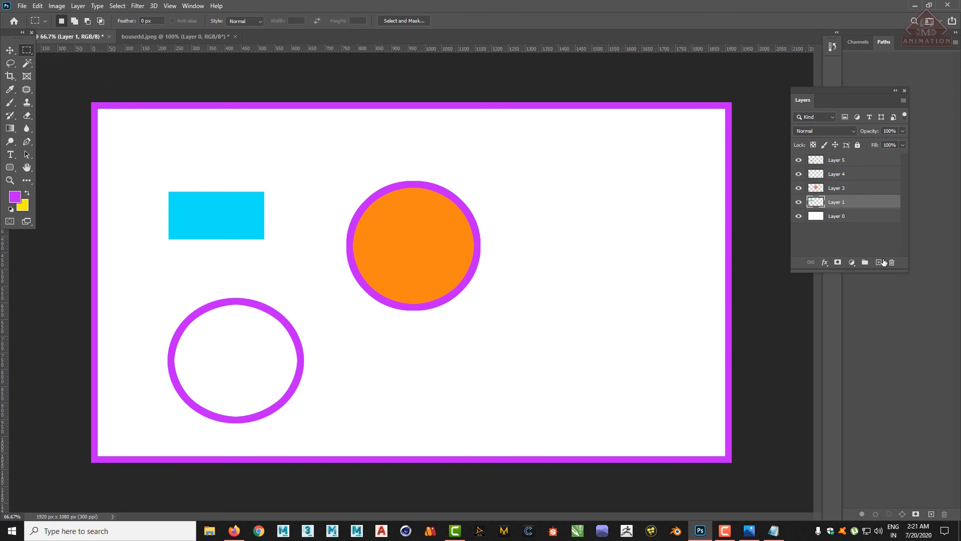
pyautogui.click(879, 262)
pyautogui.moveTo(835, 203); pyautogui.dragTo(843, 156)
# Step: Select a single row above the cyan rectangle, stroke it with 20 px purple located at Center, and deselect
pyautogui.rightClick(26, 49)
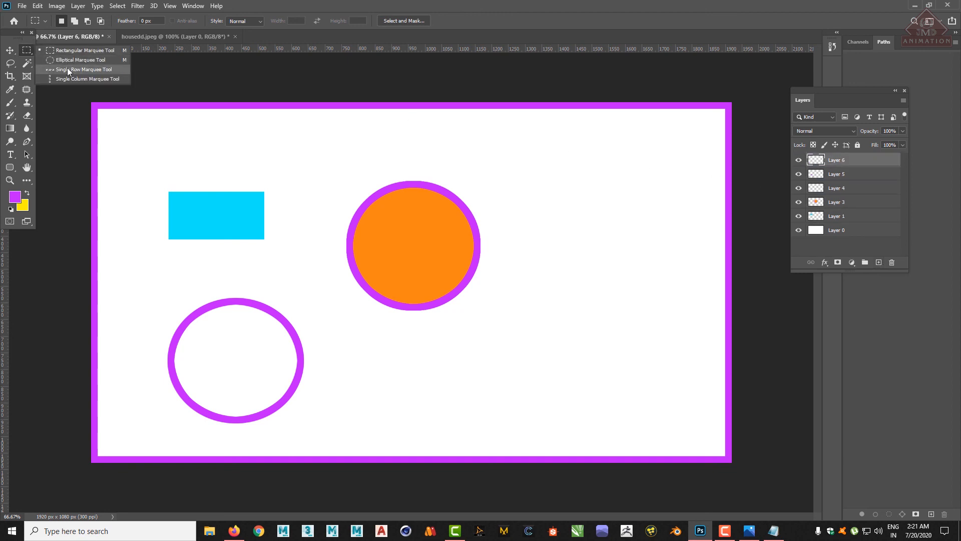
pyautogui.click(68, 69)
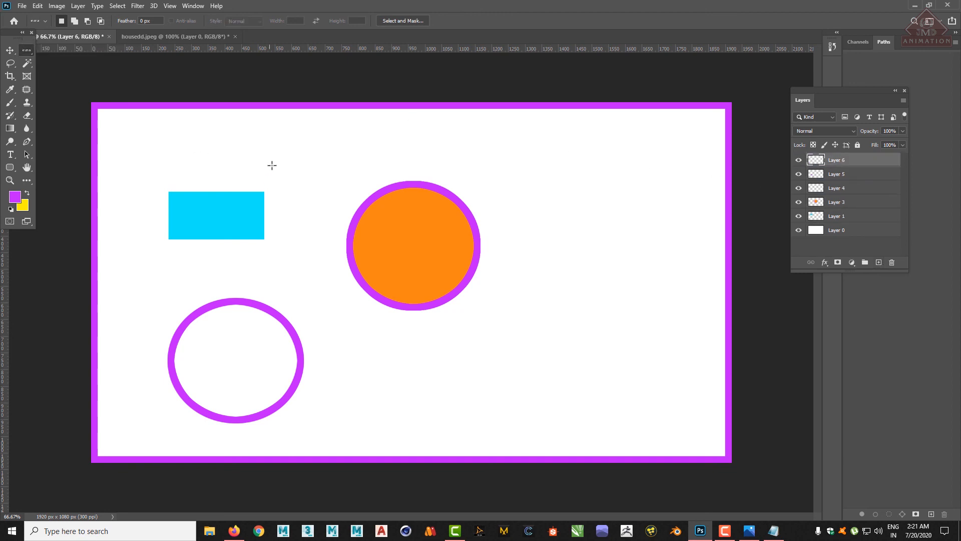
pyautogui.click(385, 151)
pyautogui.rightClick(278, 152)
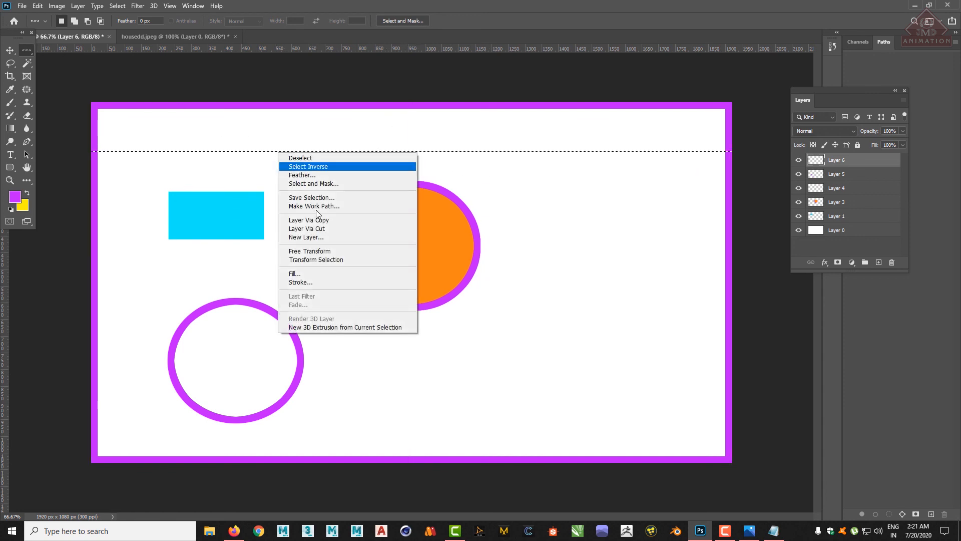
pyautogui.click(330, 282)
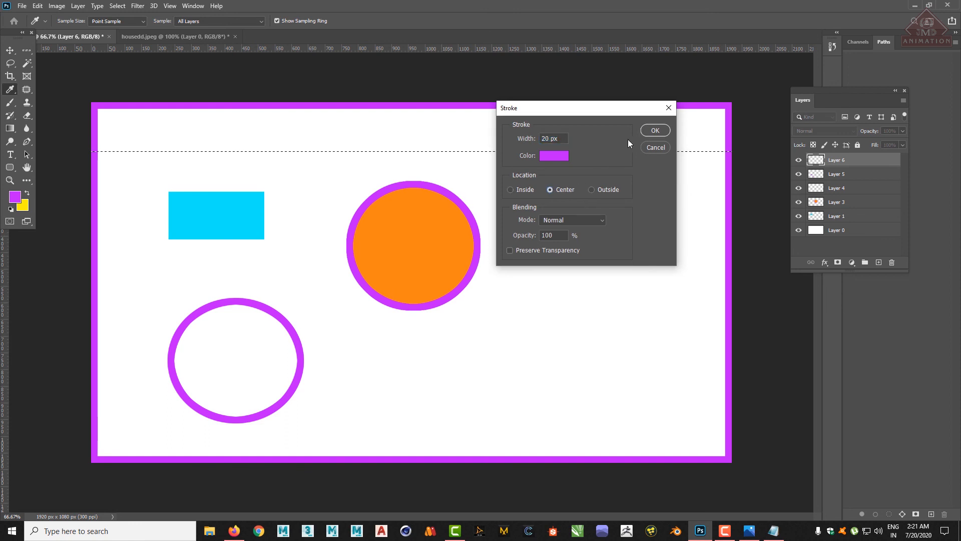
pyautogui.click(654, 130)
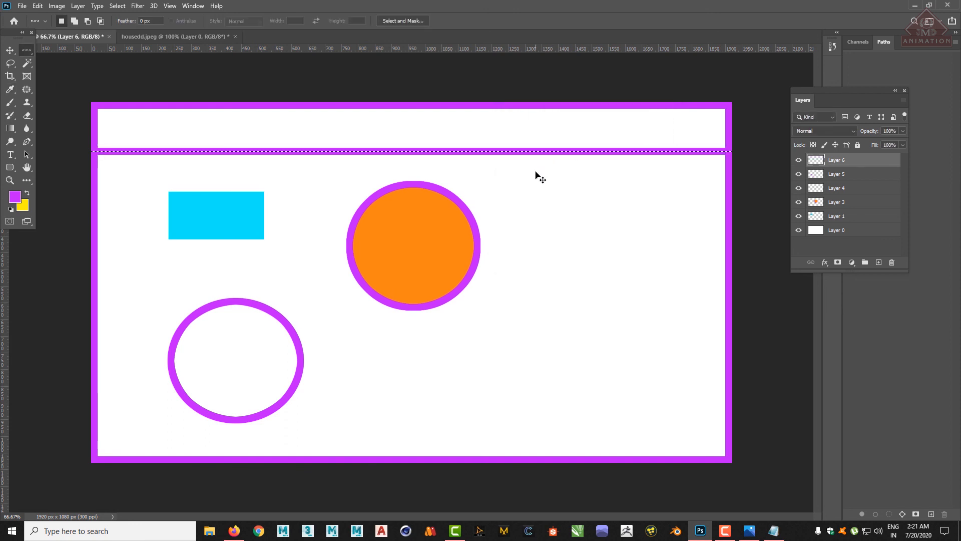
pyautogui.hotkey('ctrl', 'd')
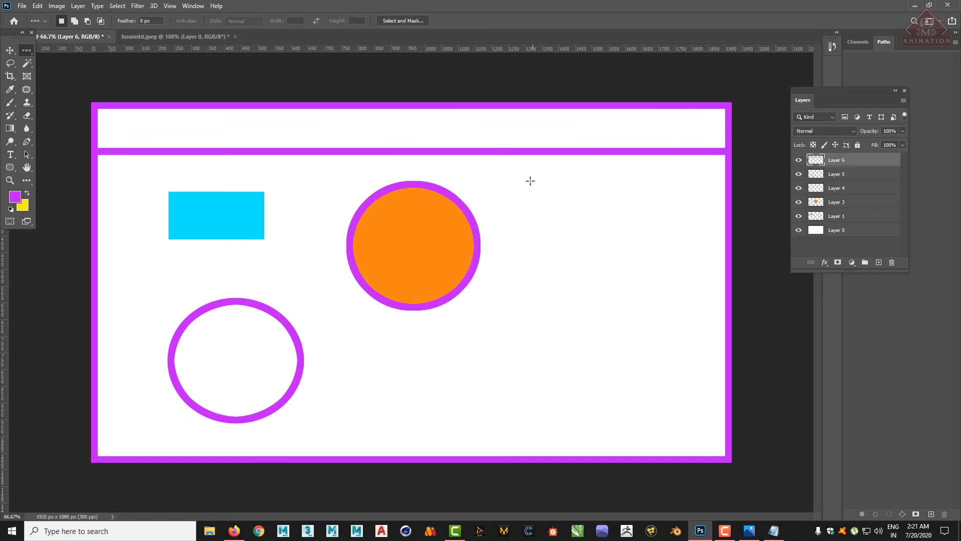
# Step: Select a single column beside the orange circle, stroke it on a new layer with 20 px purple located at Center, and deselect
pyautogui.rightClick(26, 52)
pyautogui.click(67, 78)
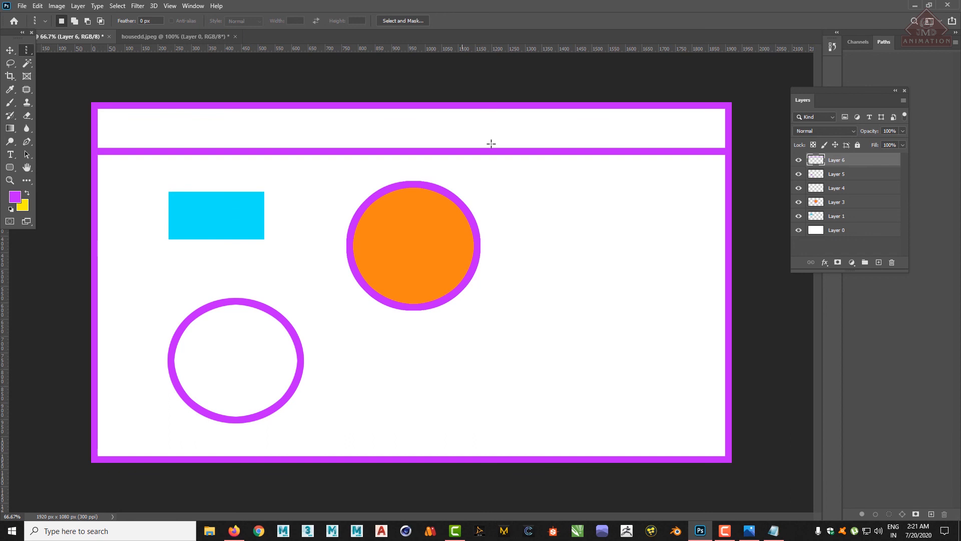
pyautogui.click(531, 162)
pyautogui.click(880, 262)
pyautogui.rightClick(489, 212)
pyautogui.click(538, 343)
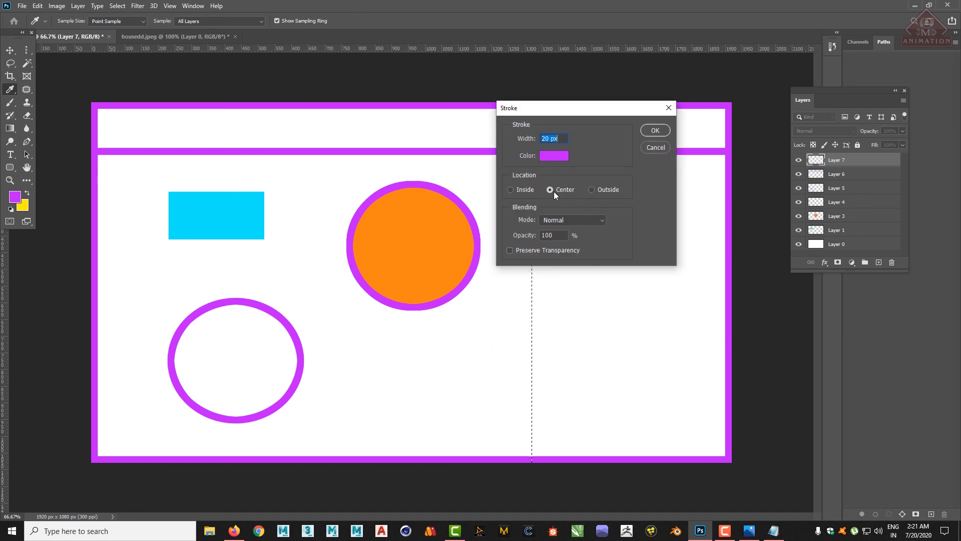
pyautogui.press('Return')
pyautogui.press('m')
pyautogui.click(630, 215)
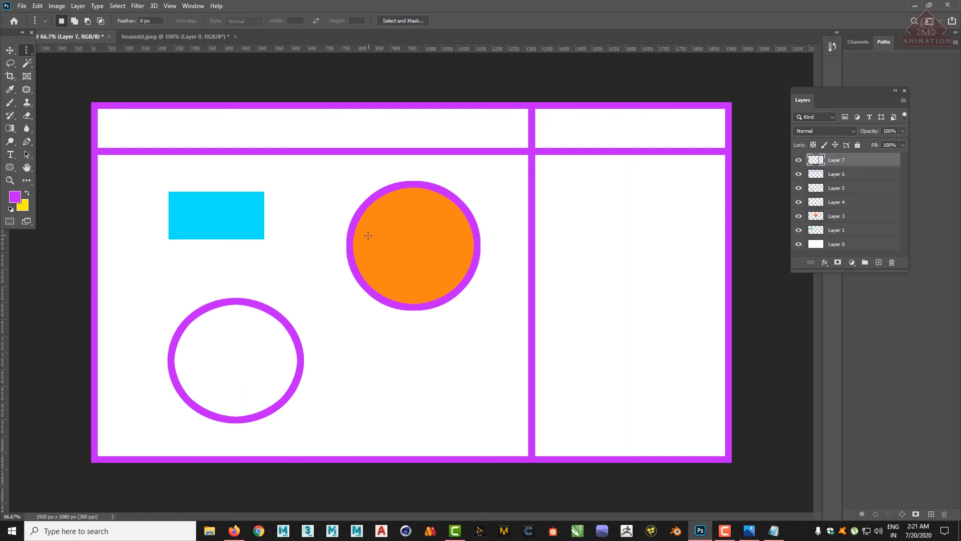
# Step: Toggle the visibility of Layer 7 and Layer 6 to check the column and row lines
pyautogui.click(799, 160)
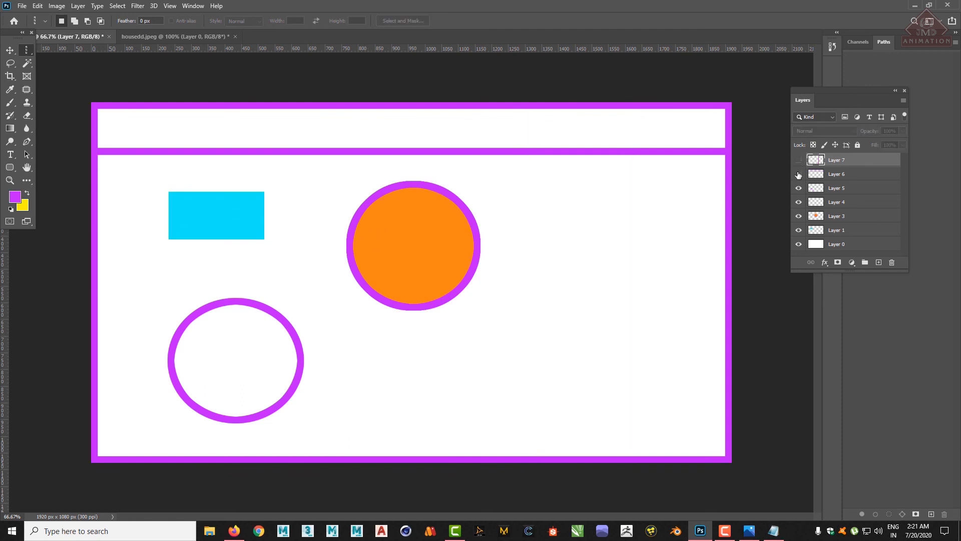
pyautogui.click(798, 174)
pyautogui.click(798, 173)
pyautogui.click(798, 160)
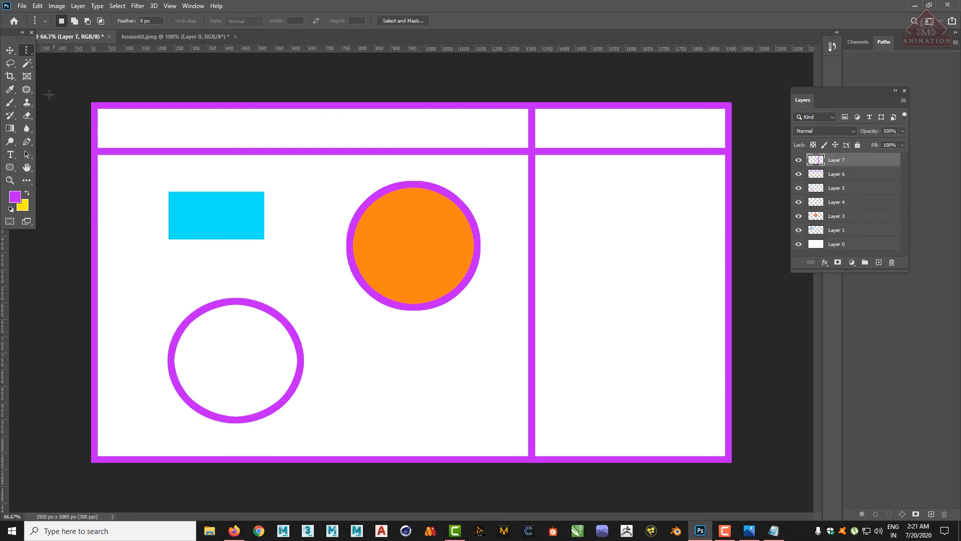
# Step: Switch to the Rectangular Marquee Tool and dock the floating toolbar at the edge of the workspace
pyautogui.rightClick(27, 50)
pyautogui.click(78, 50)
pyautogui.moveTo(19, 38); pyautogui.dragTo(4, 45)
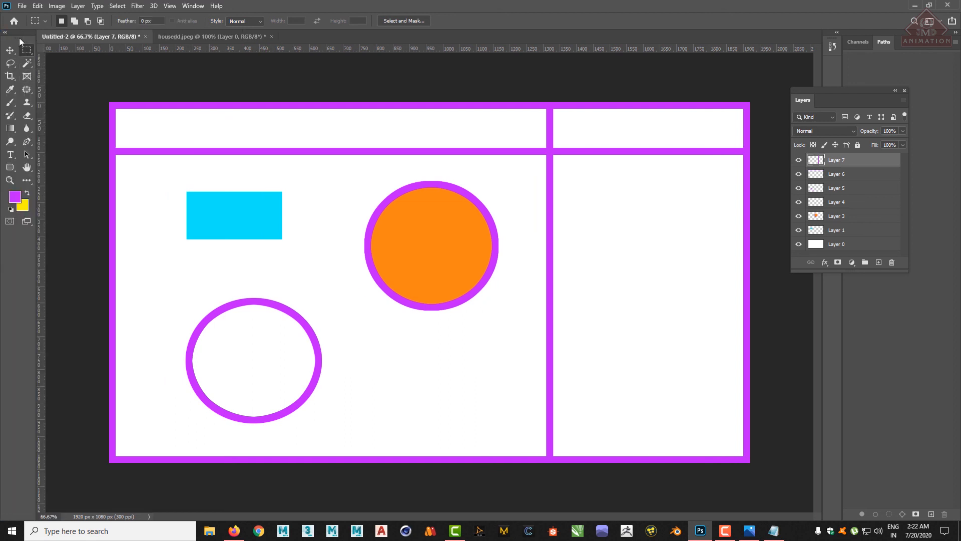
pyautogui.rightClick(26, 50)
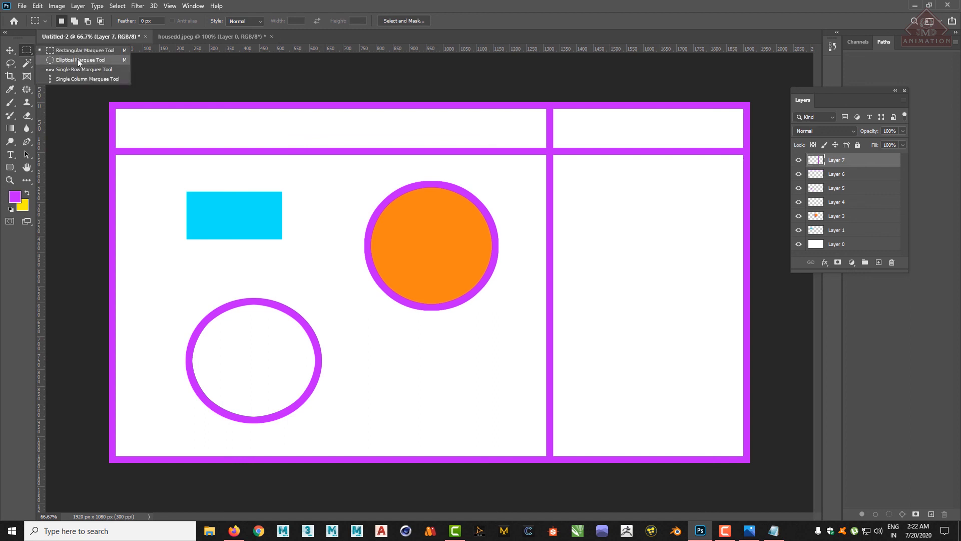
pyautogui.click(603, 329)
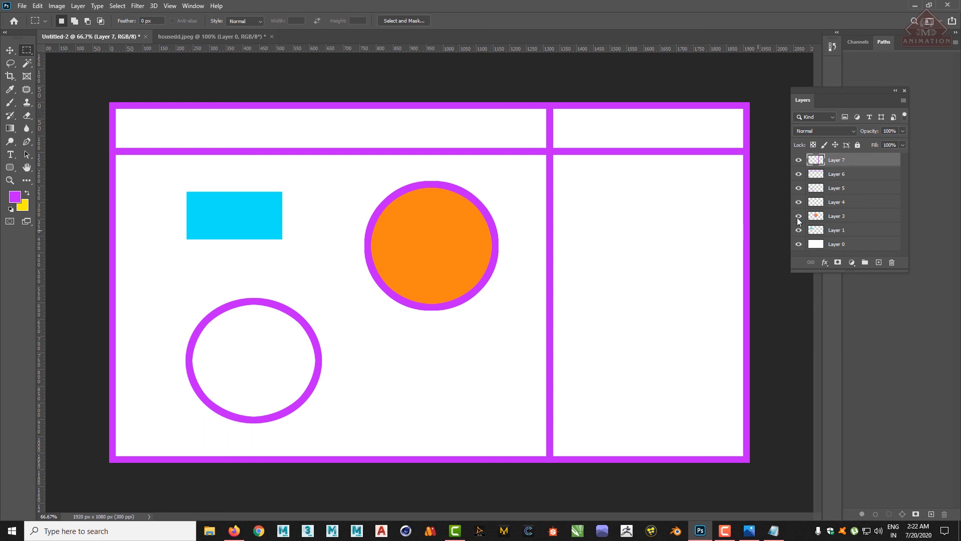
# Step: Examine the New Document settings and the available width units, and close the dialog without creating a document
pyautogui.click(22, 6)
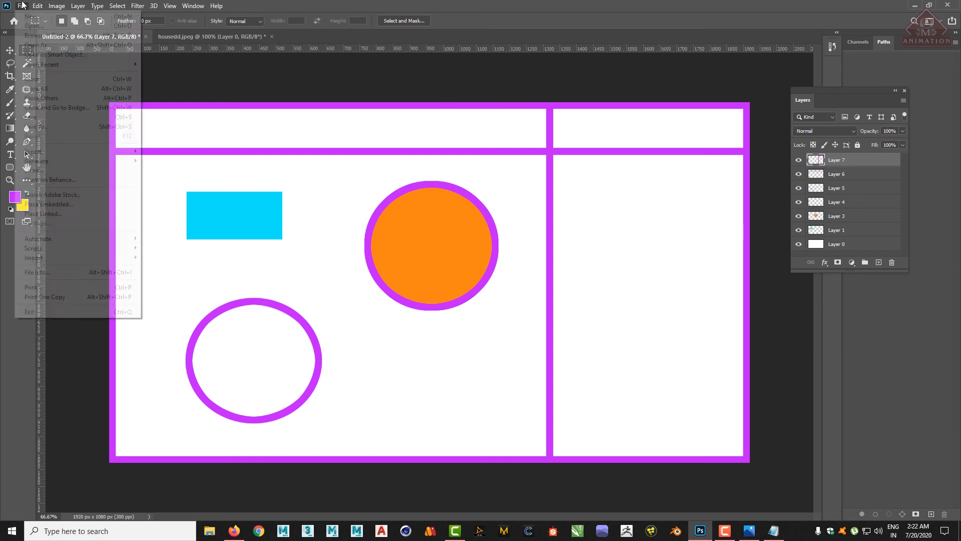
pyautogui.click(32, 18)
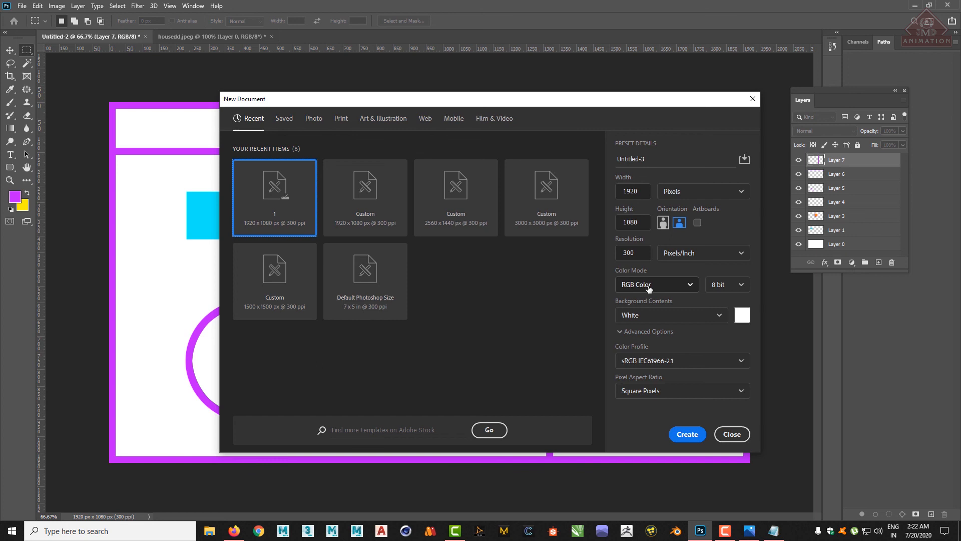
pyautogui.click(697, 192)
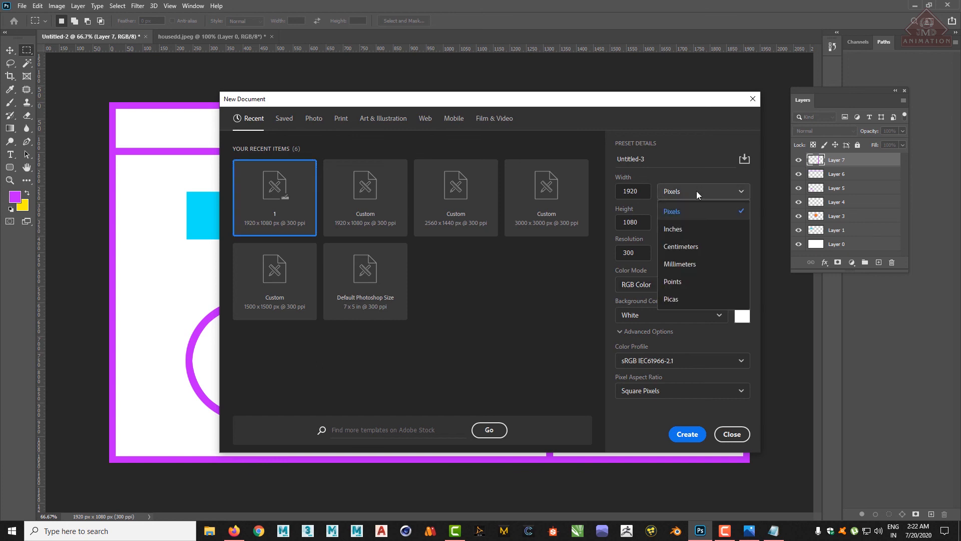
pyautogui.click(690, 215)
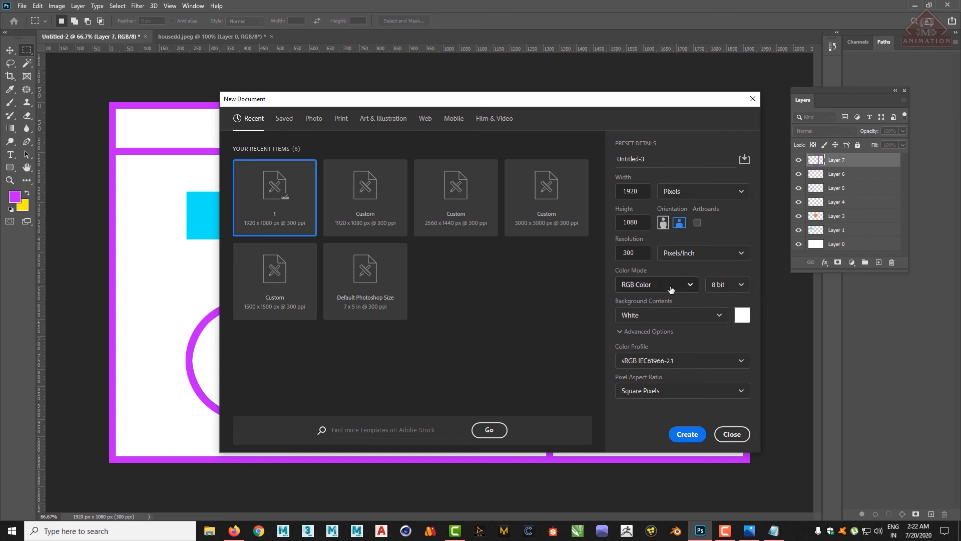
pyautogui.click(732, 434)
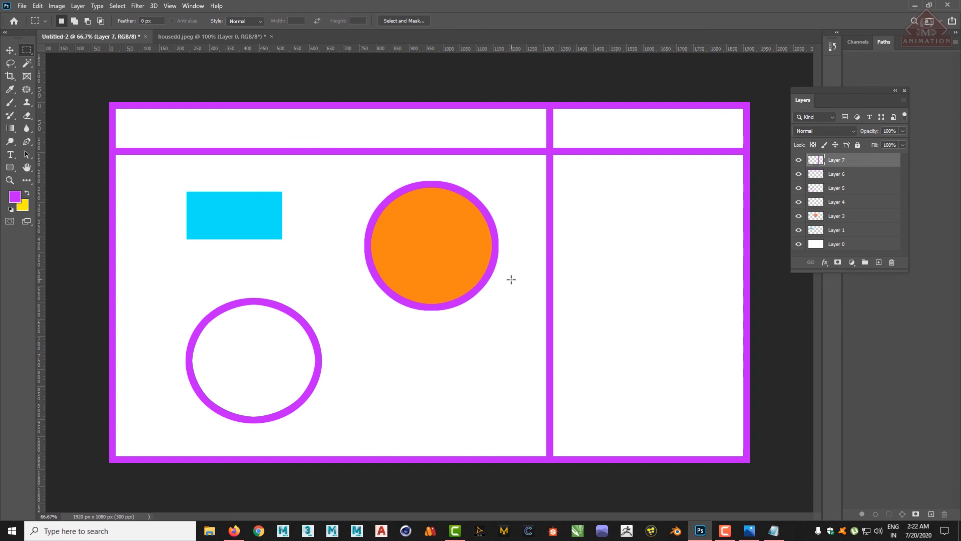